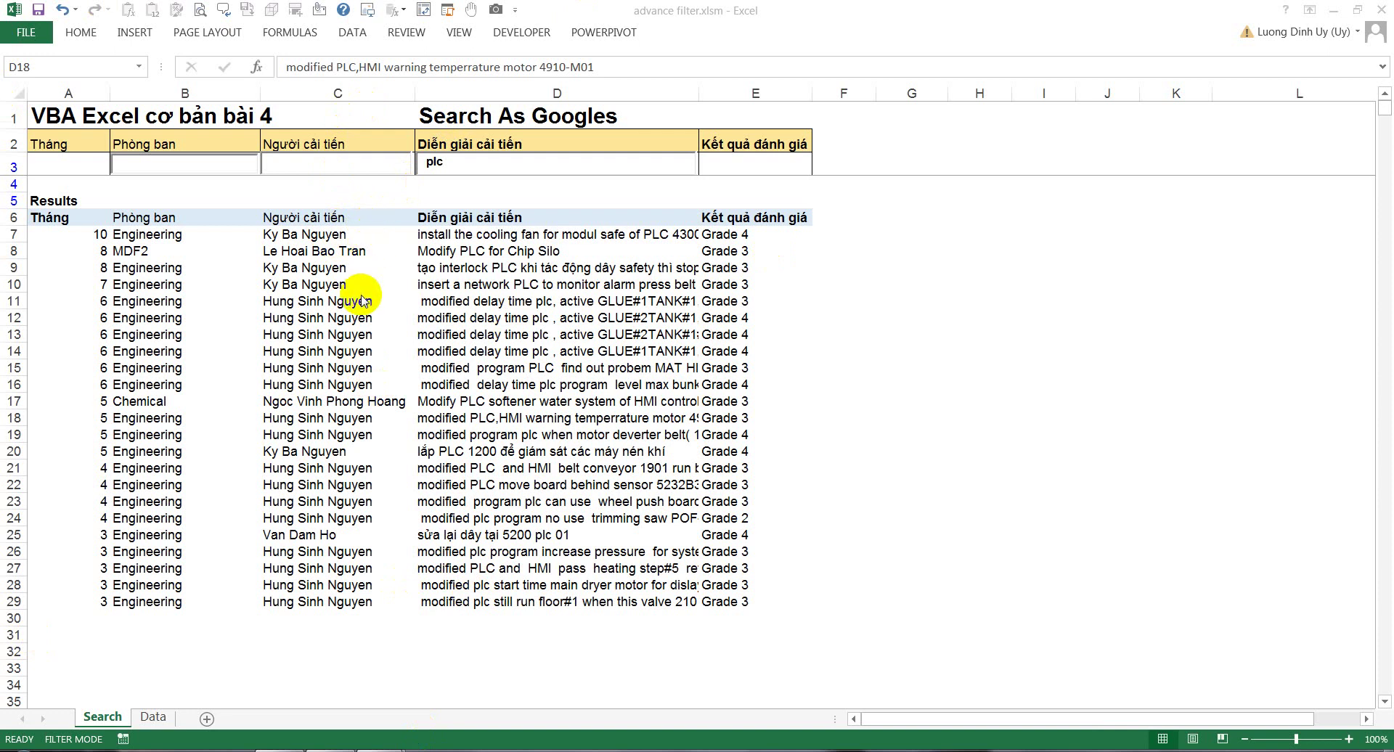
Step: Type 'địa' into the description search box, then erase it so all rows return
{"action": "left_click", "coordinate": [418, 121]}
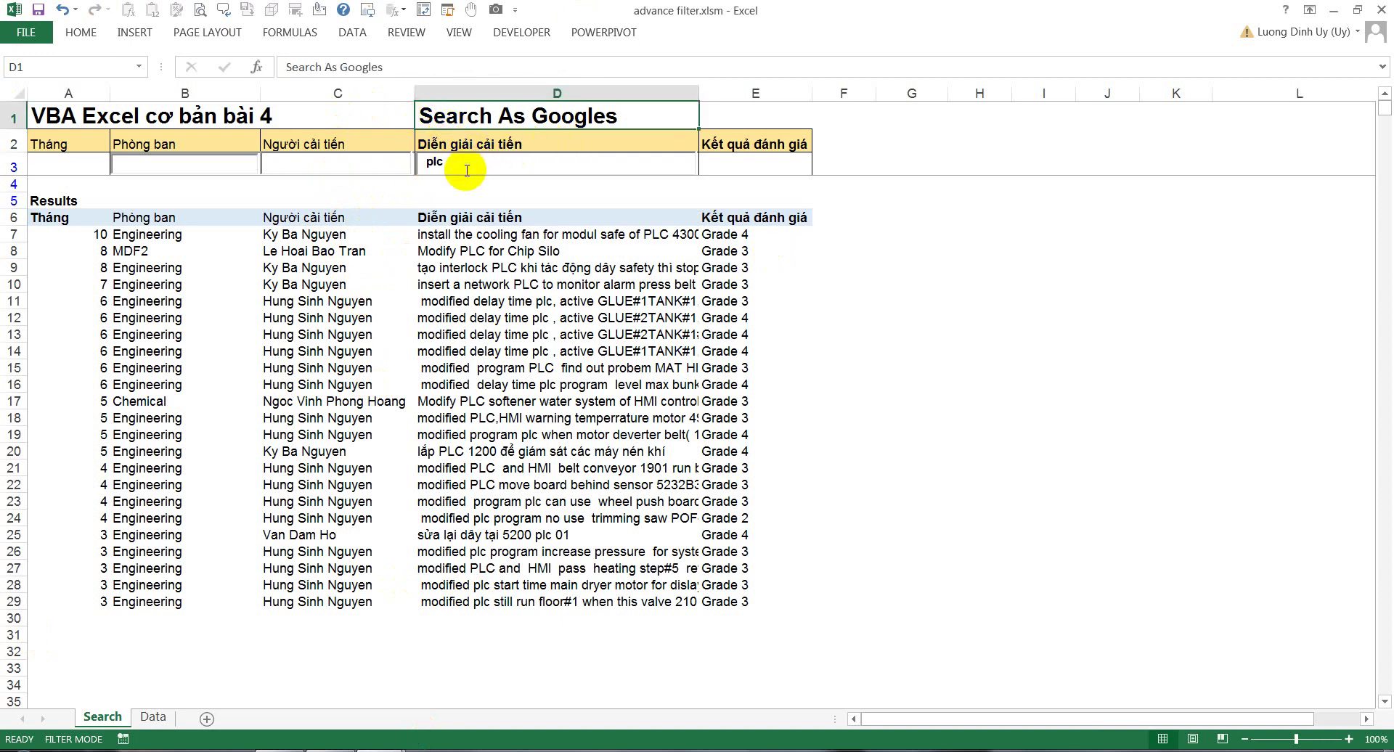
{"action": "left_click", "coordinate": [418, 171]}
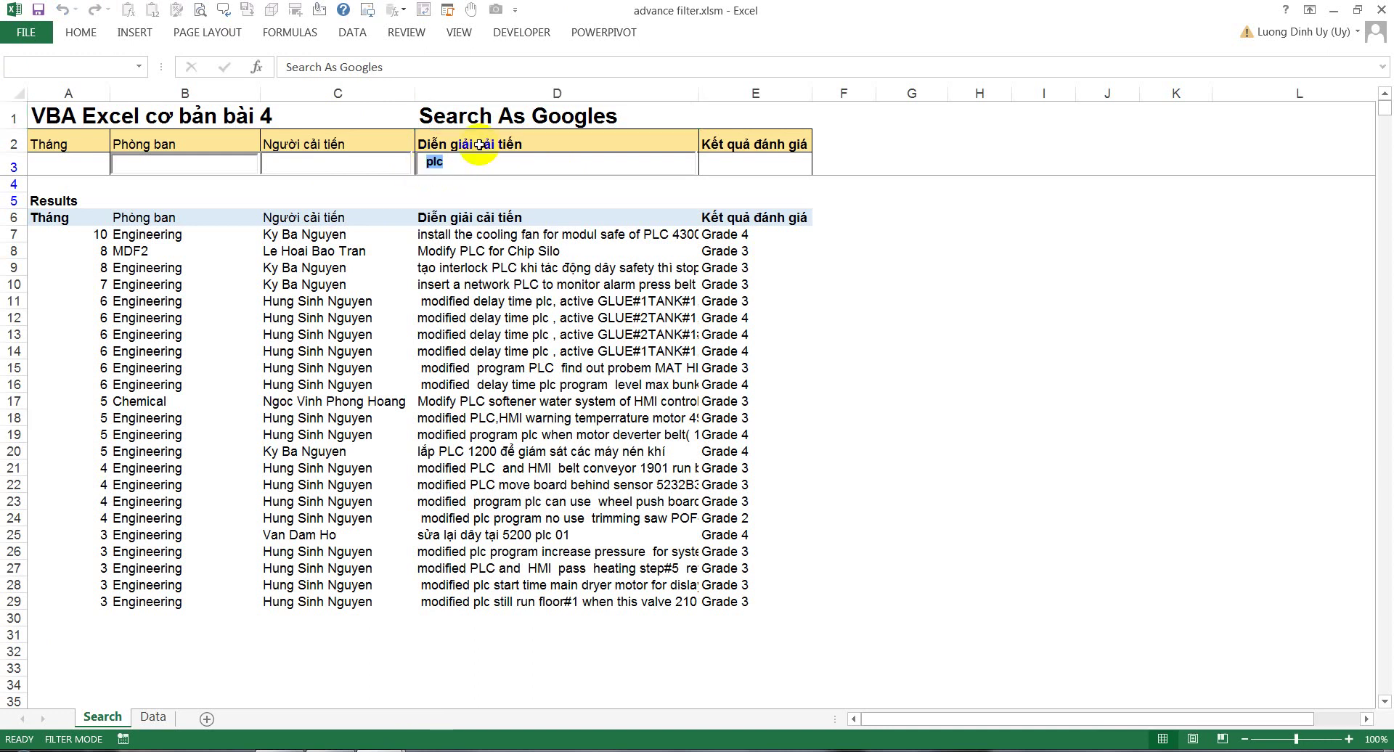
{"action": "type", "text": "đia"}
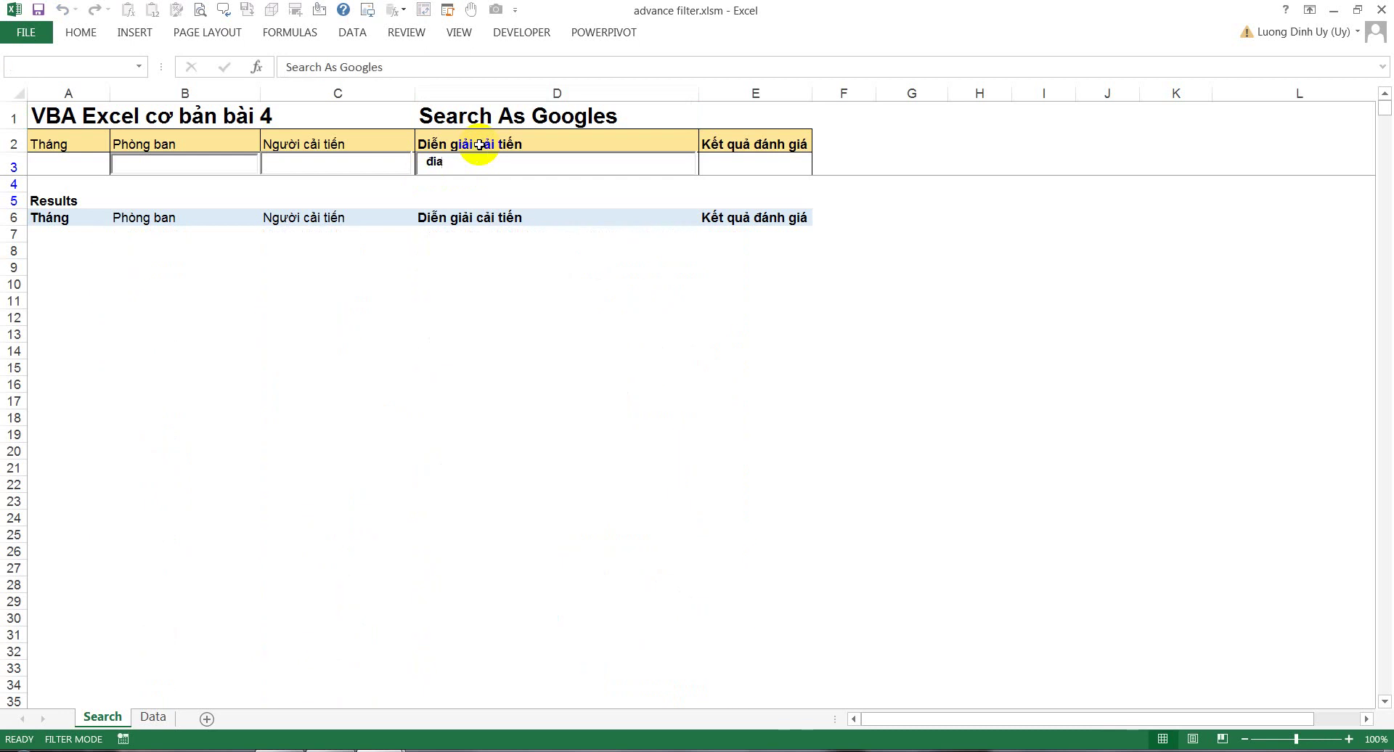
{"action": "type", "text": "j"}
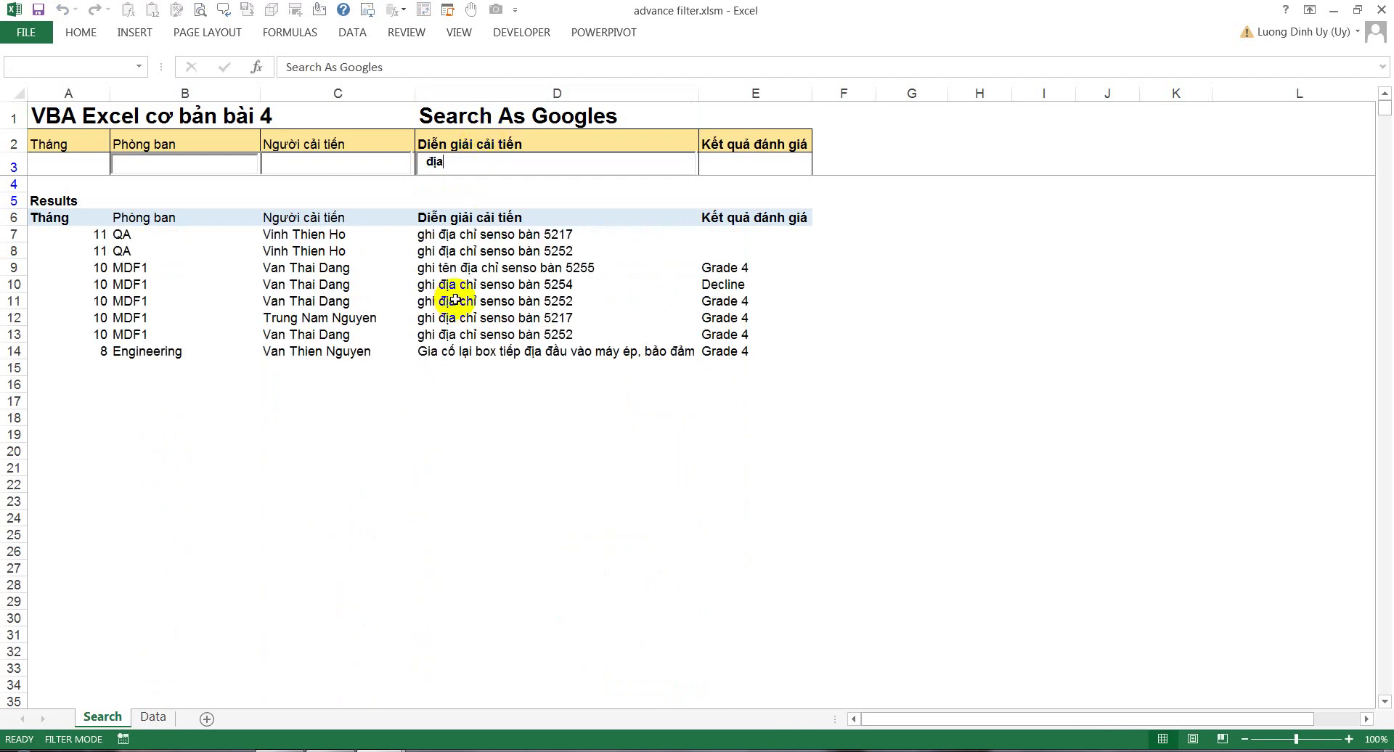
{"action": "key", "text": "BackSpace"}
{"action": "key", "text": "BackSpace"}
{"action": "key", "text": "BackSpace"}
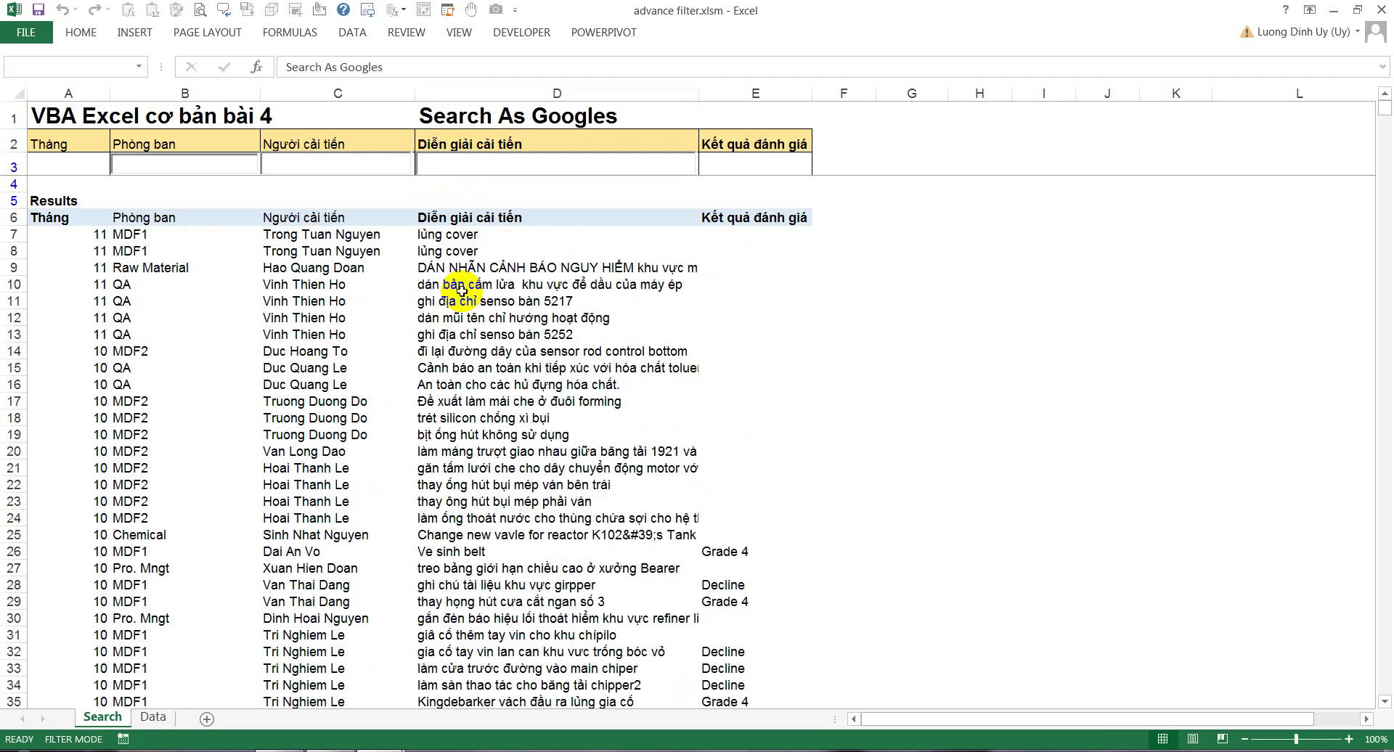
Step: Review the unfiltered Results down to row 4817 and back to the header cells
{"action": "left_click", "coordinate": [486, 334]}
{"action": "key", "text": "ctrl+Down"}
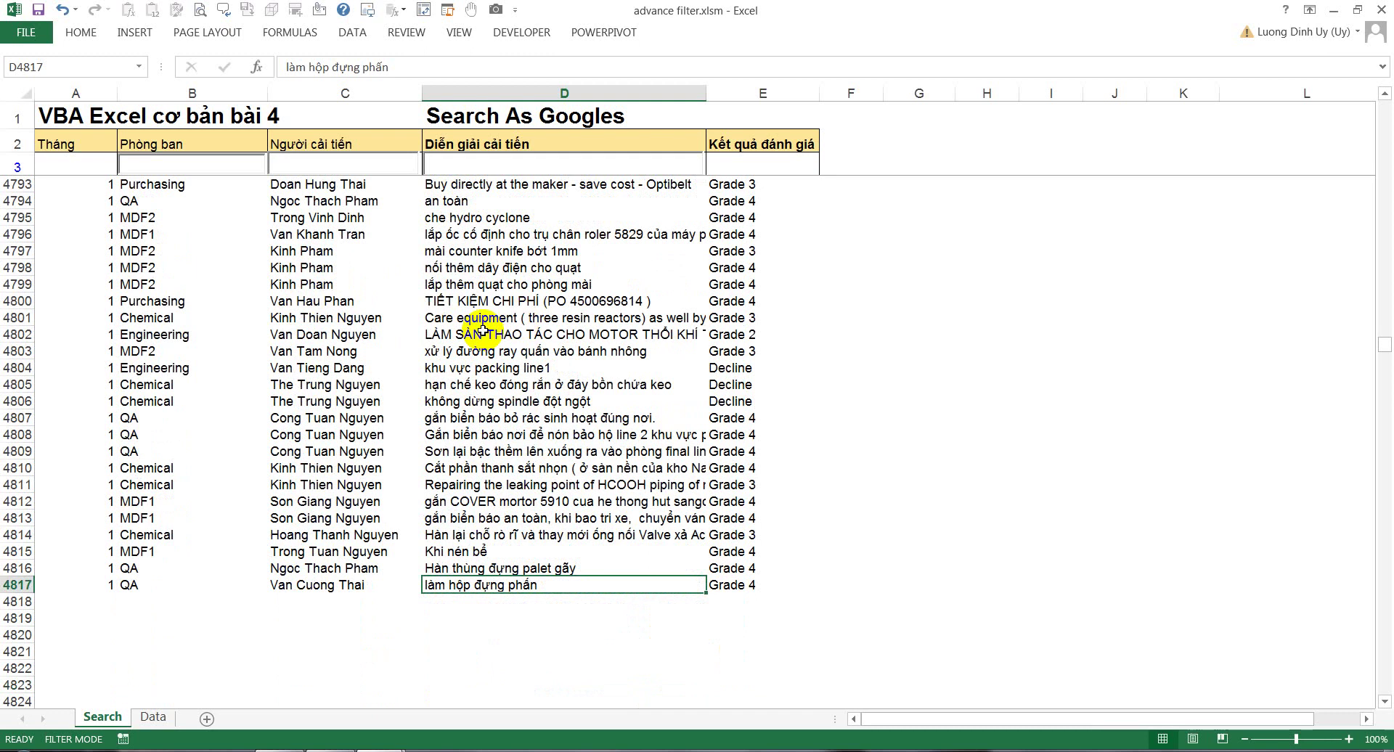
{"action": "key", "text": "ctrl+Up"}
{"action": "scroll", "coordinate": [483, 332], "scroll_direction": "up", "scroll_amount": 1}
{"action": "left_click", "coordinate": [88, 217]}
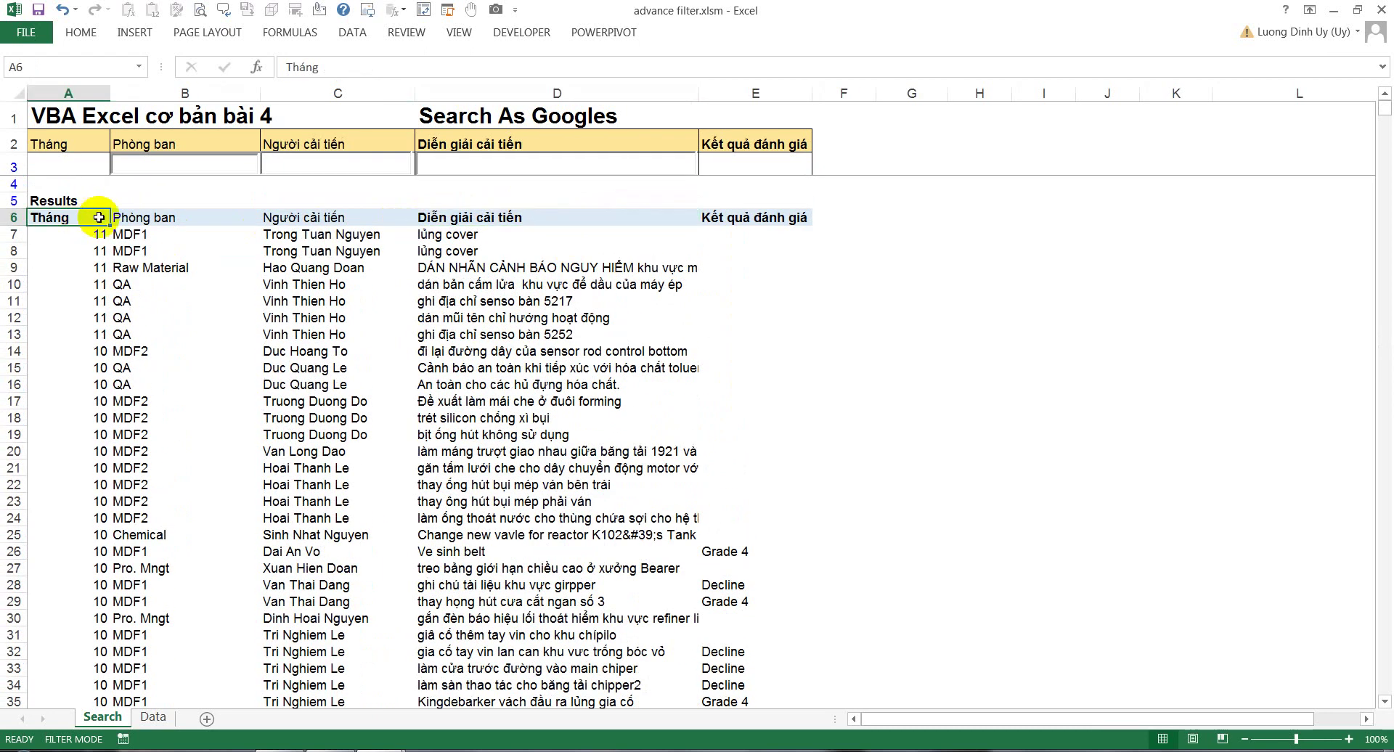
{"action": "left_click", "coordinate": [119, 217]}
{"action": "left_click", "coordinate": [460, 216]}
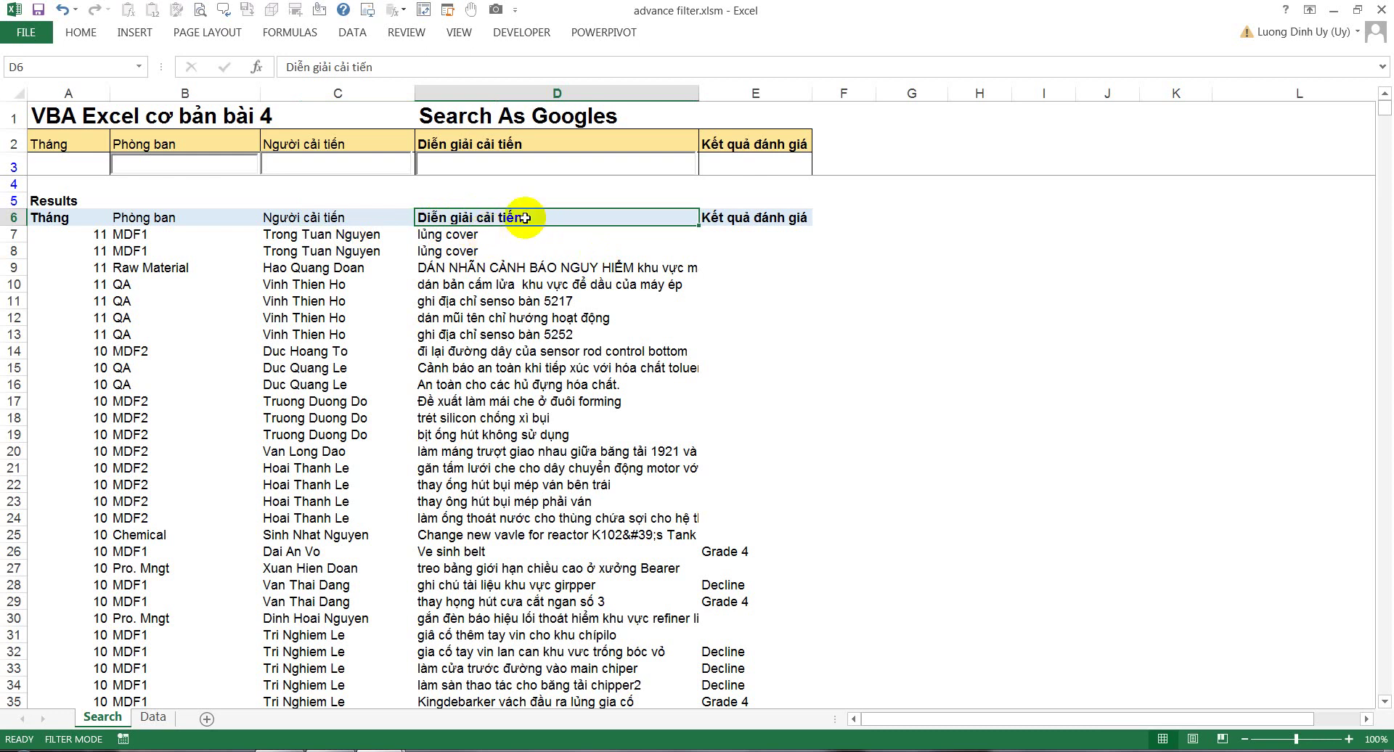
Step: Select the Results header row A6:E6, the range named Extract
{"action": "left_click_drag", "start_coordinate": [741, 218], "coordinate": [79, 221]}
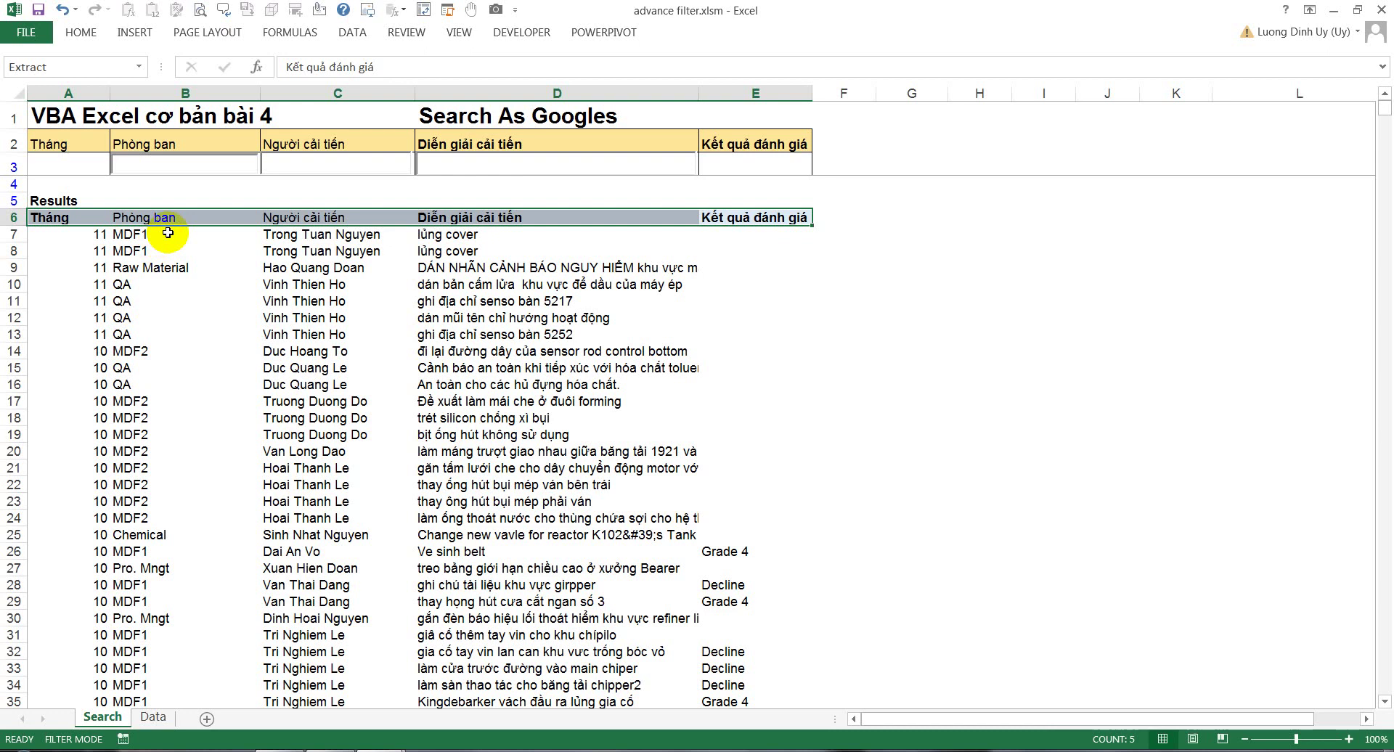
Step: Search the description box for 'plc', then replace it with '5252'
{"action": "left_click", "coordinate": [460, 175]}
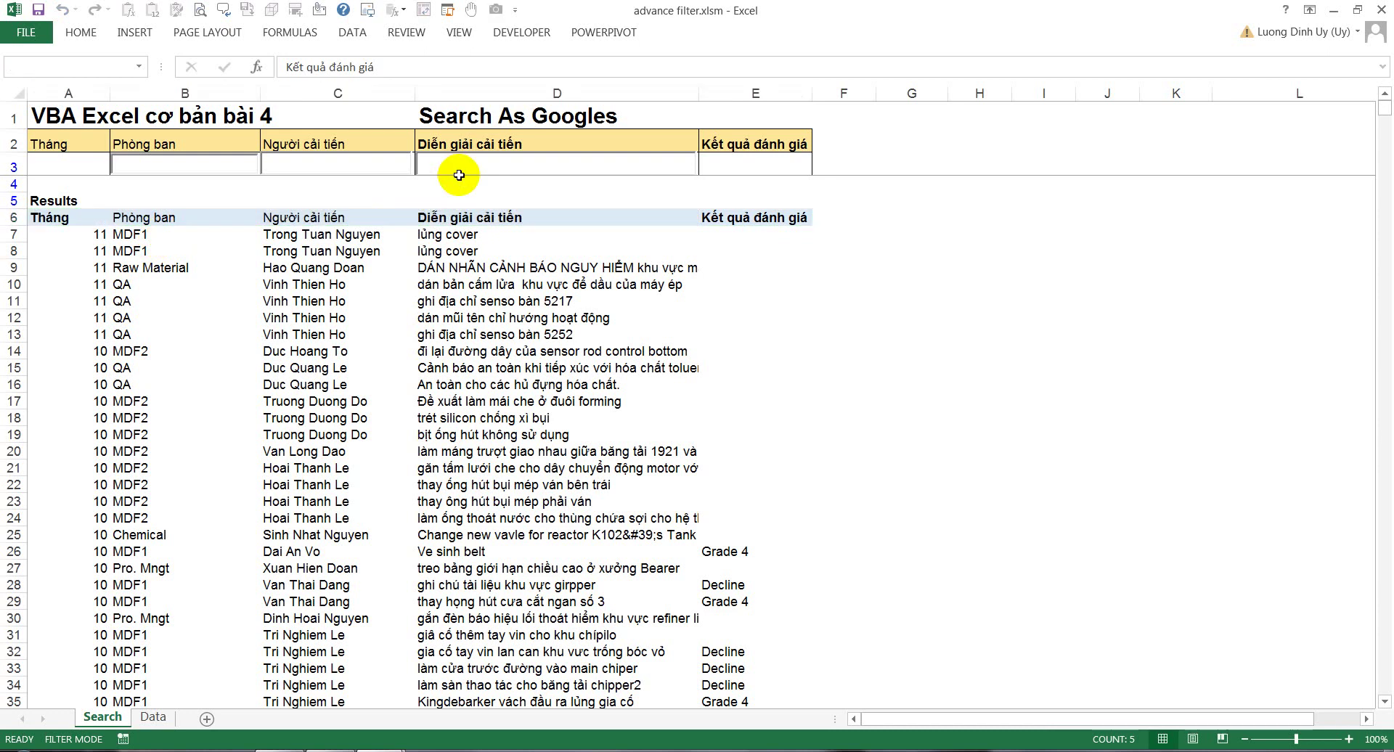
{"action": "type", "text": "plc"}
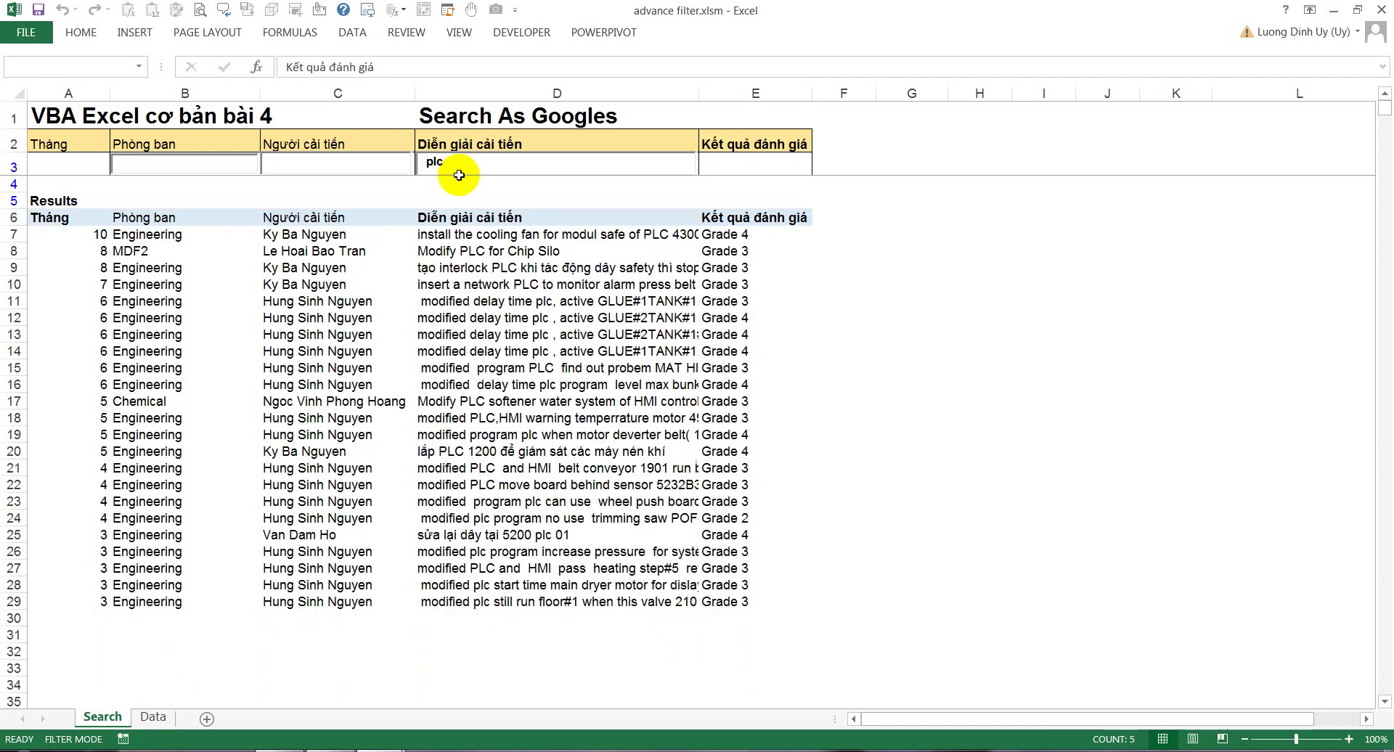
{"action": "key", "text": "BackSpace"}
{"action": "key", "text": "BackSpace"}
{"action": "key", "text": "BackSpace"}
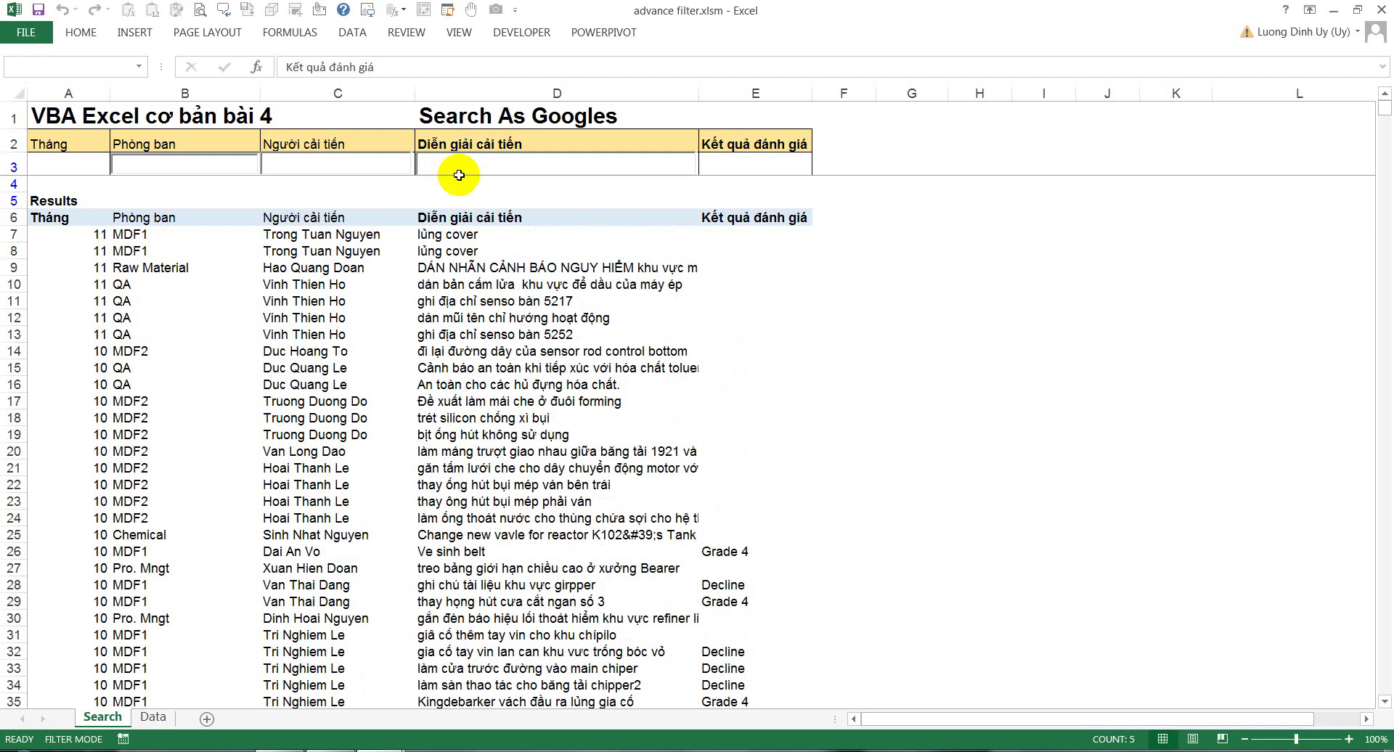
{"action": "type", "text": "52"}
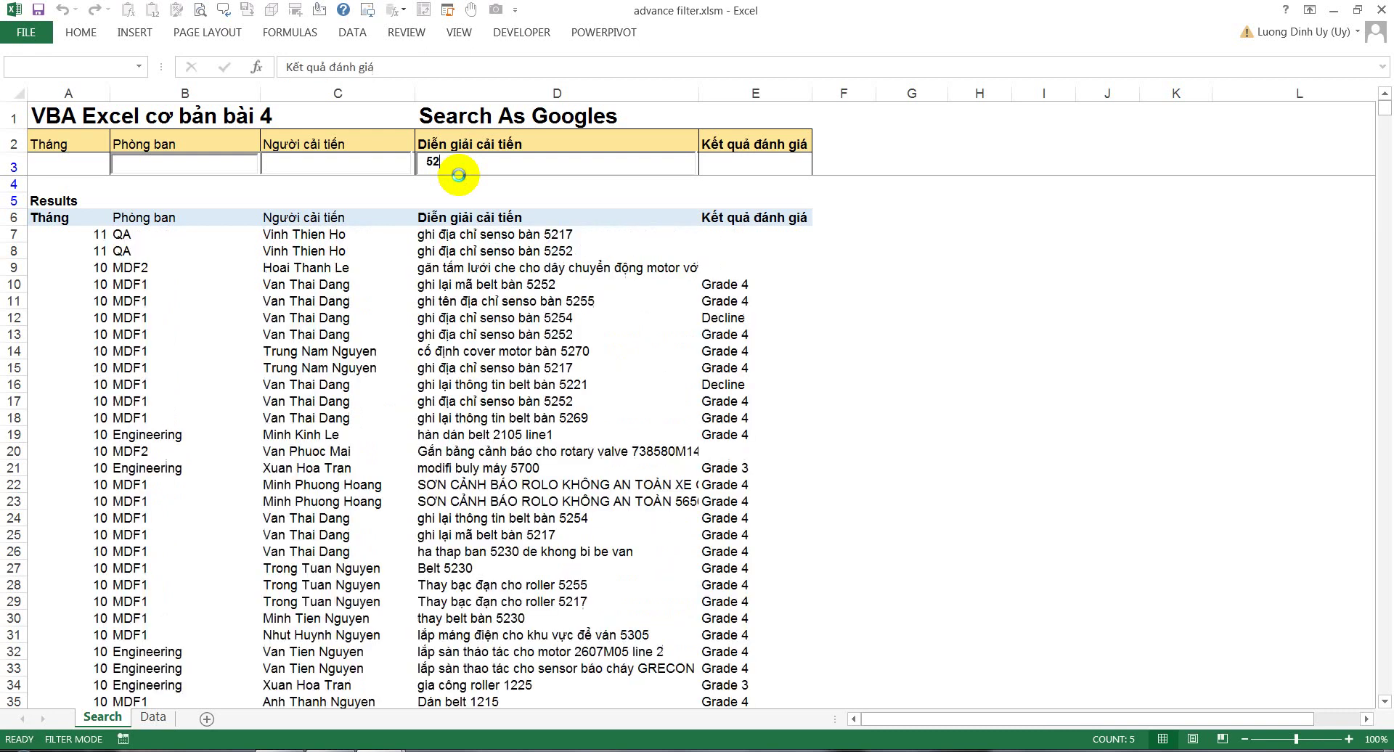
{"action": "type", "text": "5"}
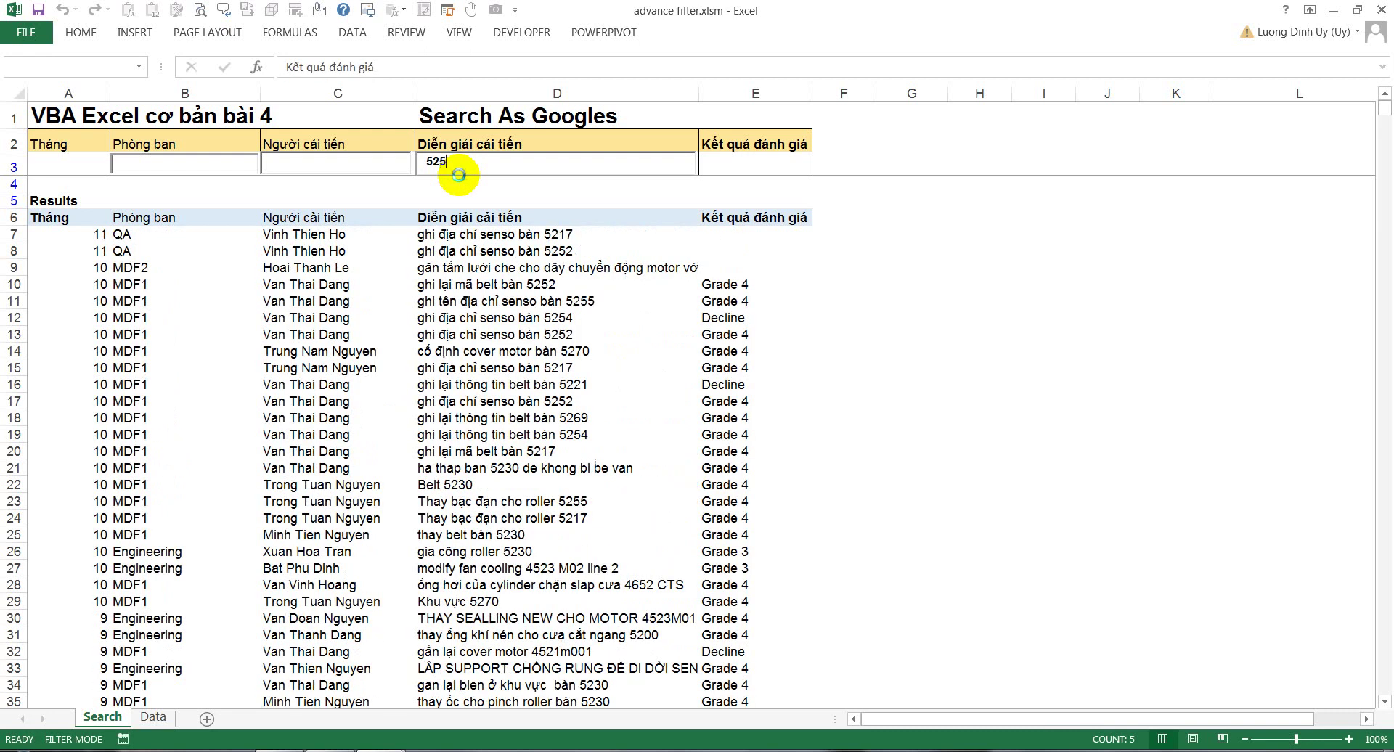
{"action": "type", "text": "2"}
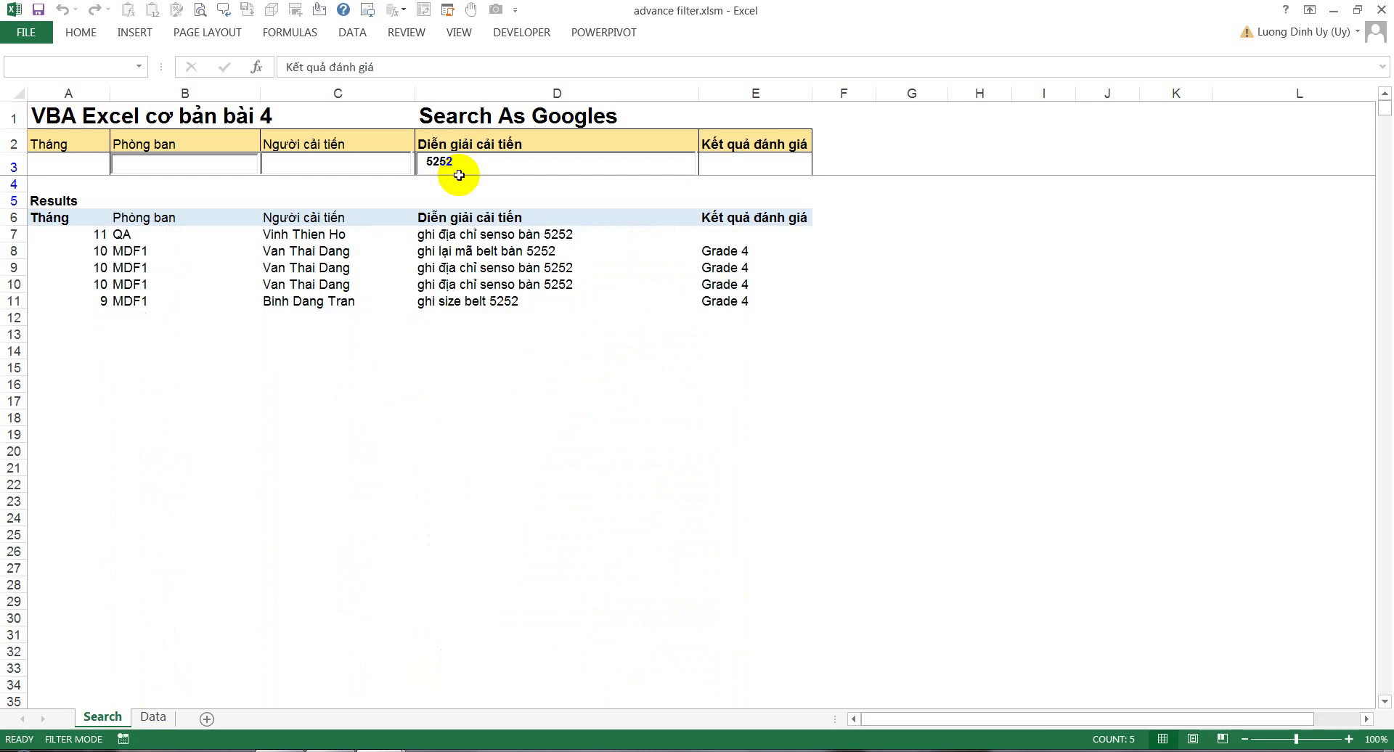
{"action": "left_click", "coordinate": [421, 299]}
{"action": "left_click", "coordinate": [410, 167]}
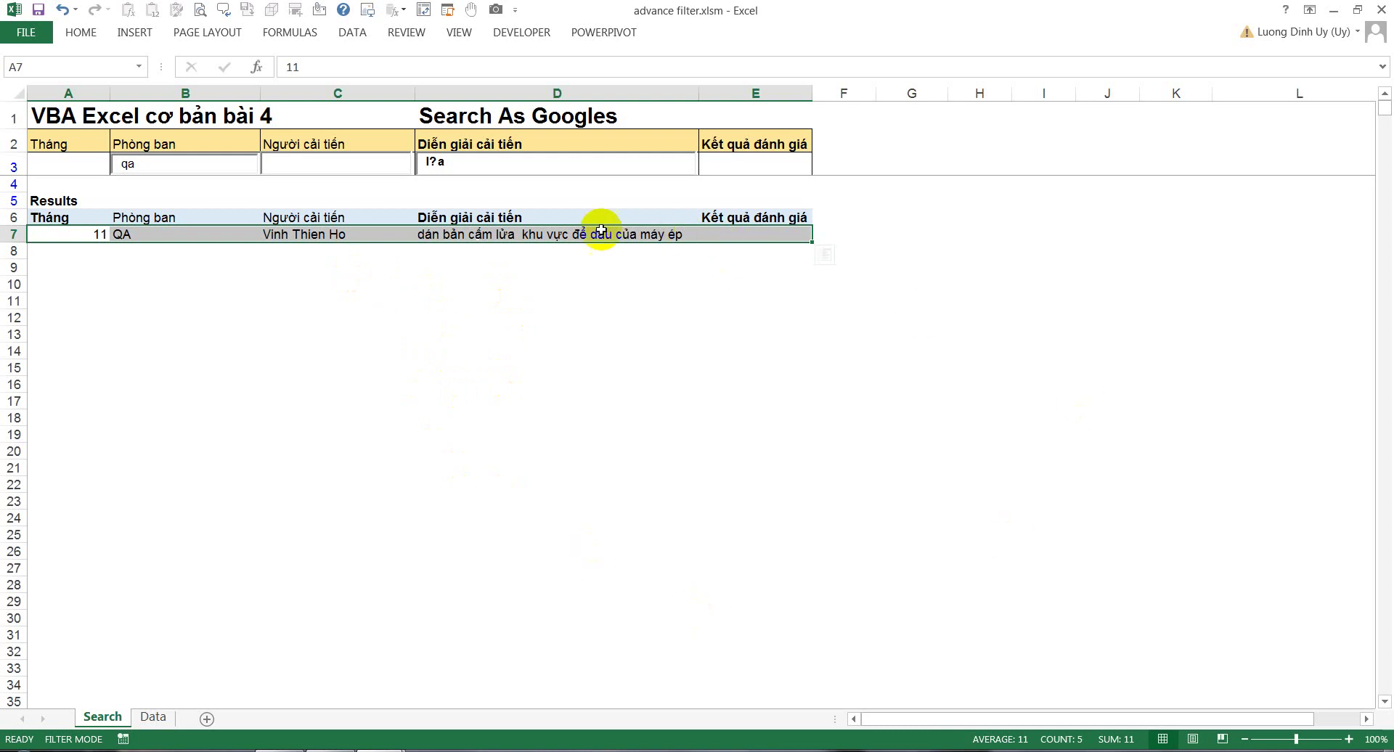
Step: Close advance filter and highlight step 1, 'Lấy công cụ Developer ra', in the instruction note
{"action": "left_click", "coordinate": [1380, 9]}
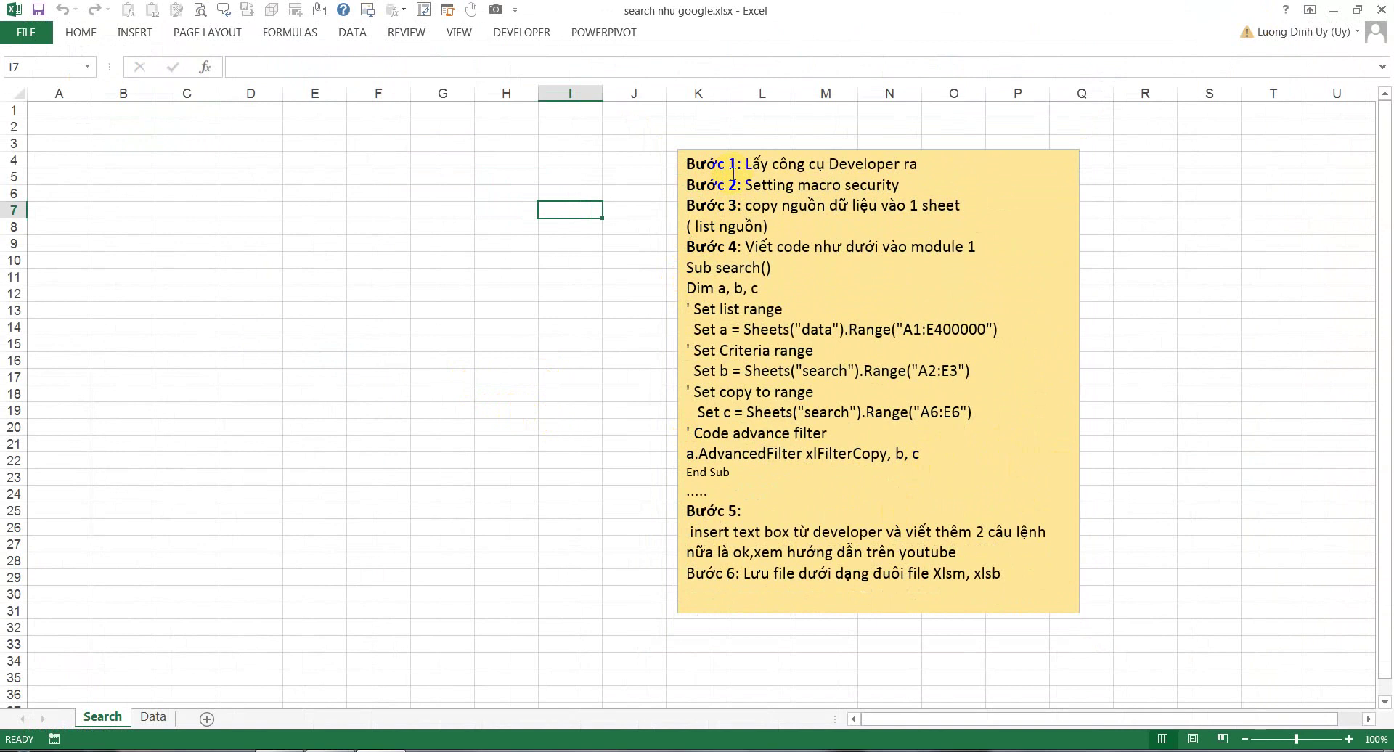
{"action": "left_click", "coordinate": [687, 164]}
{"action": "left_click_drag", "start_coordinate": [746, 164], "coordinate": [903, 164]}
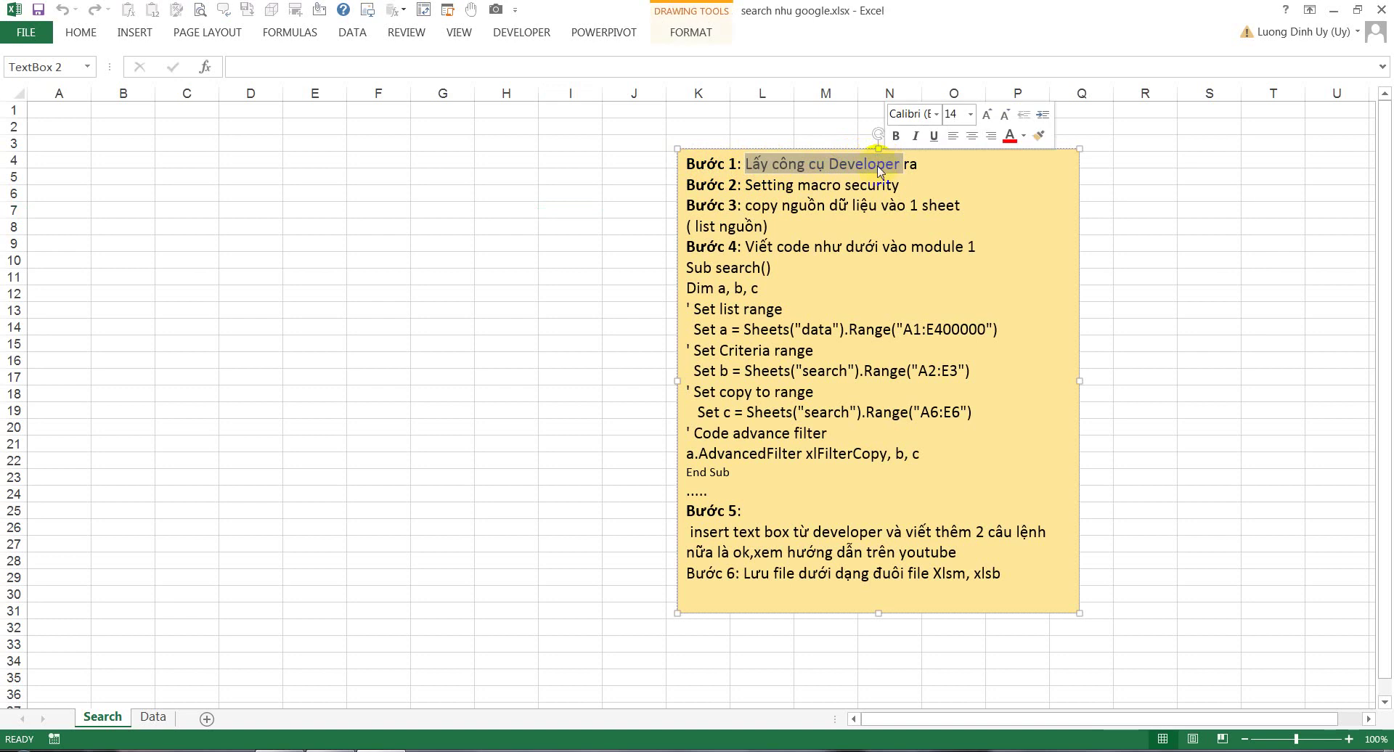
{"action": "left_click_drag", "start_coordinate": [746, 164], "coordinate": [916, 164]}
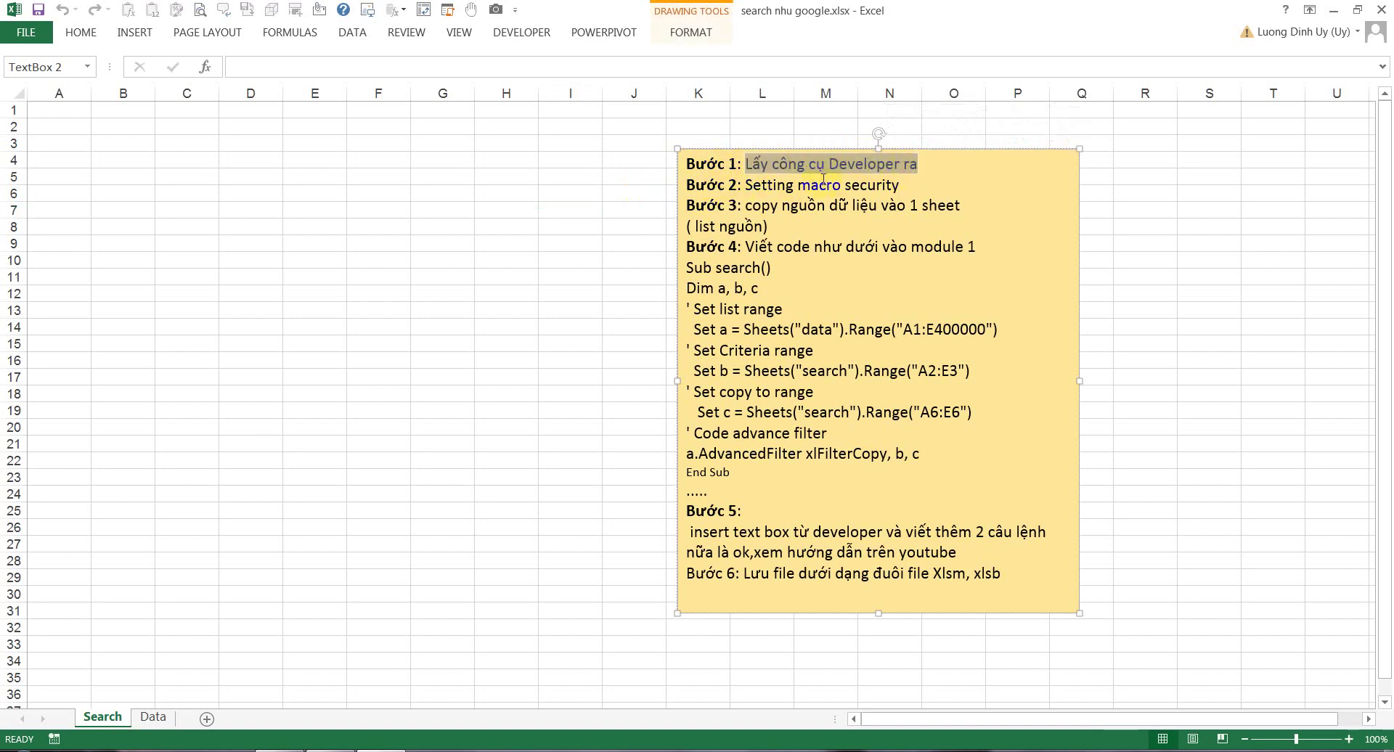
{"action": "left_click", "coordinate": [821, 182]}
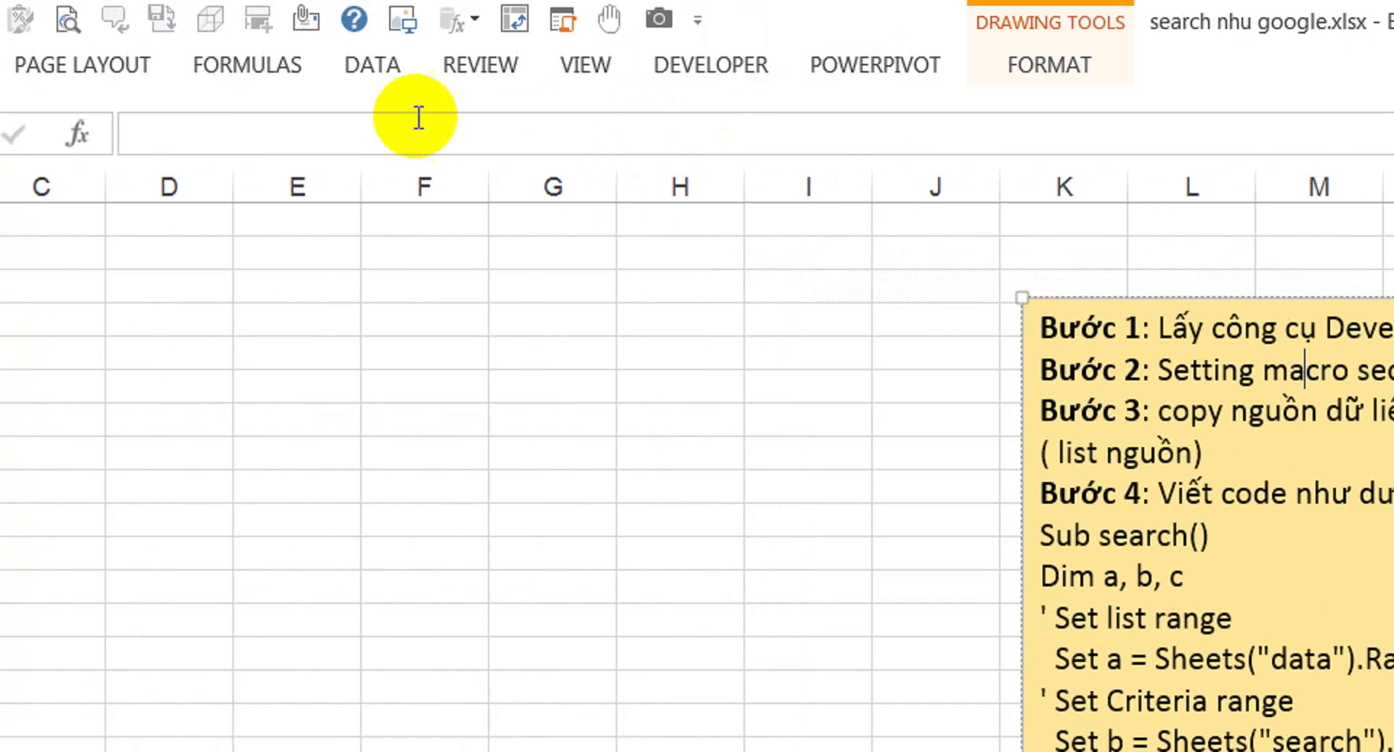
Step: Tick Developer under Main Tabs in Customize the Ribbon and show its commands
{"action": "left_click", "coordinate": [522, 31]}
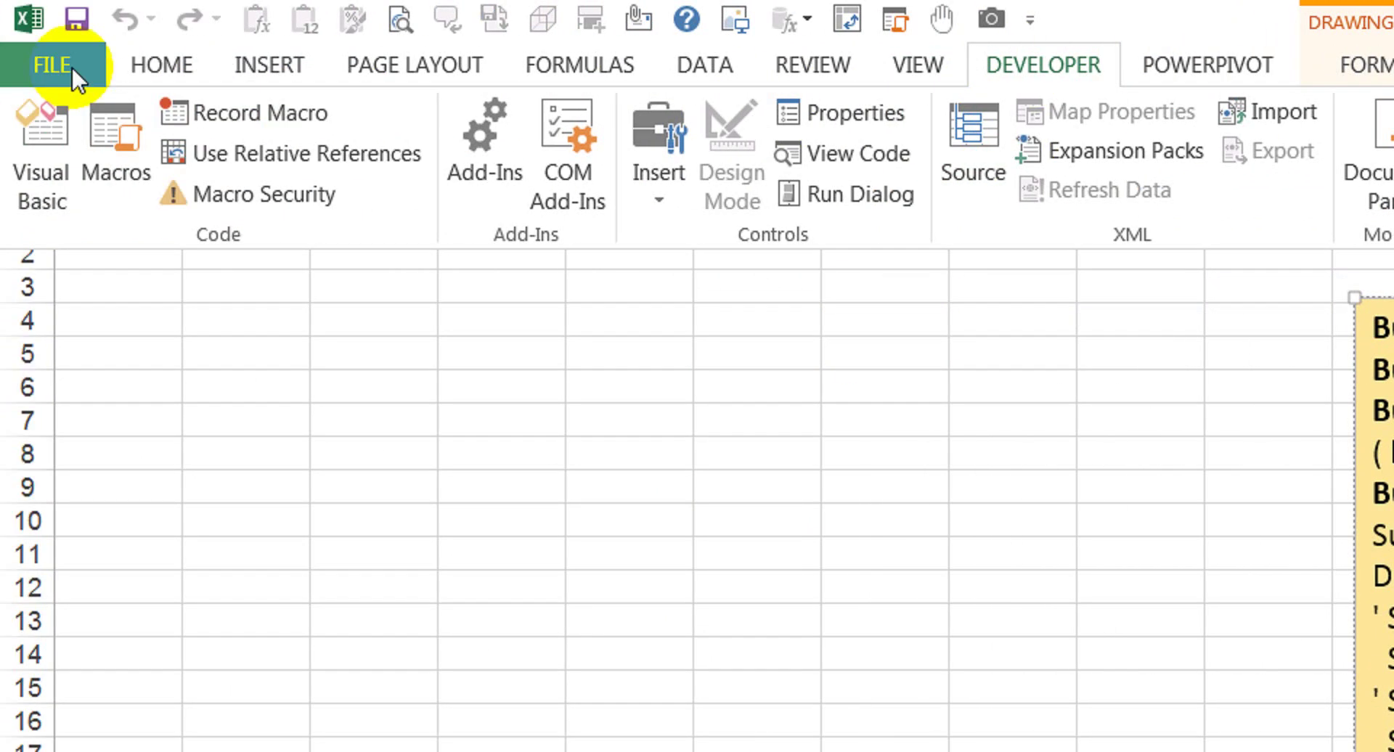
{"action": "right_click", "coordinate": [72, 68]}
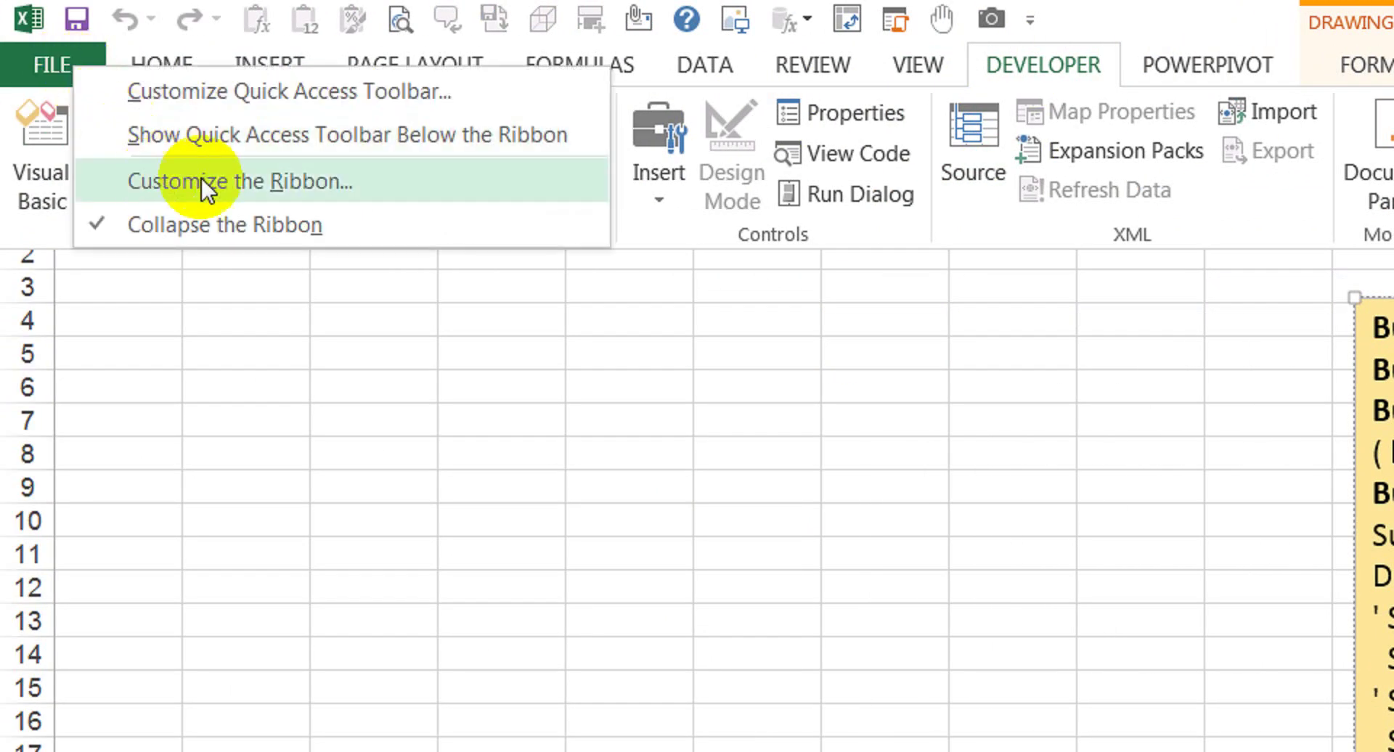
{"action": "left_click", "coordinate": [245, 181]}
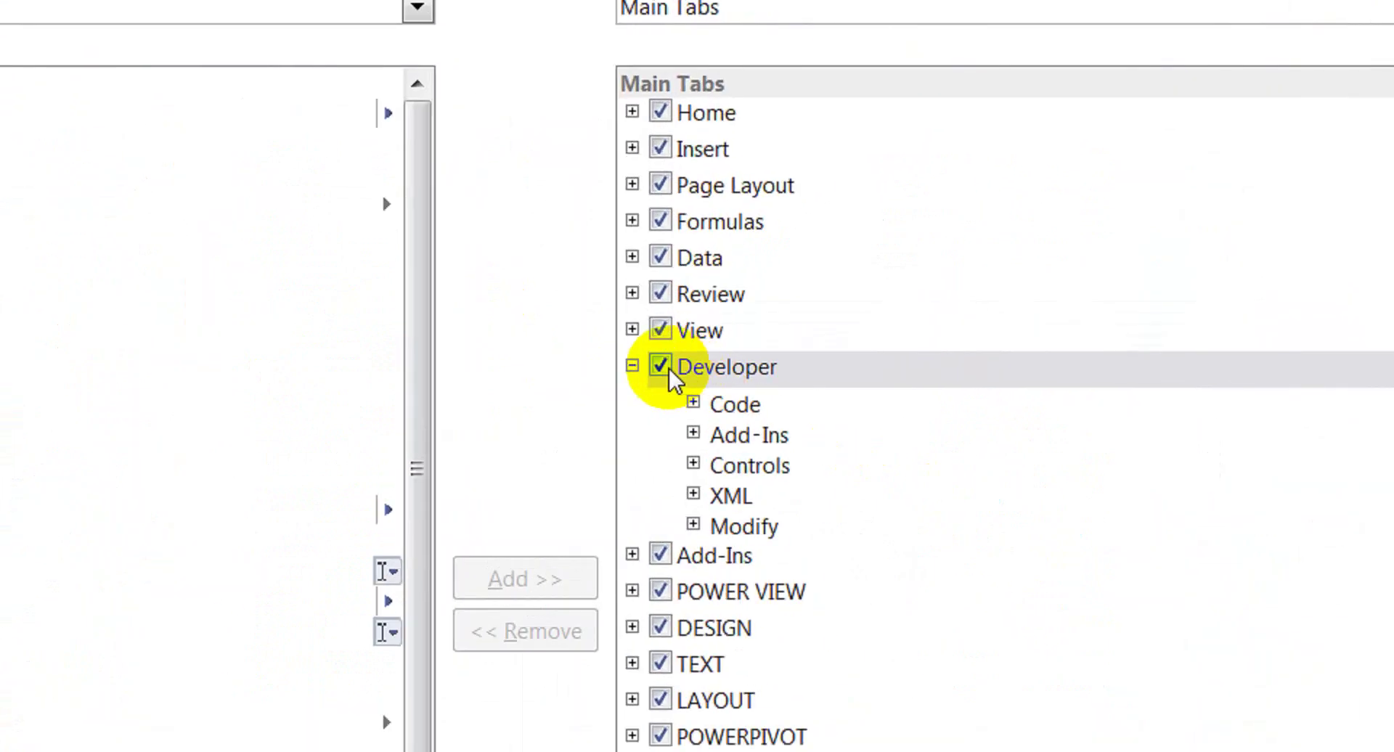
{"action": "left_click", "coordinate": [665, 378]}
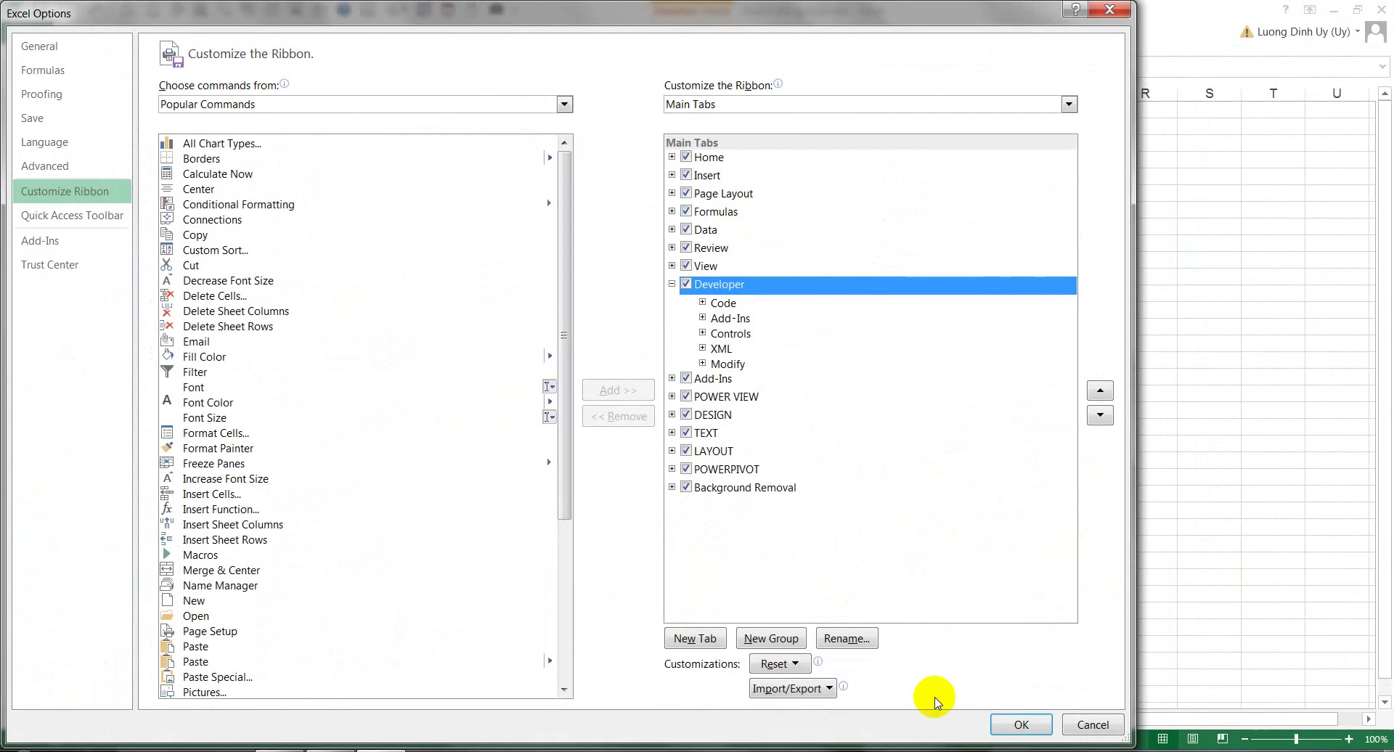
{"action": "left_click", "coordinate": [1011, 725]}
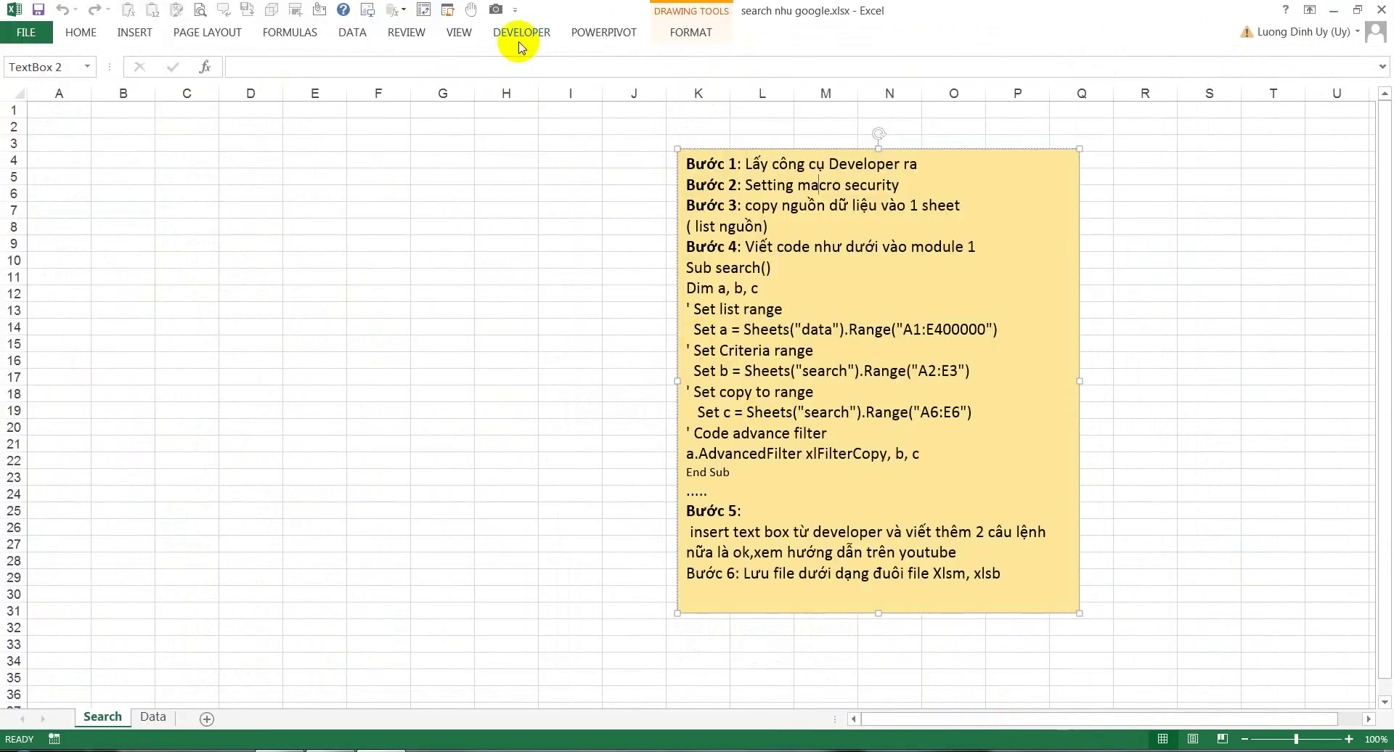
{"action": "left_click", "coordinate": [519, 33]}
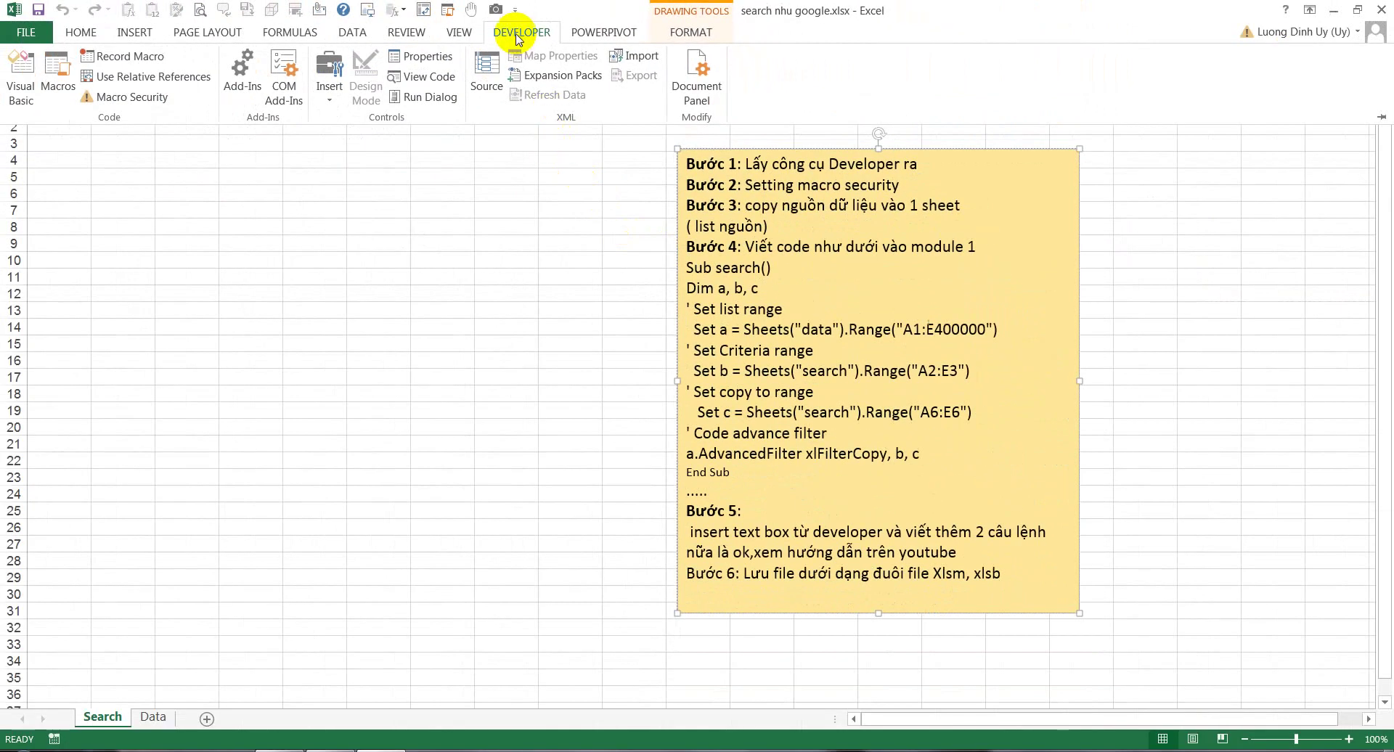
Step: Choose 'Enable all macros' in the Developer tab's Macro Security settings
{"action": "left_click", "coordinate": [515, 39]}
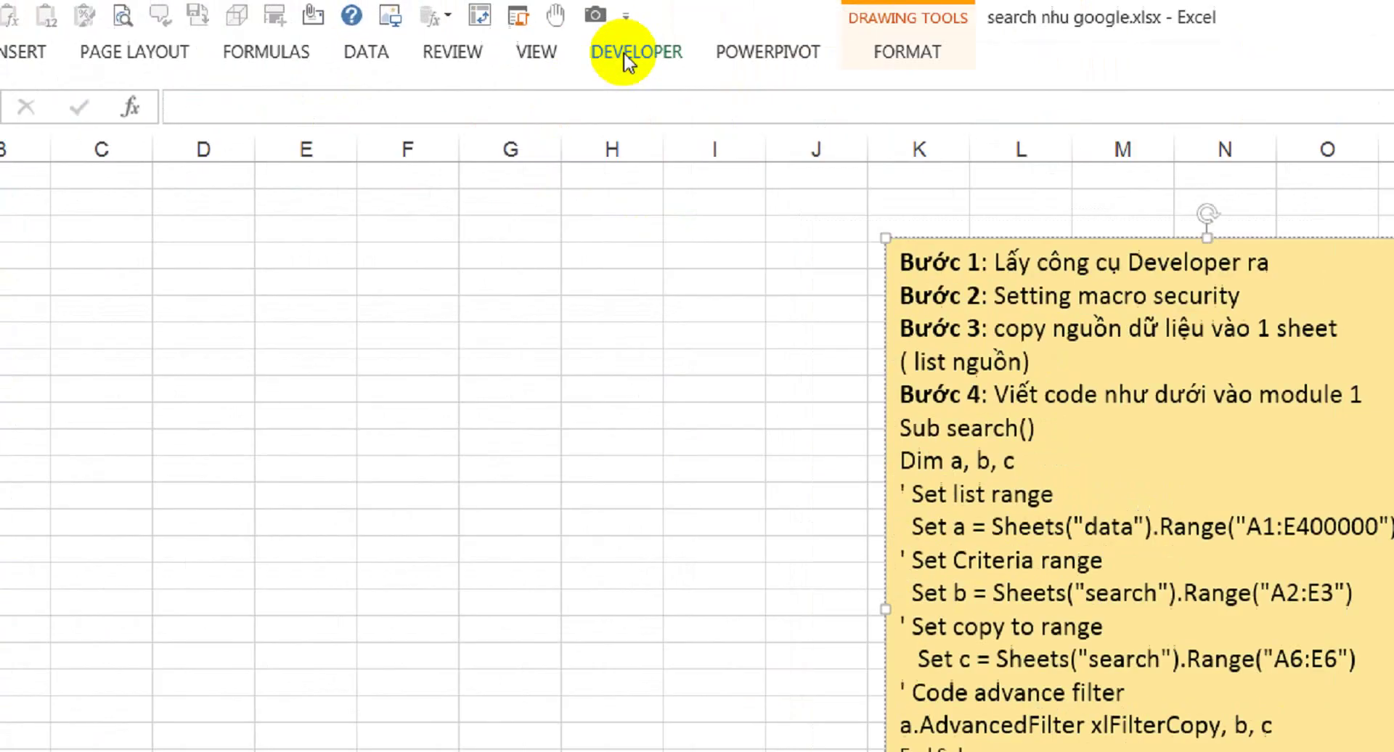
{"action": "left_click", "coordinate": [514, 36]}
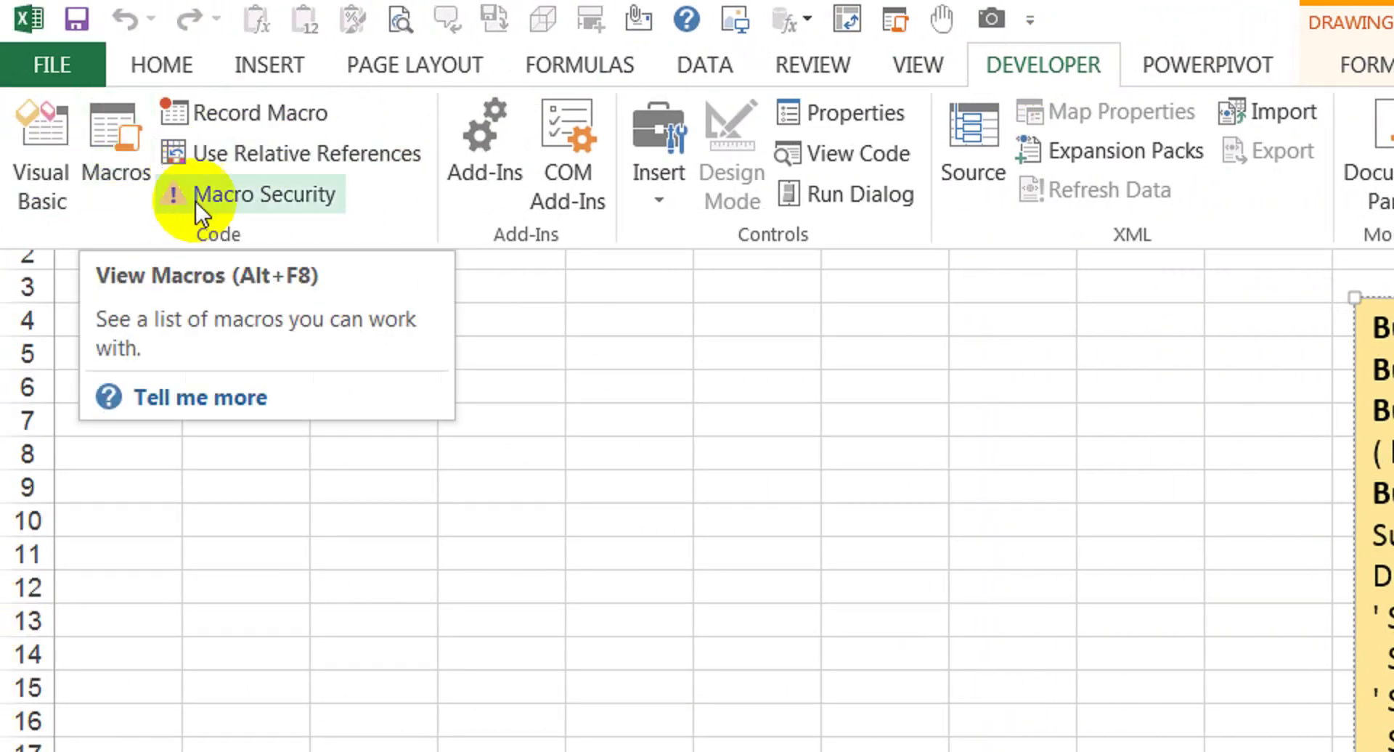
{"action": "left_click", "coordinate": [215, 199]}
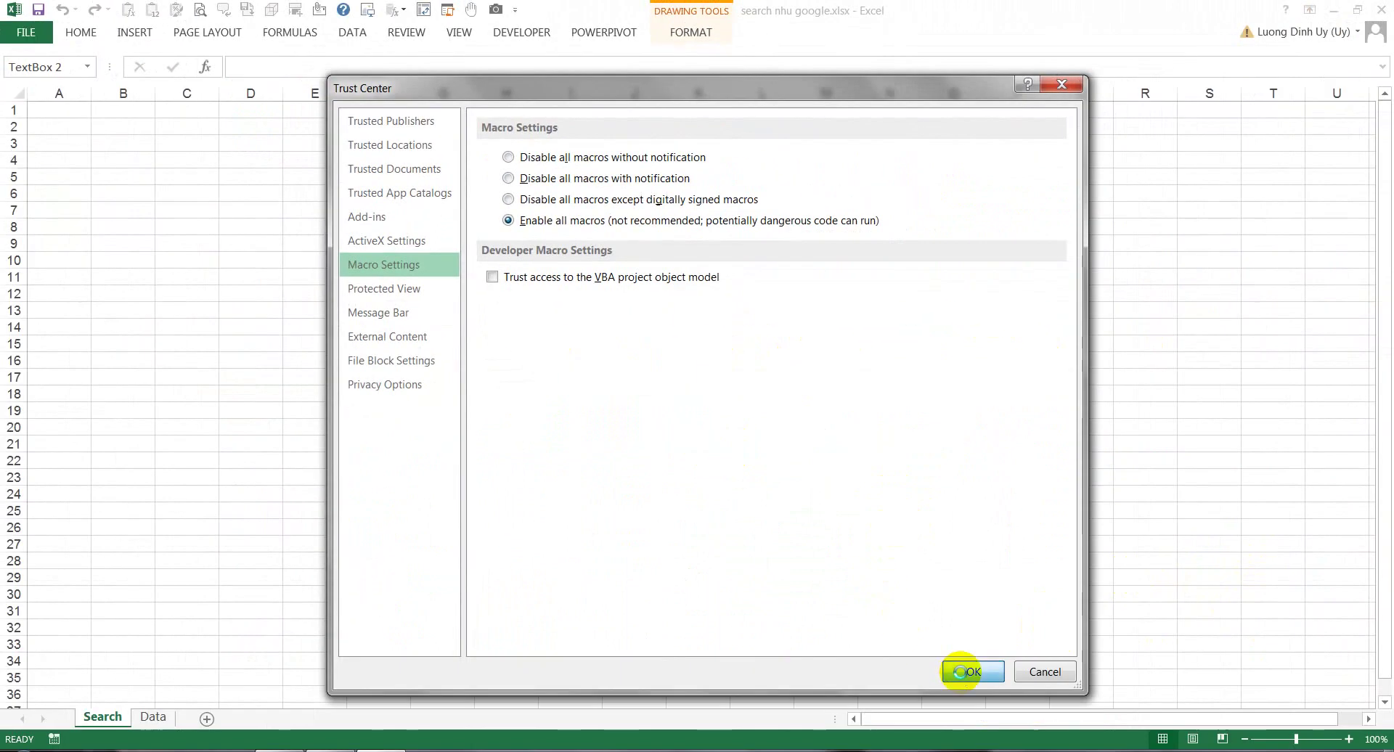
{"action": "left_click", "coordinate": [971, 671]}
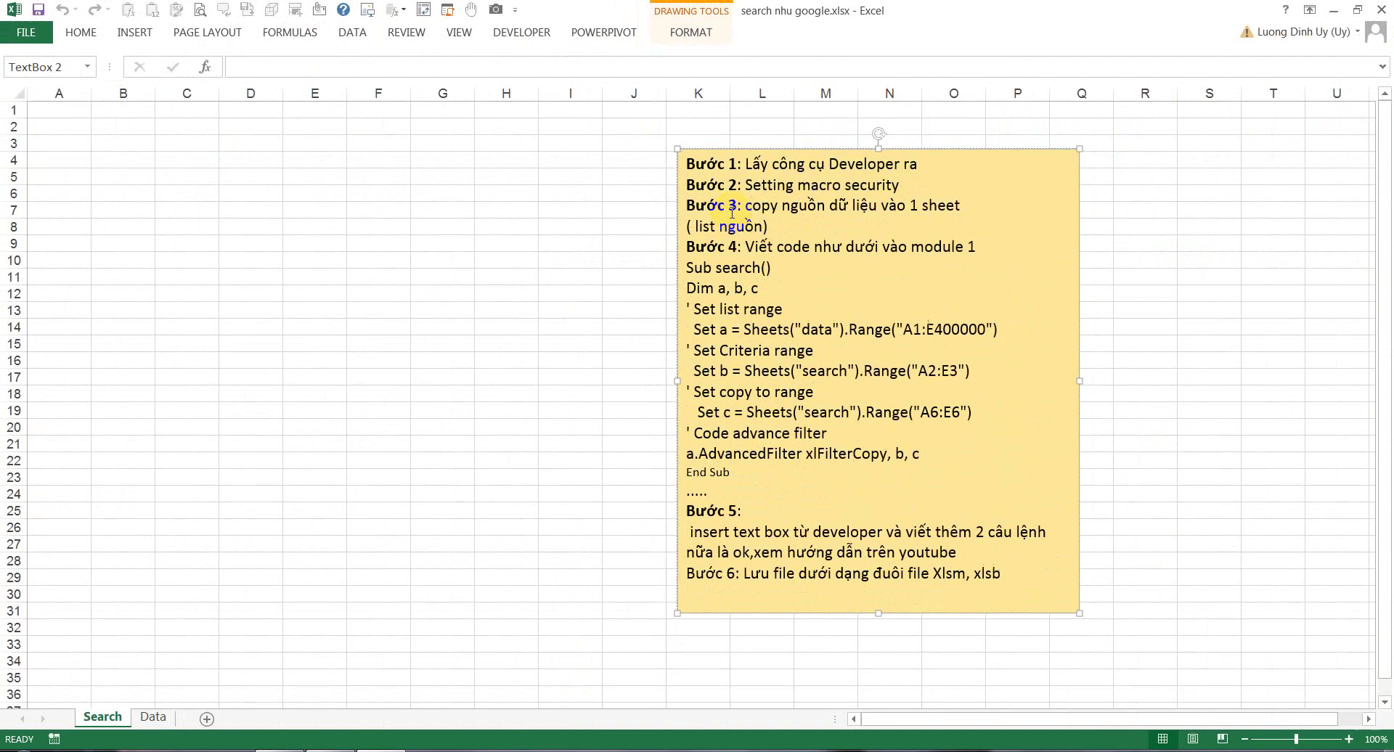
Step: Look over the Data sheet's header row and its last filled data row
{"action": "left_click", "coordinate": [152, 717]}
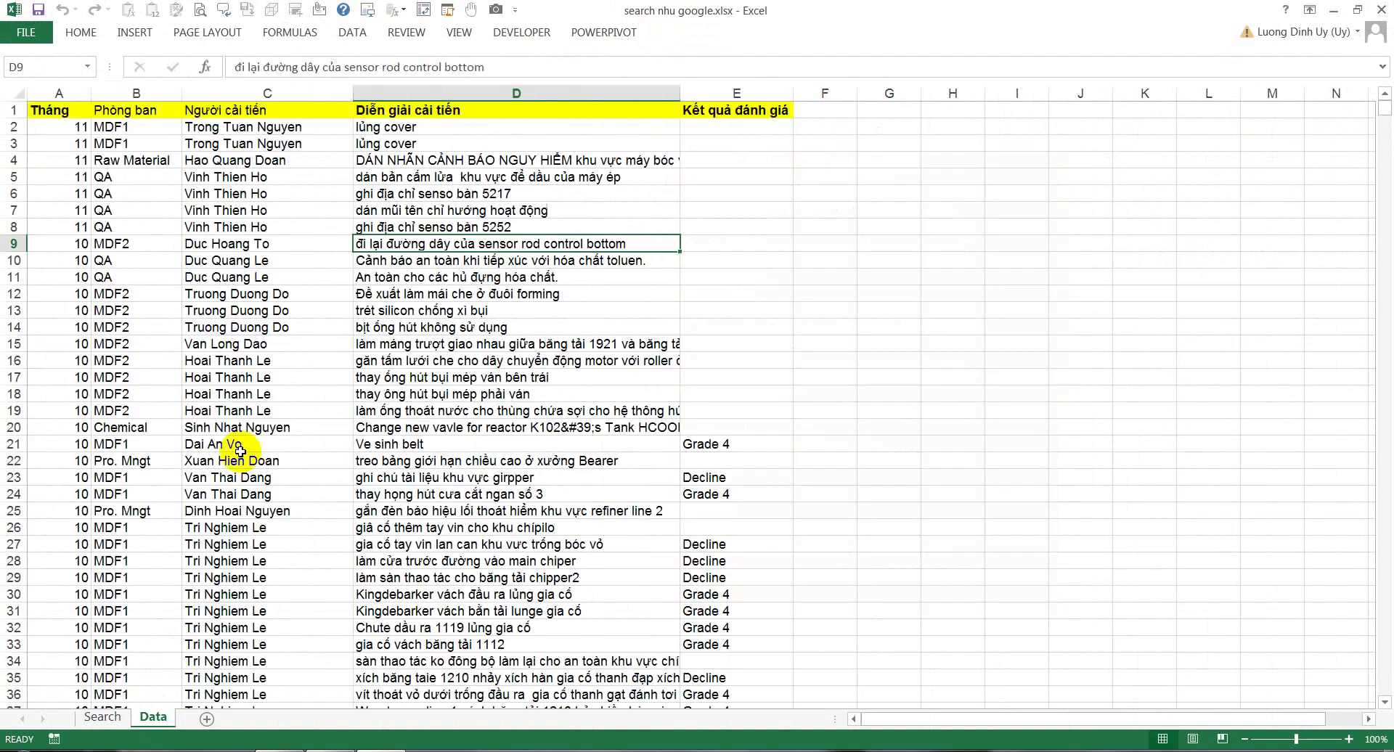
{"action": "scroll", "coordinate": [264, 174], "scroll_direction": "down", "scroll_amount": 2}
{"action": "scroll", "coordinate": [260, 161], "scroll_direction": "up", "scroll_amount": 2}
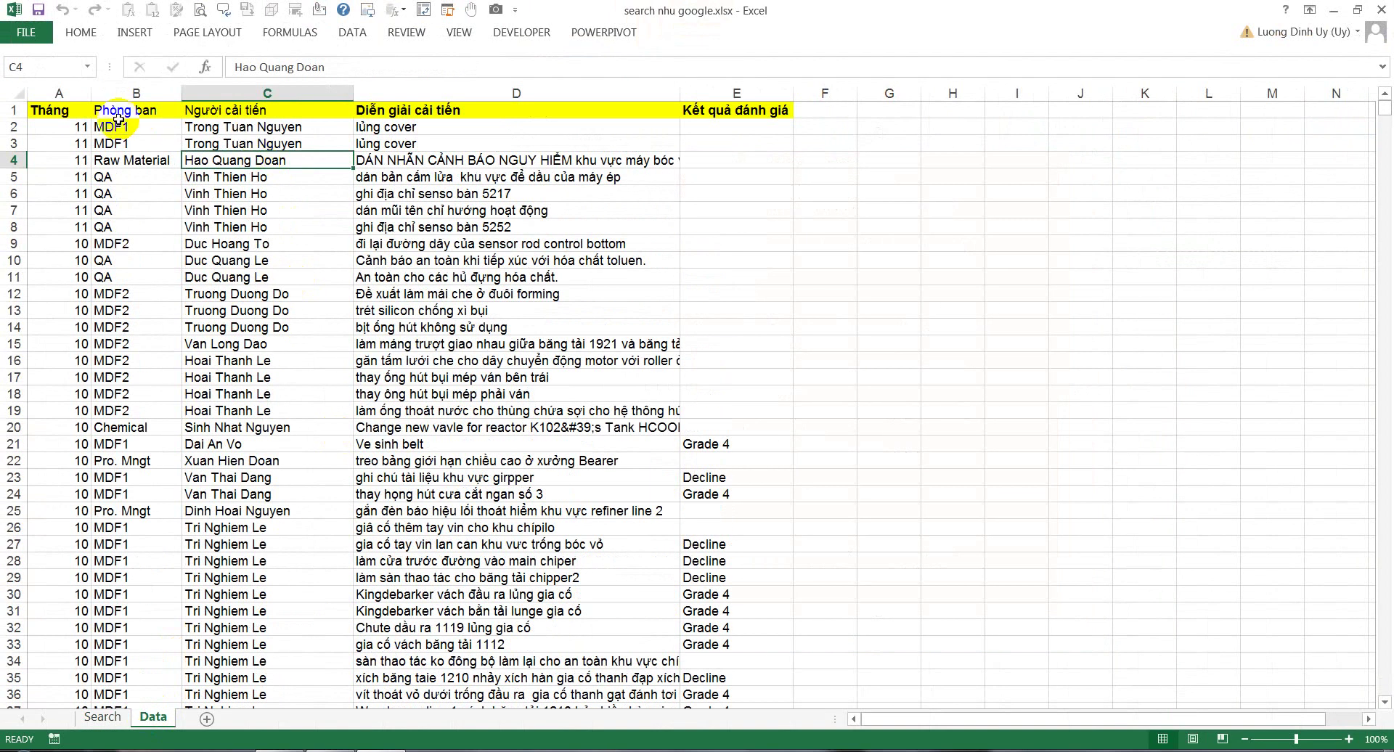
{"action": "left_click_drag", "start_coordinate": [65, 109], "coordinate": [771, 108]}
{"action": "left_click", "coordinate": [436, 177]}
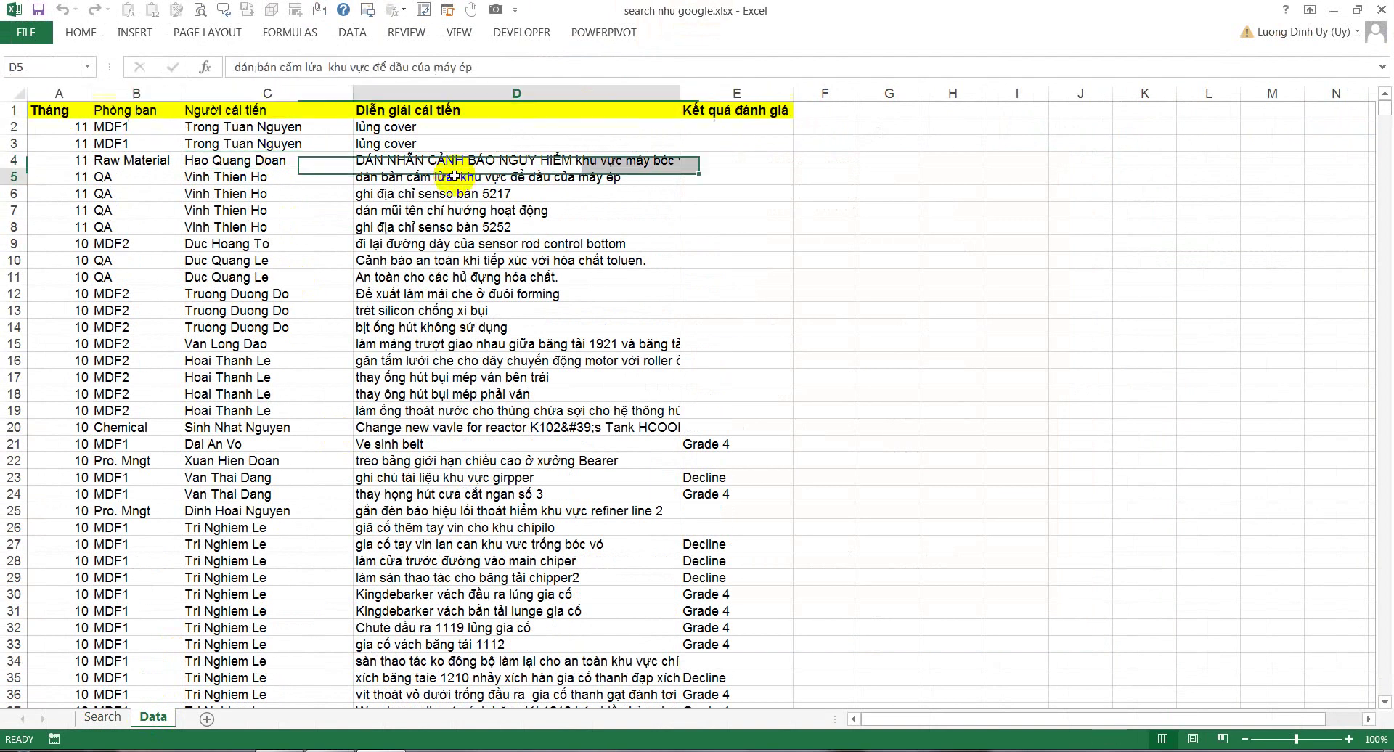
{"action": "left_click_drag", "start_coordinate": [65, 109], "coordinate": [453, 95]}
{"action": "left_click", "coordinate": [448, 113]}
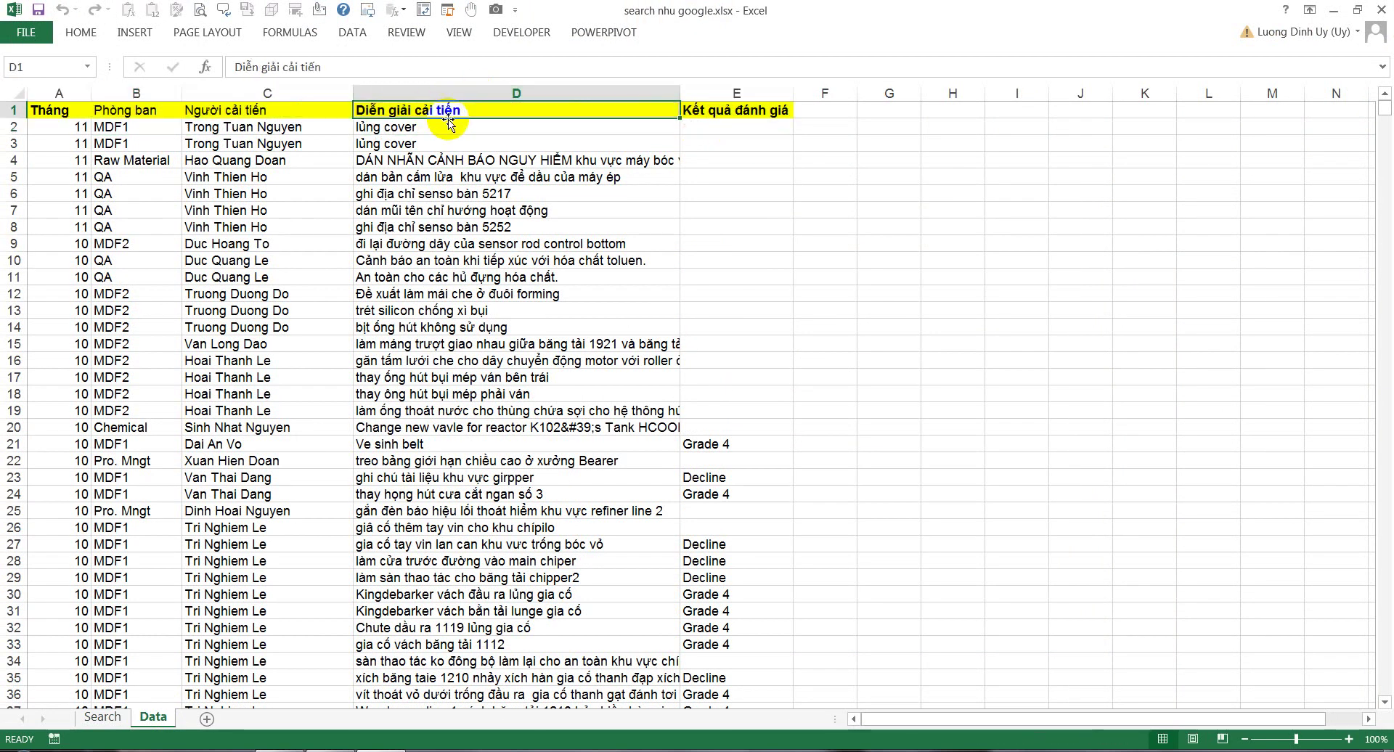
{"action": "key", "text": "ctrl+Down"}
{"action": "scroll", "coordinate": [450, 124], "scroll_direction": "up", "scroll_amount": 1}
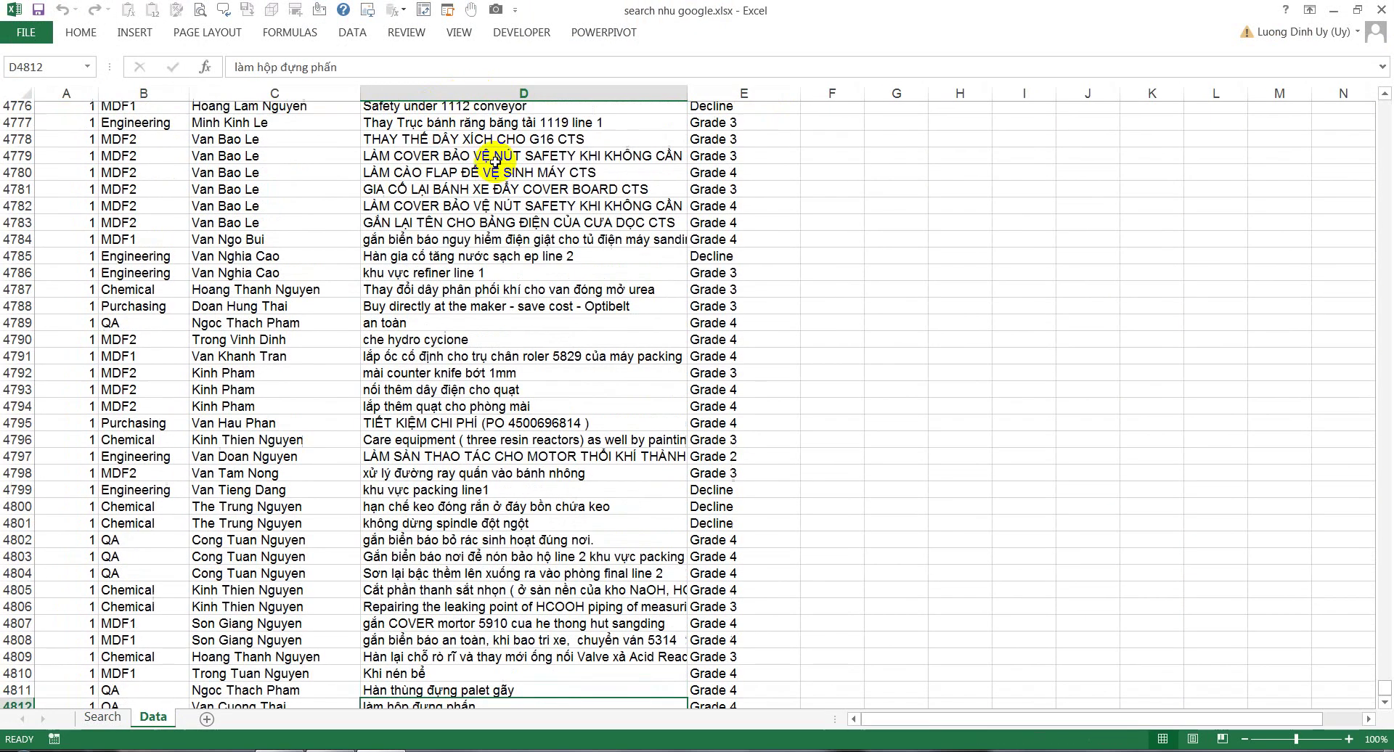
{"action": "scroll", "coordinate": [498, 156], "scroll_direction": "up", "scroll_amount": 7}
{"action": "scroll", "coordinate": [799, 196], "scroll_direction": "up", "scroll_amount": 6}
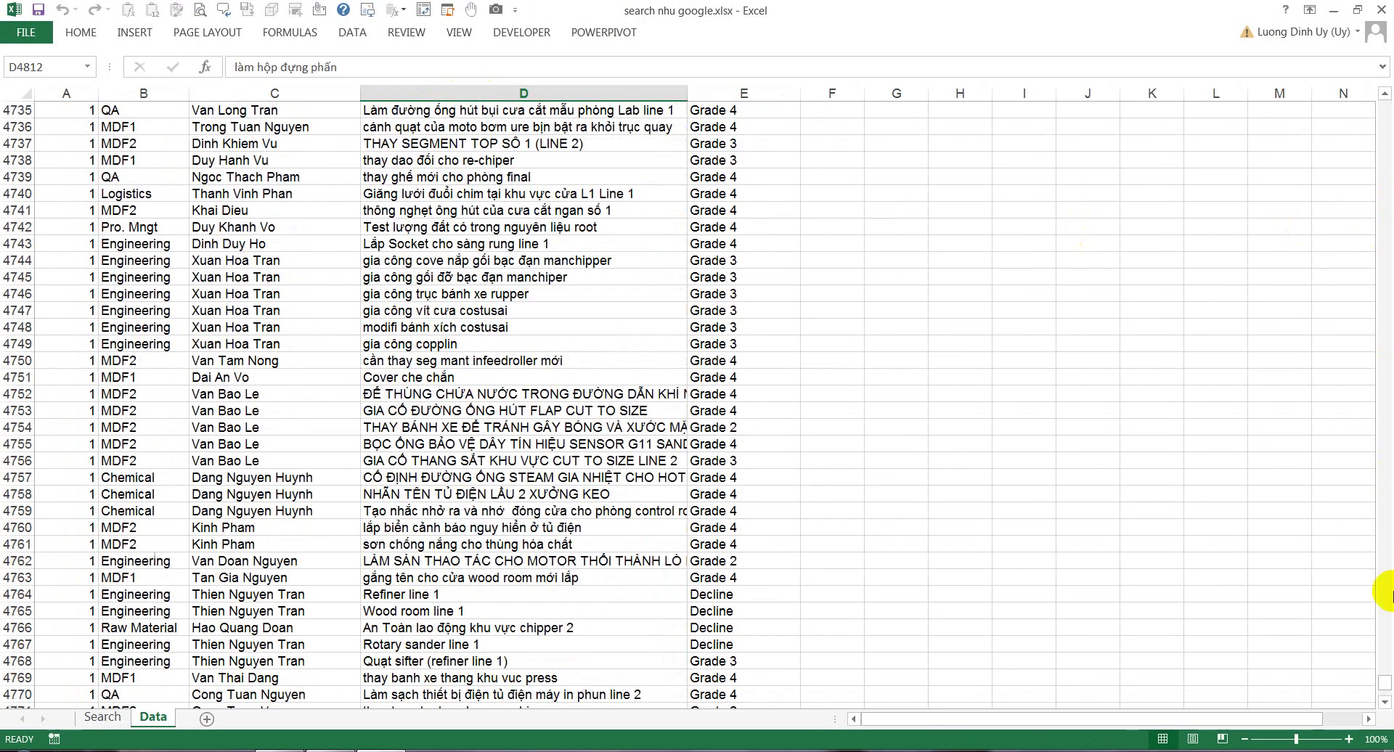
{"action": "key", "text": "ctrl+Home"}
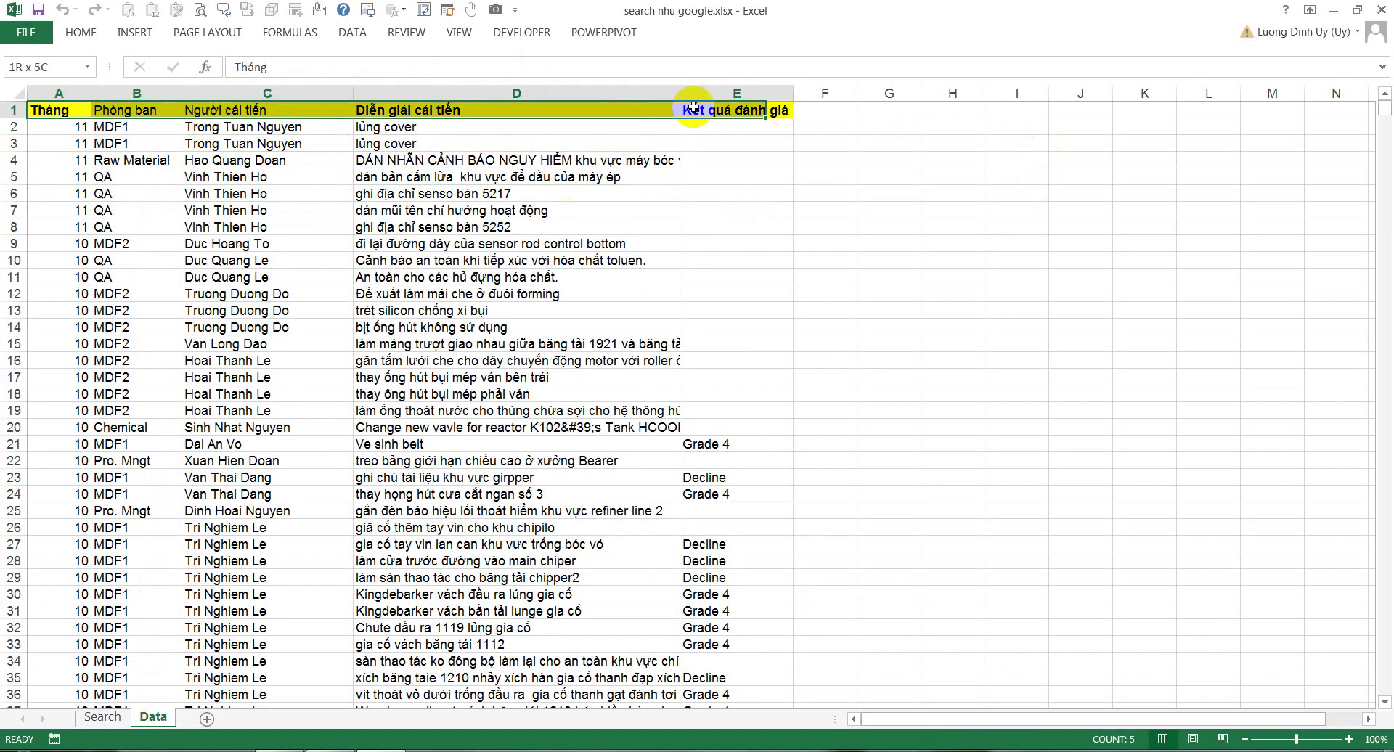
Step: Copy the Data headers A1:E1 and paste them into the Search sheet's A4:E4
{"action": "left_click_drag", "start_coordinate": [51, 110], "coordinate": [731, 108]}
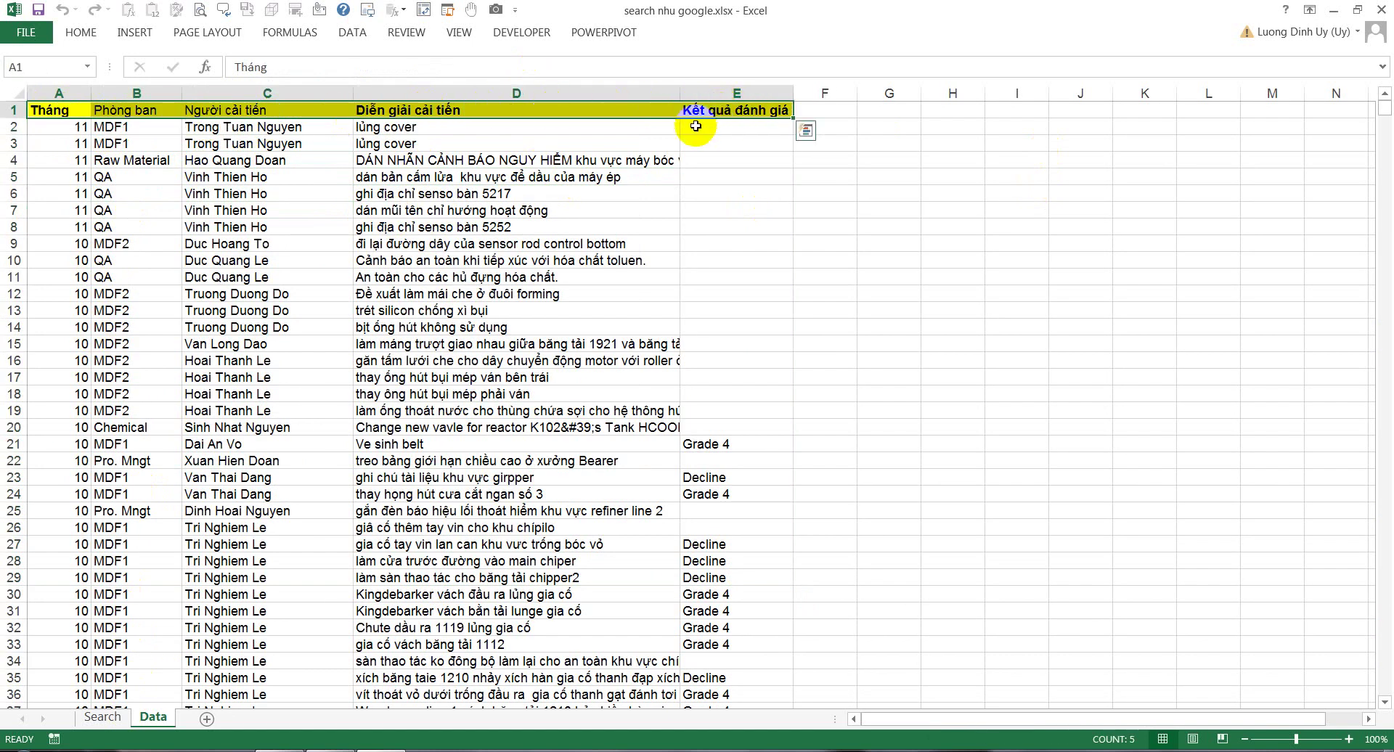
{"action": "key", "text": "ctrl+c"}
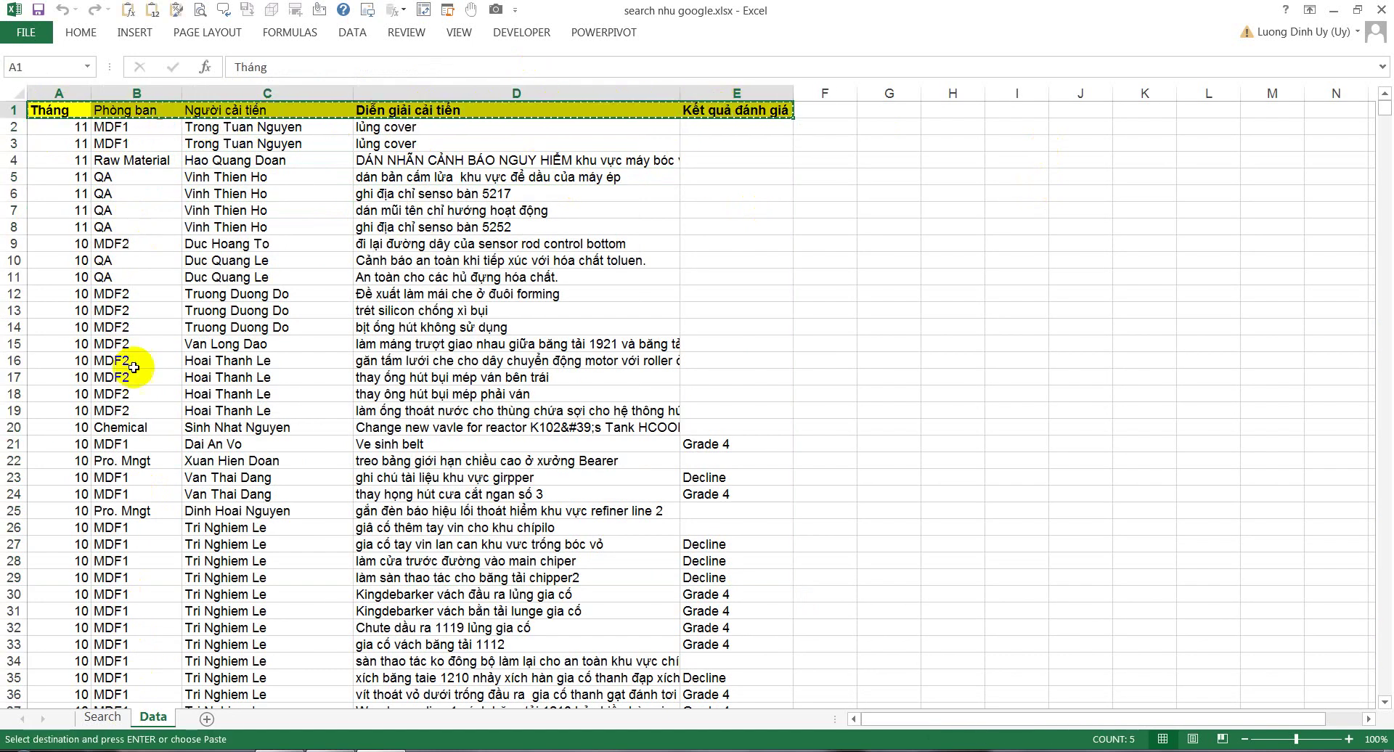
{"action": "left_click", "coordinate": [103, 718]}
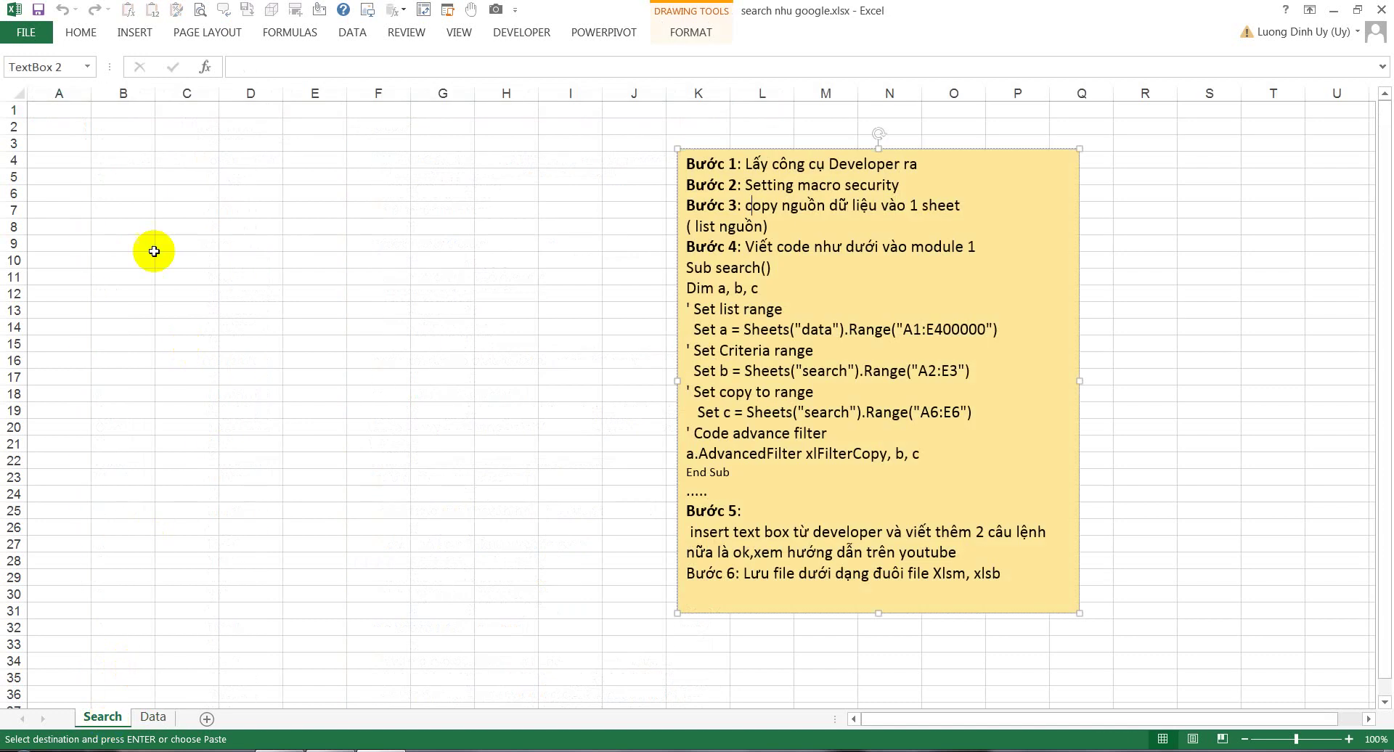
{"action": "left_click", "coordinate": [107, 160]}
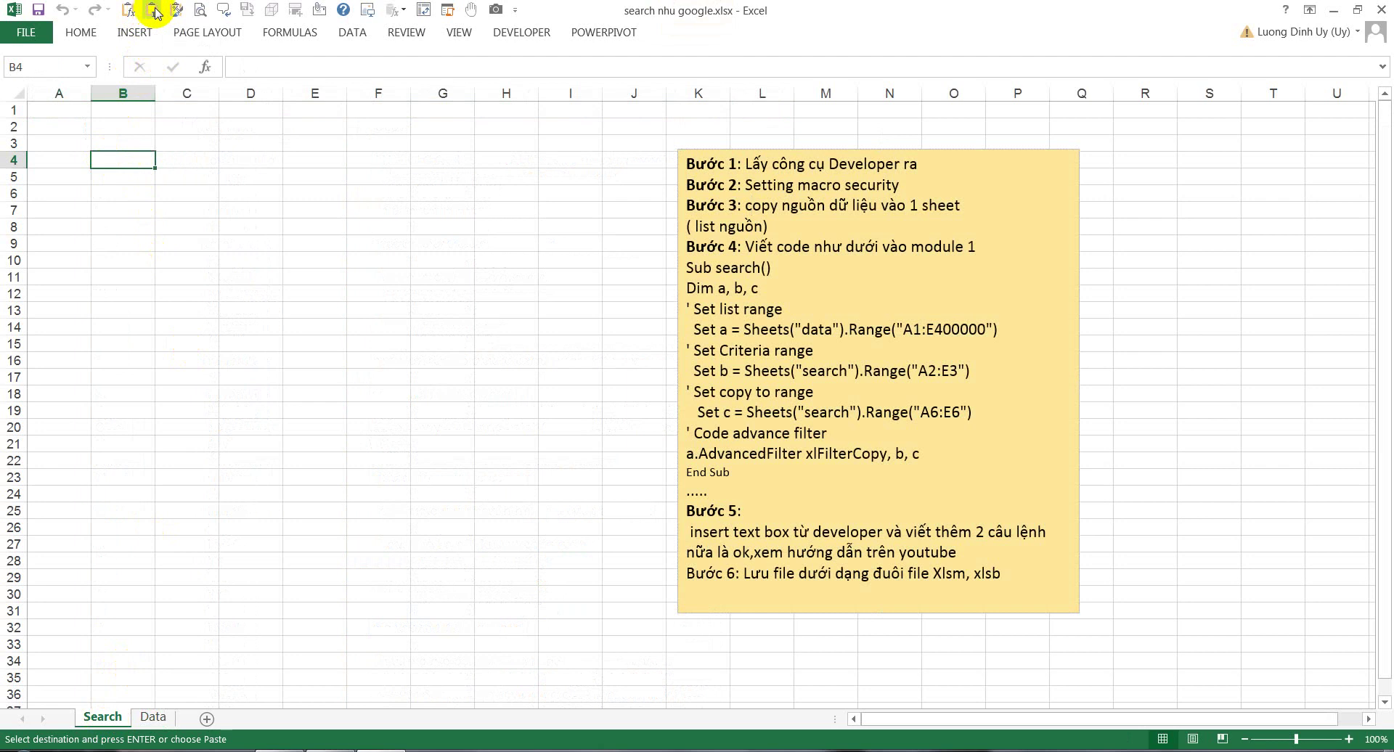
{"action": "left_click", "coordinate": [156, 12]}
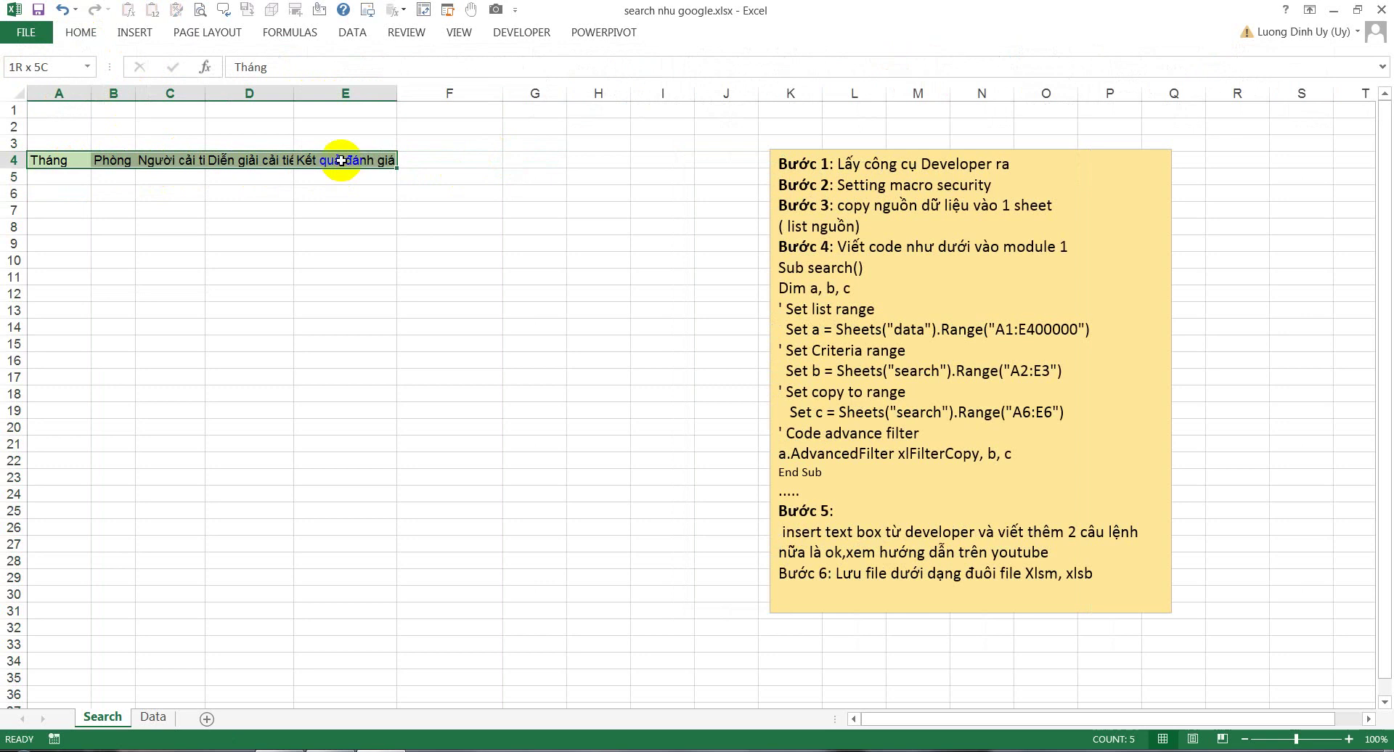
{"action": "left_click", "coordinate": [153, 718]}
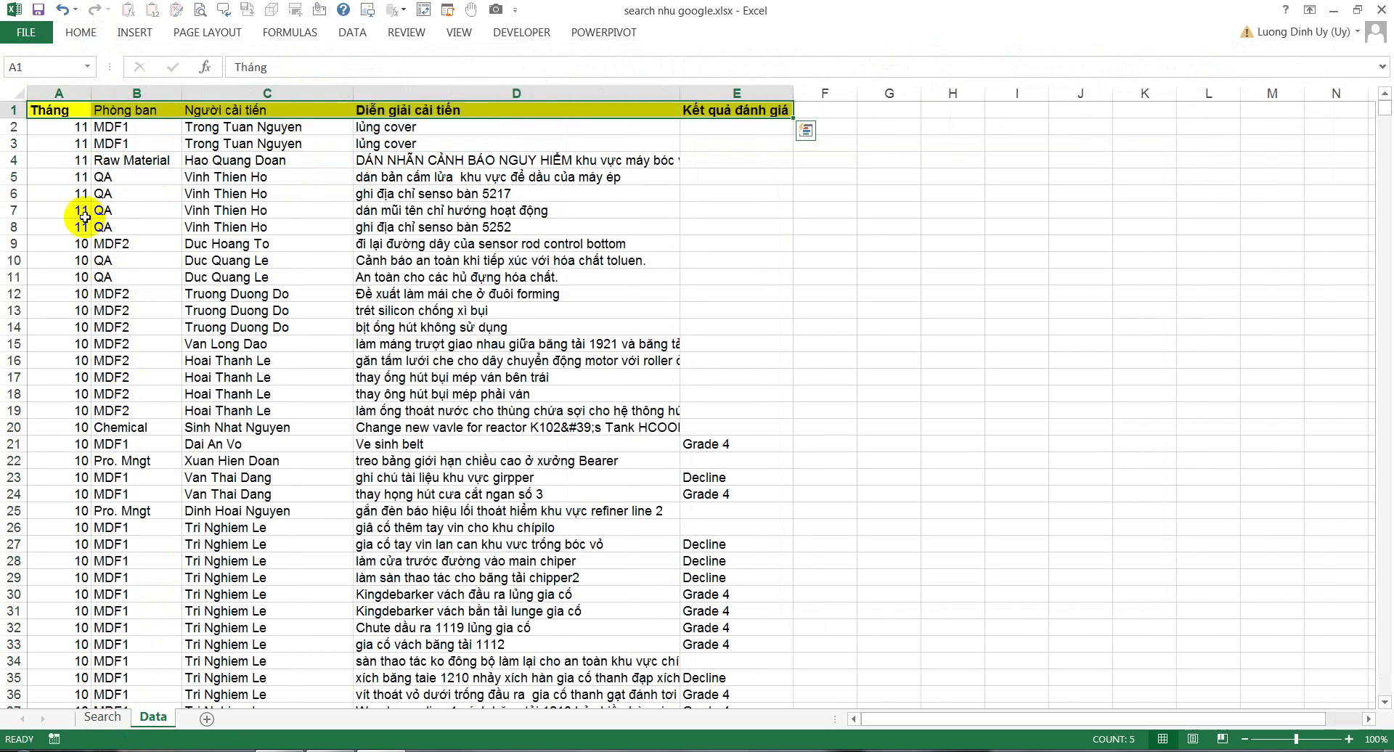
{"action": "key", "text": "ctrl+c"}
{"action": "left_click", "coordinate": [103, 718]}
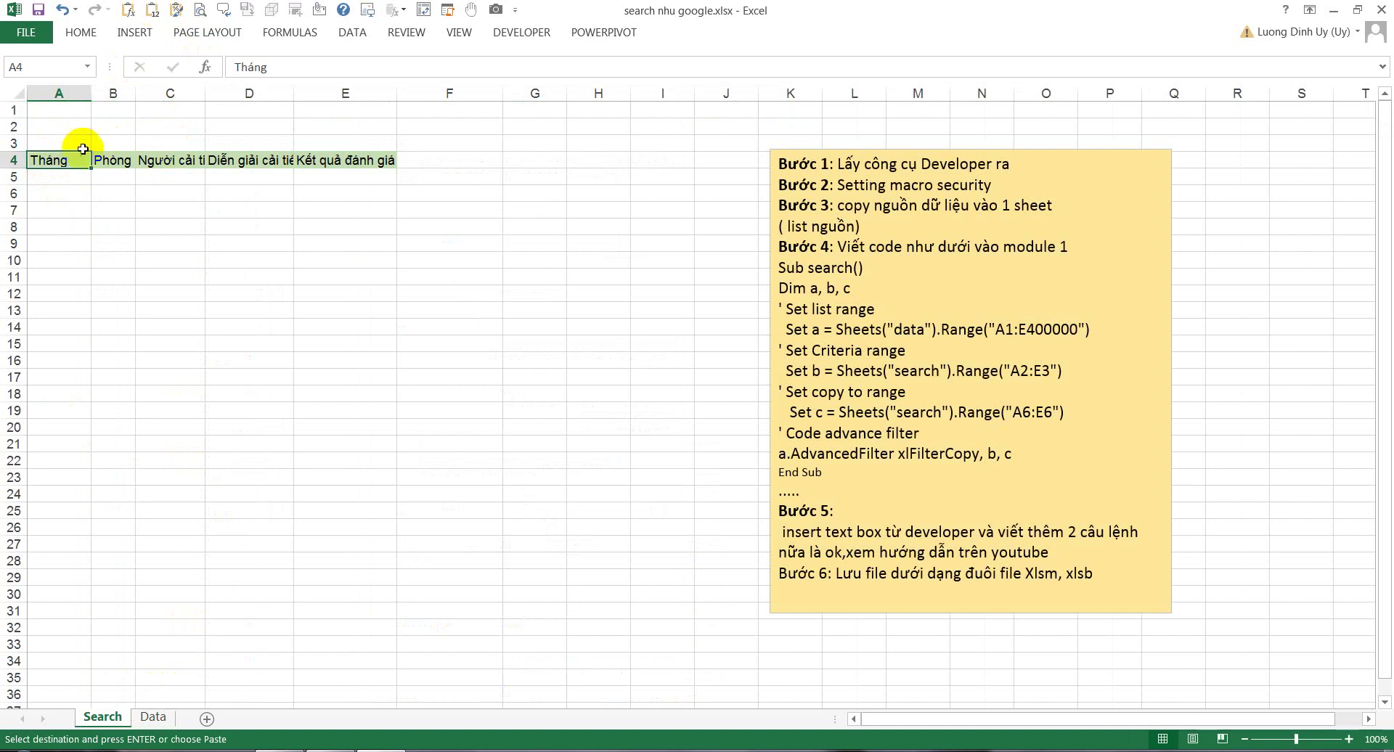
{"action": "left_click", "coordinate": [152, 9]}
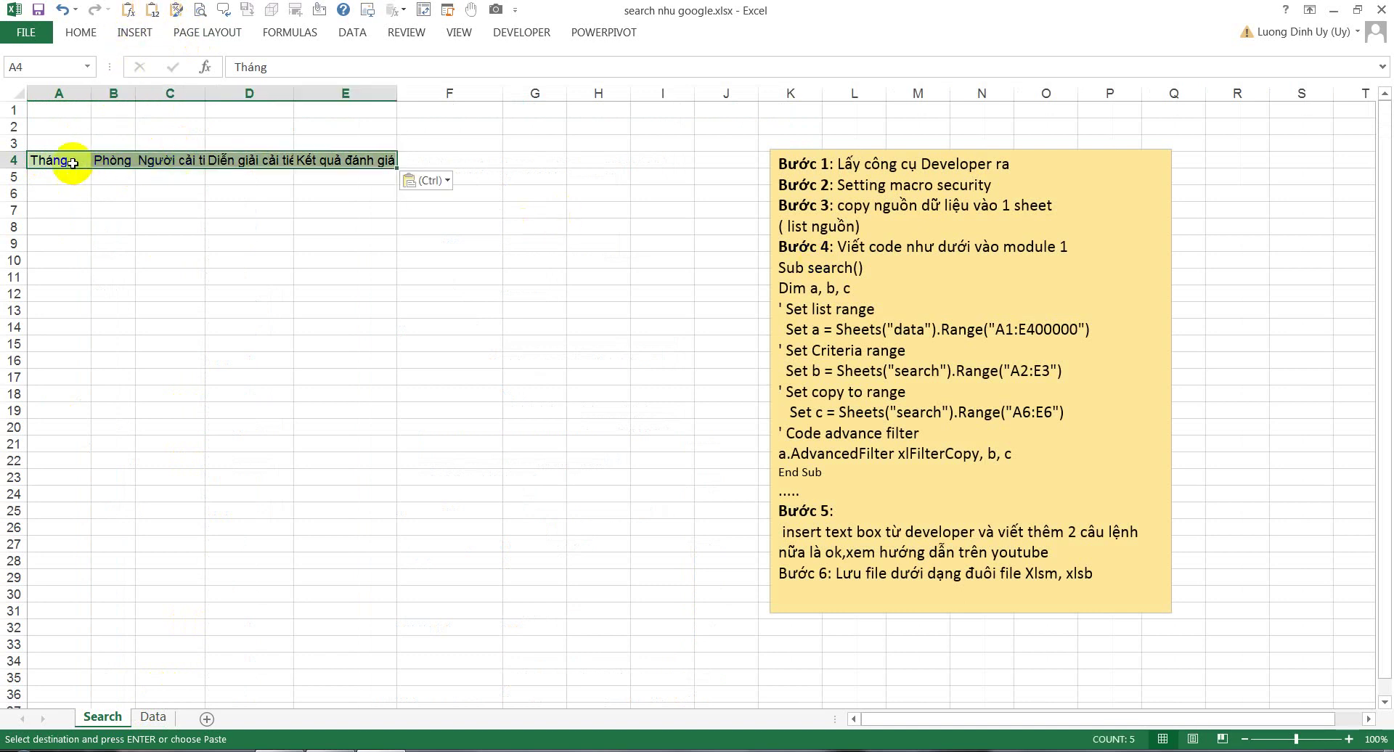
{"action": "left_click_drag", "start_coordinate": [72, 163], "coordinate": [357, 156]}
Step: Open Visual Basic from the Developer tab and insert a new Module1
{"action": "left_click", "coordinate": [247, 193]}
{"action": "left_click", "coordinate": [109, 195]}
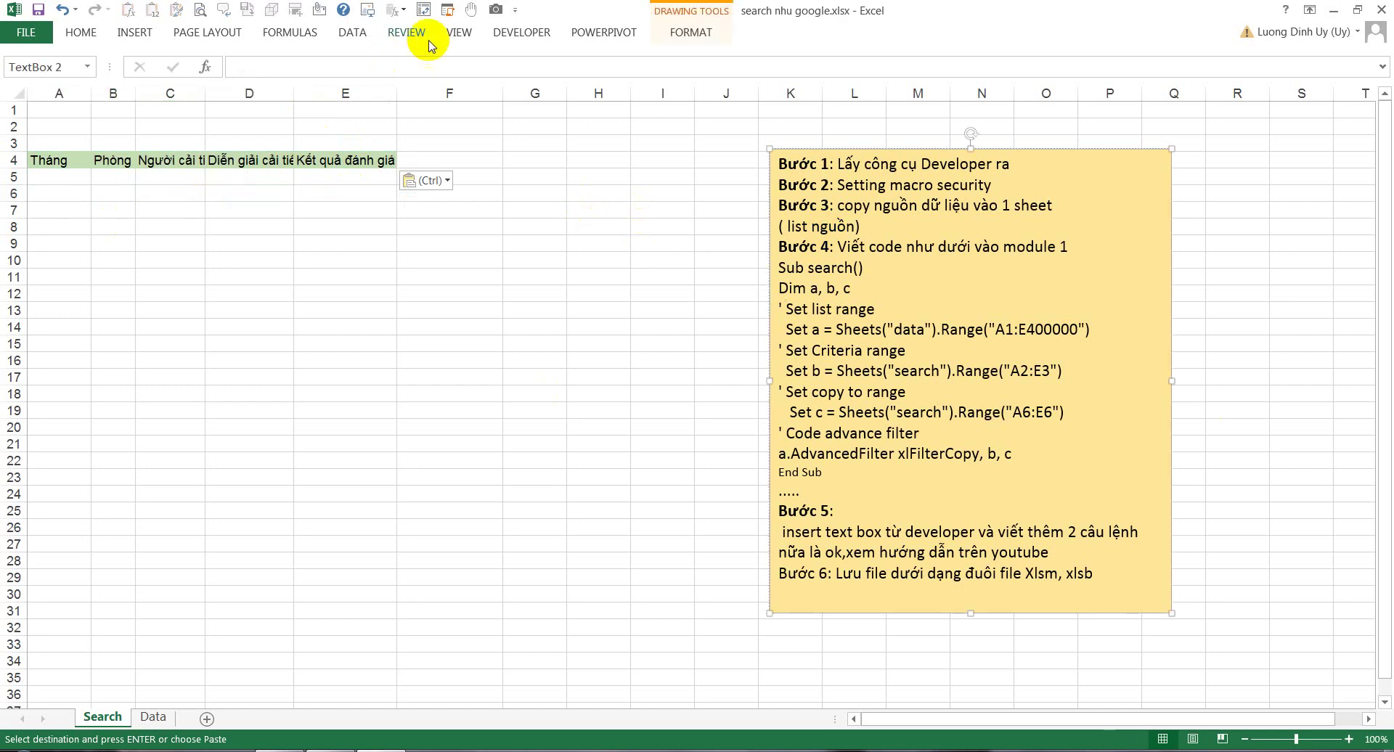
{"action": "left_click", "coordinate": [512, 33]}
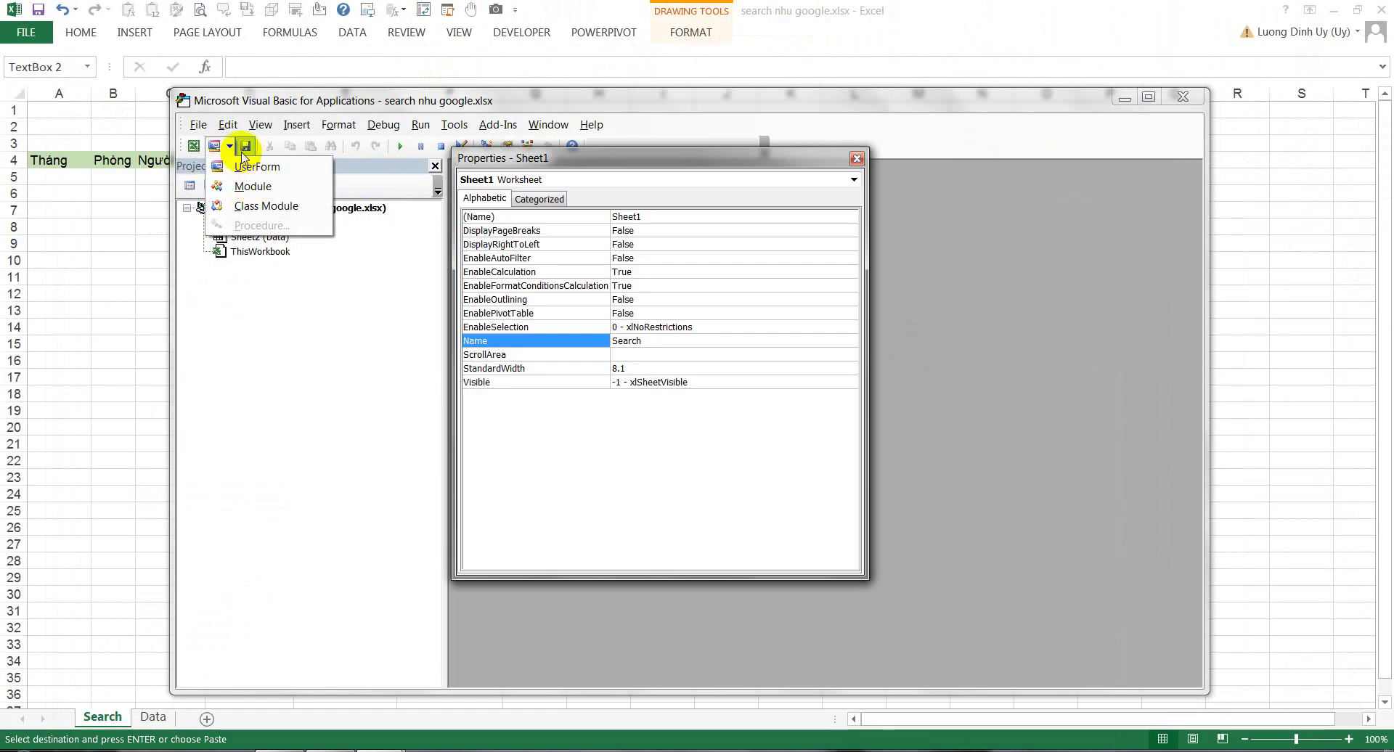
{"action": "left_click", "coordinate": [231, 146]}
{"action": "left_click", "coordinate": [230, 146]}
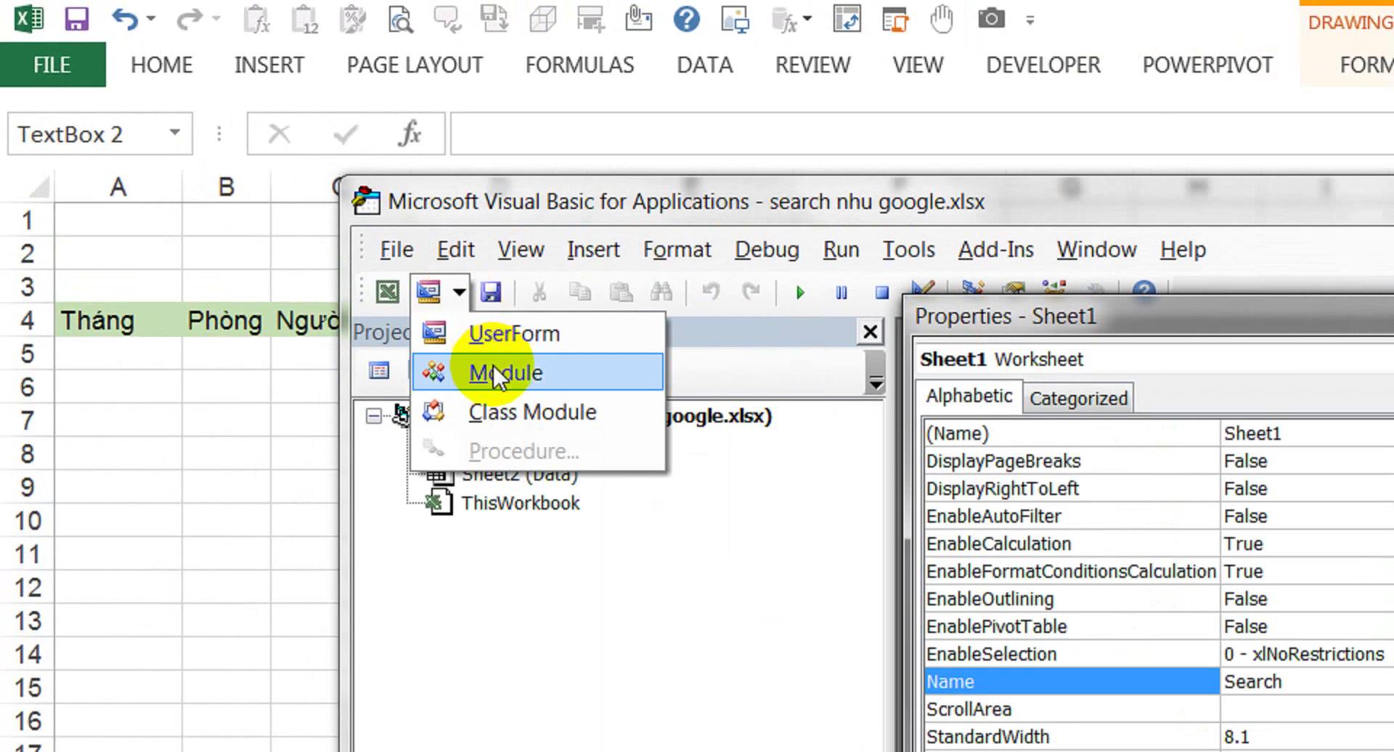
{"action": "left_click", "coordinate": [247, 186]}
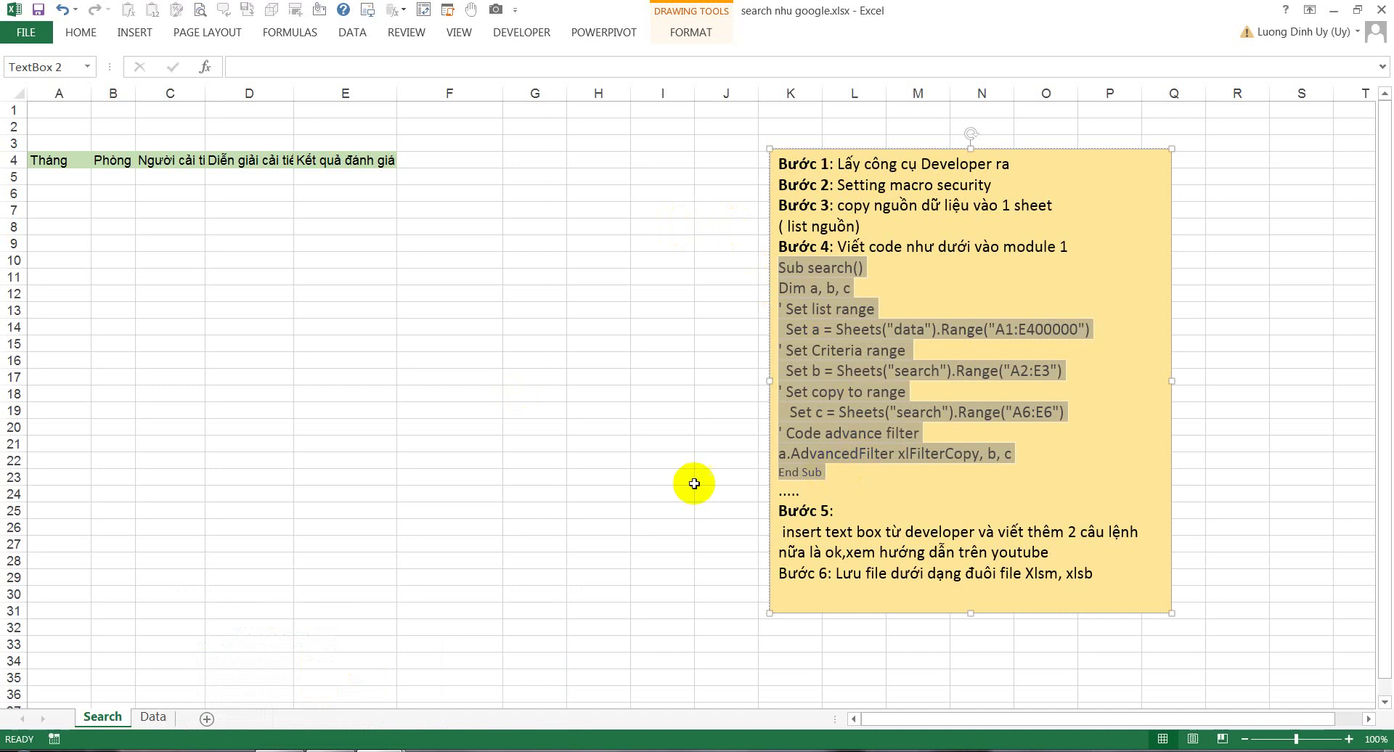
Step: Review the search macro's name, criteria comment and AdvancedFilter lines in Module1
{"action": "mouse_move", "coordinate": [396, 741]}
{"action": "left_click", "coordinate": [423, 682]}
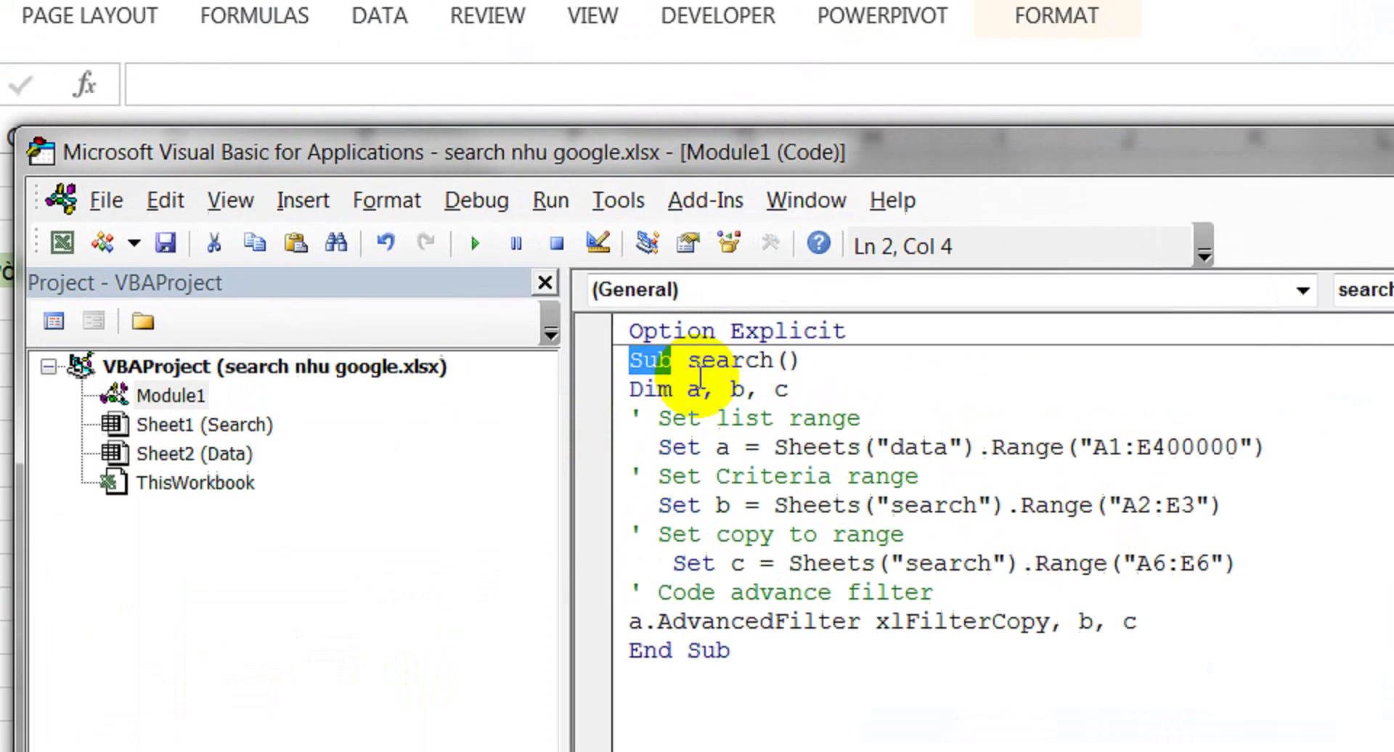
{"action": "left_click_drag", "start_coordinate": [688, 361], "coordinate": [776, 358]}
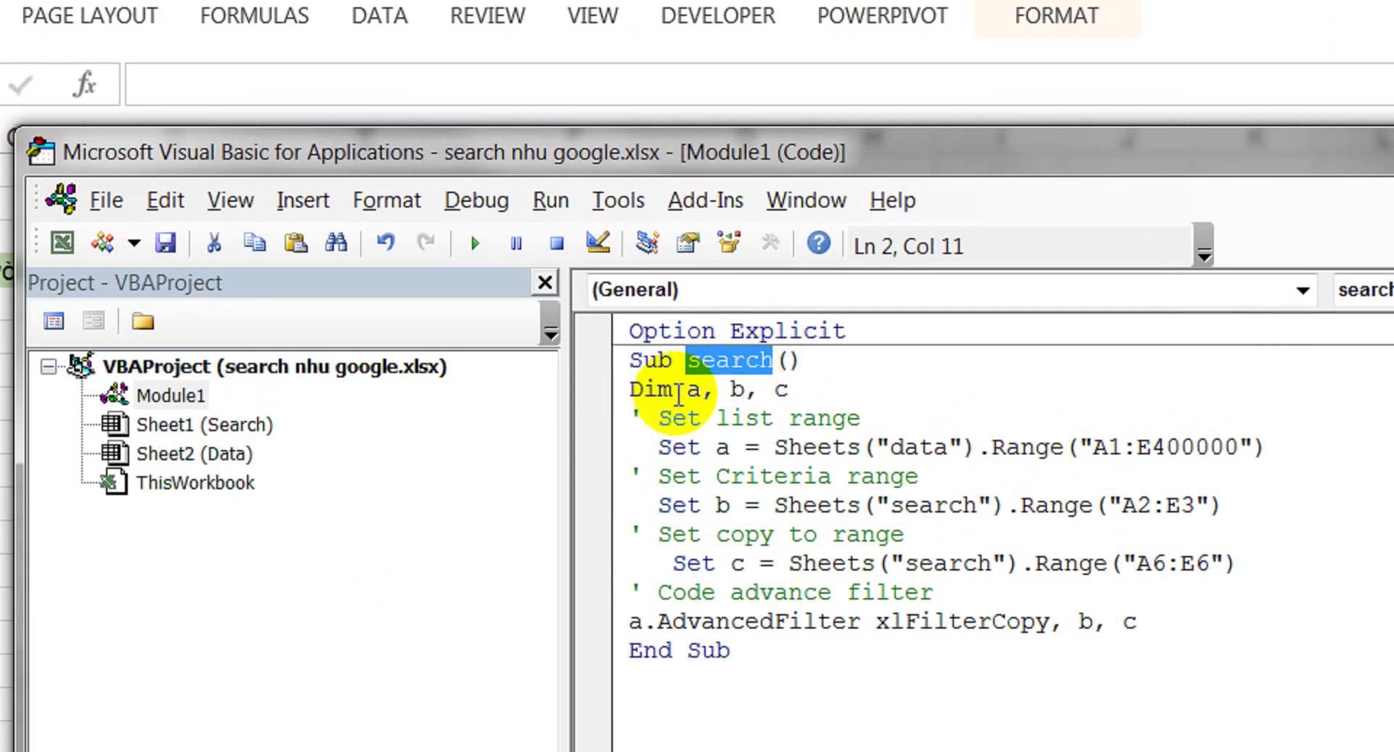
{"action": "left_click", "coordinate": [626, 390]}
{"action": "left_click", "coordinate": [787, 477]}
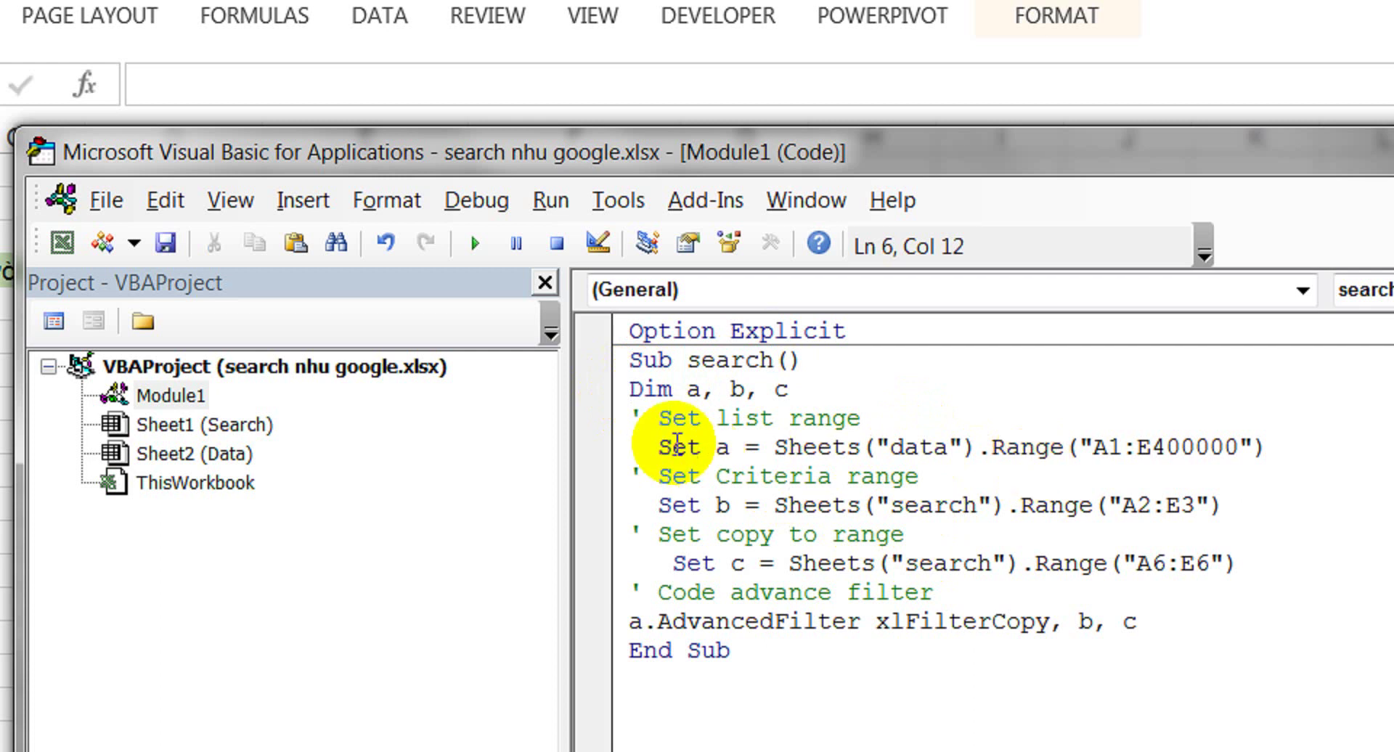
{"action": "mouse_move", "coordinate": [640, 419]}
{"action": "left_mouse_down"}
{"action": "mouse_move", "coordinate": [836, 592]}
{"action": "mouse_move", "coordinate": [1157, 604]}
{"action": "left_mouse_up"}
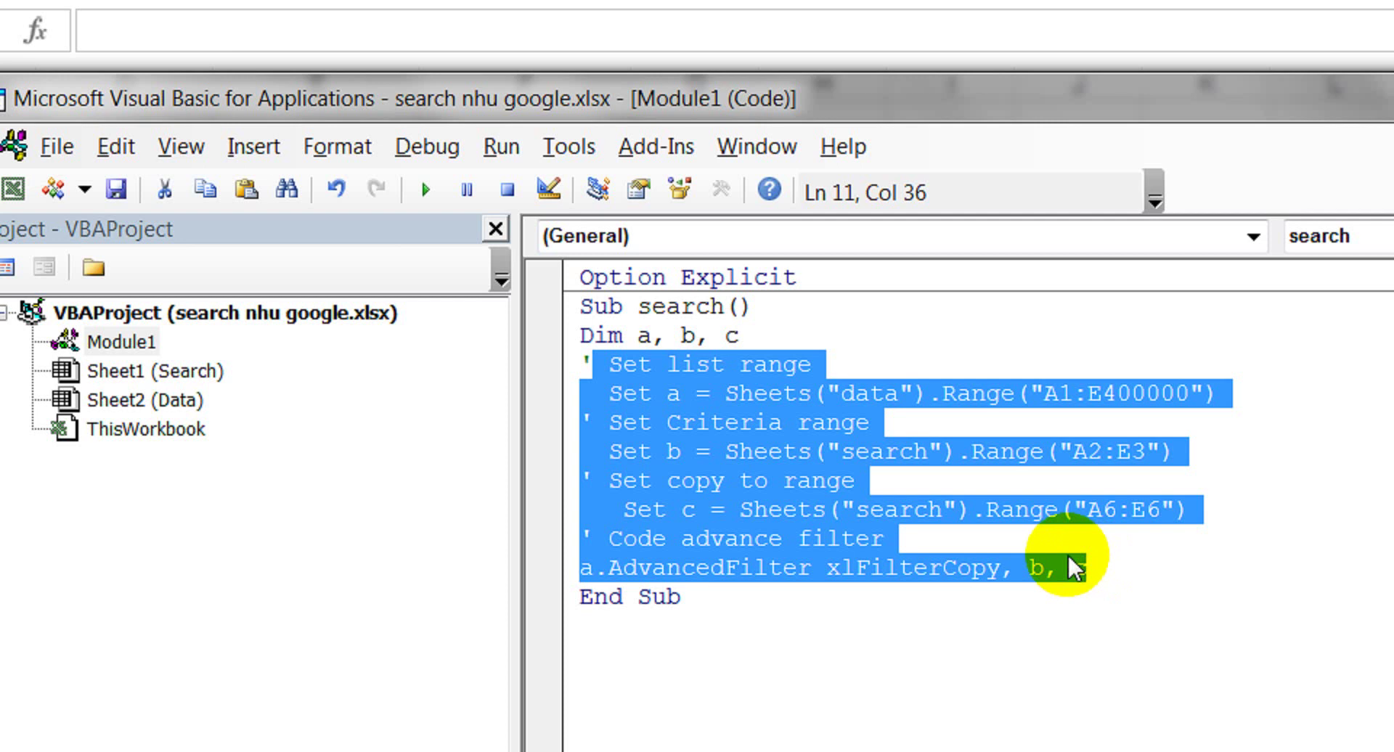
{"action": "left_click", "coordinate": [841, 450]}
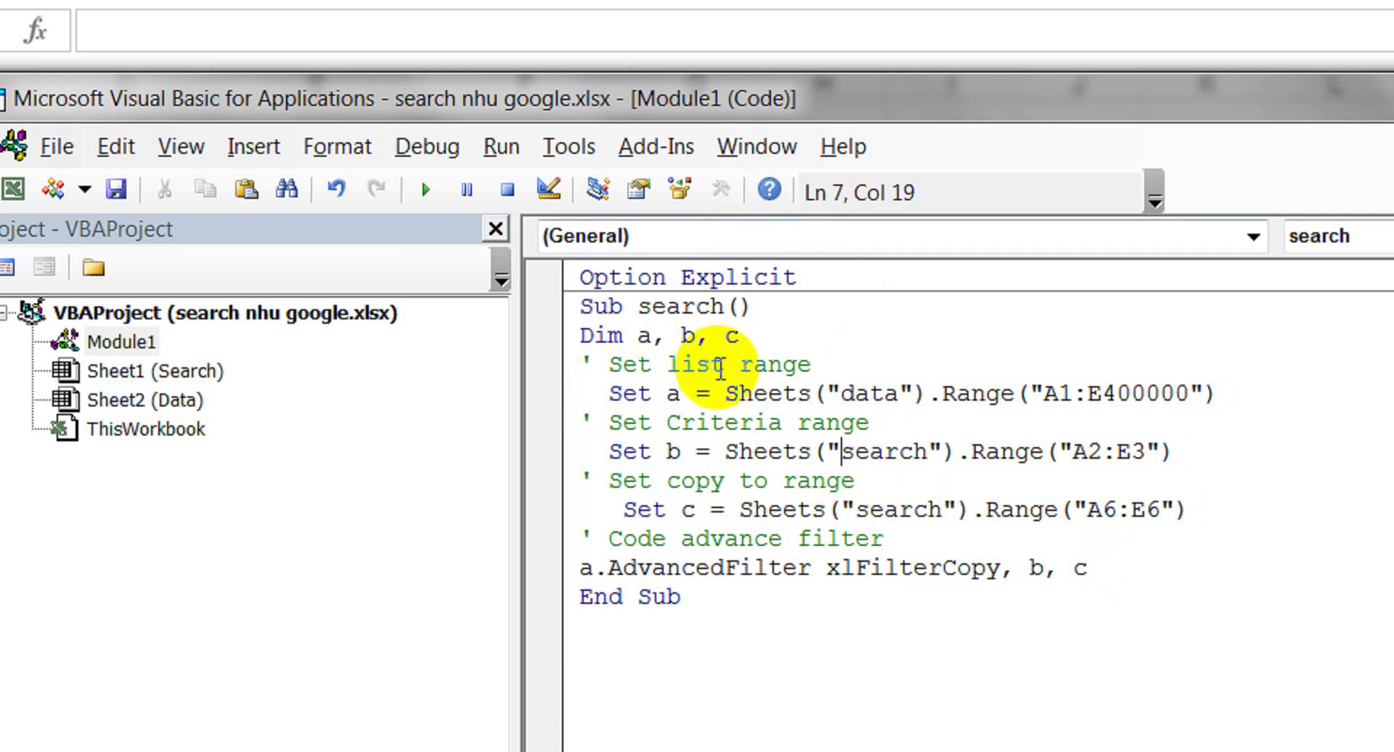
Step: Inspect the Dim a, b, c declaration and the Set a list range on Sheets("data")
{"action": "left_click", "coordinate": [696, 393]}
{"action": "mouse_move", "coordinate": [610, 393]}
{"action": "left_mouse_down"}
{"action": "mouse_move", "coordinate": [1192, 393]}
{"action": "mouse_move", "coordinate": [1166, 392]}
{"action": "left_mouse_up"}
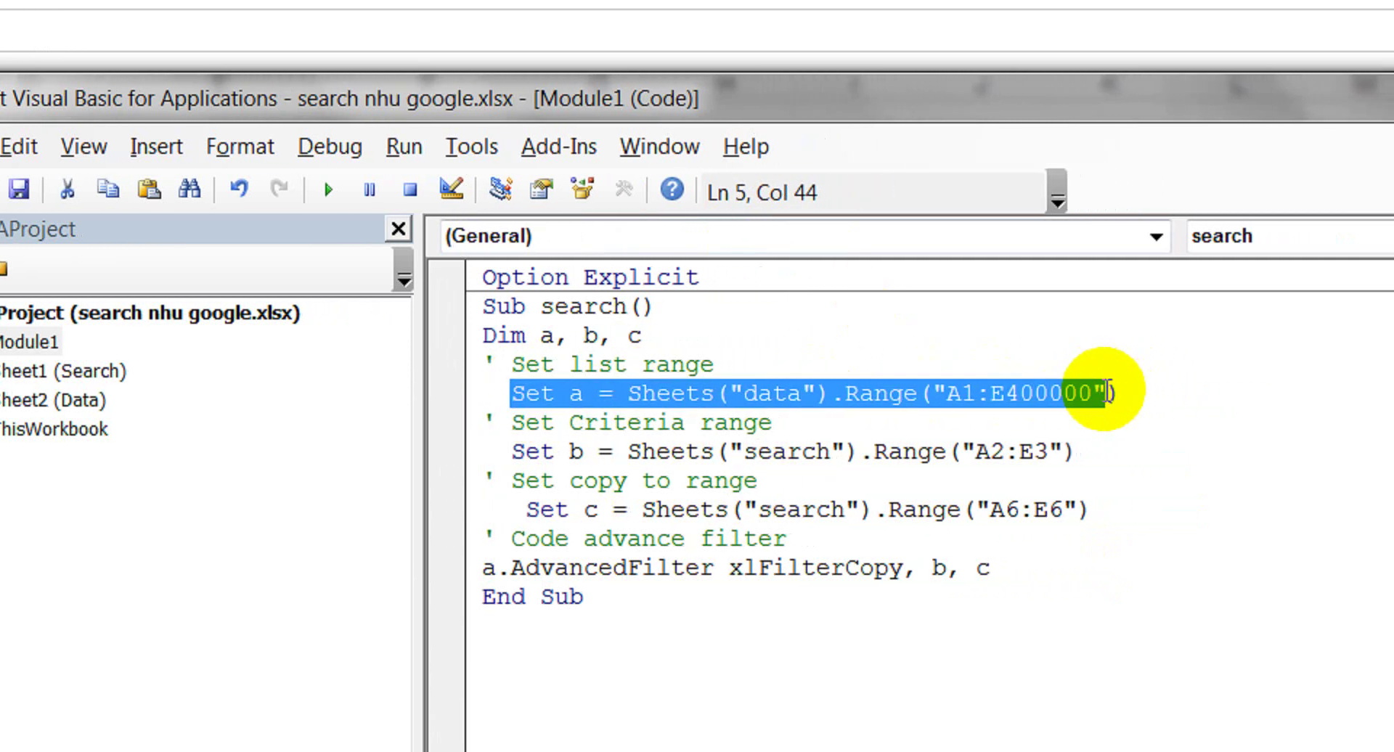
{"action": "left_click", "coordinate": [614, 395]}
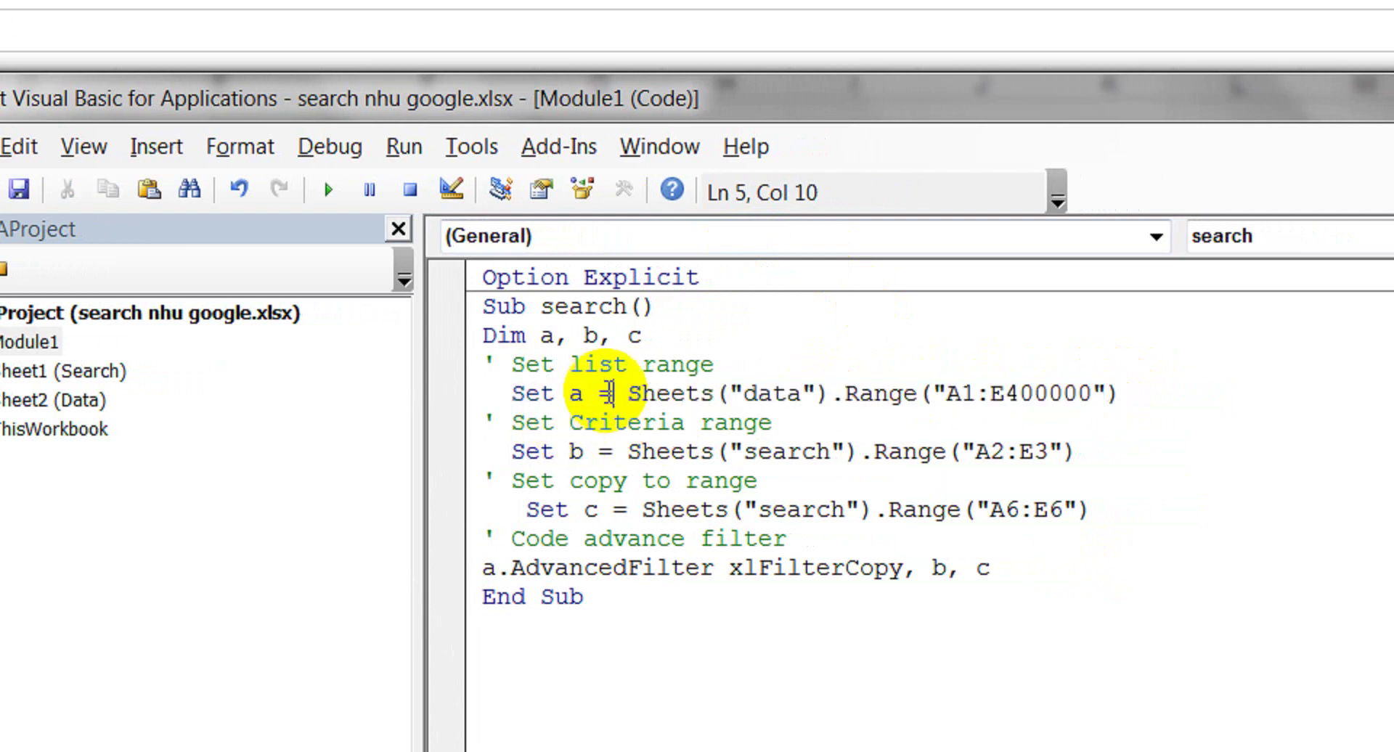
{"action": "left_click", "coordinate": [570, 394]}
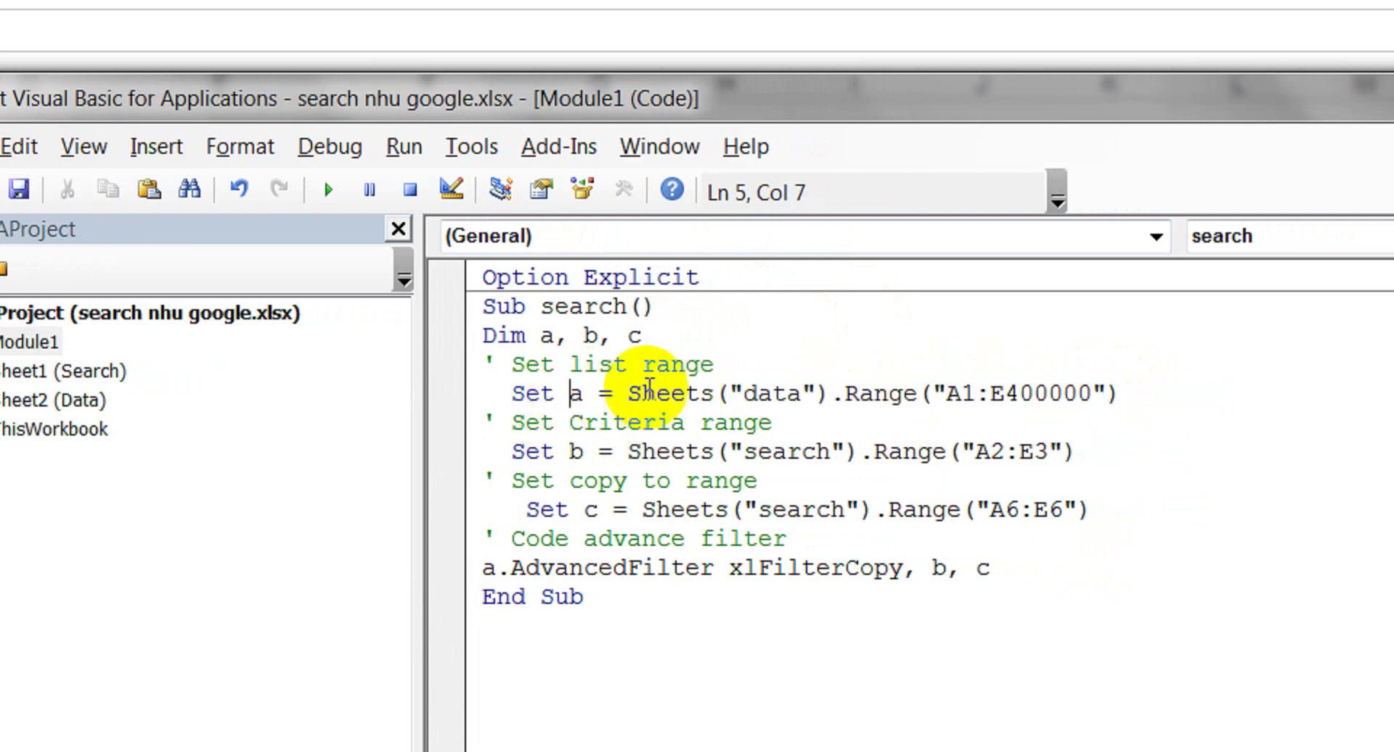
{"action": "left_click_drag", "start_coordinate": [483, 337], "coordinate": [669, 340]}
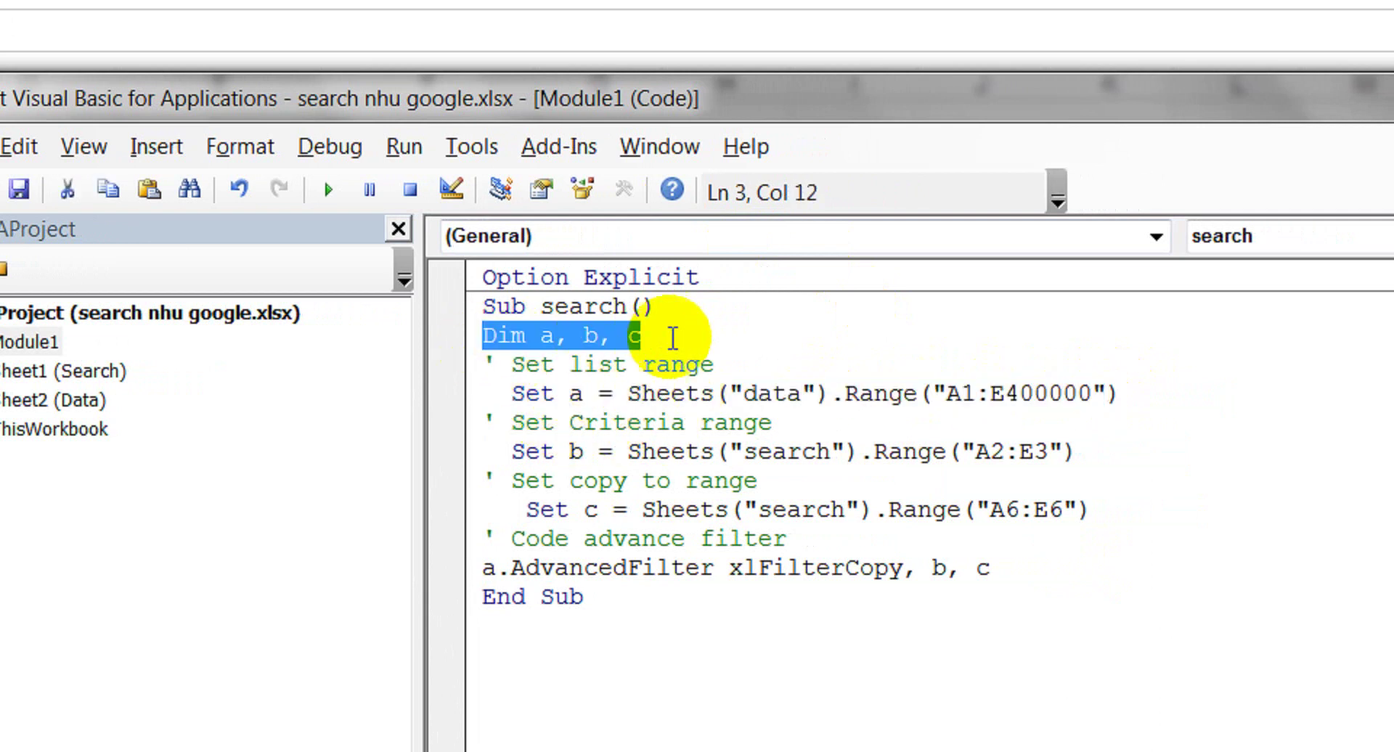
{"action": "left_click", "coordinate": [546, 335]}
{"action": "left_click", "coordinate": [610, 338]}
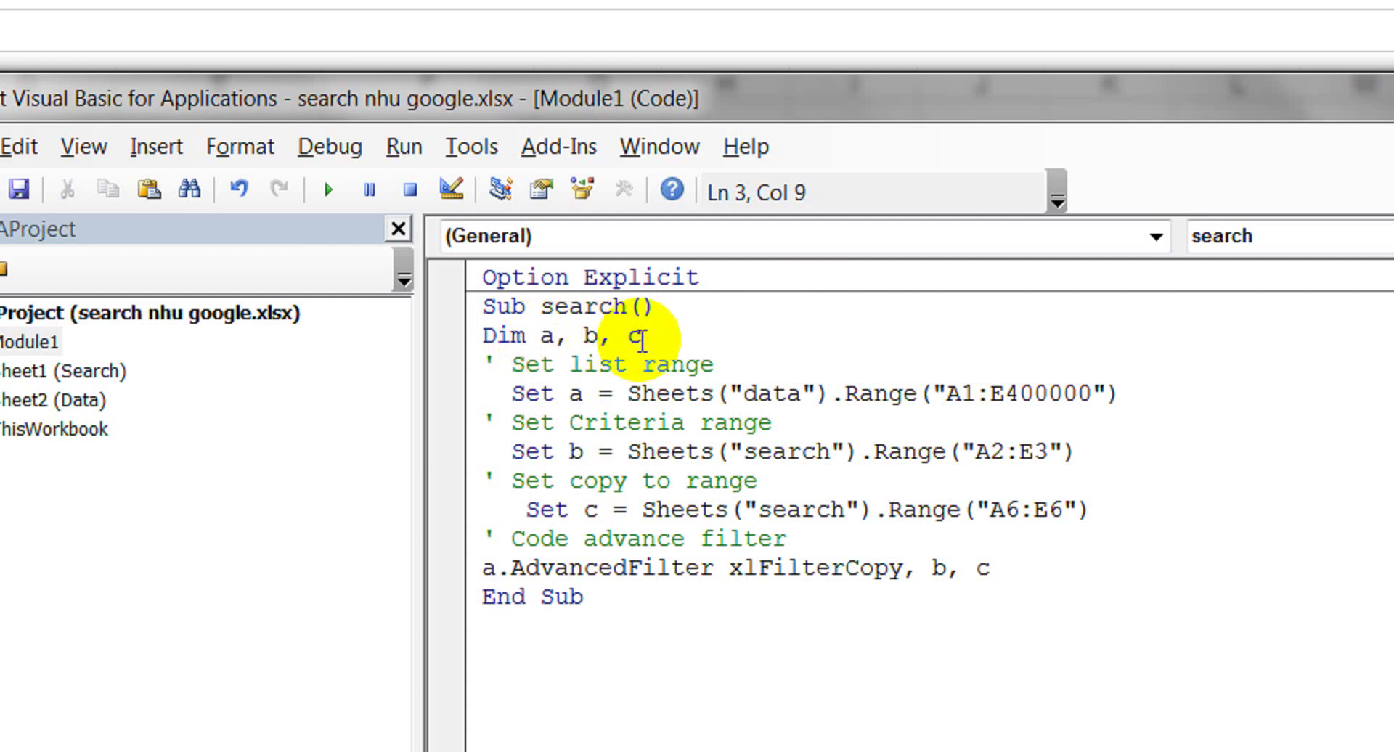
{"action": "left_click", "coordinate": [642, 337]}
{"action": "double_click", "coordinate": [545, 337]}
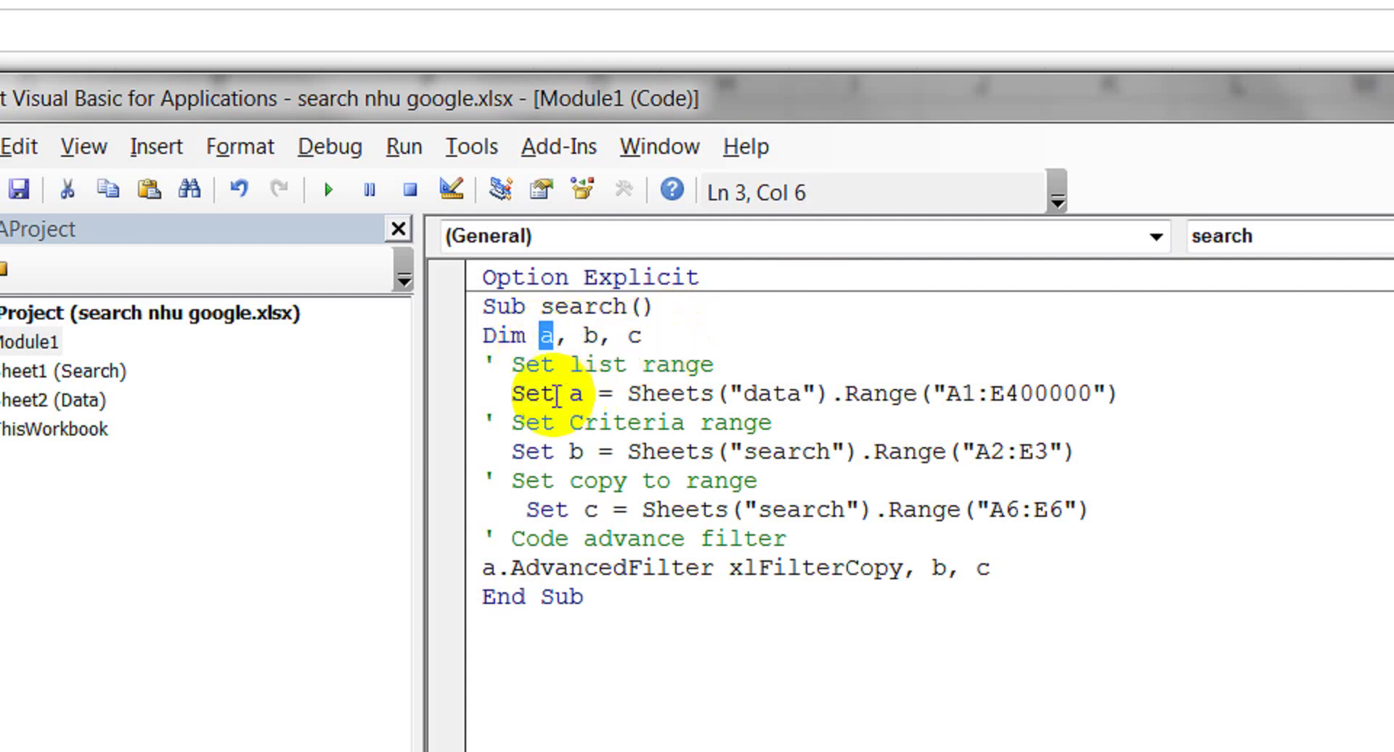
{"action": "left_click_drag", "start_coordinate": [510, 394], "coordinate": [637, 390]}
{"action": "left_click", "coordinate": [642, 393]}
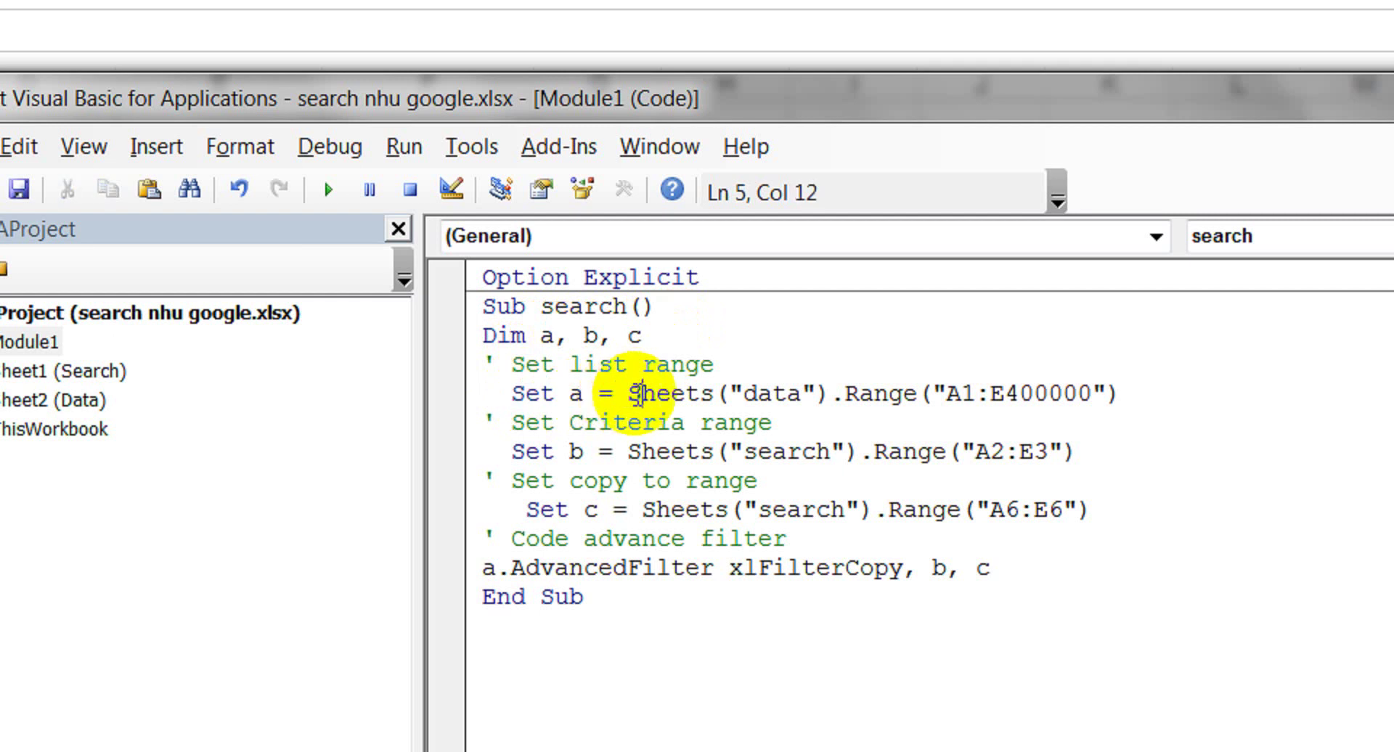
{"action": "left_click_drag", "start_coordinate": [628, 394], "coordinate": [831, 385]}
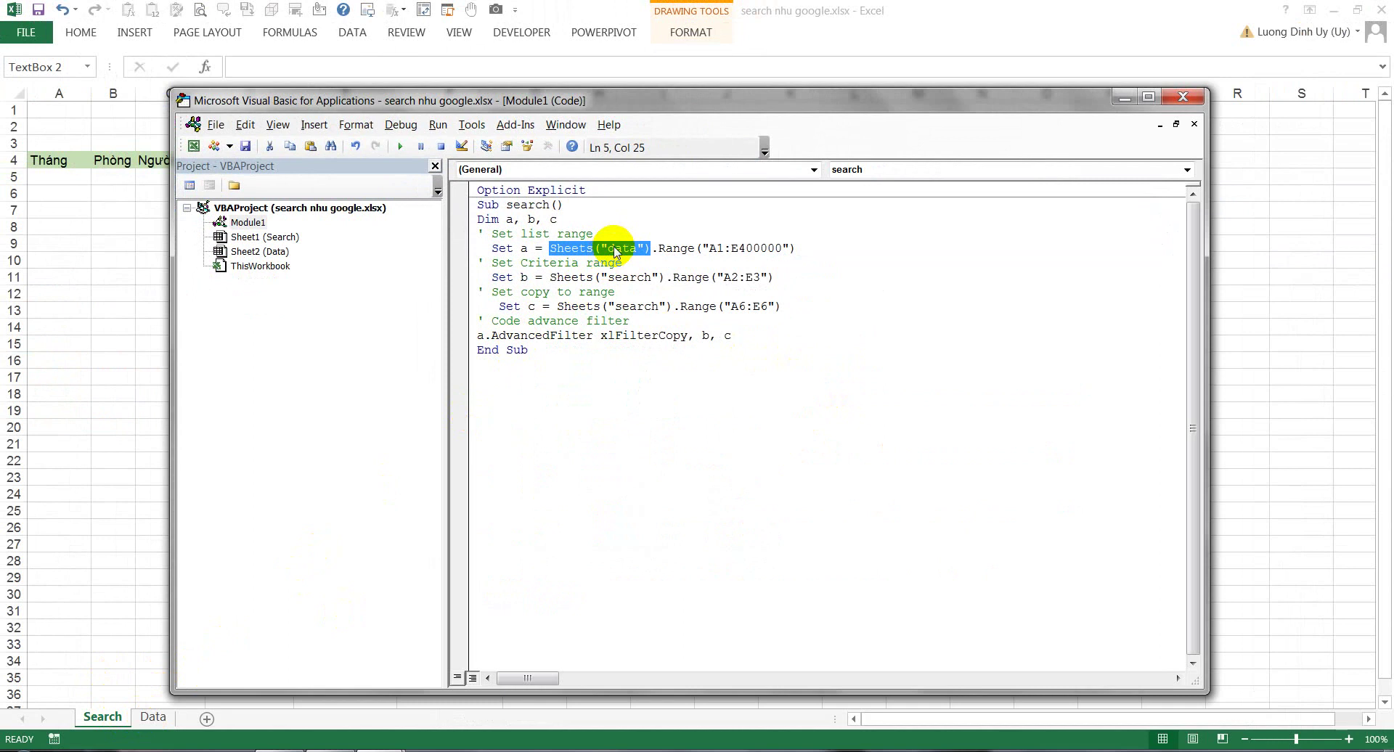
Step: Compare the Data sheet with the macro's list range address A1:E400000
{"action": "left_click", "coordinate": [151, 721]}
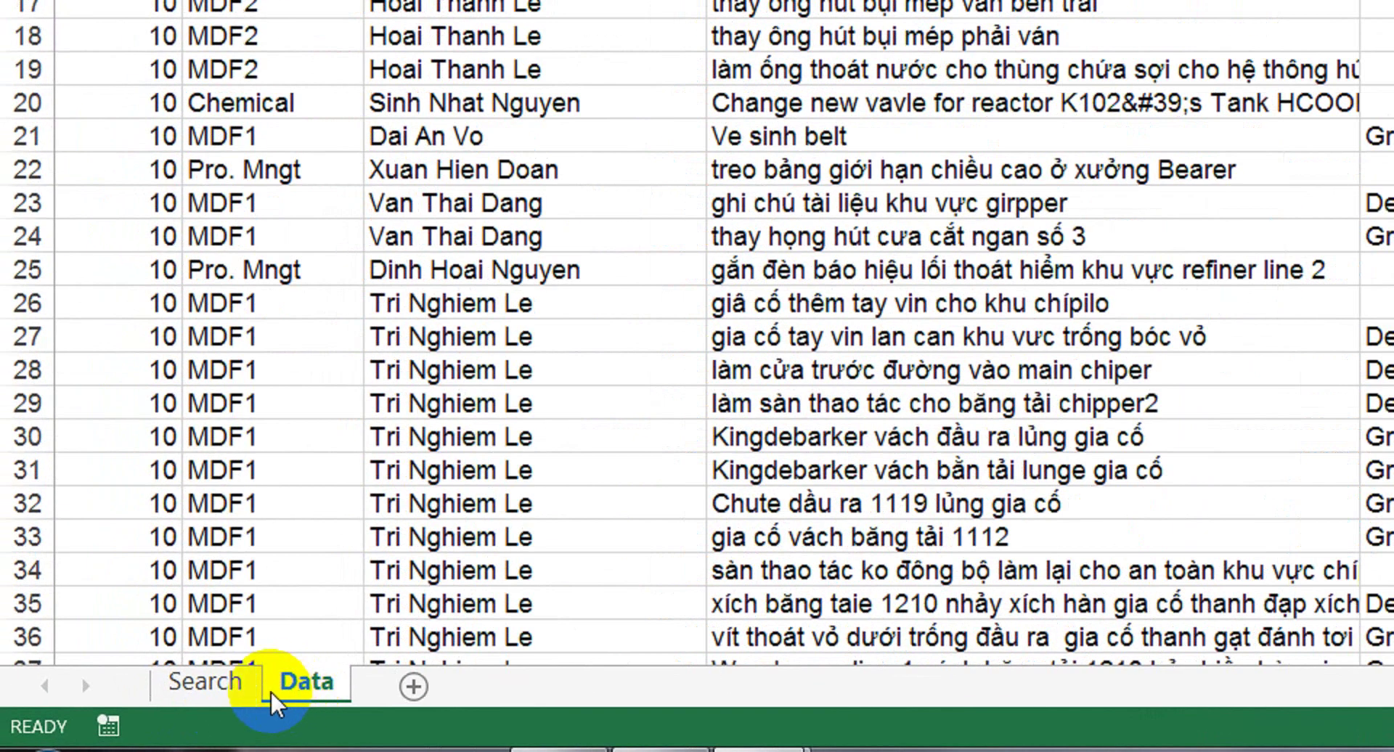
{"action": "mouse_move", "coordinate": [690, 745]}
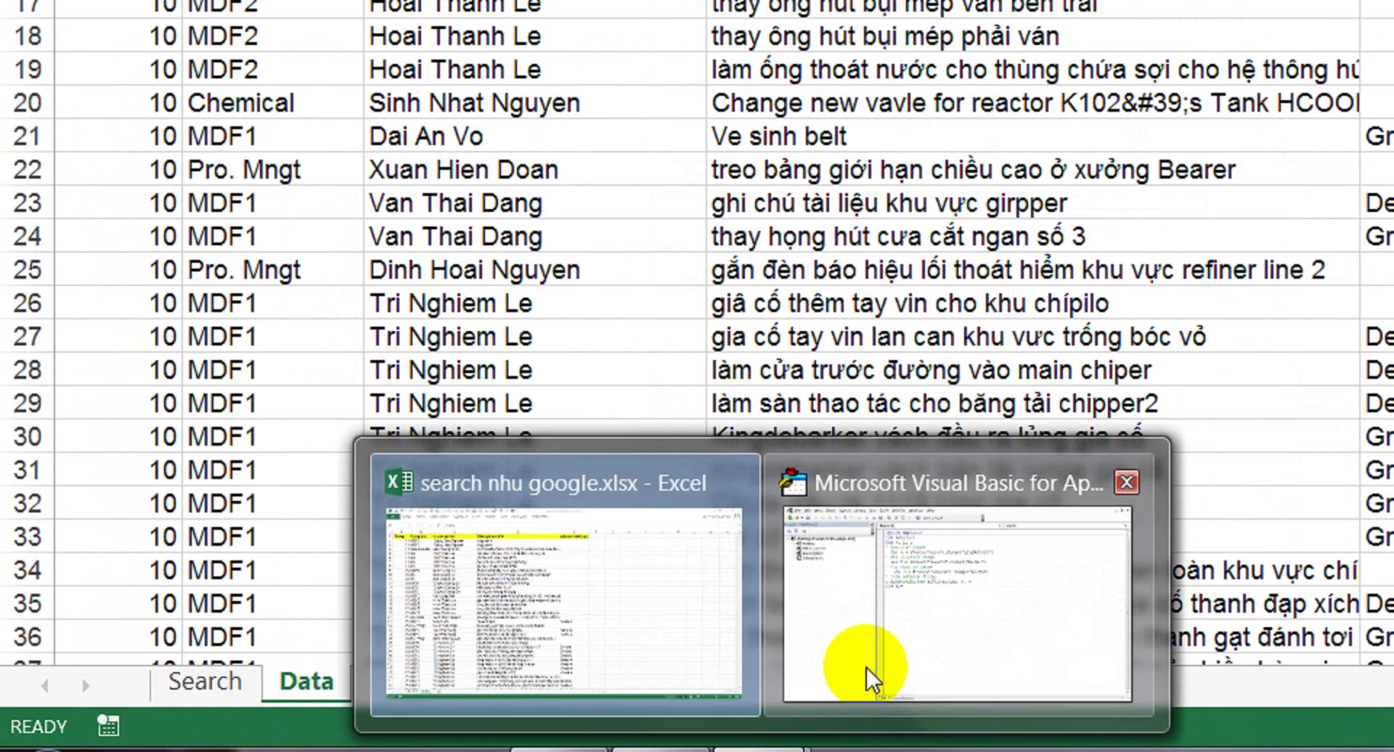
{"action": "left_click", "coordinate": [872, 679]}
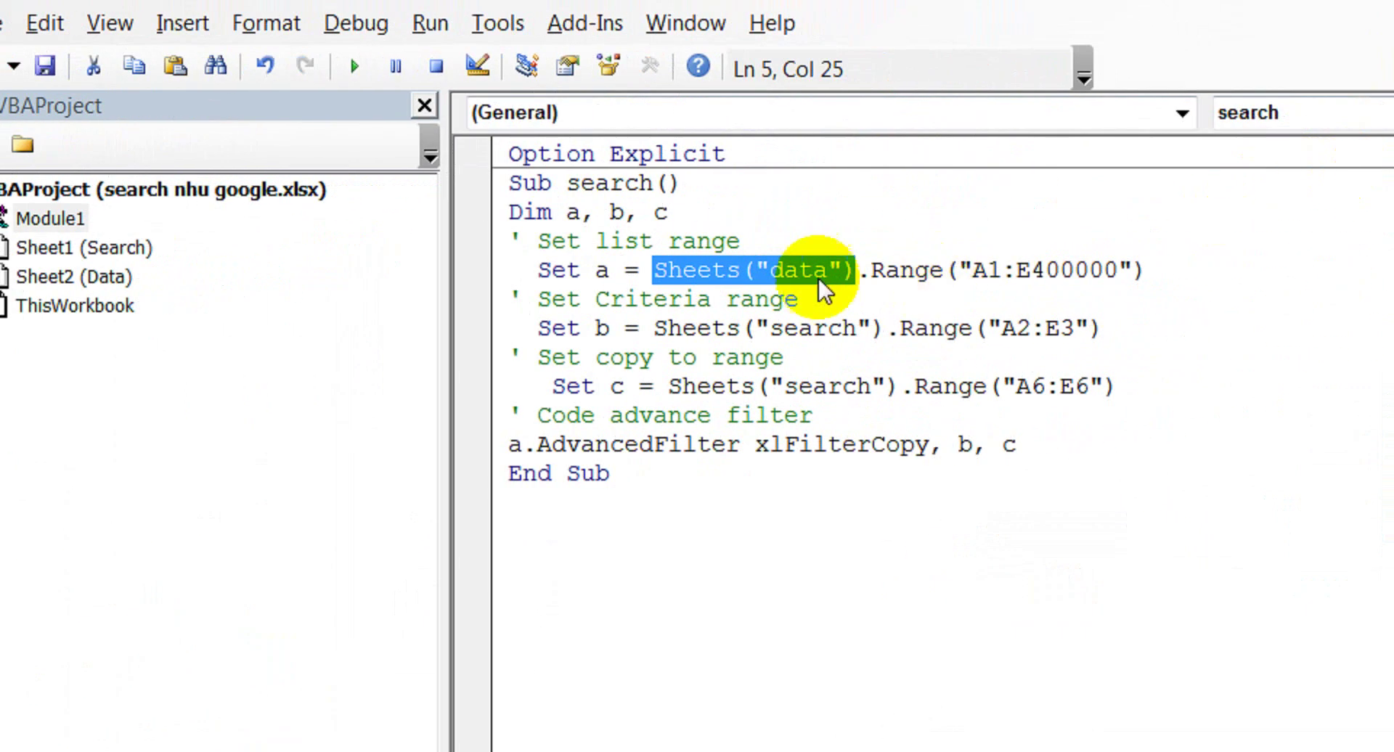
{"action": "left_click", "coordinate": [788, 275]}
{"action": "left_click", "coordinate": [871, 276]}
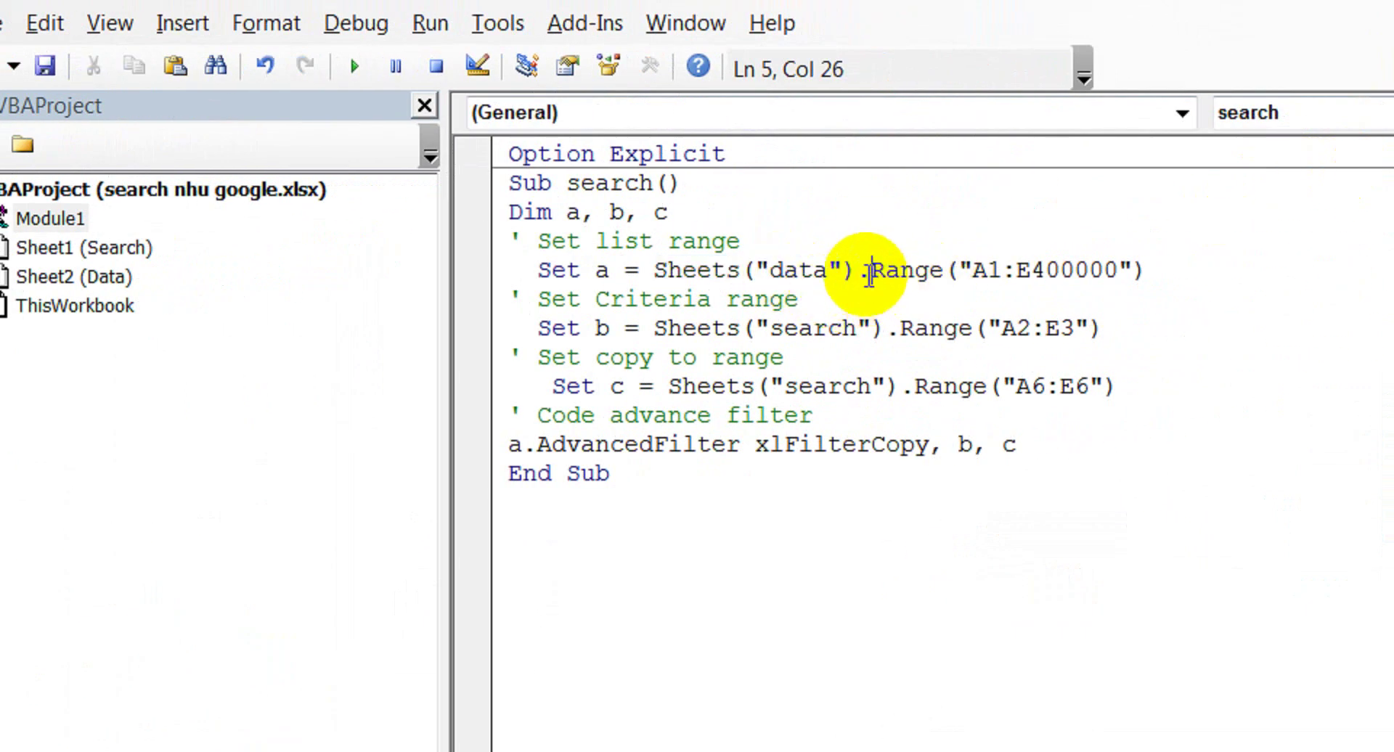
{"action": "left_click_drag", "start_coordinate": [870, 276], "coordinate": [1117, 263]}
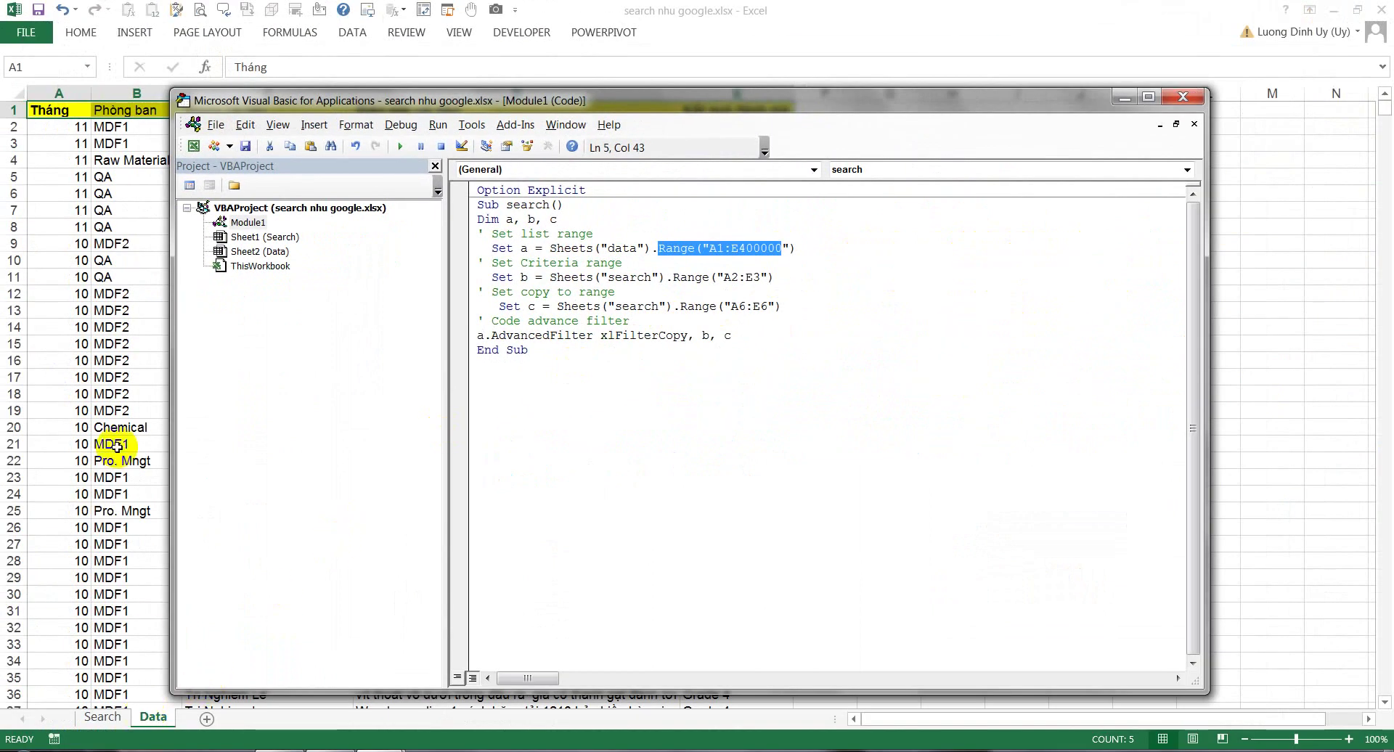
Step: Confirm the Data sheet's headers span A1 to E1, then return to the code
{"action": "left_click", "coordinate": [149, 719]}
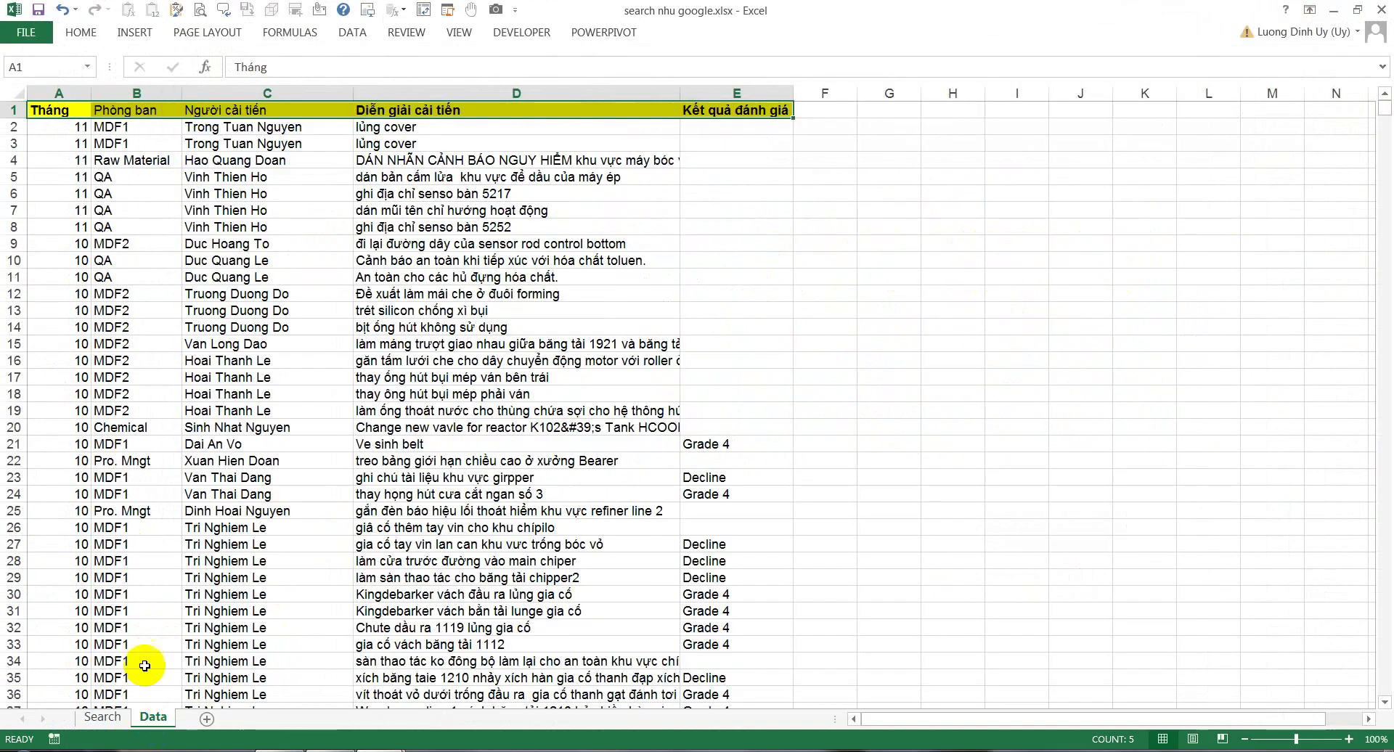
{"action": "left_click", "coordinate": [36, 159]}
{"action": "left_click", "coordinate": [49, 111]}
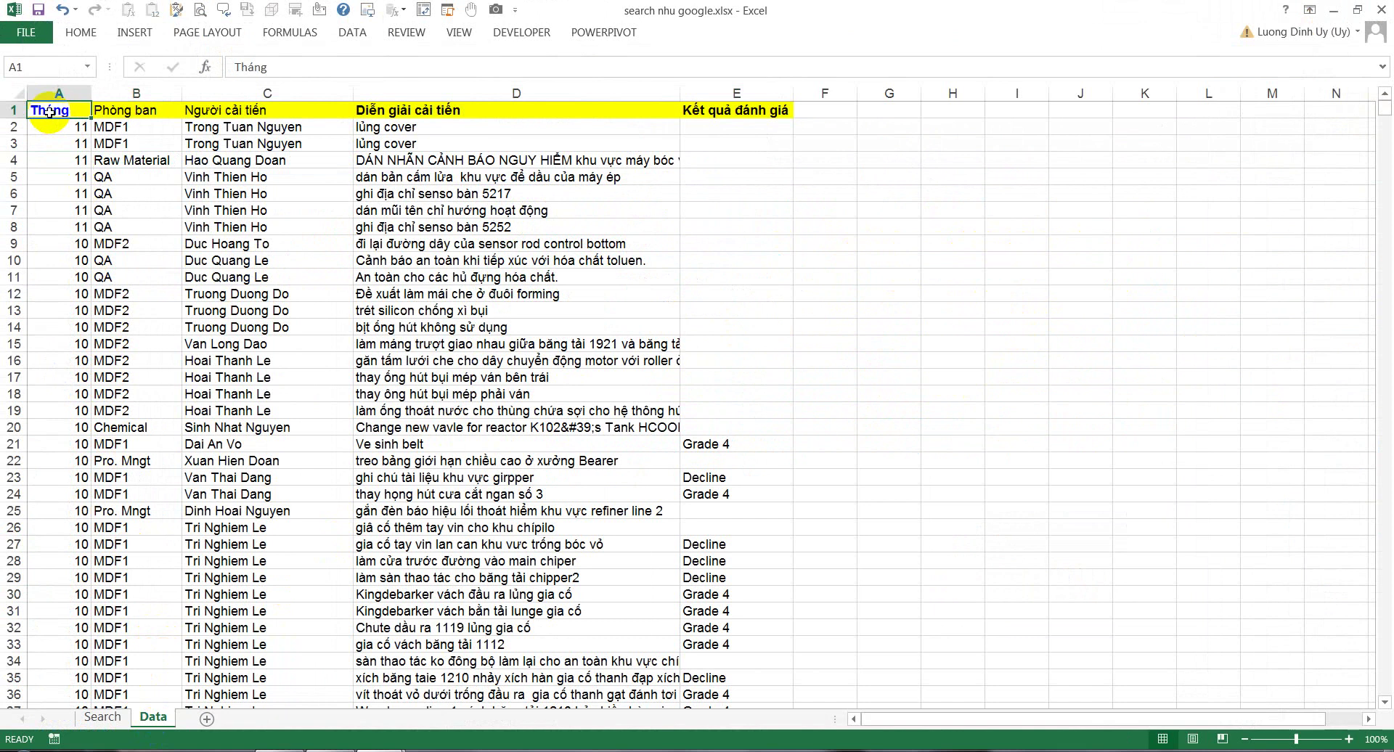
{"action": "left_click", "coordinate": [204, 160]}
{"action": "mouse_move", "coordinate": [43, 161]}
{"action": "left_mouse_down"}
{"action": "mouse_move", "coordinate": [450, 224]}
{"action": "mouse_move", "coordinate": [745, 312]}
{"action": "left_mouse_up"}
{"action": "left_click", "coordinate": [45, 109]}
{"action": "mouse_move", "coordinate": [46, 110]}
{"action": "left_mouse_down"}
{"action": "mouse_move", "coordinate": [650, 132]}
{"action": "mouse_move", "coordinate": [639, 111]}
{"action": "left_mouse_up"}
{"action": "left_click", "coordinate": [70, 111]}
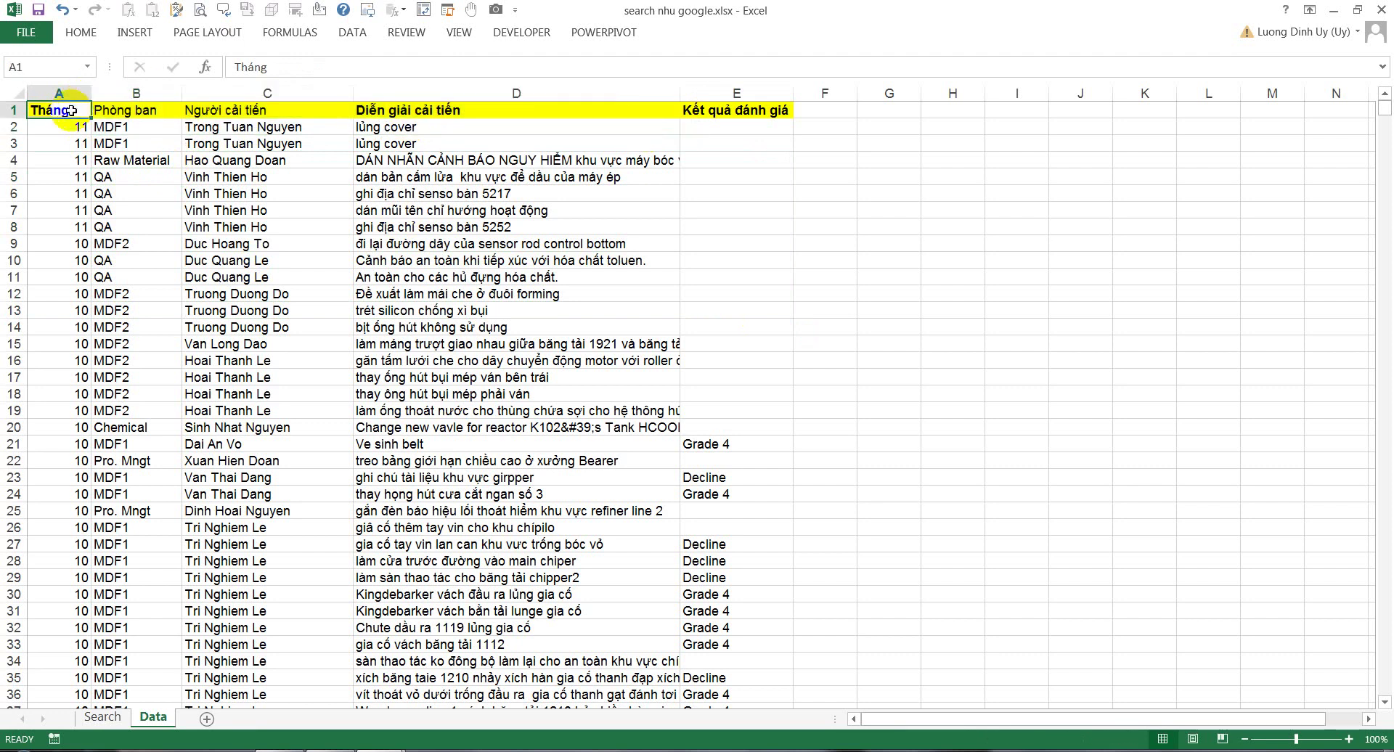
{"action": "left_click", "coordinate": [740, 110]}
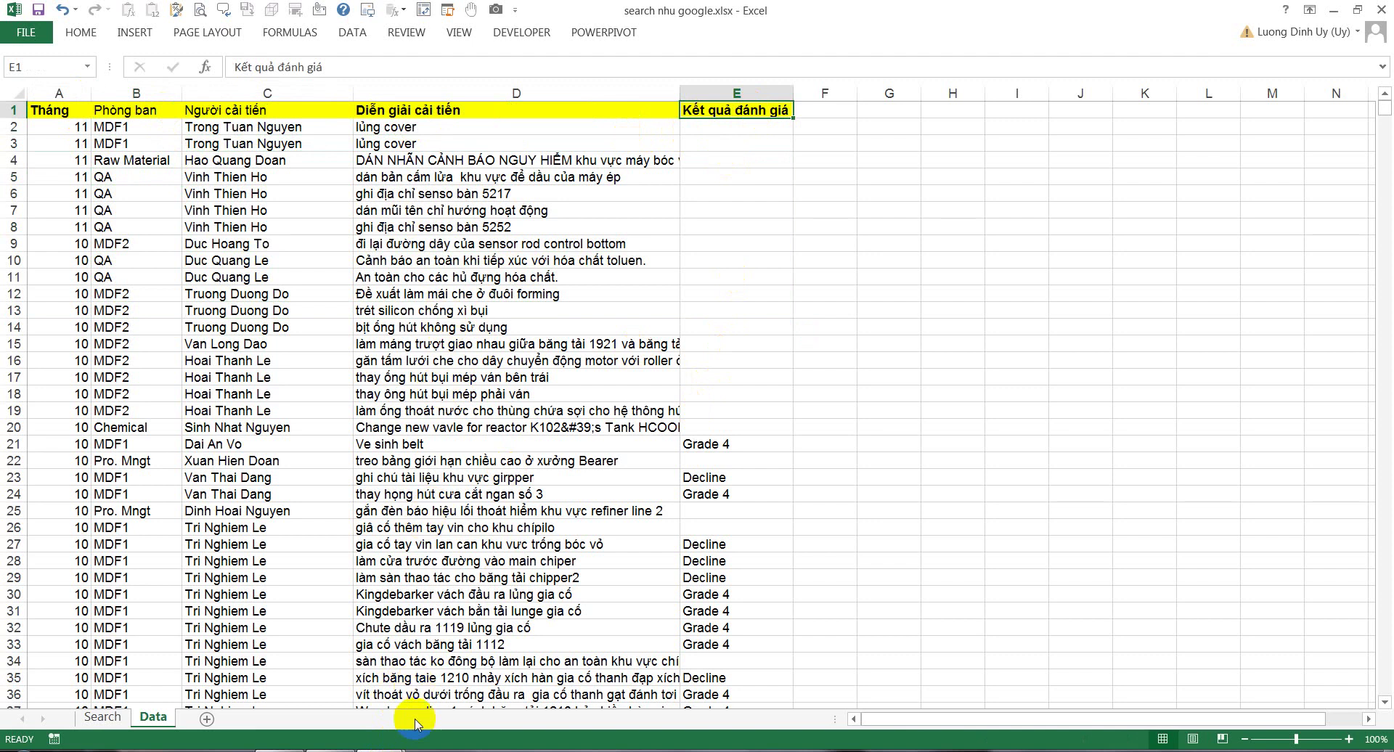
{"action": "left_click", "coordinate": [469, 657]}
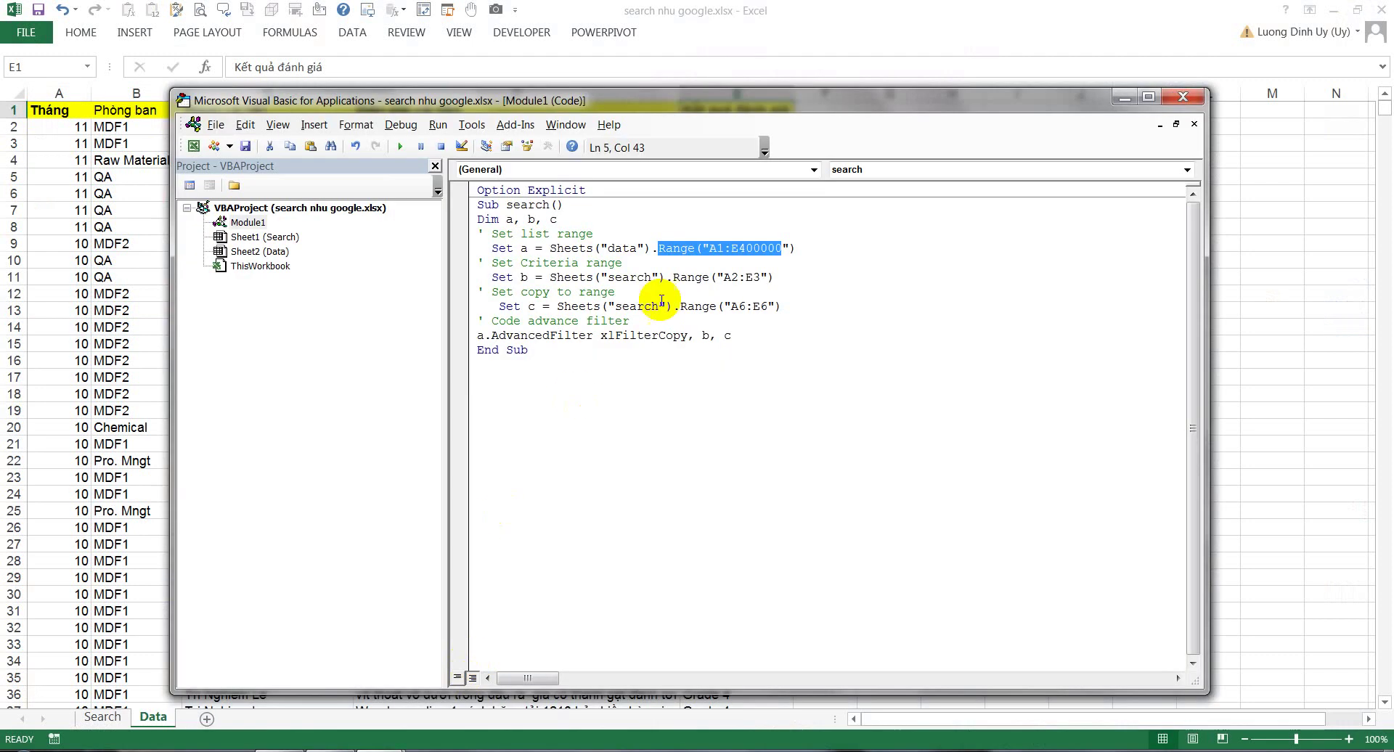
{"action": "left_click", "coordinate": [746, 248]}
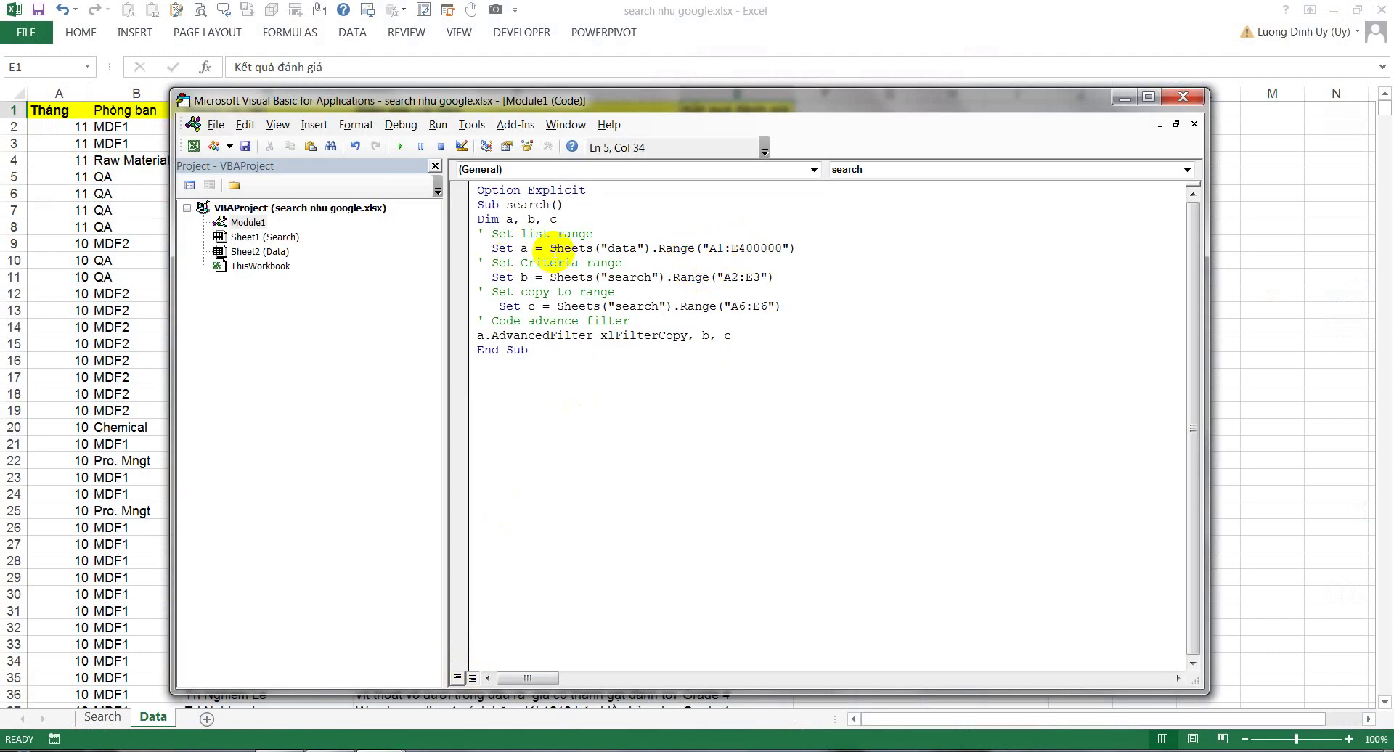
{"action": "left_click_drag", "start_coordinate": [551, 251], "coordinate": [765, 258]}
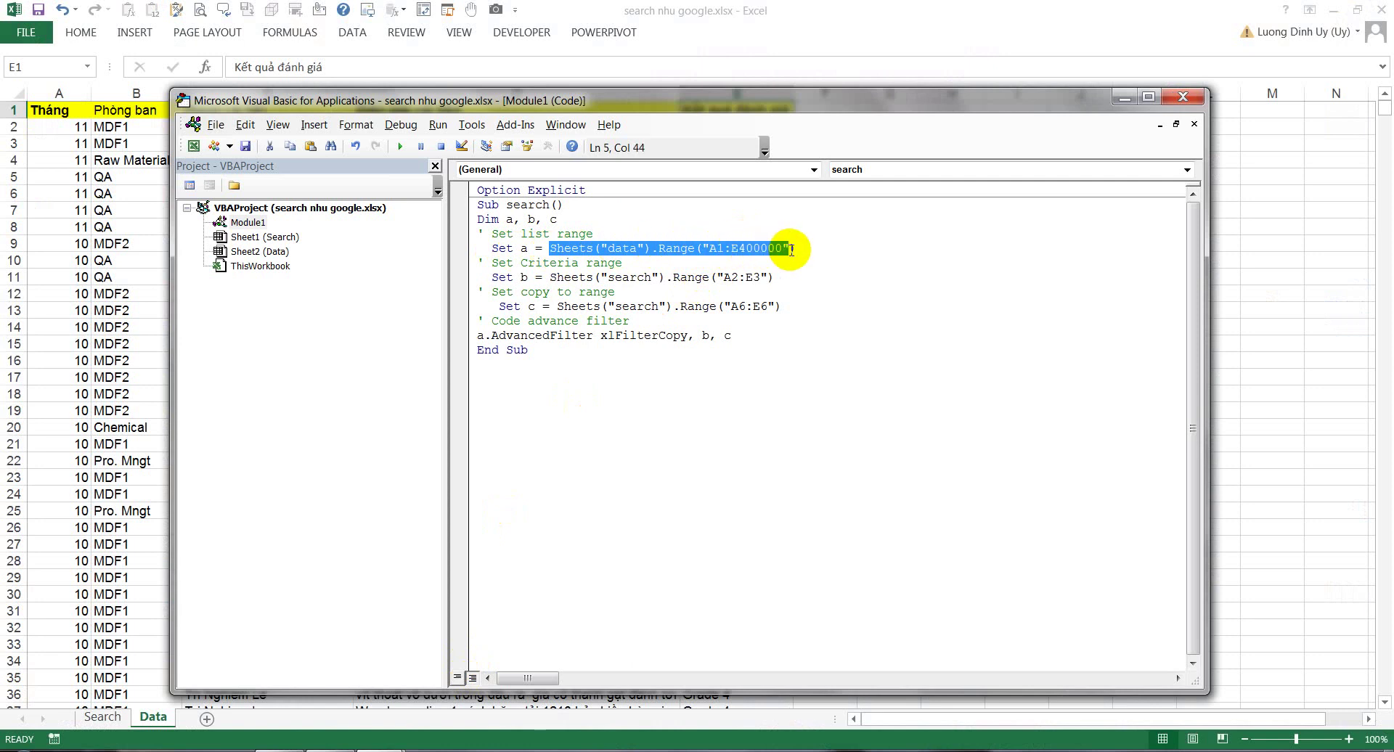
{"action": "left_click", "coordinate": [730, 254]}
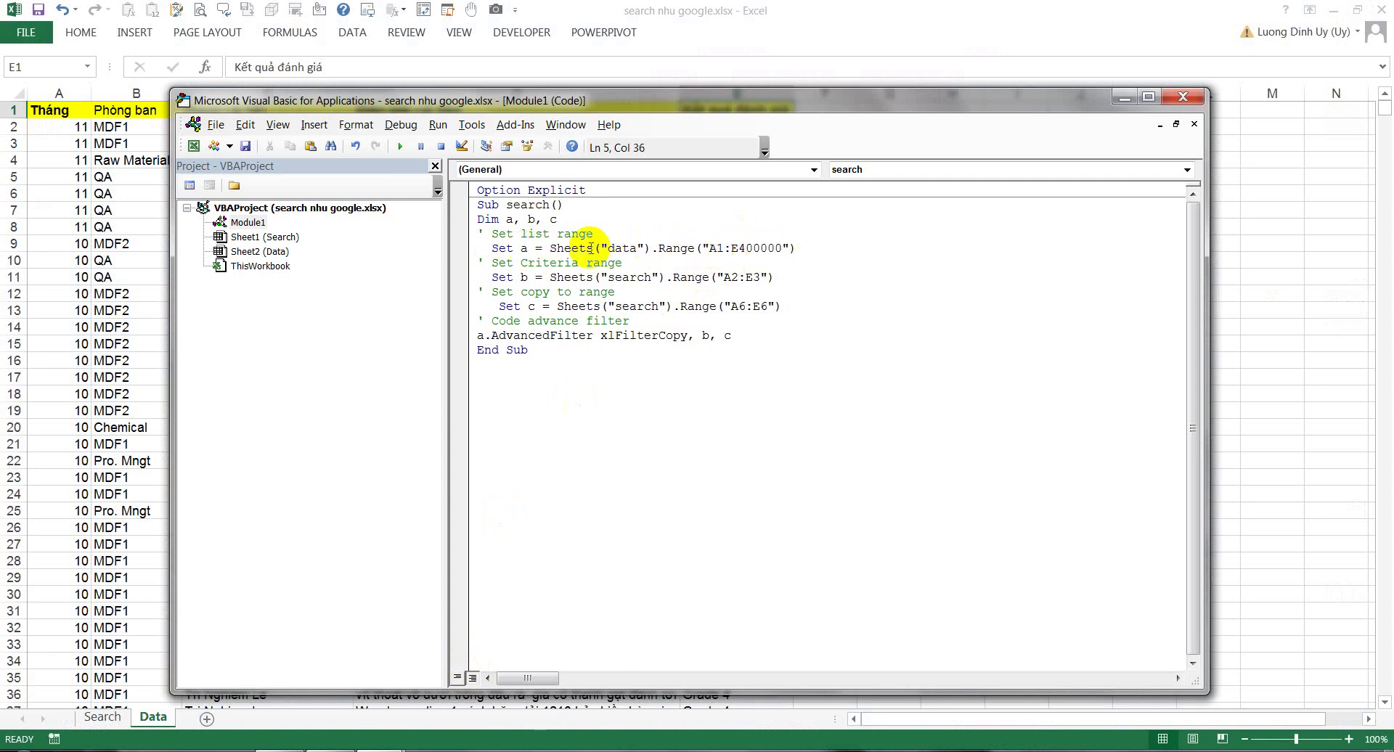
{"action": "left_click_drag", "start_coordinate": [492, 248], "coordinate": [805, 247]}
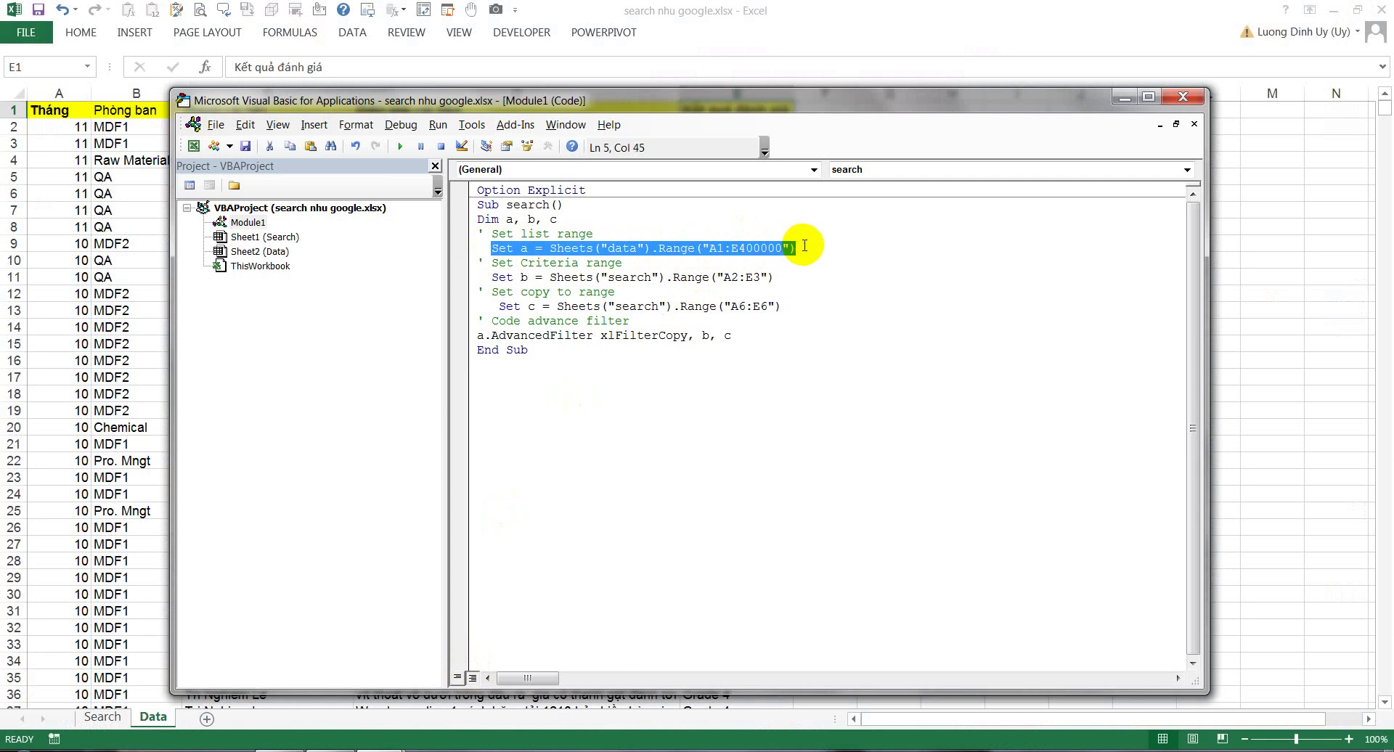
{"action": "left_click", "coordinate": [512, 278]}
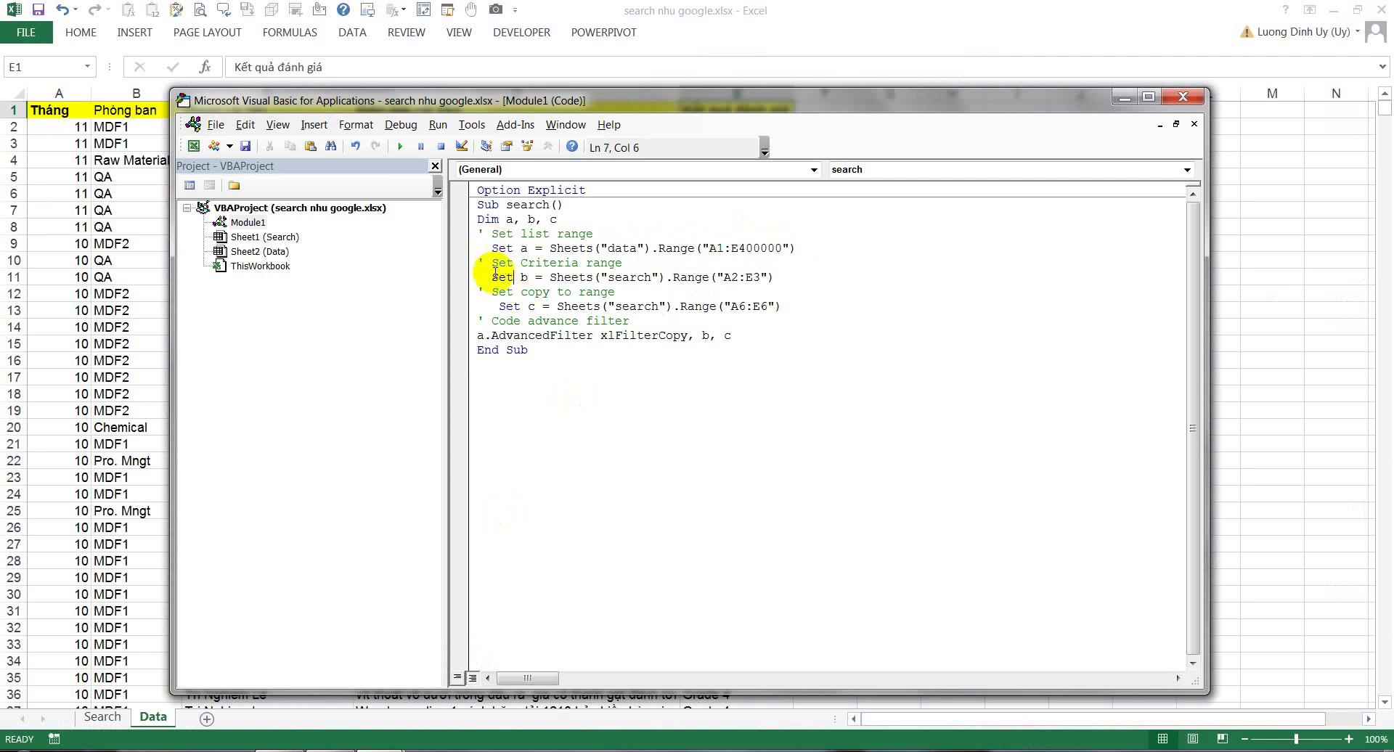
{"action": "left_click_drag", "start_coordinate": [495, 277], "coordinate": [554, 278]}
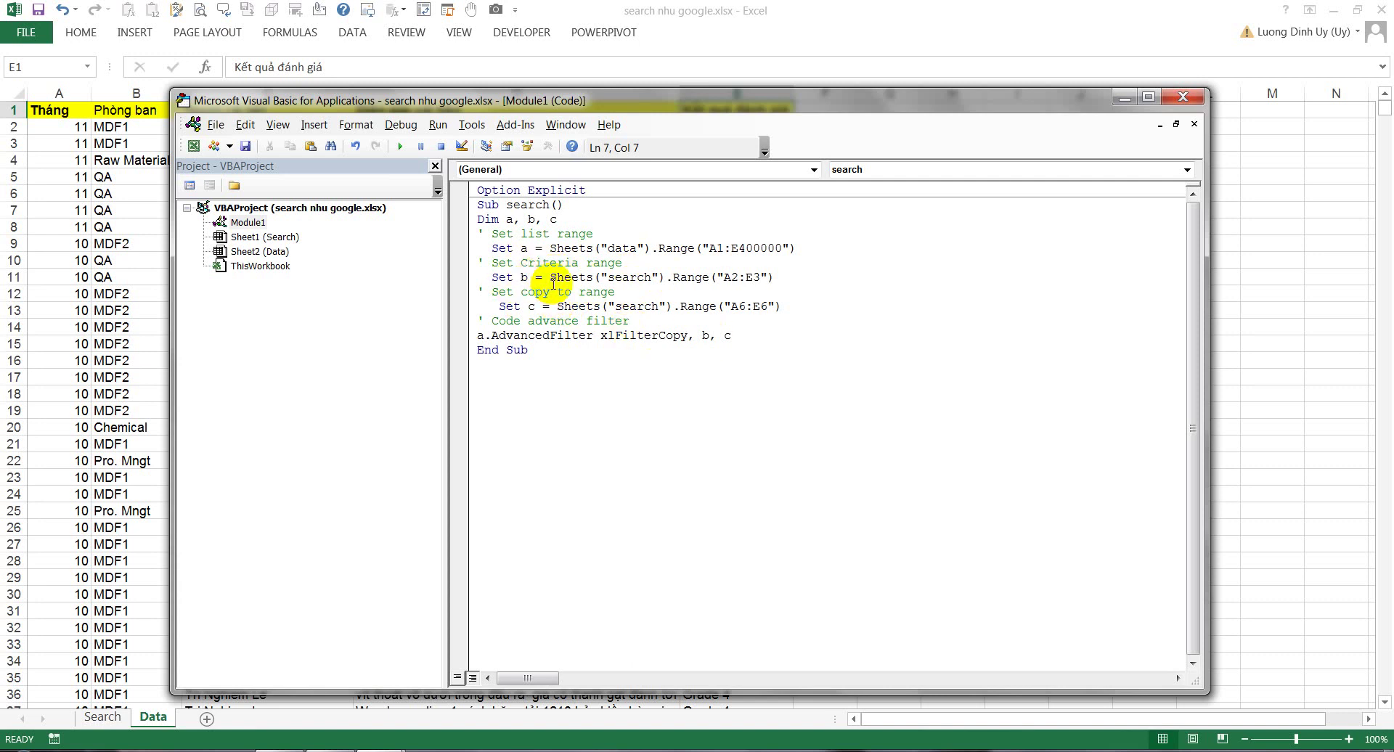
{"action": "left_click_drag", "start_coordinate": [552, 277], "coordinate": [775, 276]}
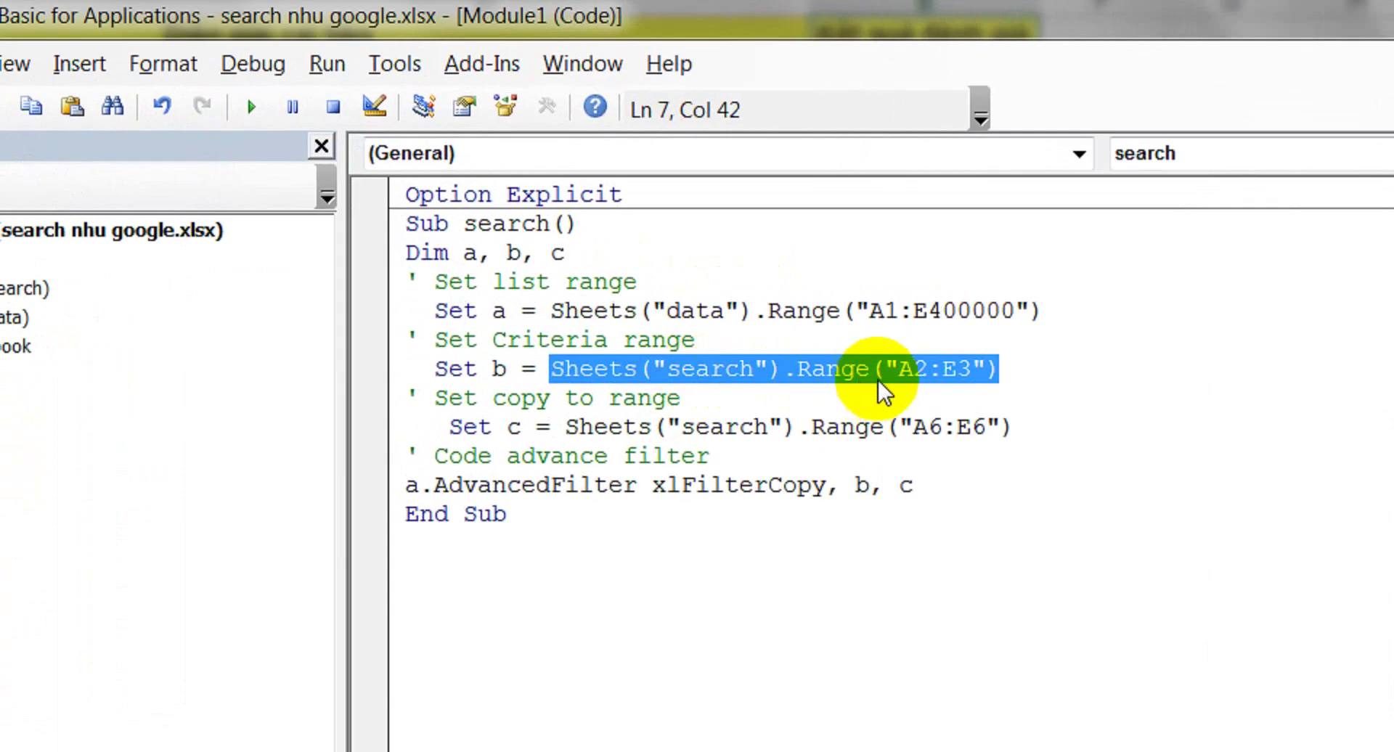
{"action": "left_click", "coordinate": [872, 372]}
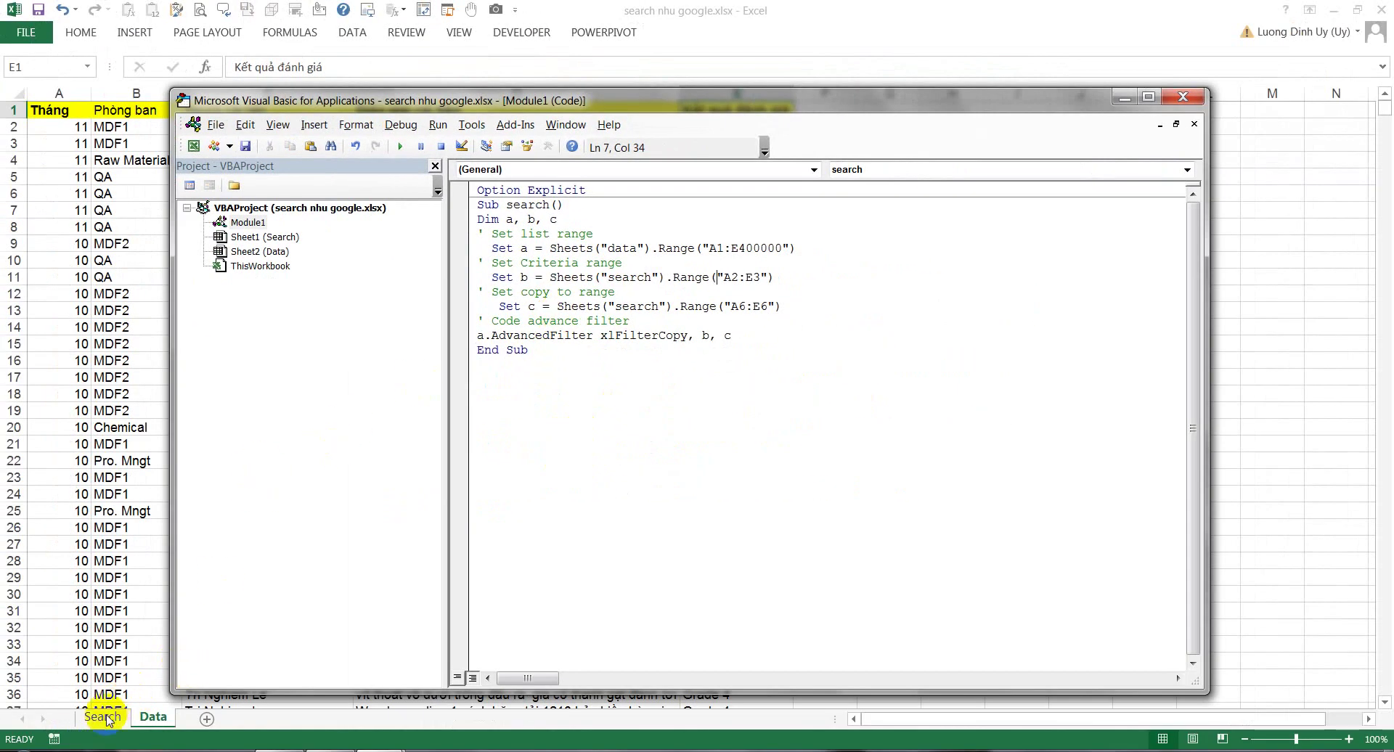
Step: On the Search sheet, select the header and criteria cells A4:E5
{"action": "left_click", "coordinate": [102, 717]}
{"action": "left_click_drag", "start_coordinate": [50, 165], "coordinate": [349, 161]}
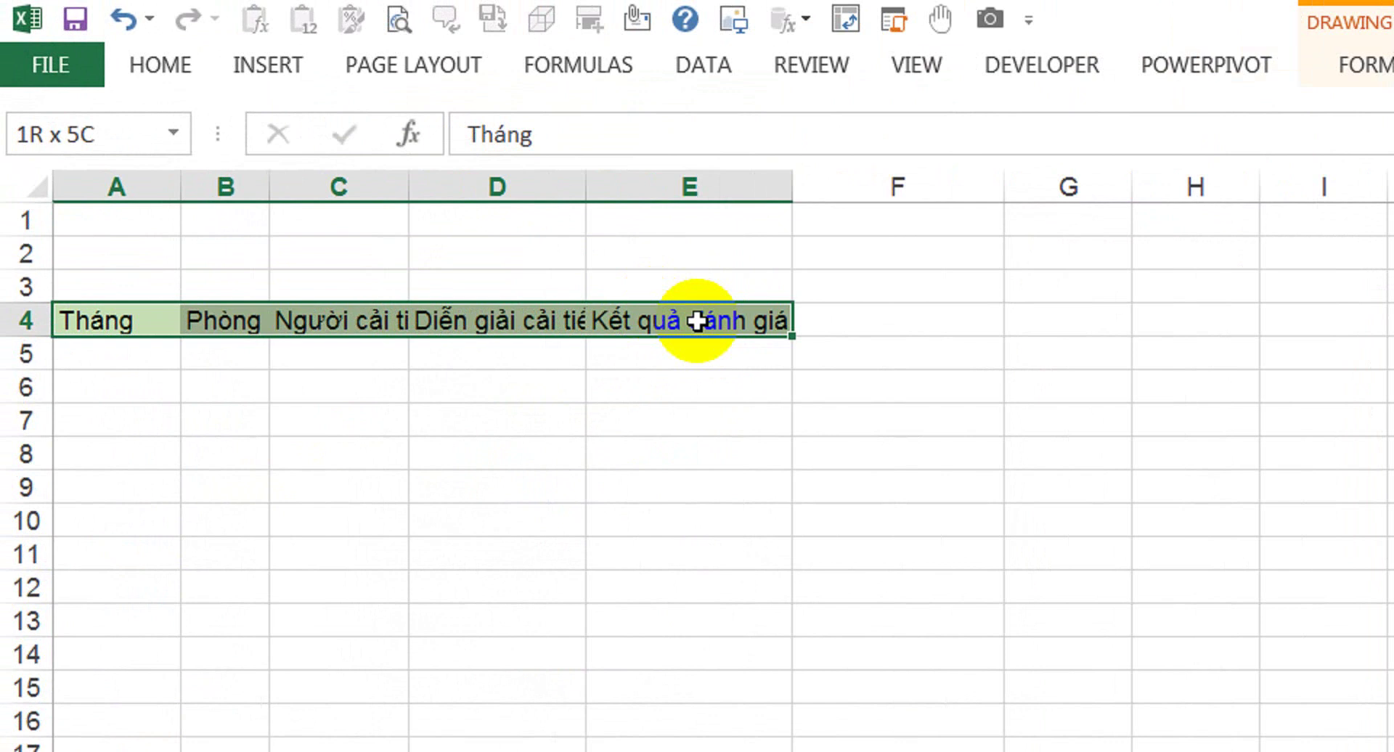
{"action": "left_click_drag", "start_coordinate": [697, 321], "coordinate": [699, 348]}
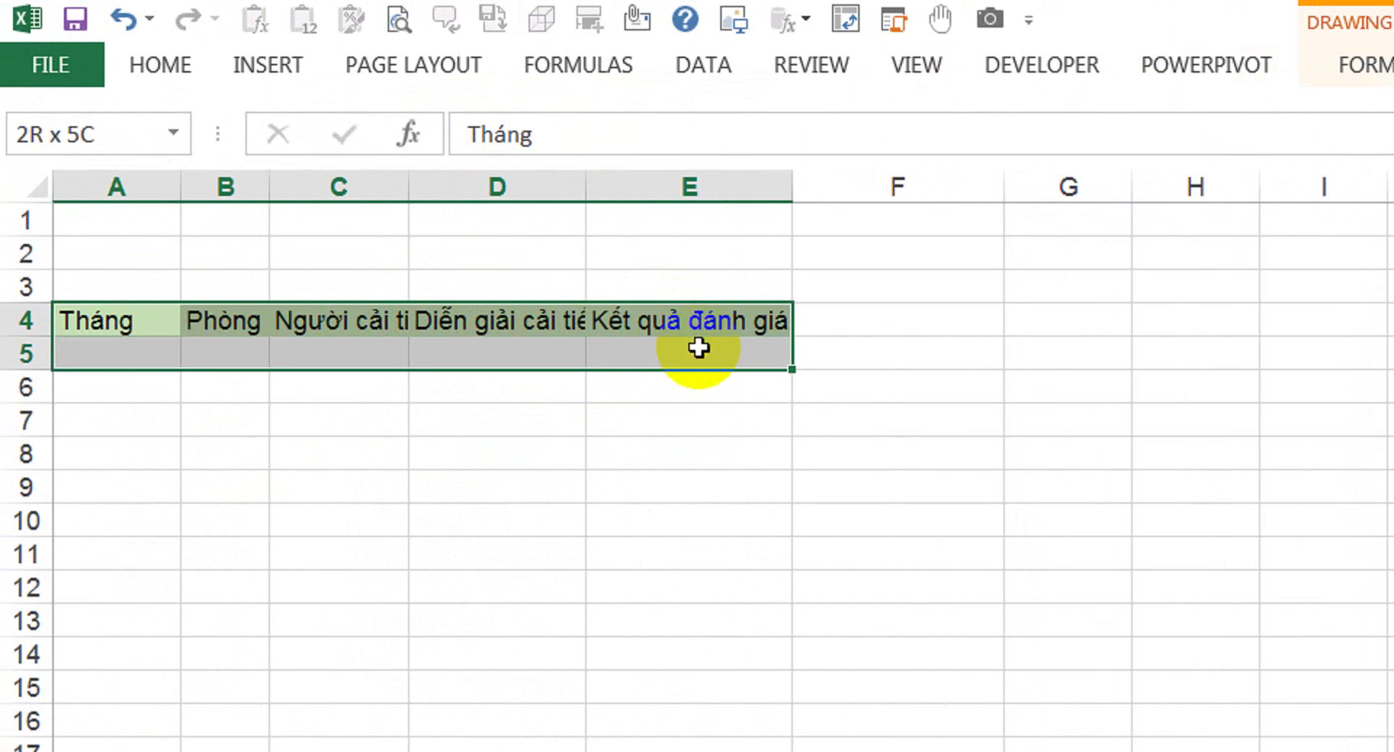
{"action": "left_click_drag", "start_coordinate": [699, 348], "coordinate": [698, 350]}
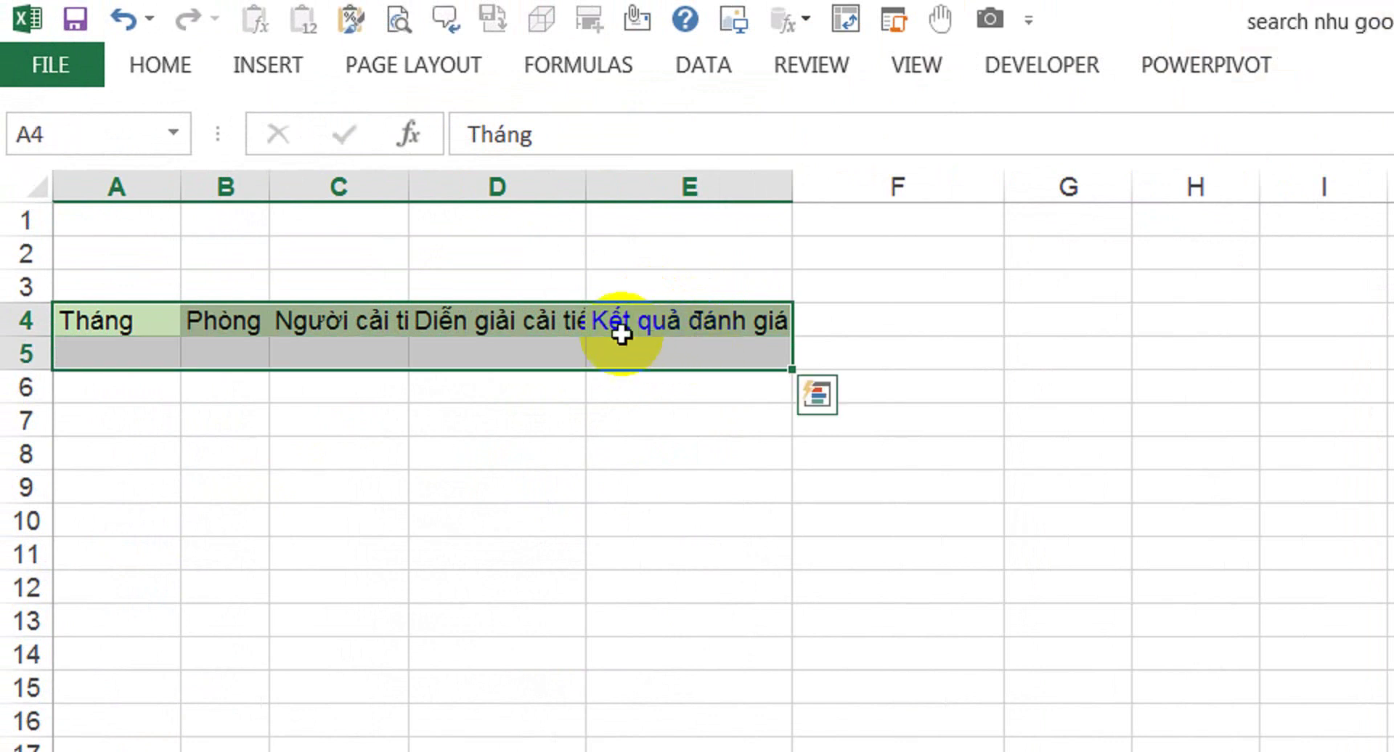
{"action": "left_click_drag", "start_coordinate": [107, 316], "coordinate": [723, 356]}
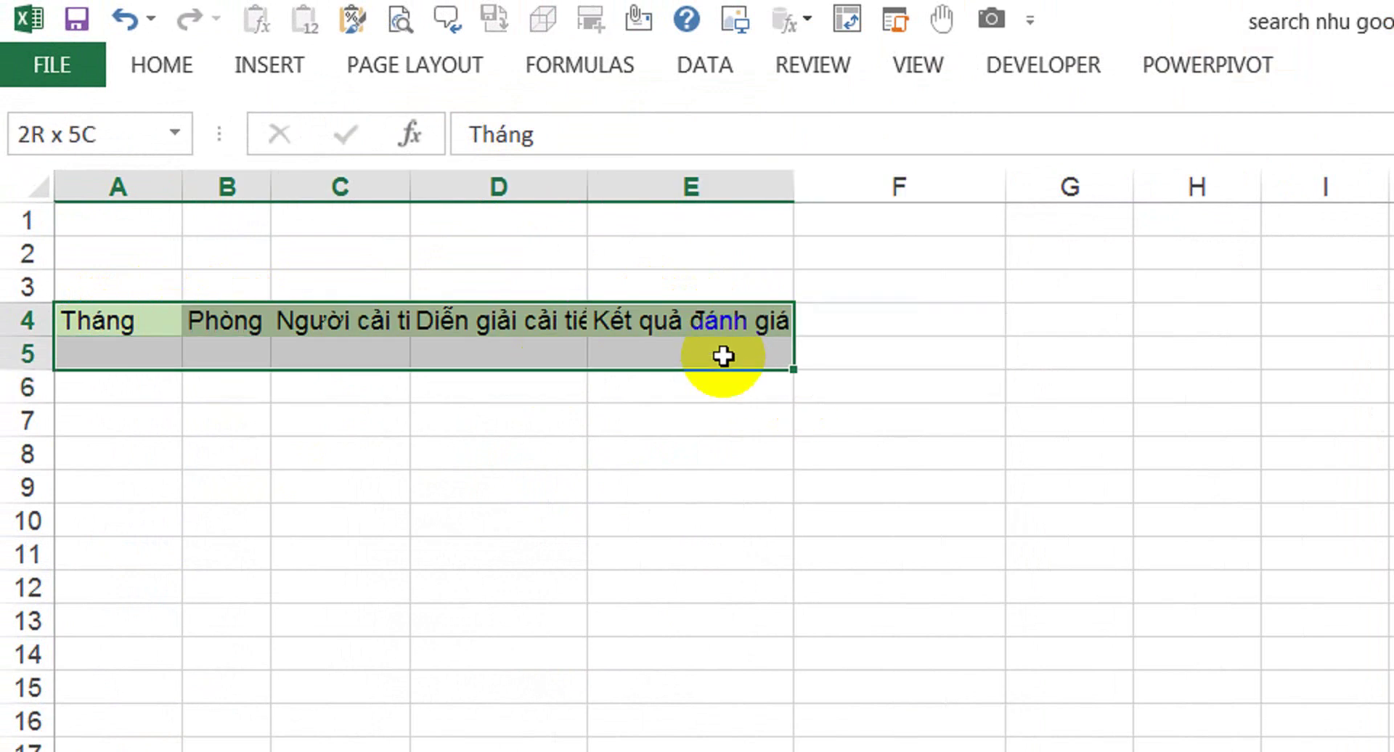
{"action": "left_click_drag", "start_coordinate": [723, 356], "coordinate": [723, 356]}
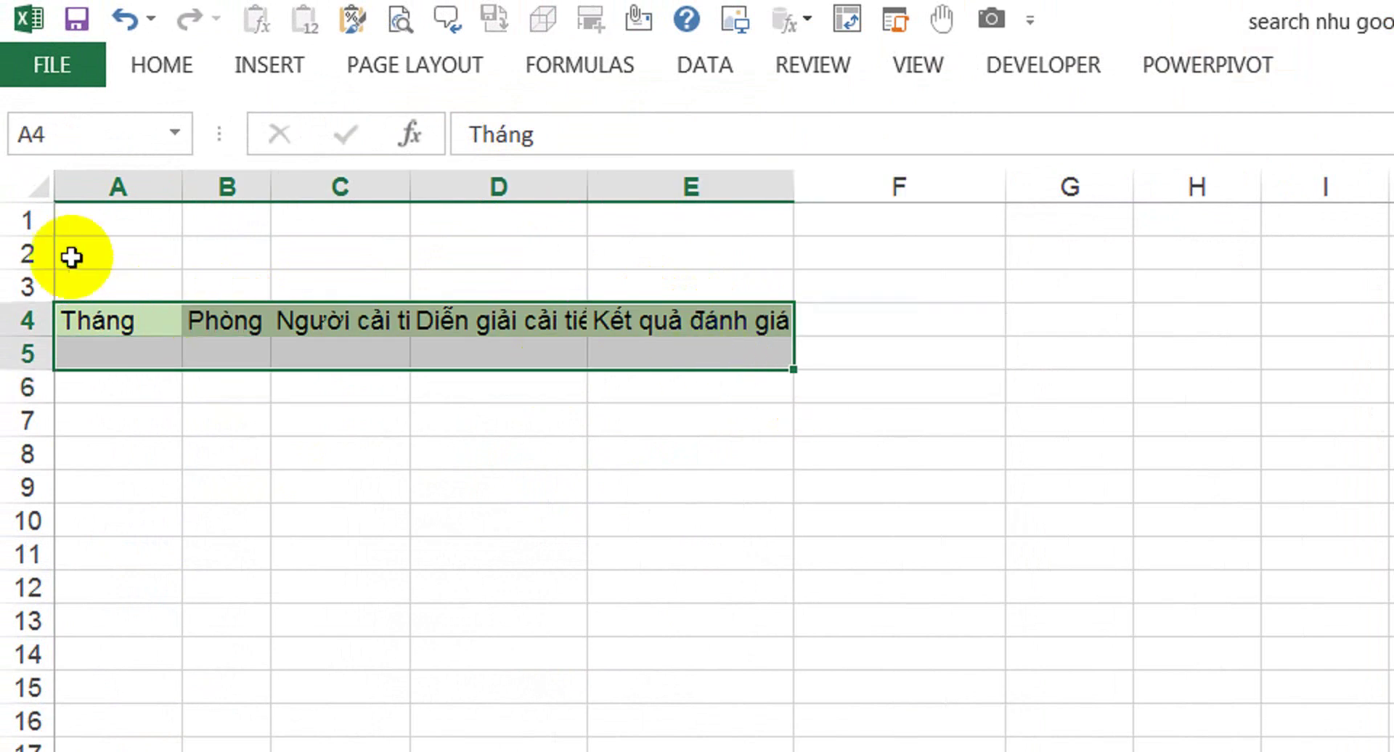
{"action": "left_click", "coordinate": [104, 186]}
{"action": "left_click", "coordinate": [27, 319]}
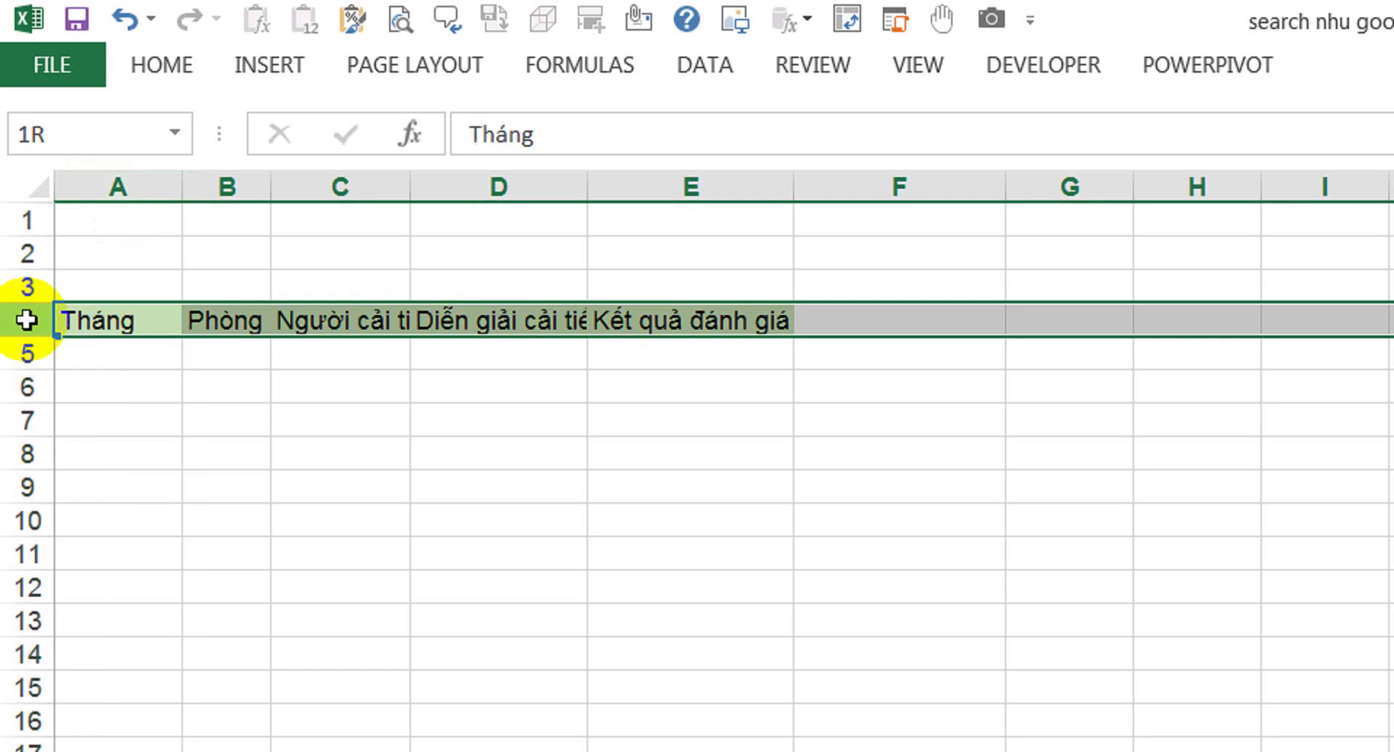
{"action": "left_click", "coordinate": [691, 185]}
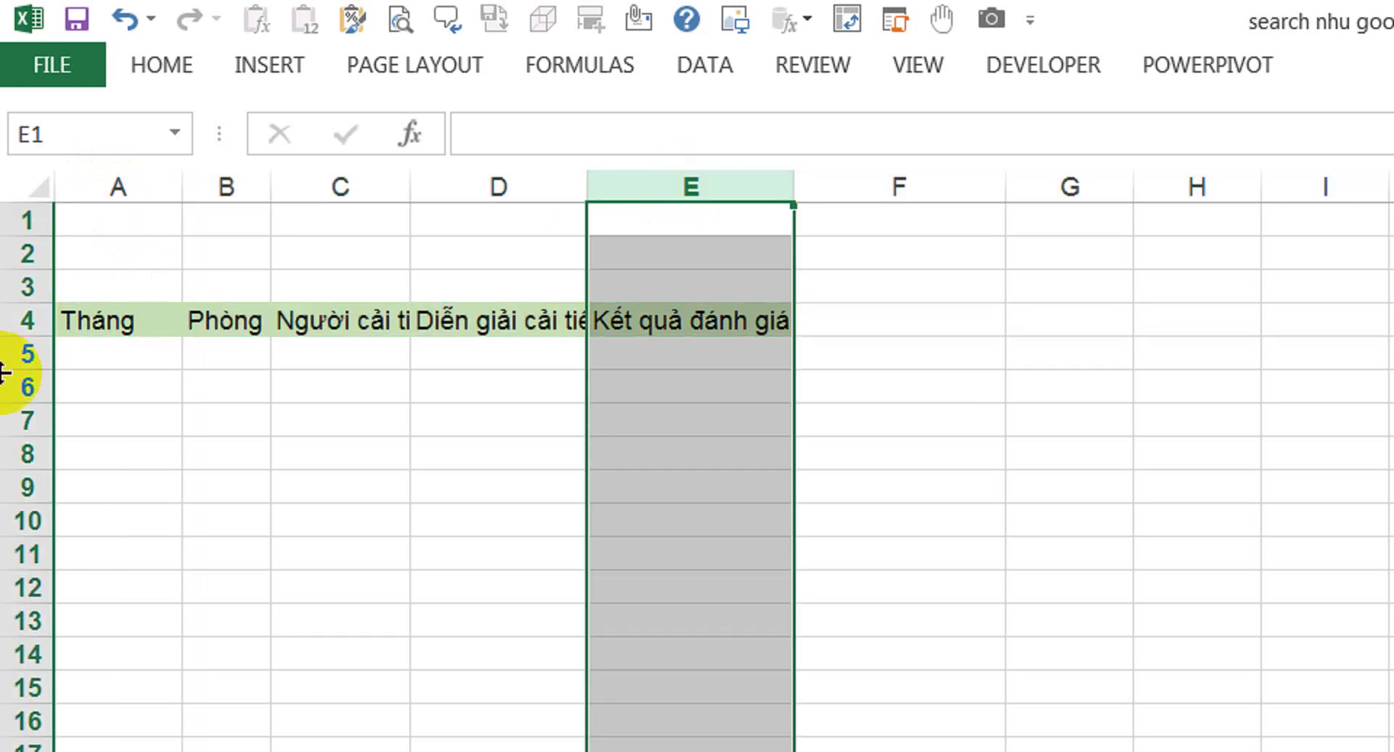
{"action": "left_click", "coordinate": [22, 354]}
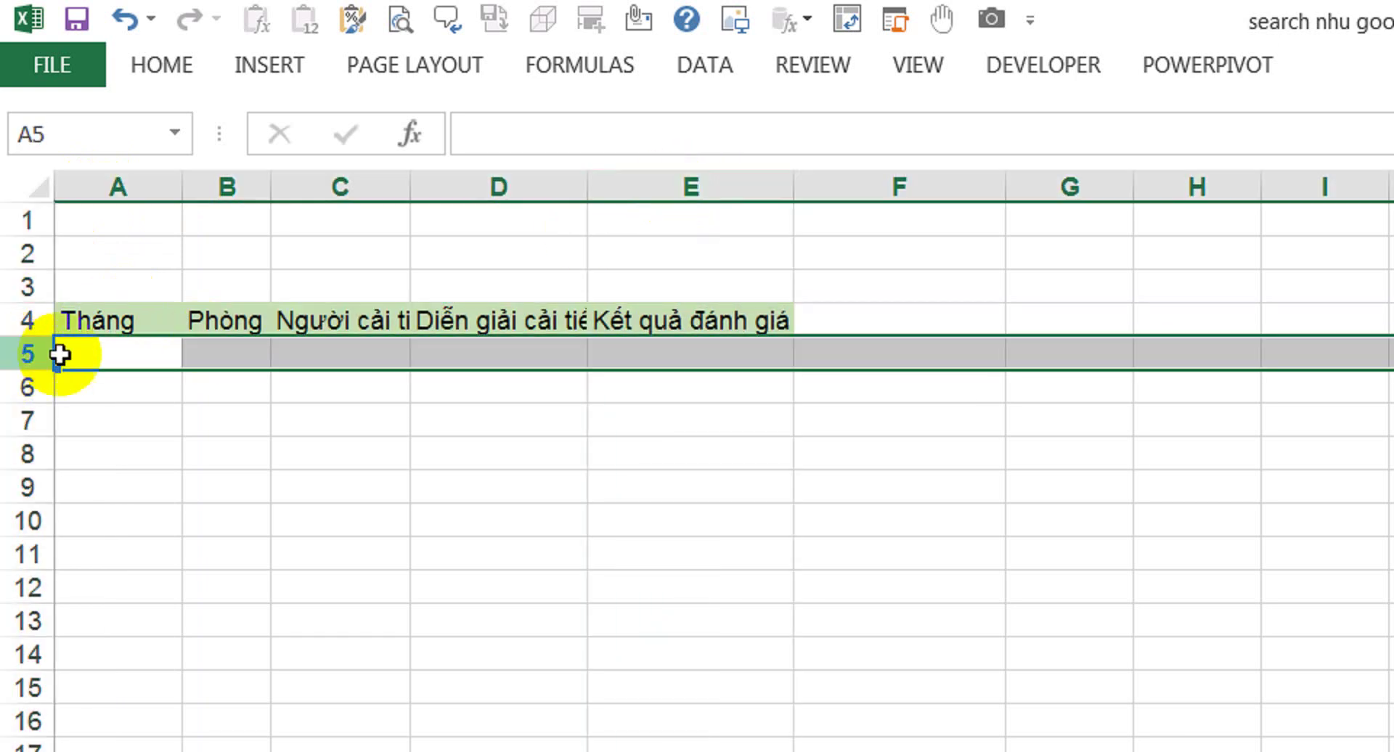
{"action": "left_click", "coordinate": [102, 322]}
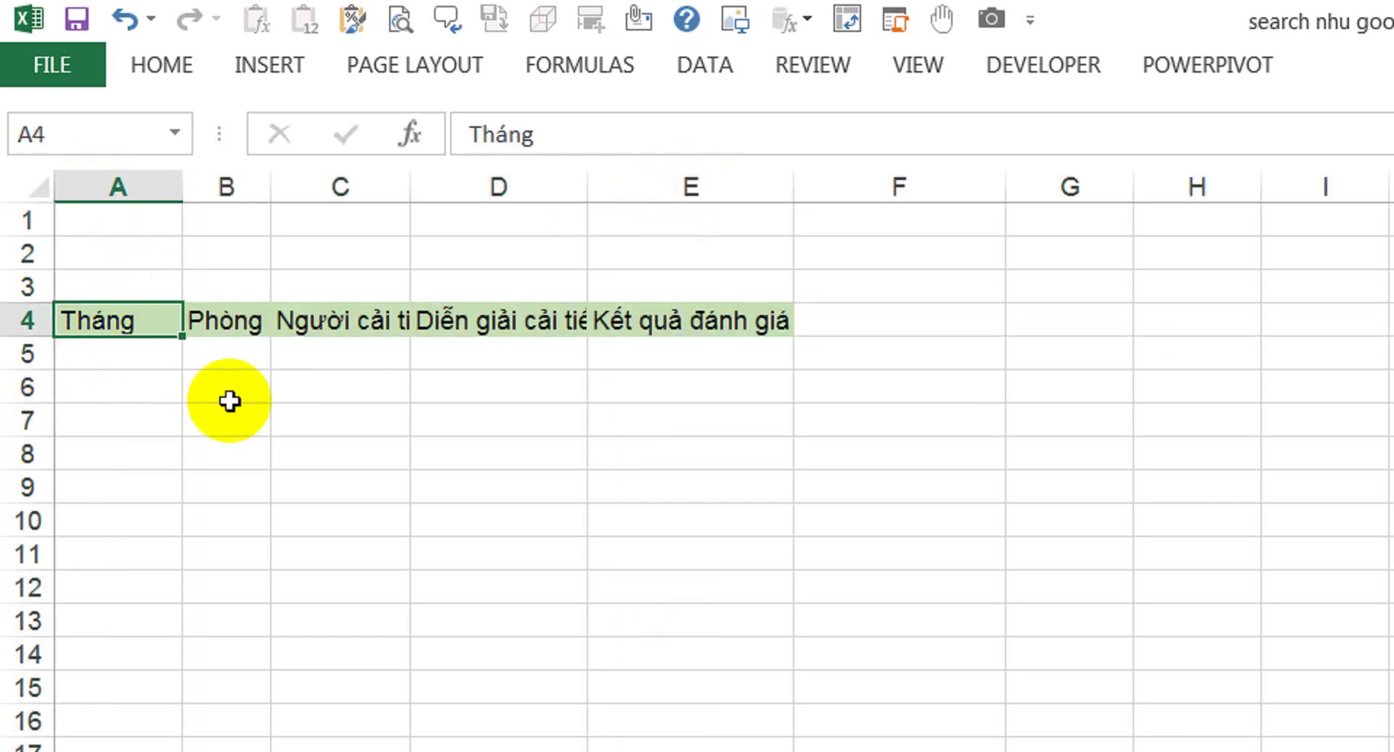
Step: Compare the Search sheet's A4:E5 criteria range with the search macro's code
{"action": "mouse_move", "coordinate": [850, 738]}
{"action": "left_click", "coordinate": [944, 595]}
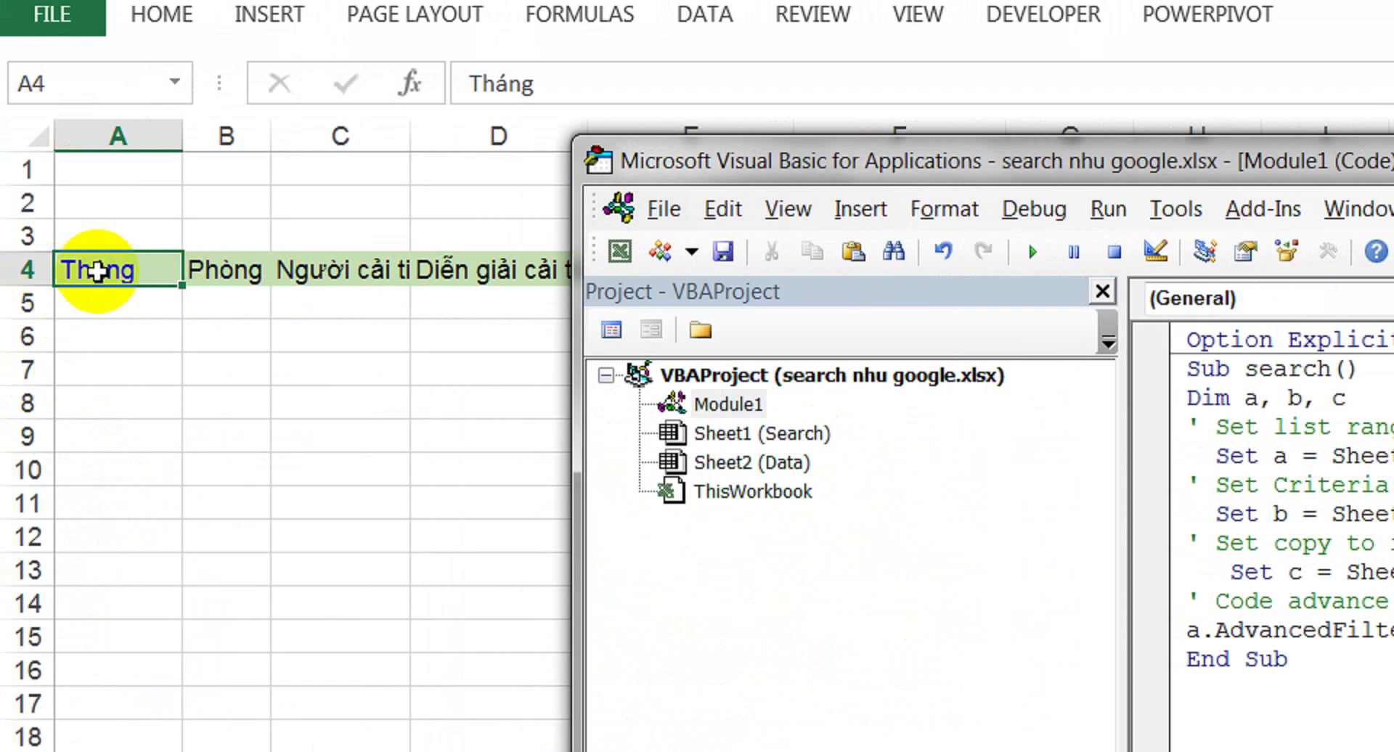
{"action": "left_click_drag", "start_coordinate": [93, 265], "coordinate": [768, 270]}
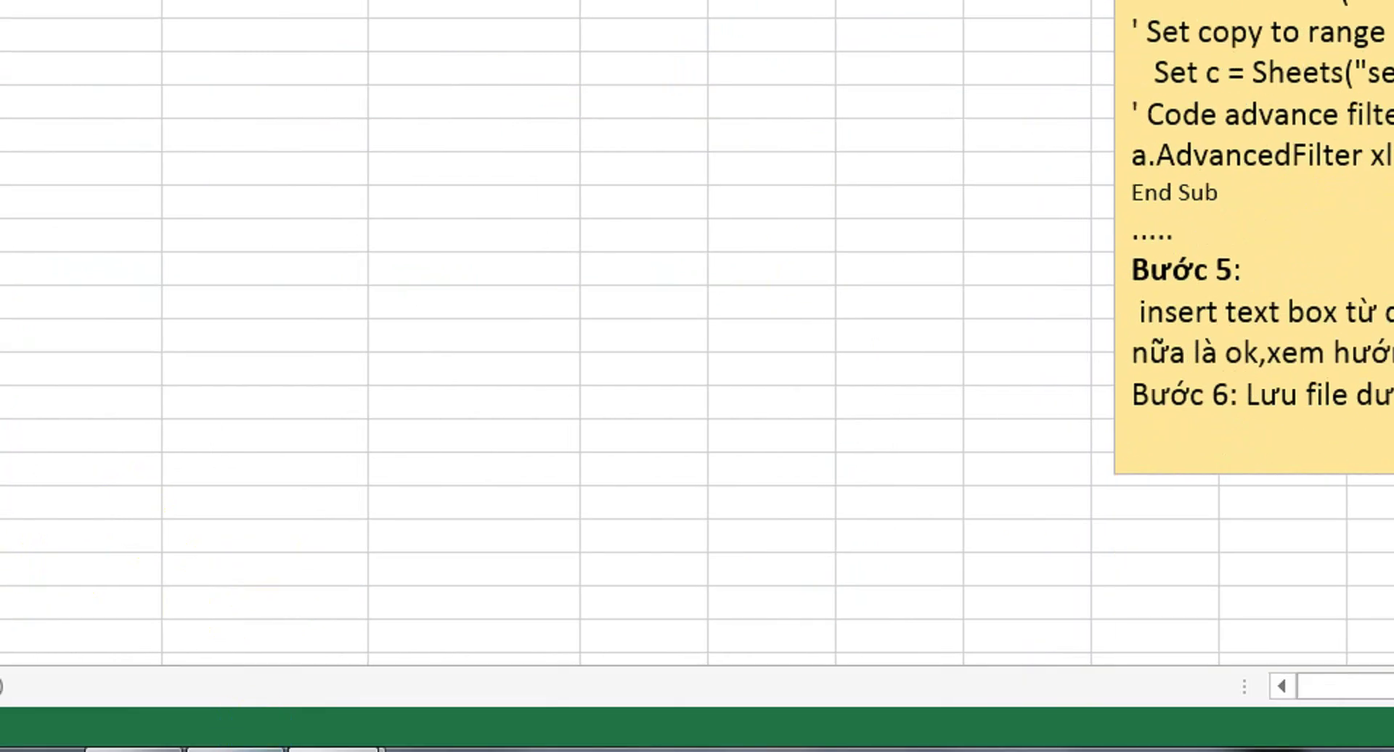
{"action": "mouse_move", "coordinate": [334, 744]}
{"action": "left_click", "coordinate": [481, 583]}
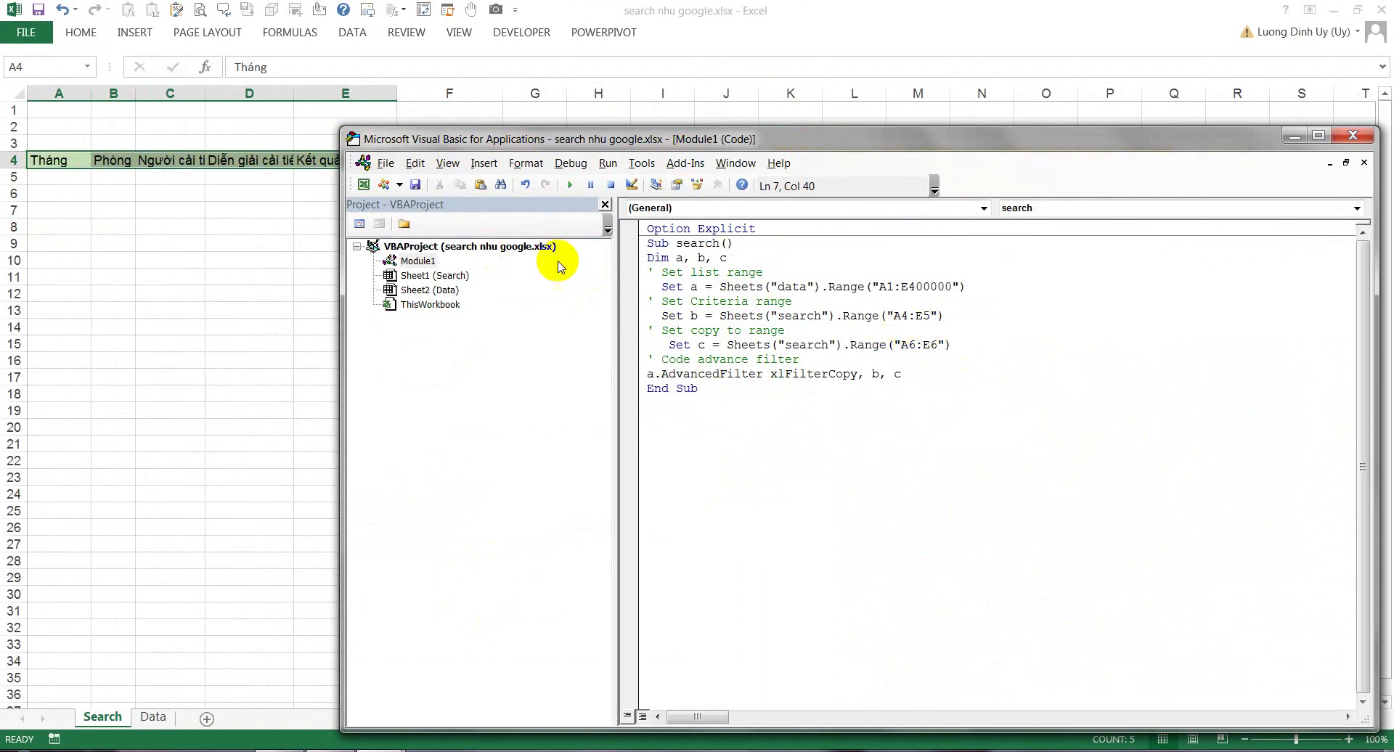
{"action": "left_click", "coordinate": [35, 161]}
{"action": "left_click_drag", "start_coordinate": [35, 161], "coordinate": [361, 176]}
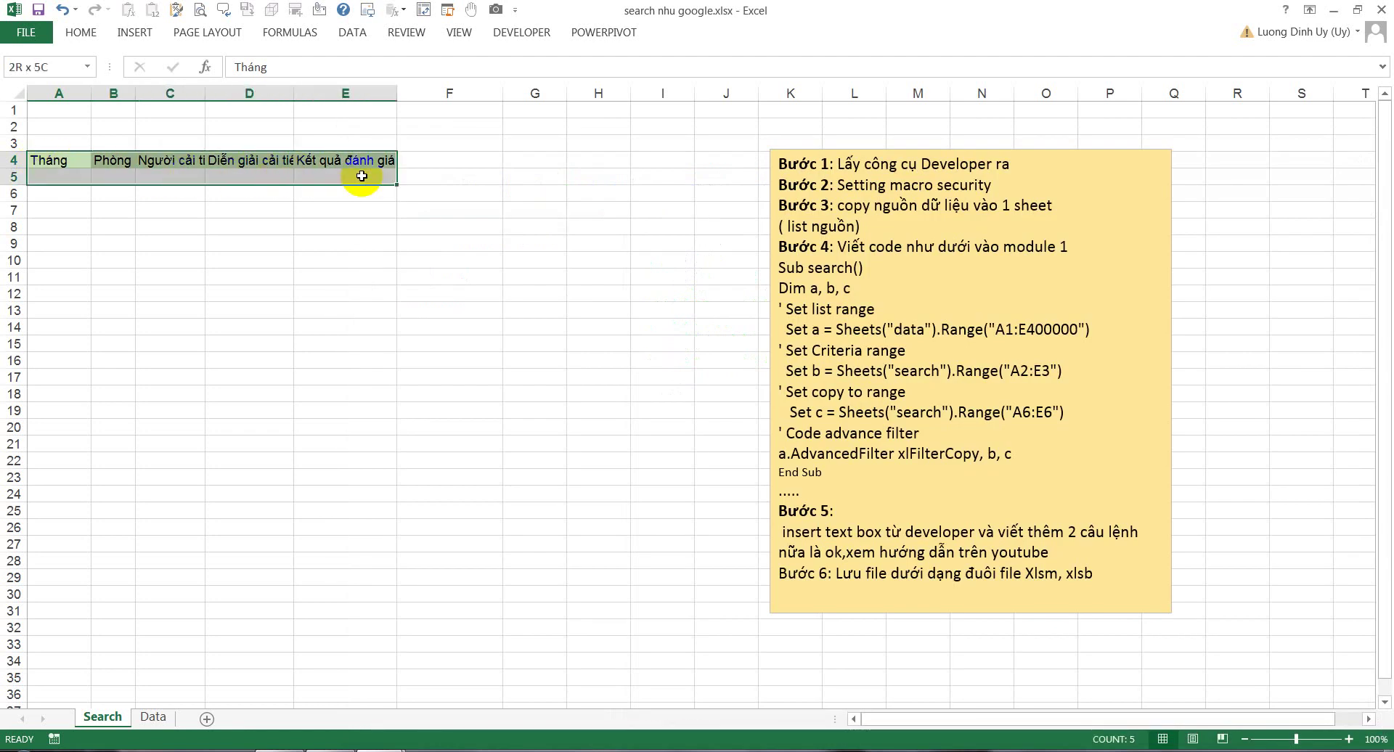
{"action": "left_click_drag", "start_coordinate": [362, 176], "coordinate": [361, 176]}
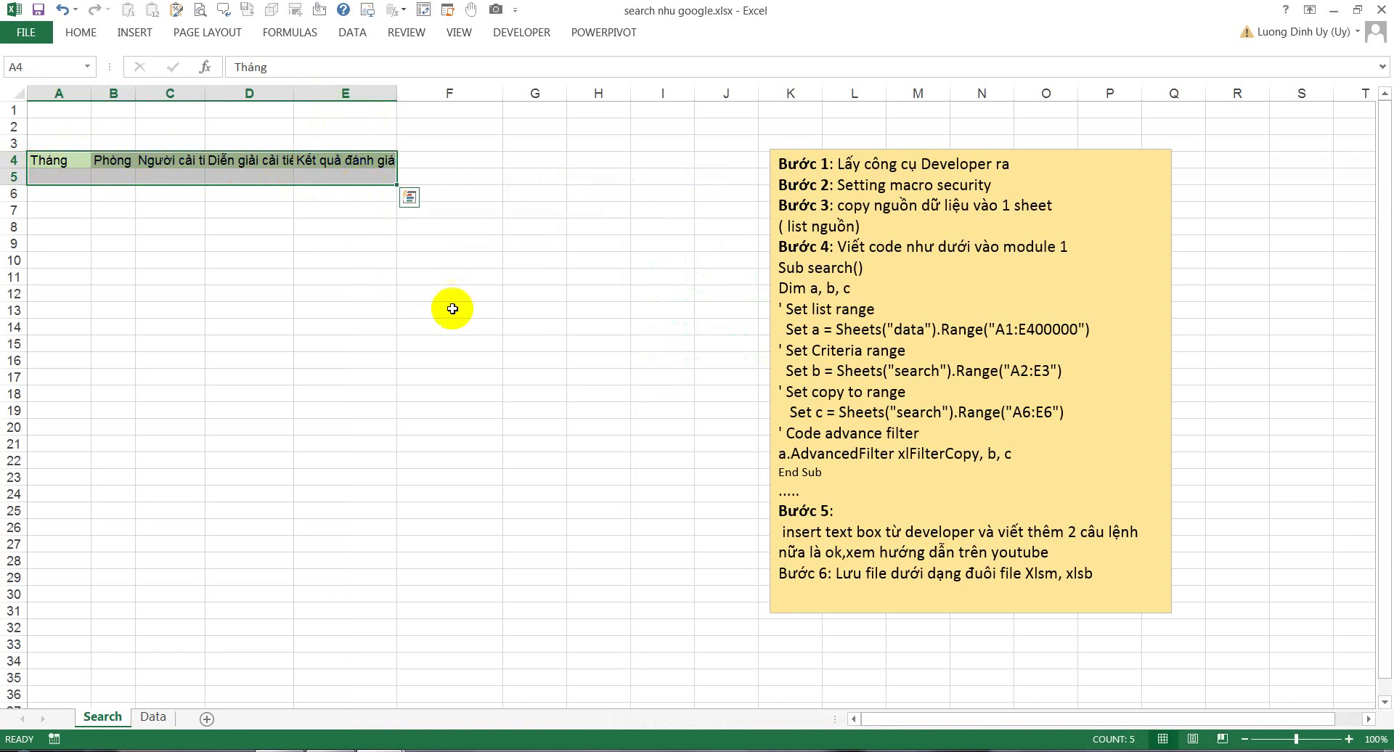
{"action": "mouse_move", "coordinate": [341, 748]}
{"action": "left_click", "coordinate": [480, 675]}
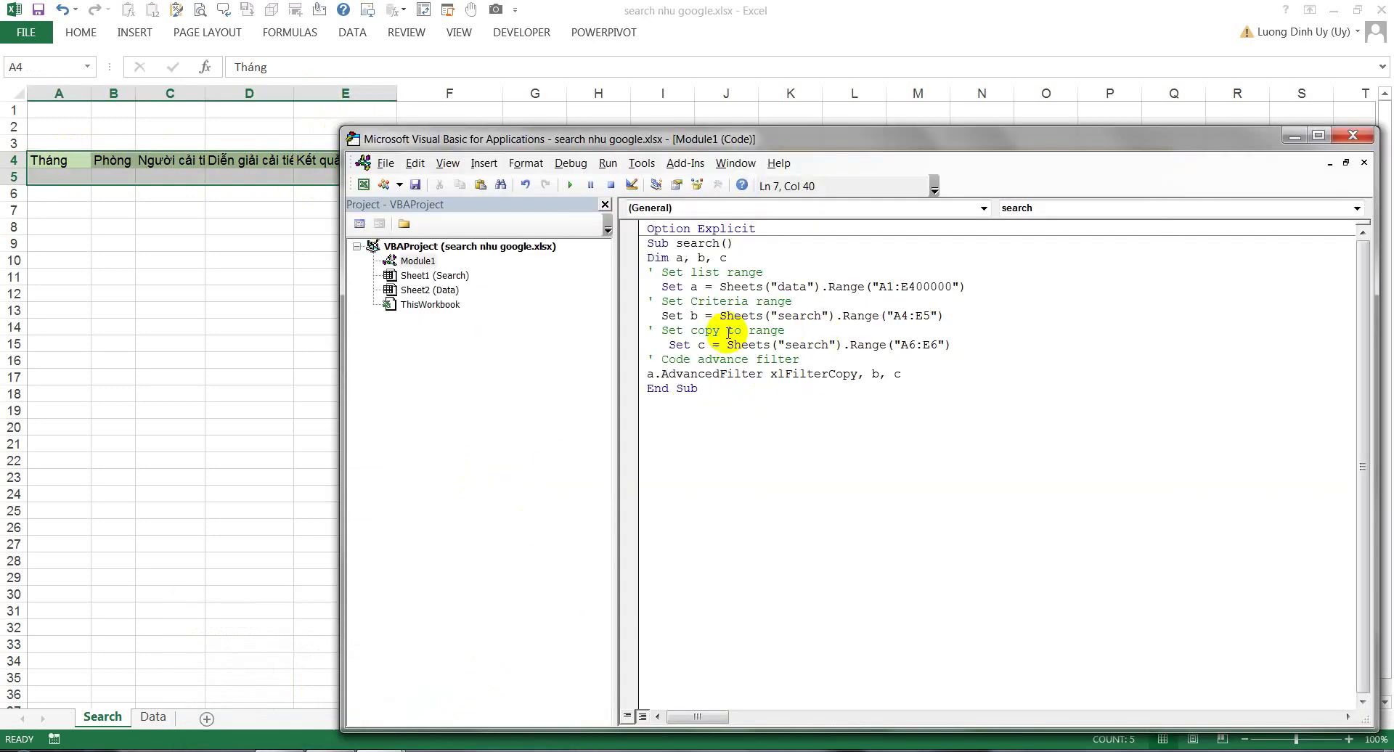
Step: Review the macro's criteria range line and its Sheets("search") output range line
{"action": "left_click", "coordinate": [821, 315]}
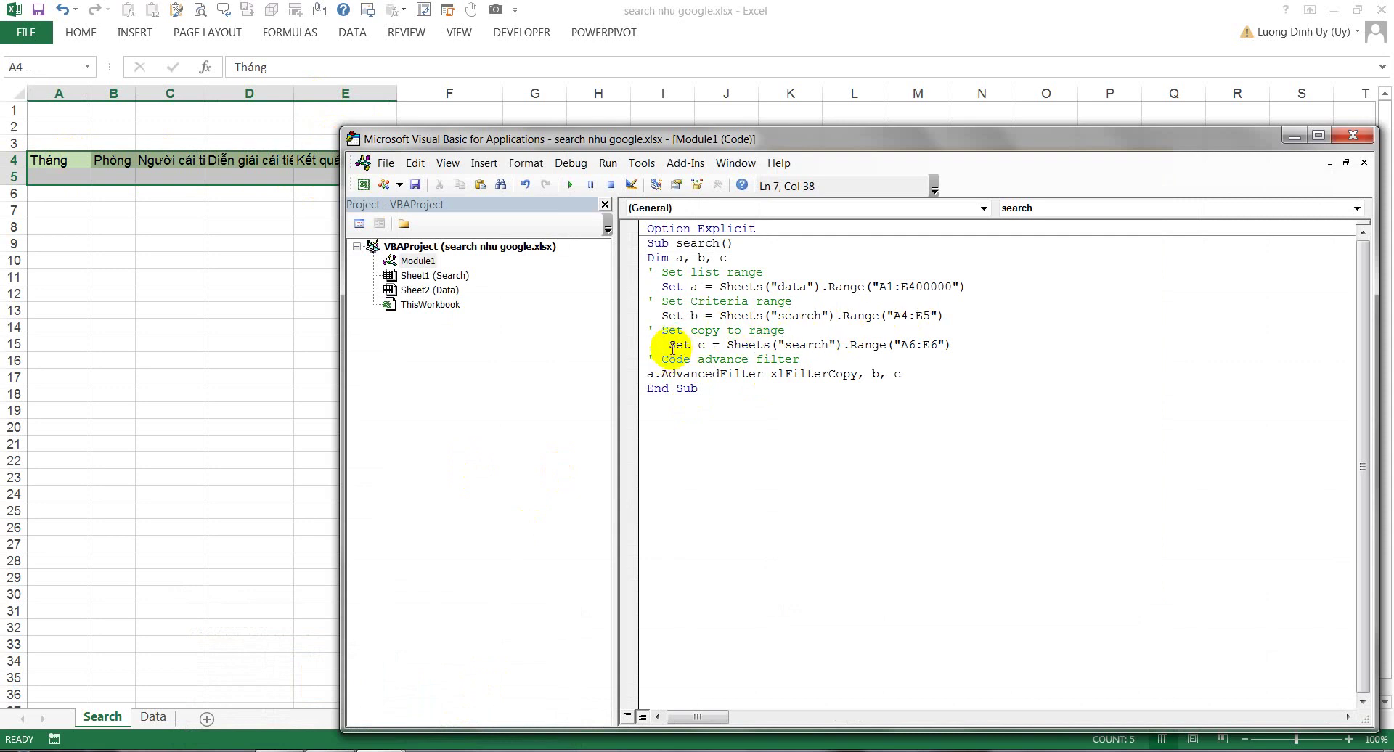
{"action": "left_click_drag", "start_coordinate": [669, 345], "coordinate": [963, 343]}
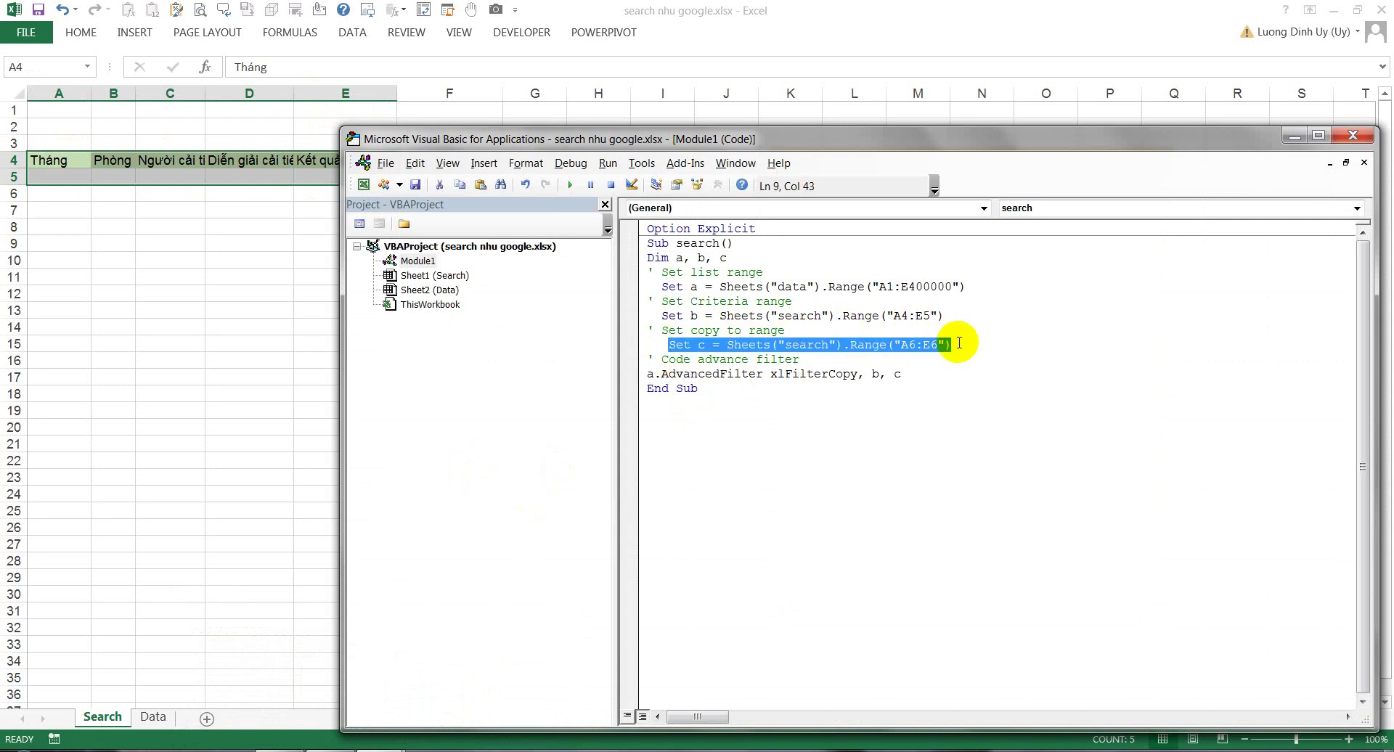
{"action": "left_click", "coordinate": [698, 345]}
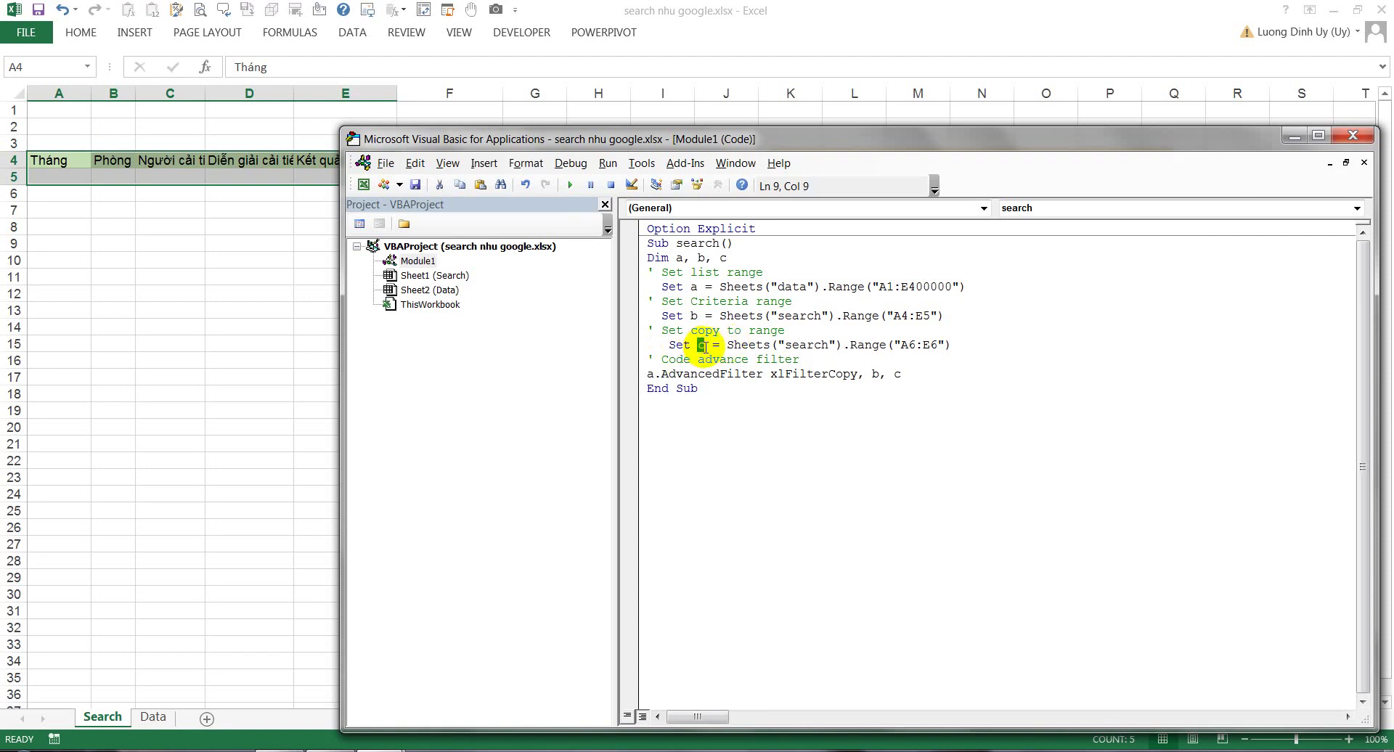
{"action": "left_click_drag", "start_coordinate": [727, 345], "coordinate": [831, 345]}
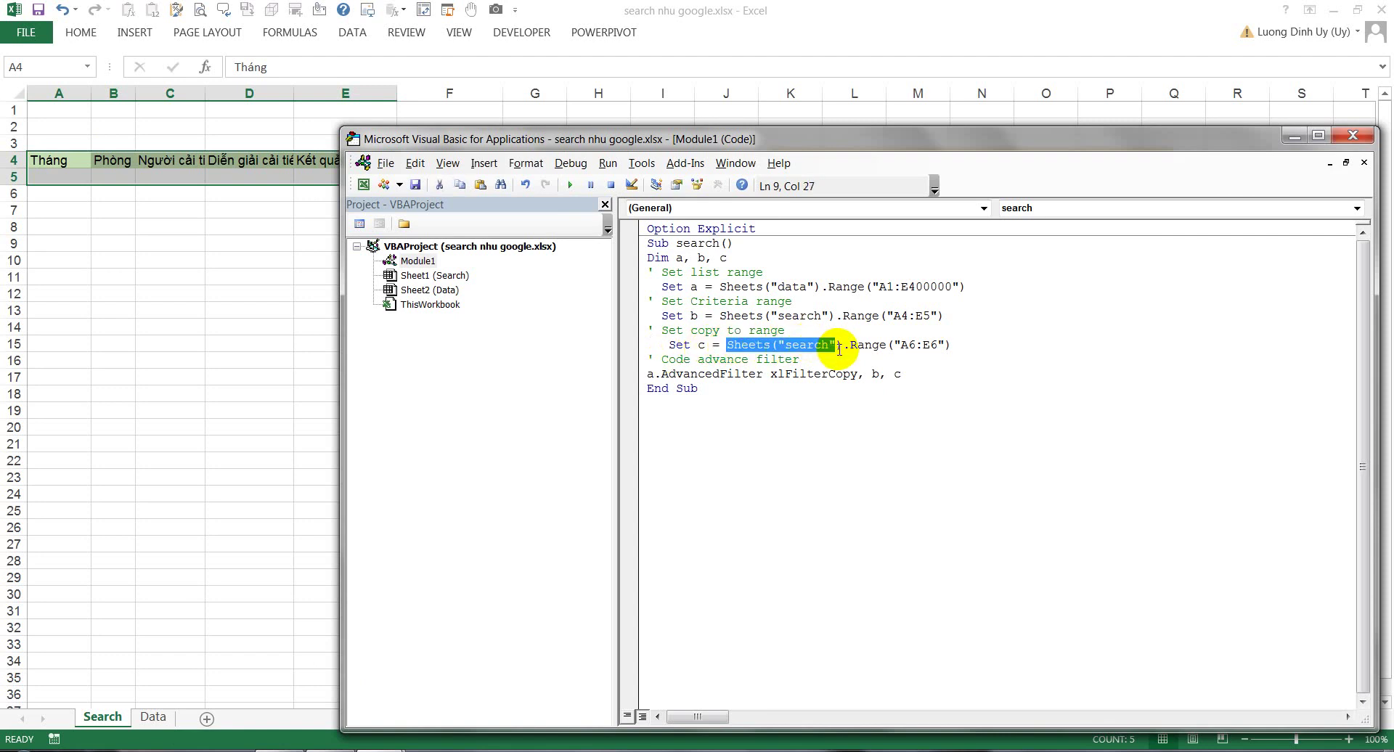
{"action": "key", "text": "F4"}
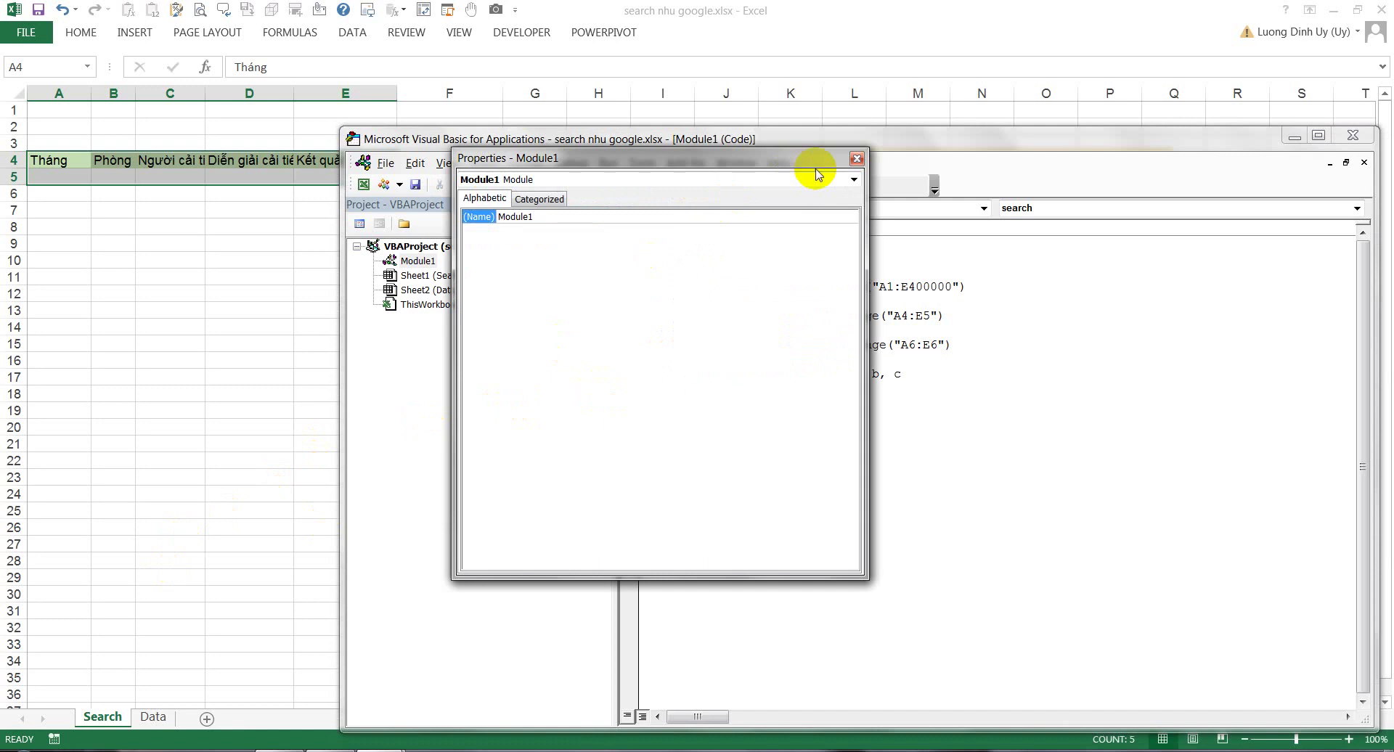
{"action": "left_click", "coordinate": [857, 159]}
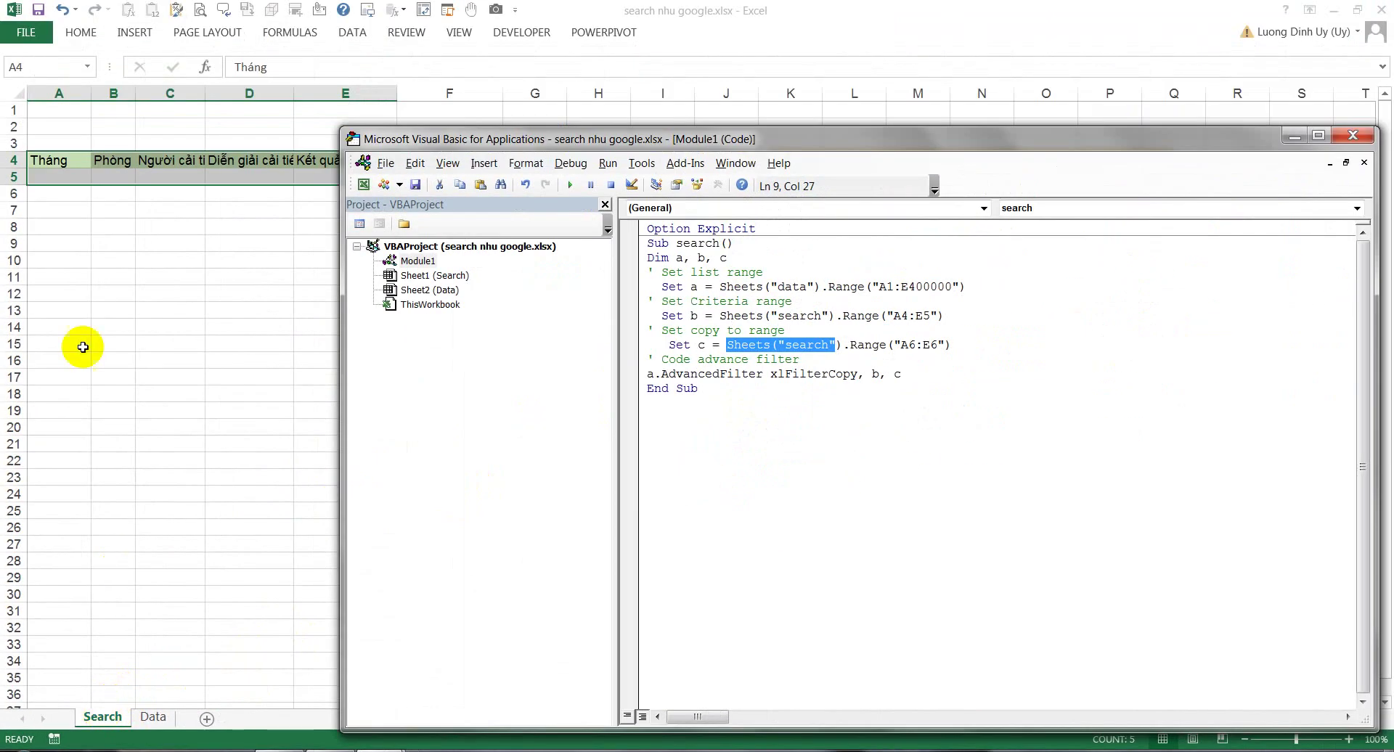
Step: Back on the Search sheet, select A8:E8 as the new results area
{"action": "left_click", "coordinate": [48, 232]}
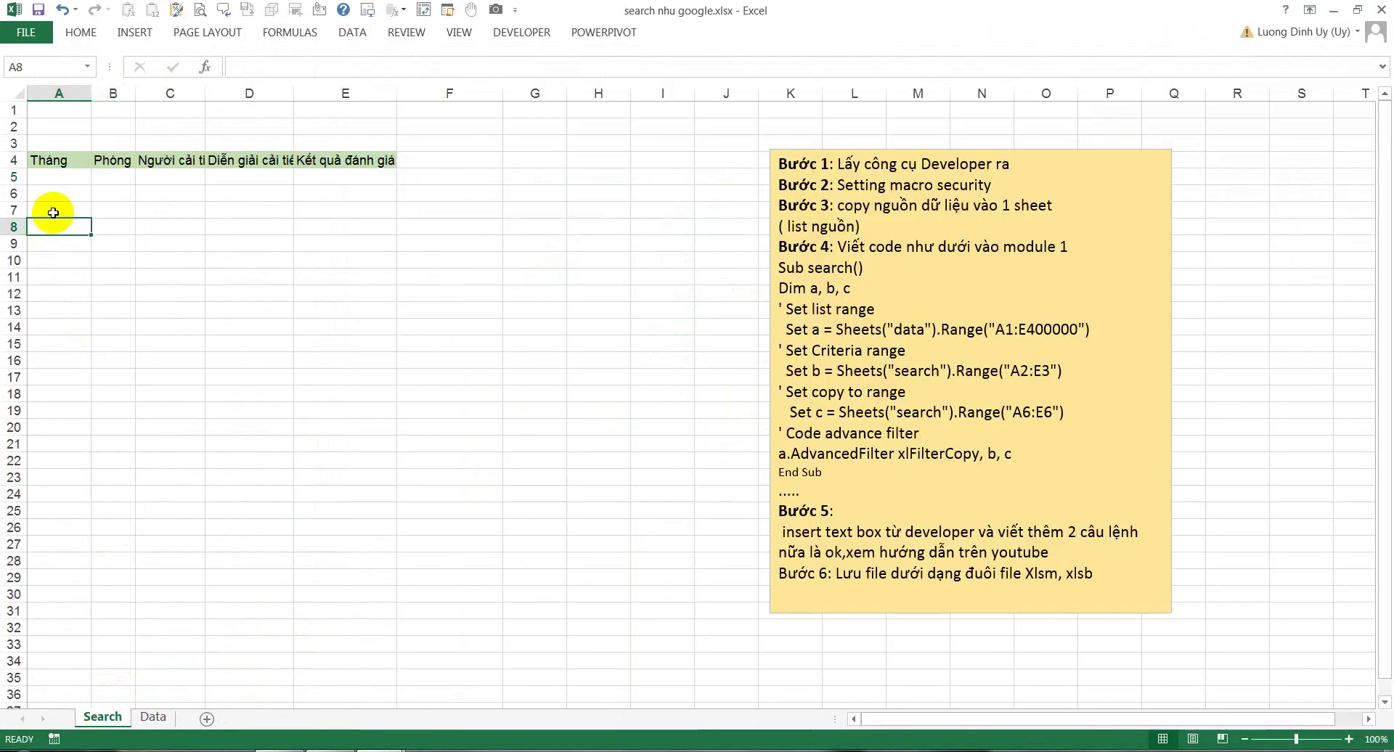
{"action": "left_click", "coordinate": [63, 215]}
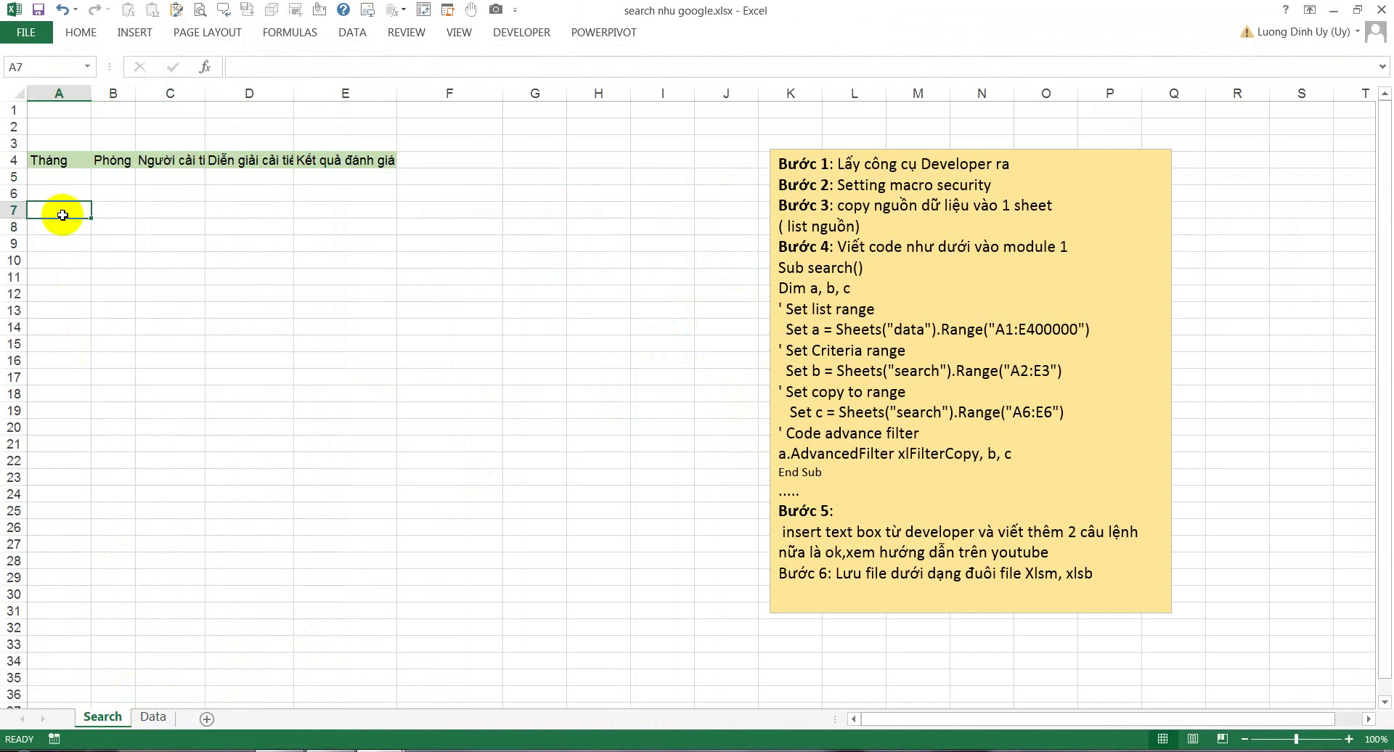
{"action": "left_click", "coordinate": [61, 230]}
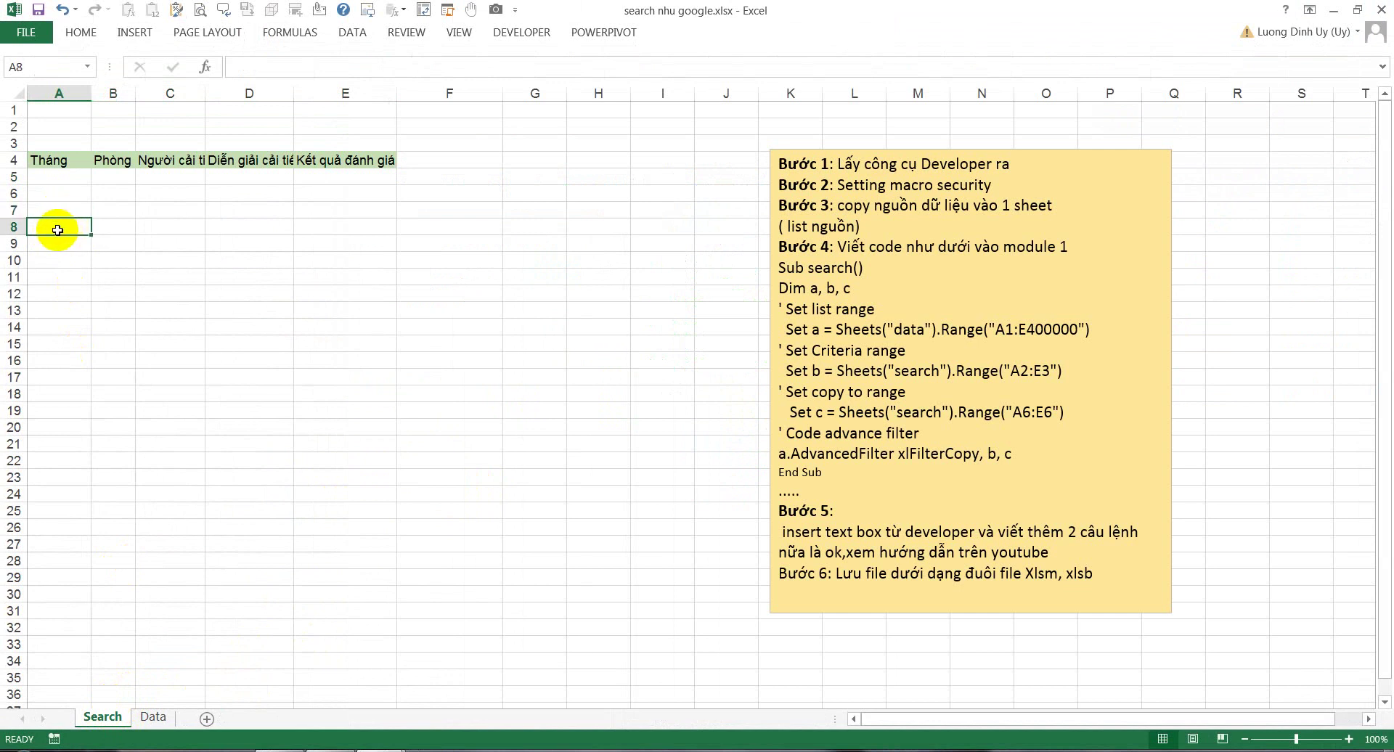
{"action": "left_click", "coordinate": [15, 227]}
{"action": "left_click_drag", "start_coordinate": [61, 226], "coordinate": [358, 221]}
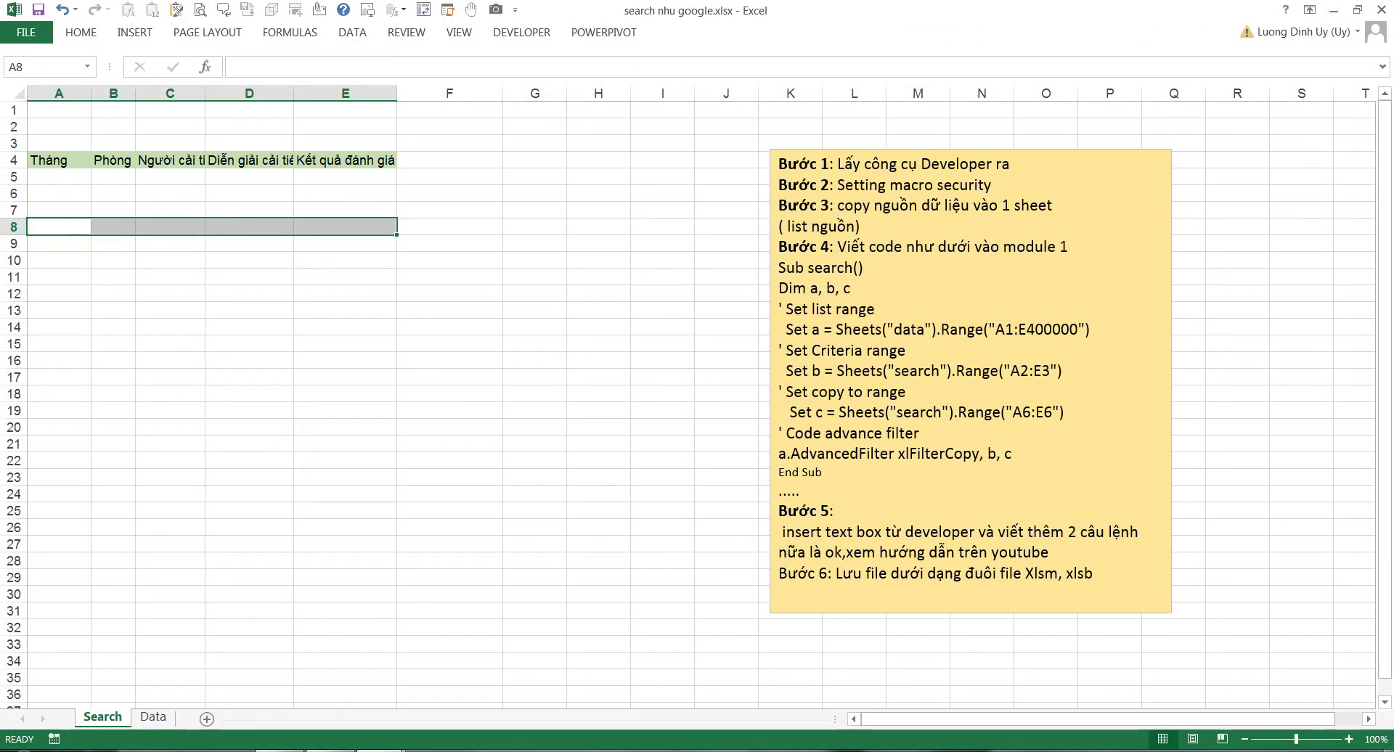
Step: Change the macro's output range from Range("A6:E6") to Range("A8:E8")
{"action": "left_click", "coordinate": [455, 689]}
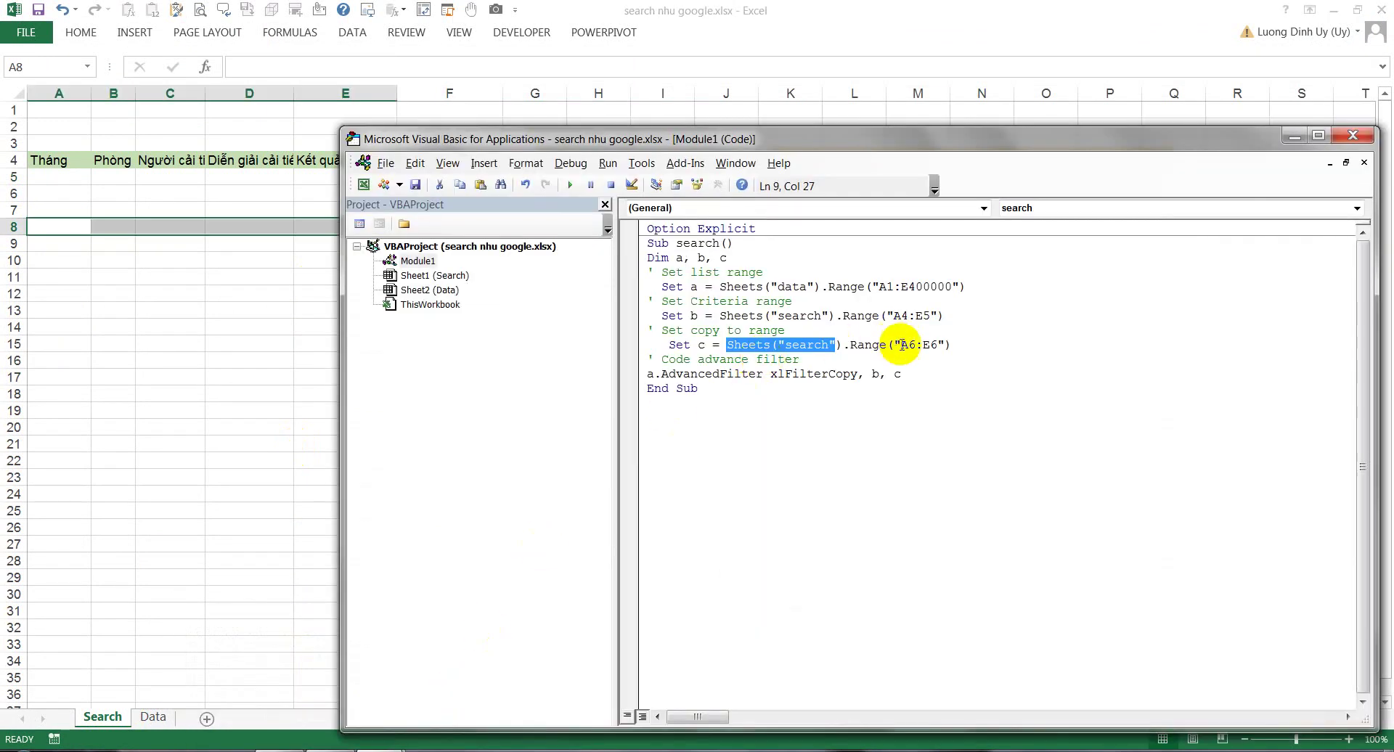
{"action": "left_click_drag", "start_coordinate": [909, 346], "coordinate": [915, 346]}
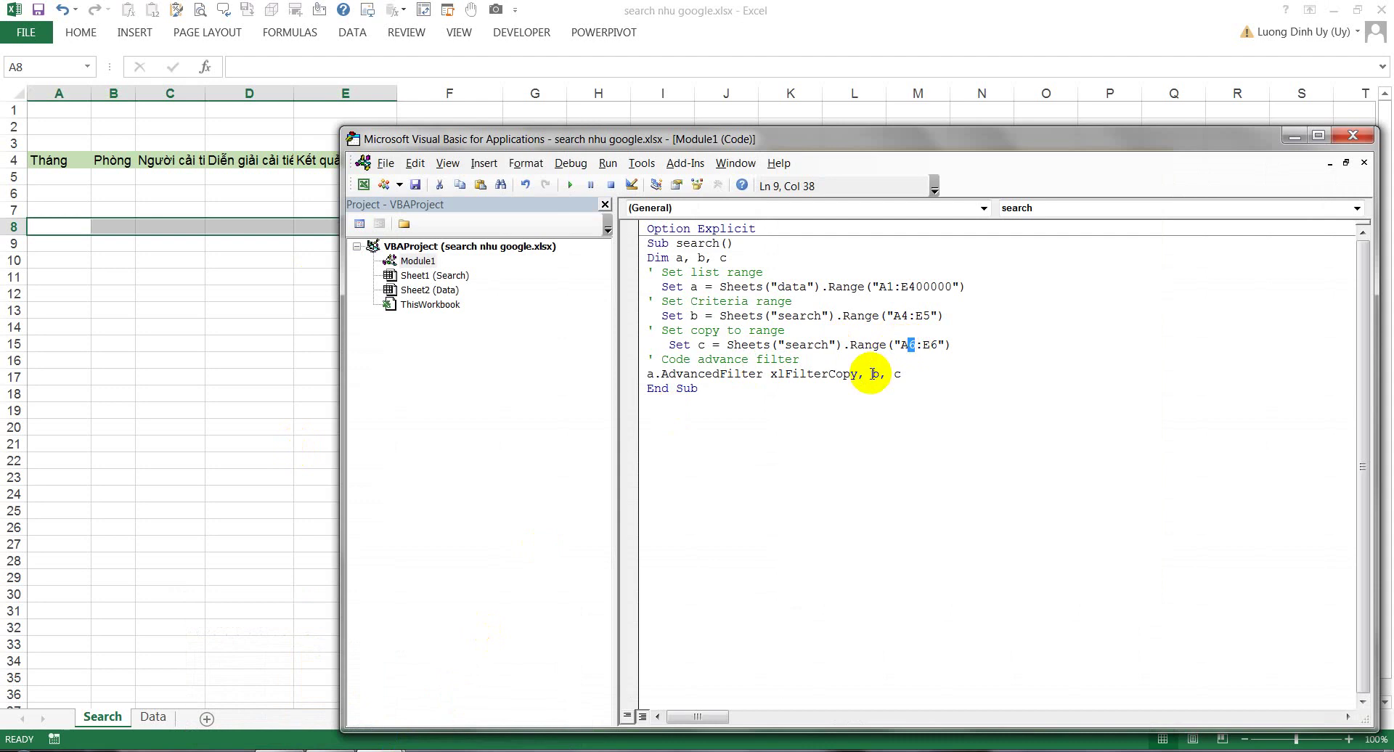
{"action": "type", "text": "8"}
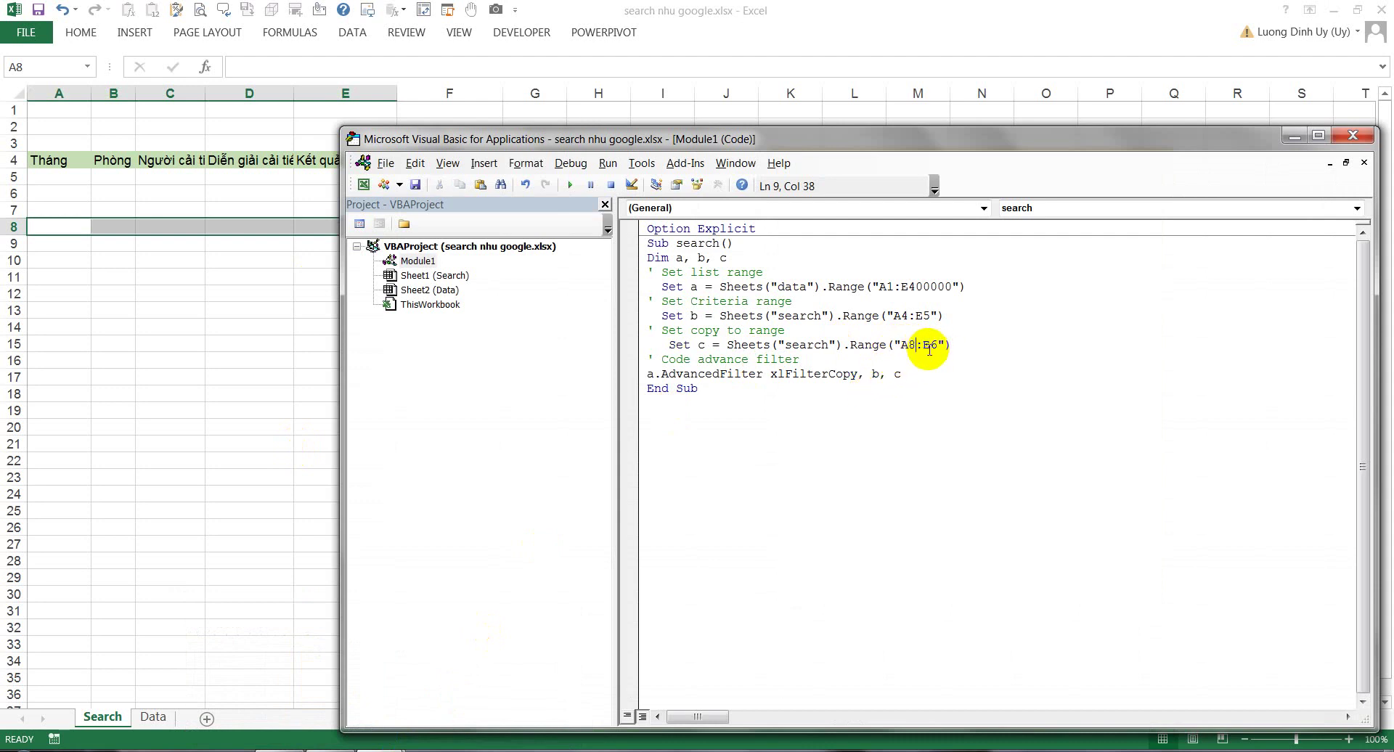
{"action": "left_click_drag", "start_coordinate": [941, 344], "coordinate": [900, 346]}
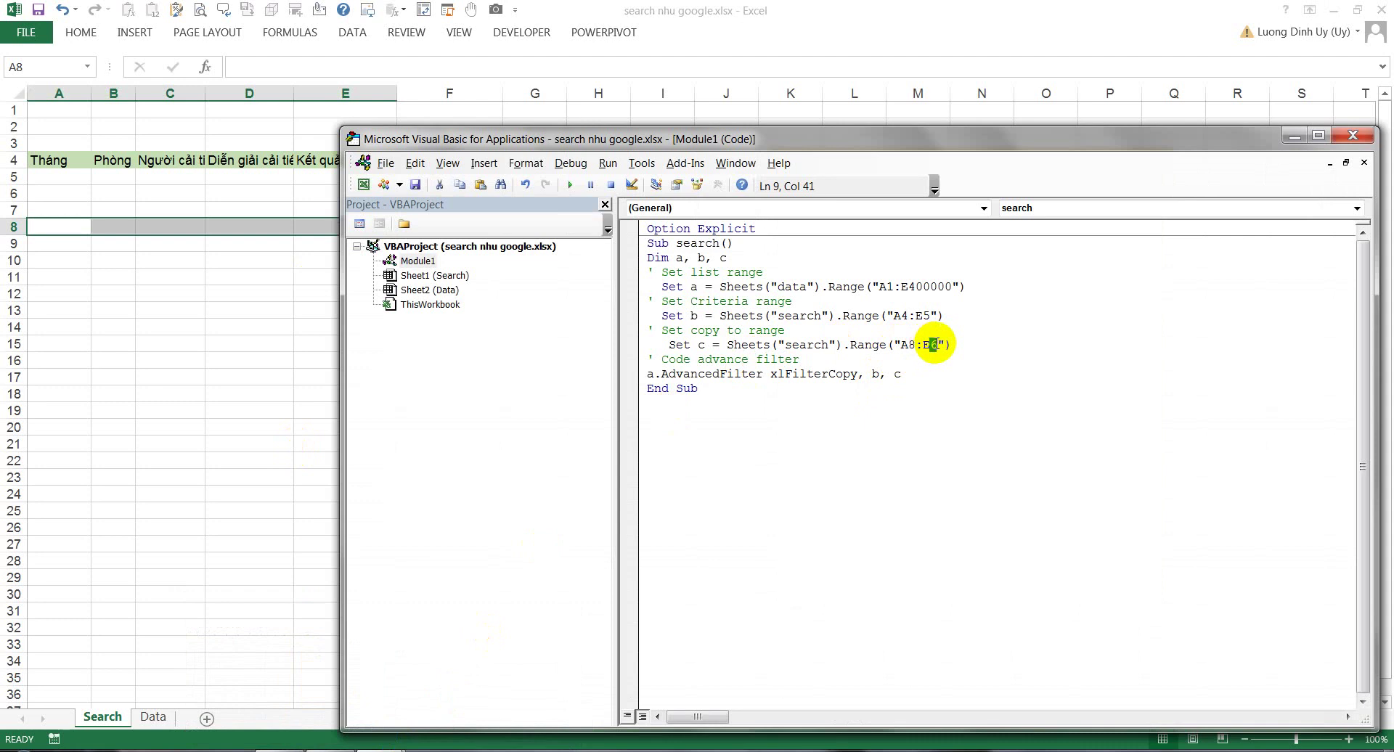
{"action": "type", "text": "8"}
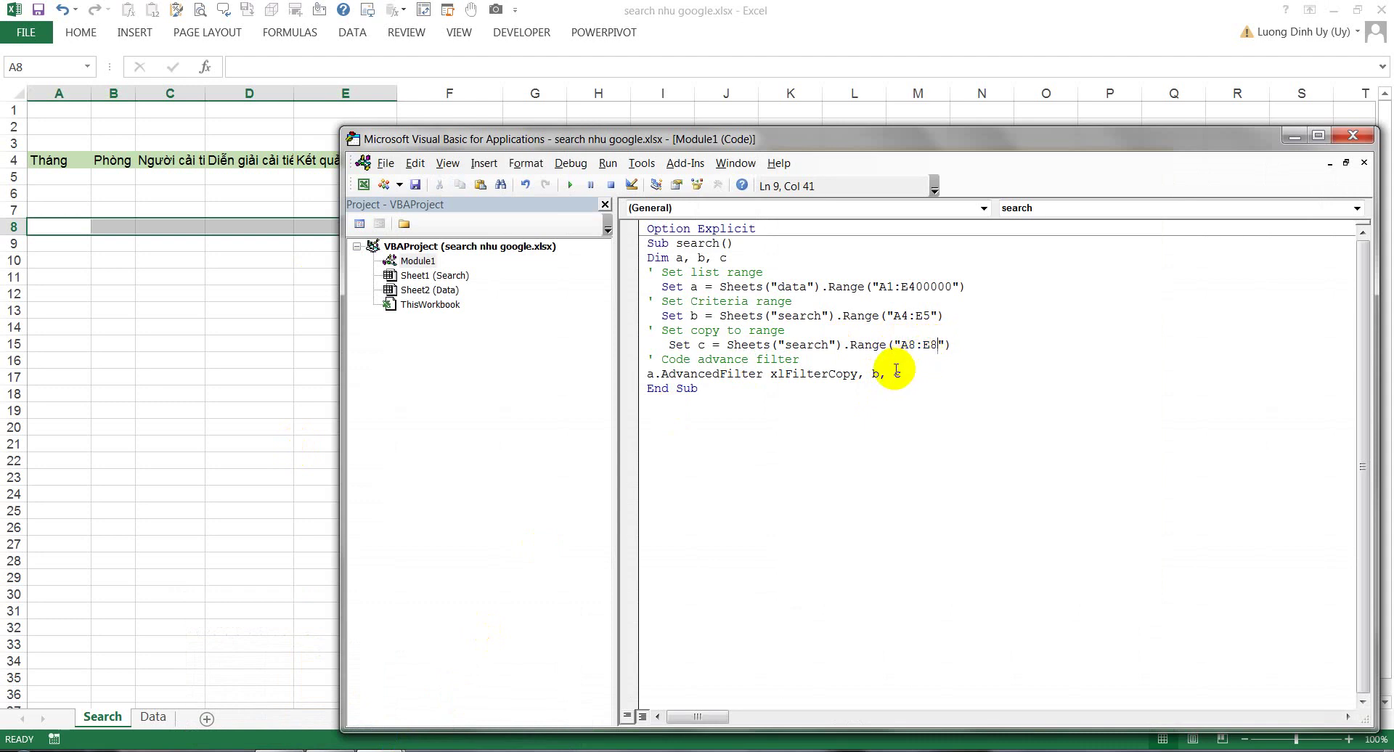
Step: Review the AdvancedFilter line and Module1 code, then minimize the VBA editor
{"action": "left_click", "coordinate": [636, 377]}
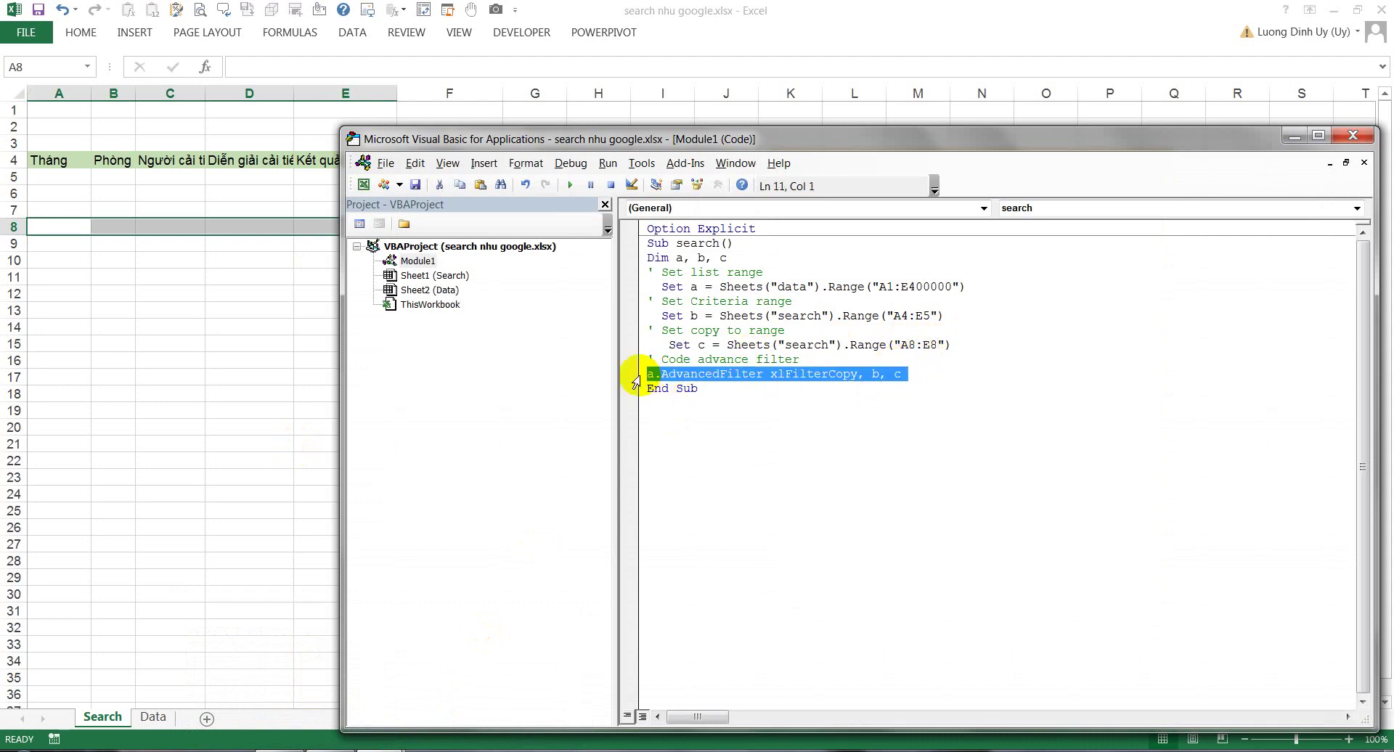
{"action": "left_click", "coordinate": [939, 394]}
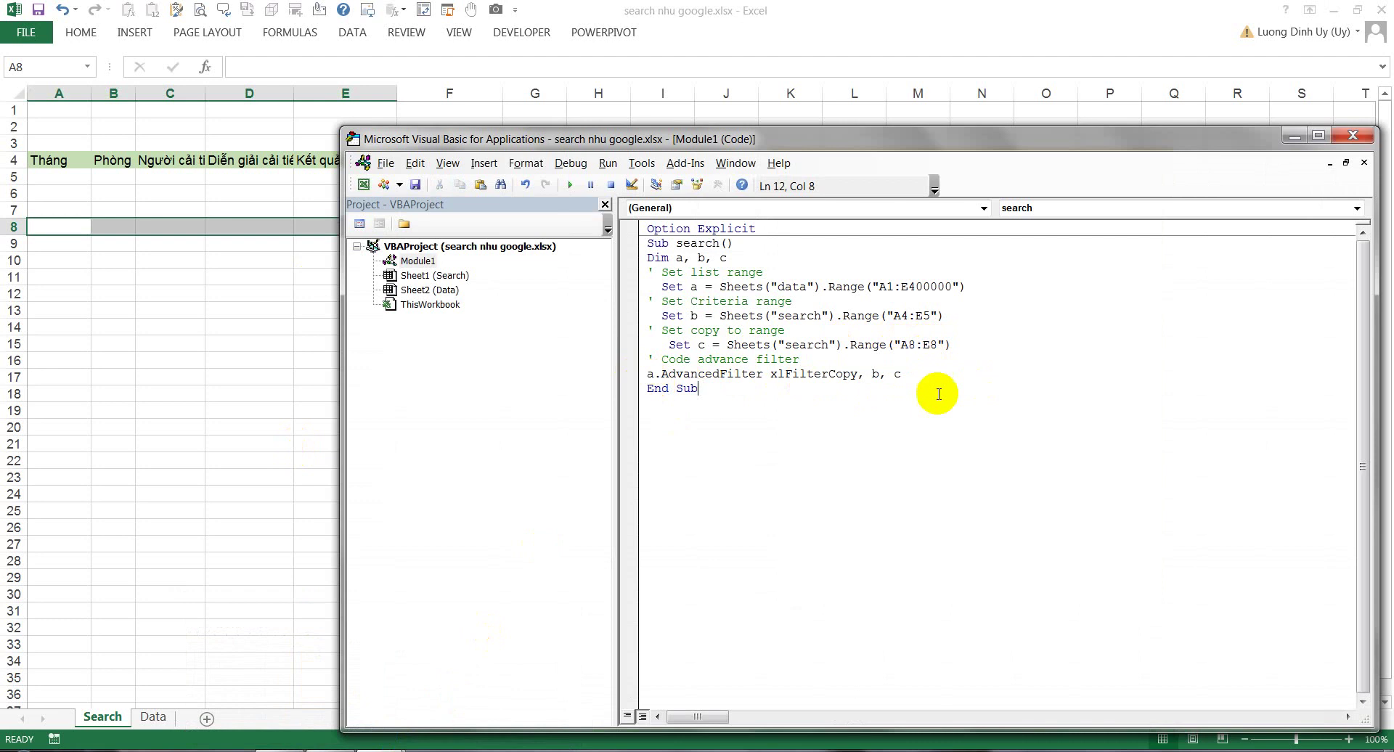
{"action": "left_click", "coordinate": [632, 376]}
{"action": "left_click", "coordinate": [765, 385]}
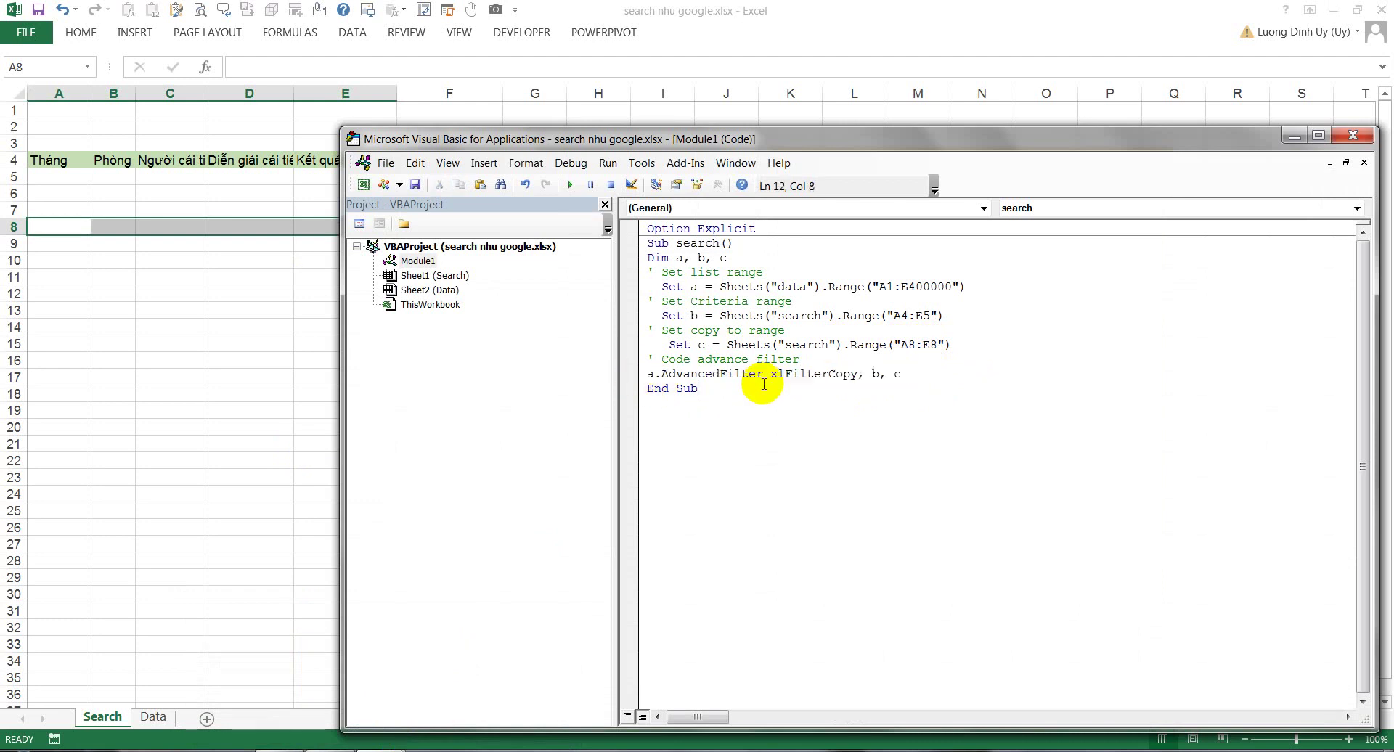
{"action": "left_click", "coordinate": [639, 378]}
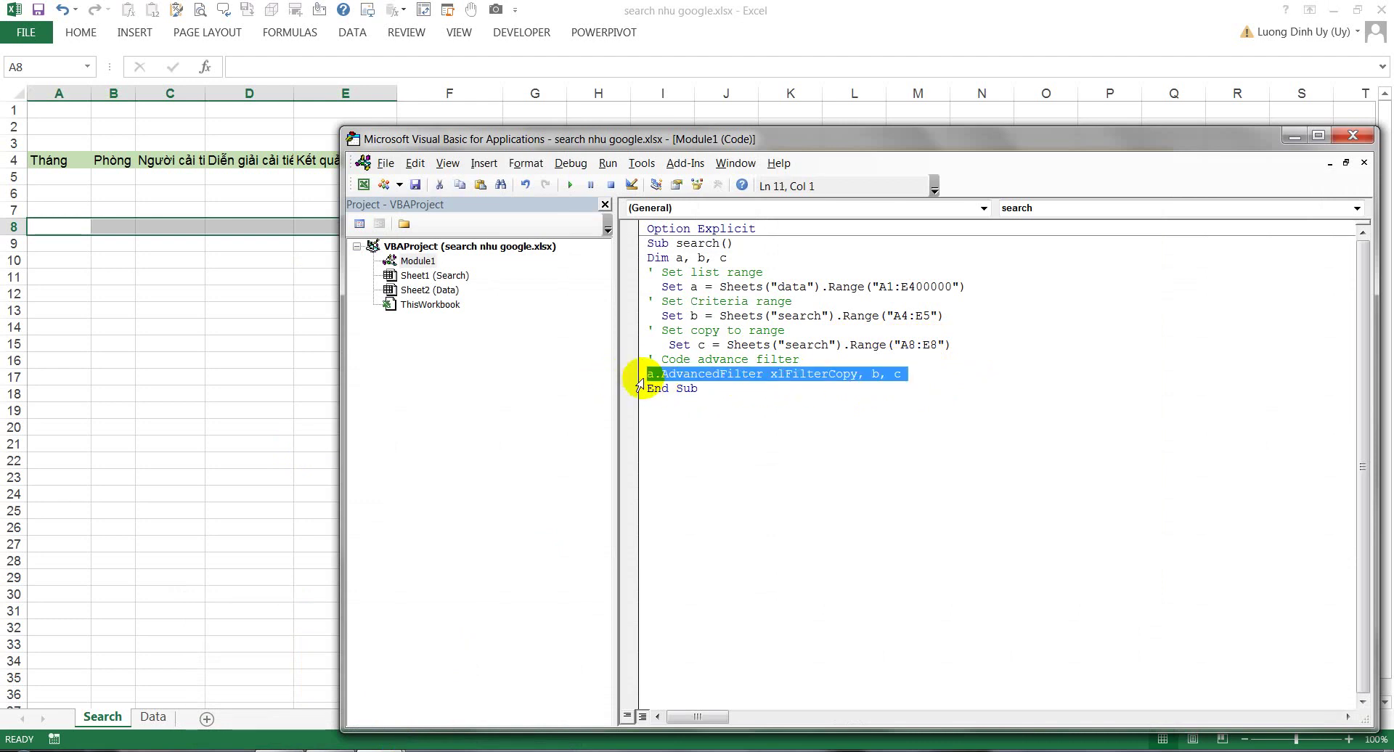
{"action": "left_click", "coordinate": [699, 367]}
{"action": "left_click_drag", "start_coordinate": [646, 243], "coordinate": [663, 391]}
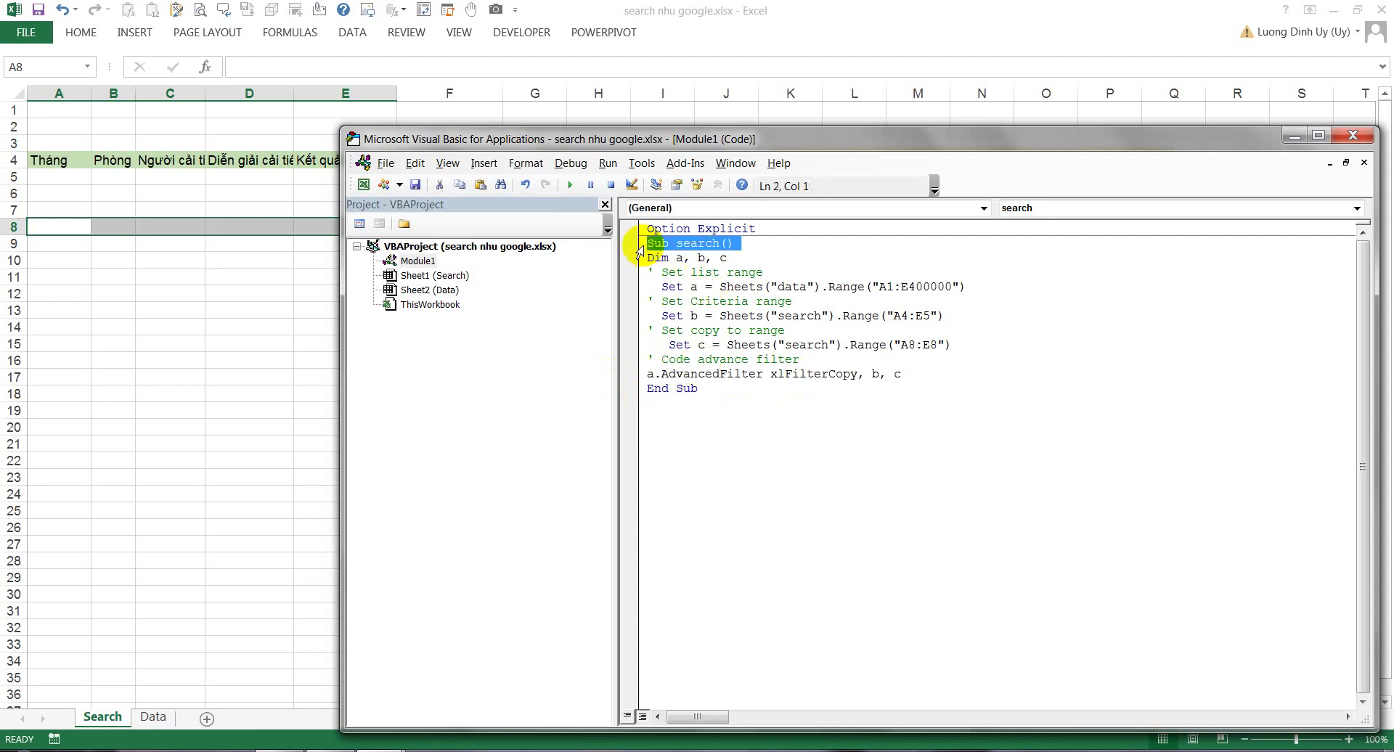
{"action": "left_click", "coordinate": [409, 263]}
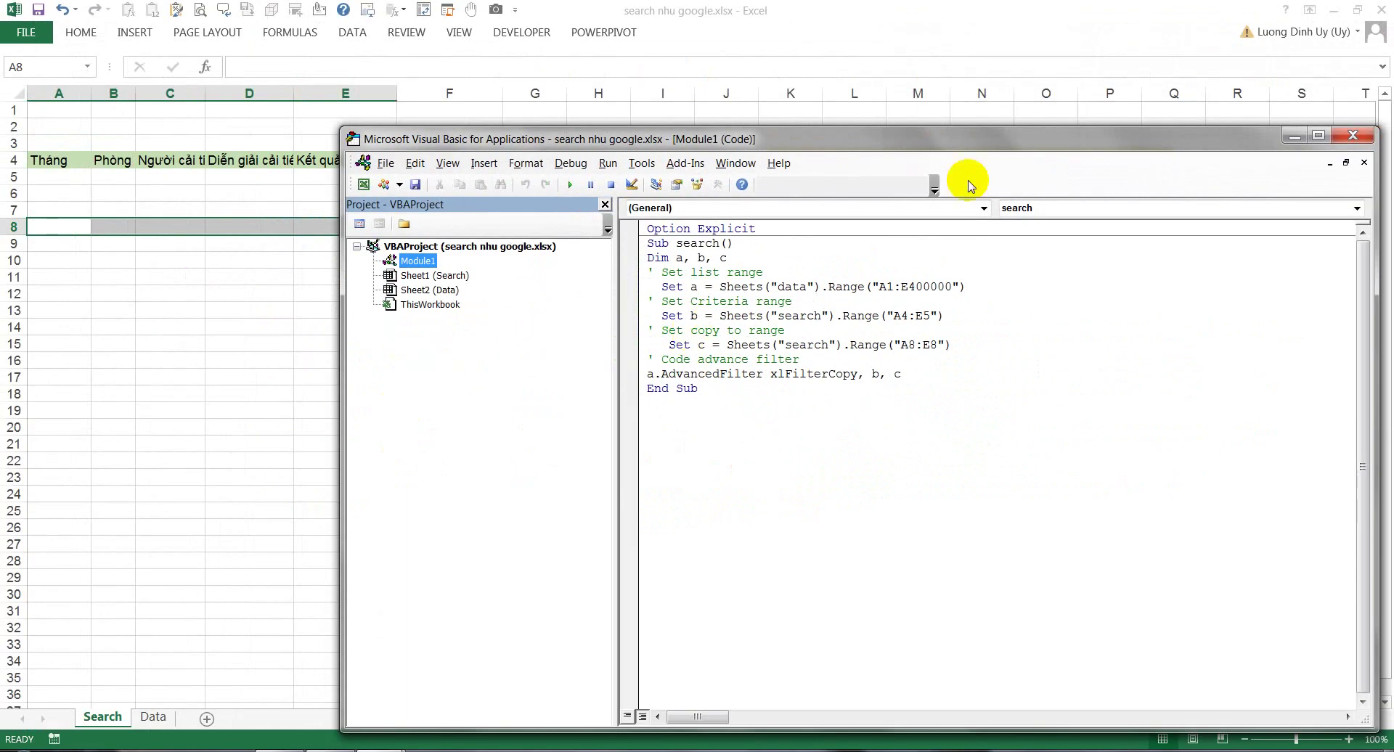
{"action": "left_click", "coordinate": [1286, 141]}
Step: Draw a rectangle shape over cells H4:I5 on the Search sheet
{"action": "left_click", "coordinate": [441, 232]}
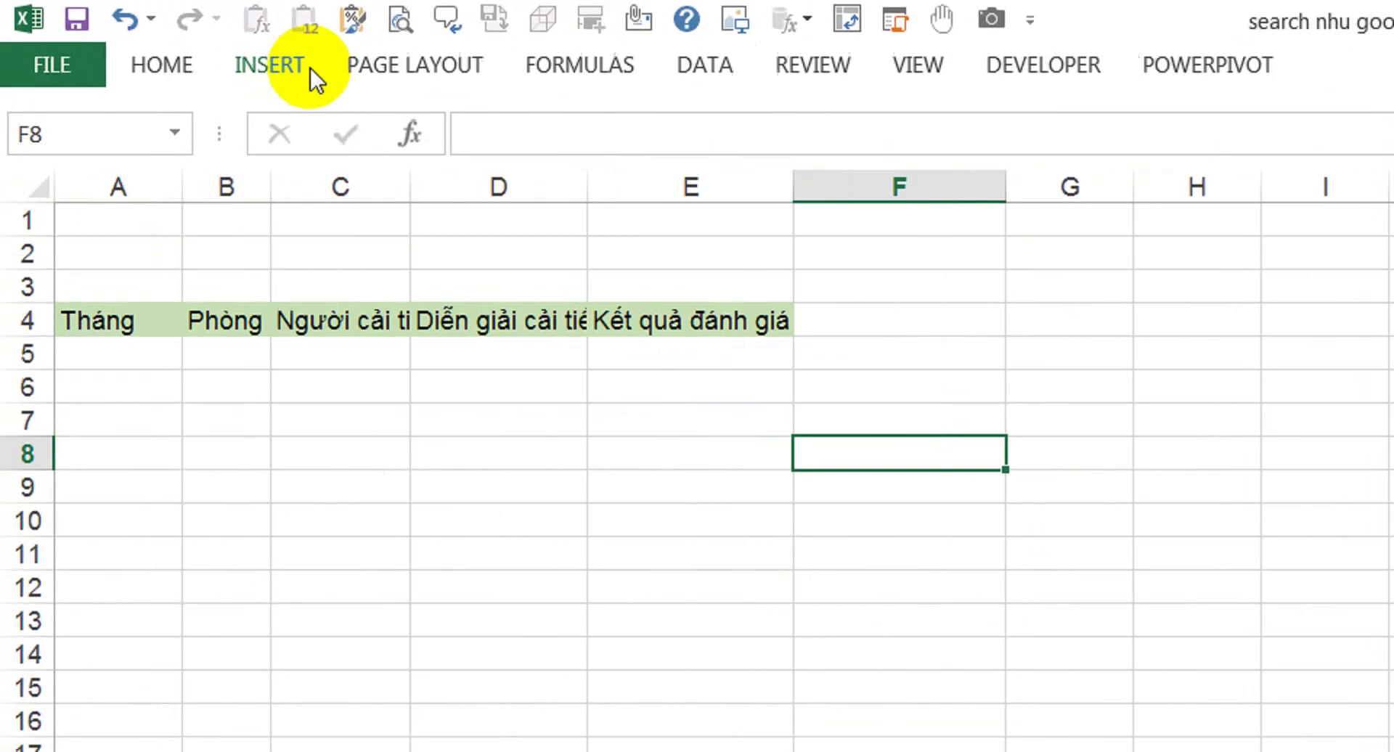
{"action": "left_click", "coordinate": [156, 36]}
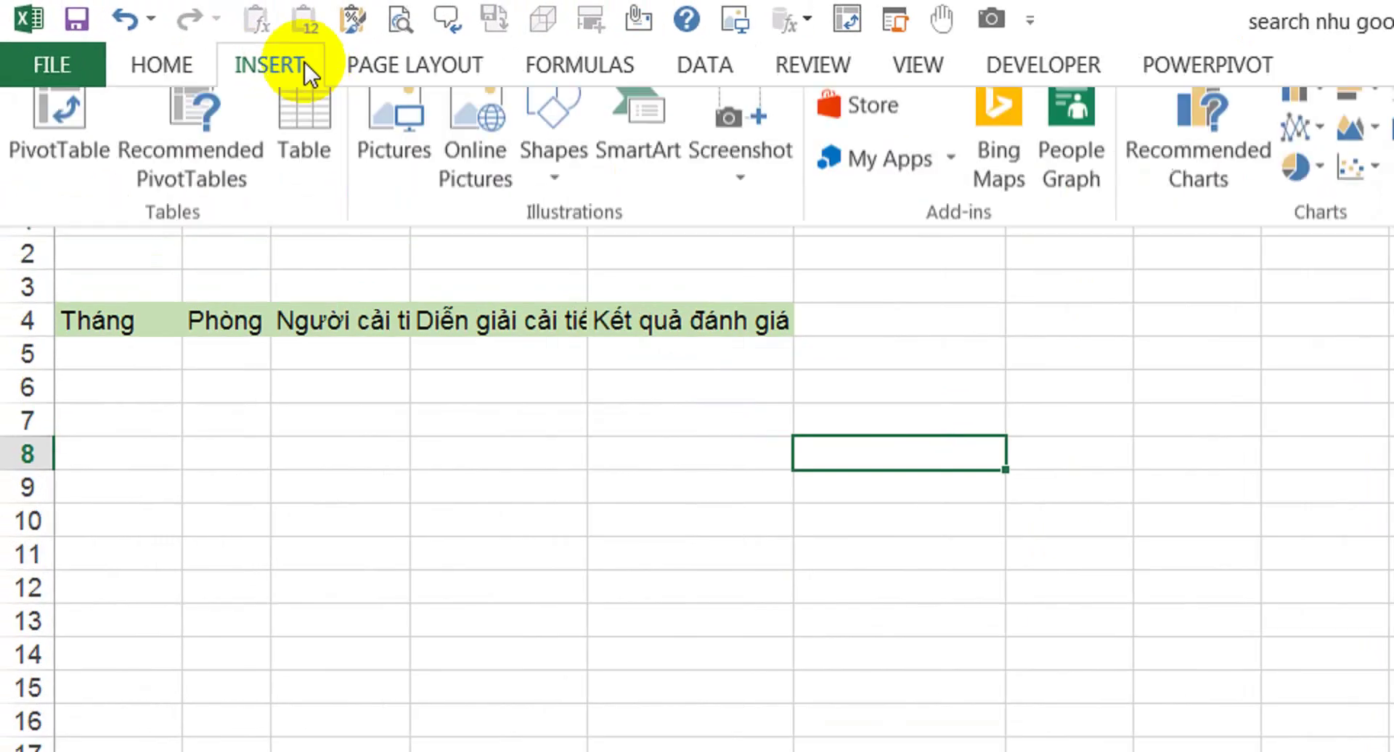
{"action": "left_click", "coordinate": [563, 194]}
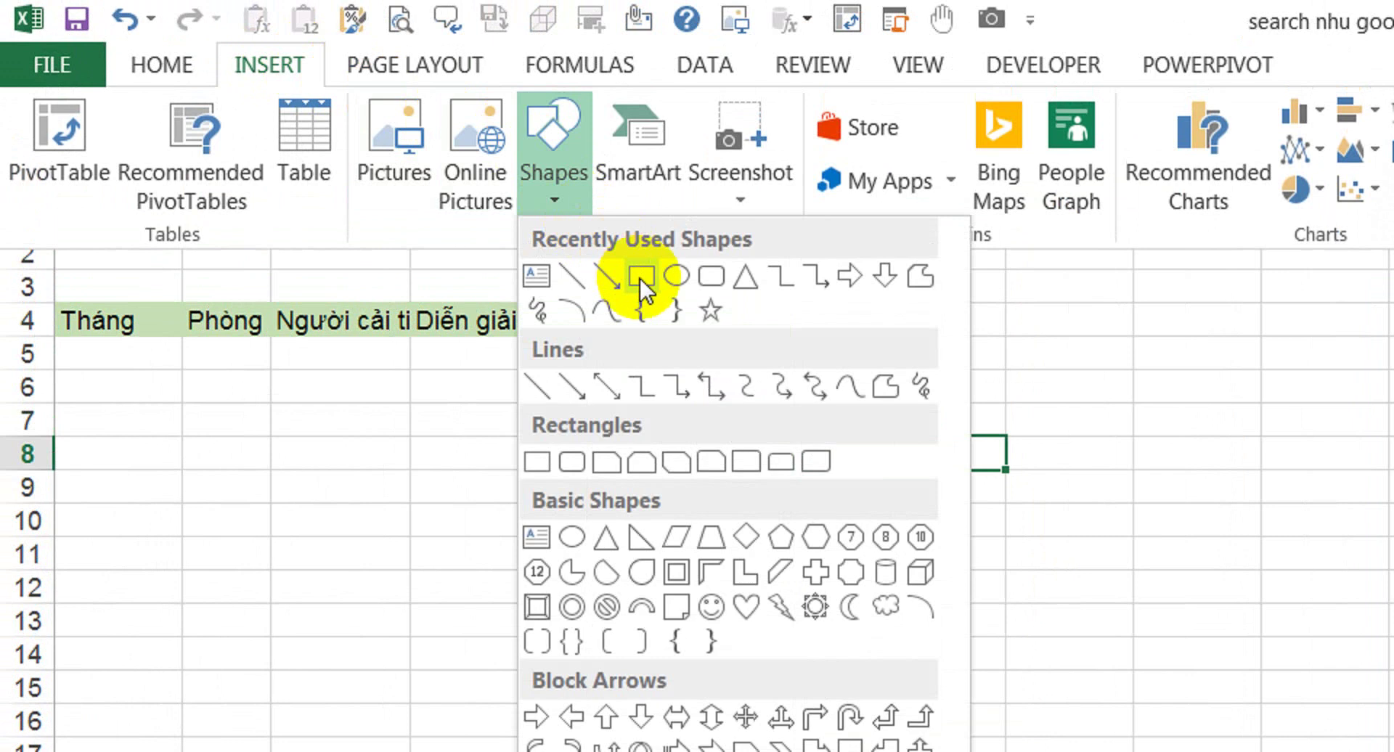
{"action": "left_click", "coordinate": [667, 284]}
{"action": "left_click_drag", "start_coordinate": [1119, 318], "coordinate": [1305, 399]}
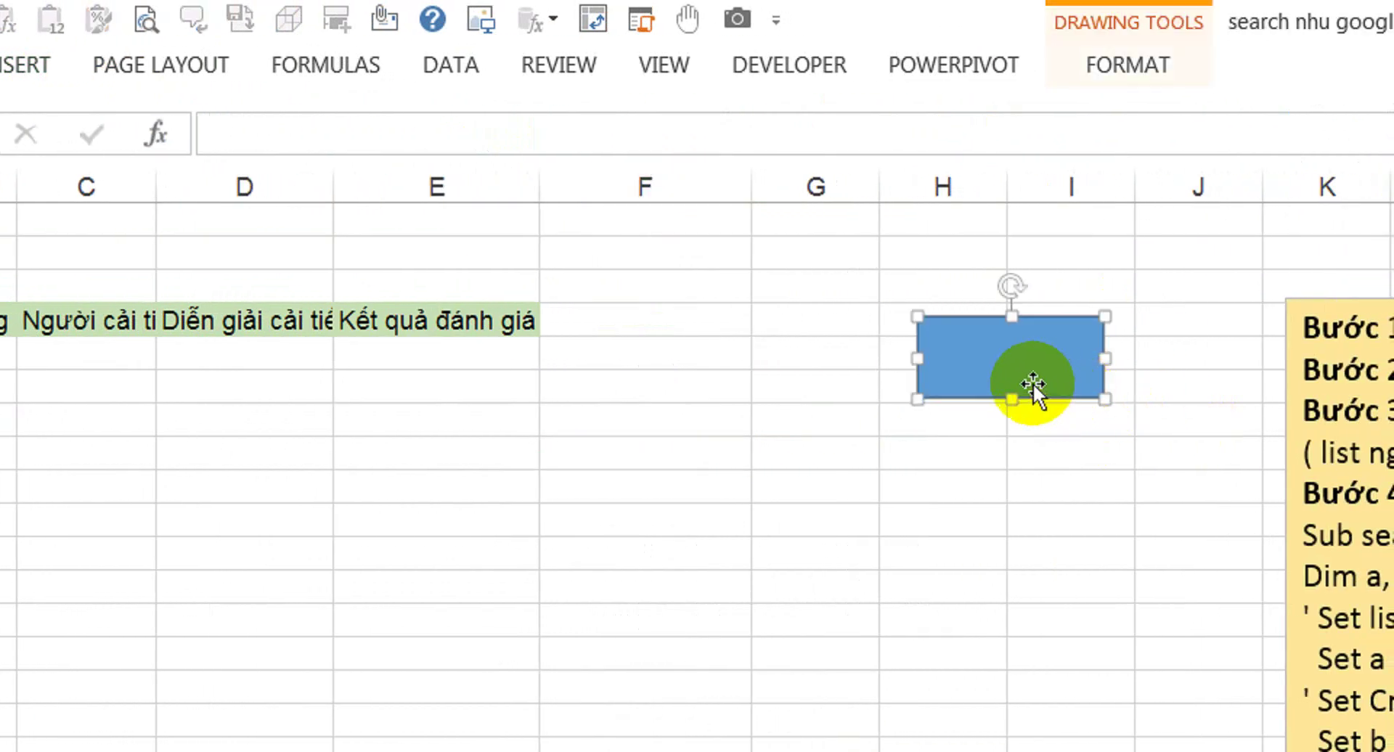
Step: Assign the search macro to the rectangle
{"action": "right_click", "coordinate": [1033, 383]}
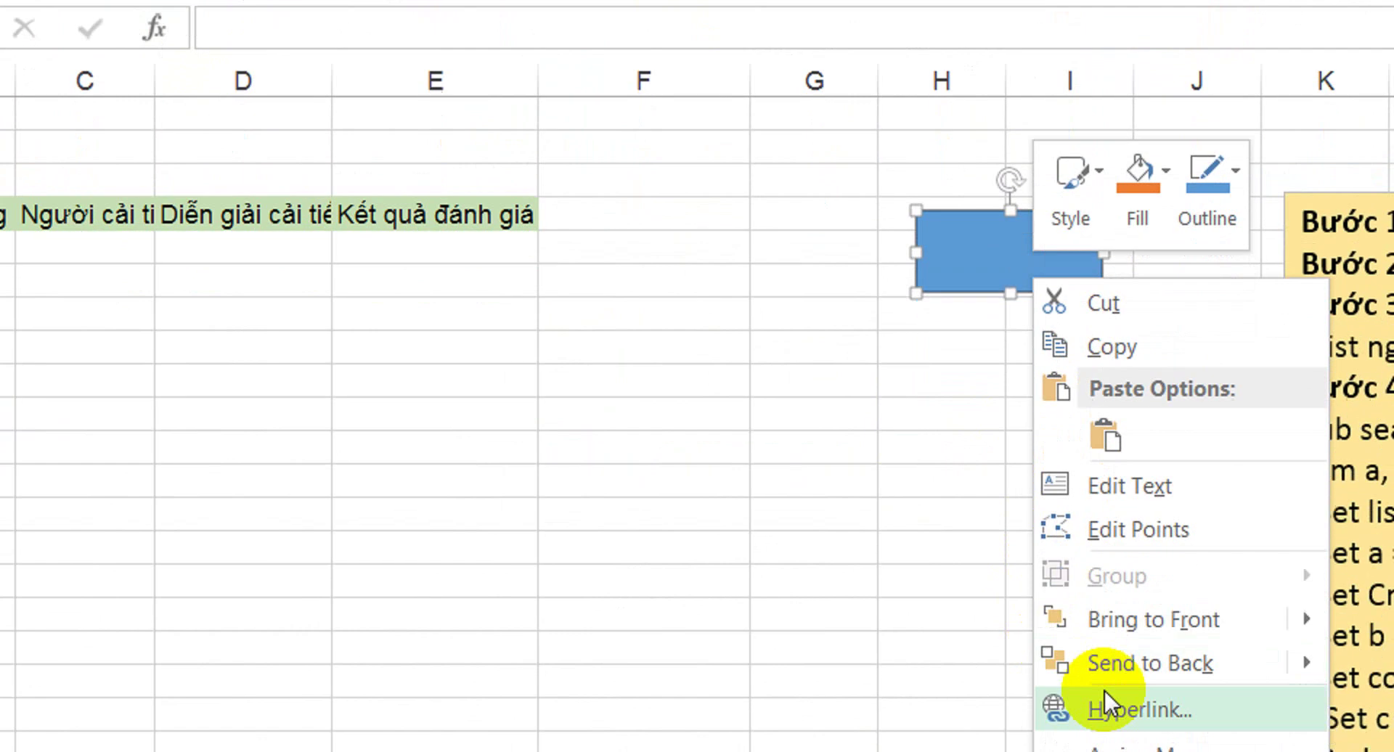
{"action": "left_click", "coordinate": [1111, 748]}
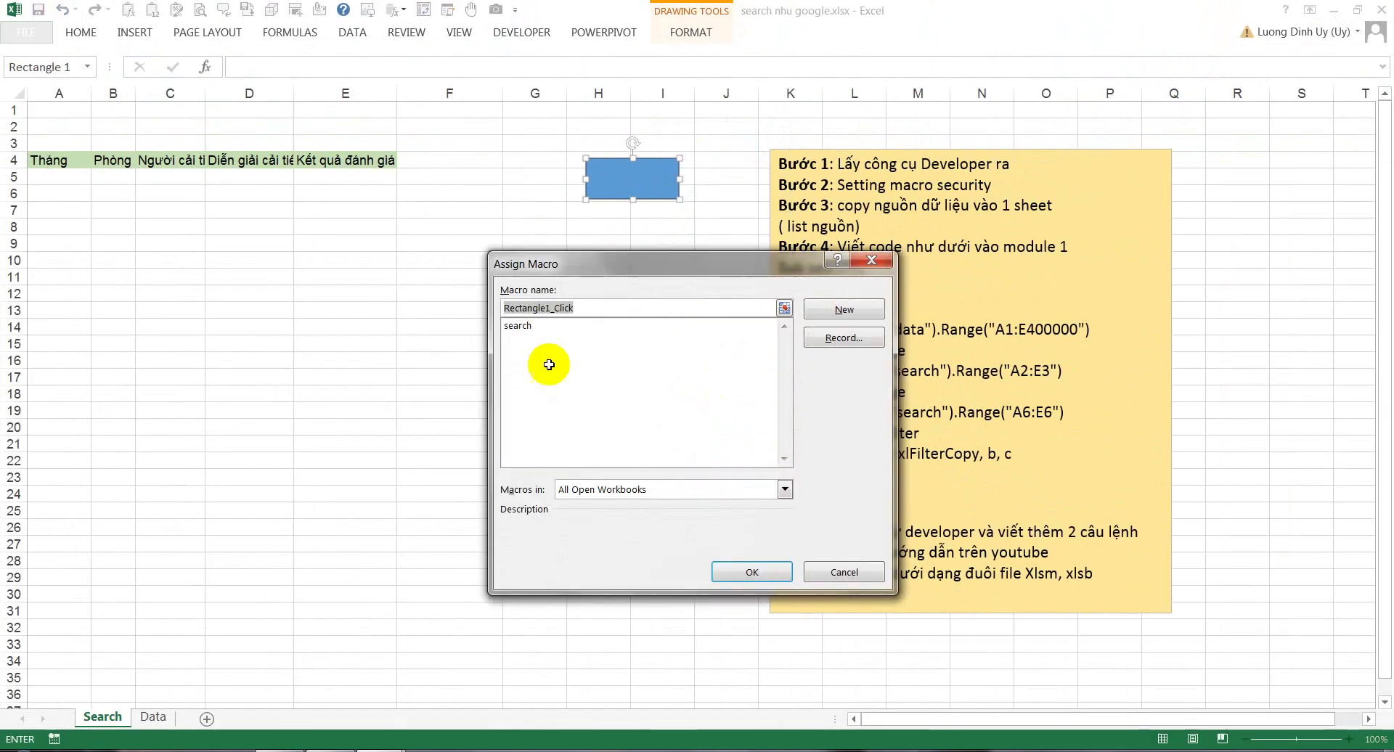
{"action": "left_click", "coordinate": [527, 326]}
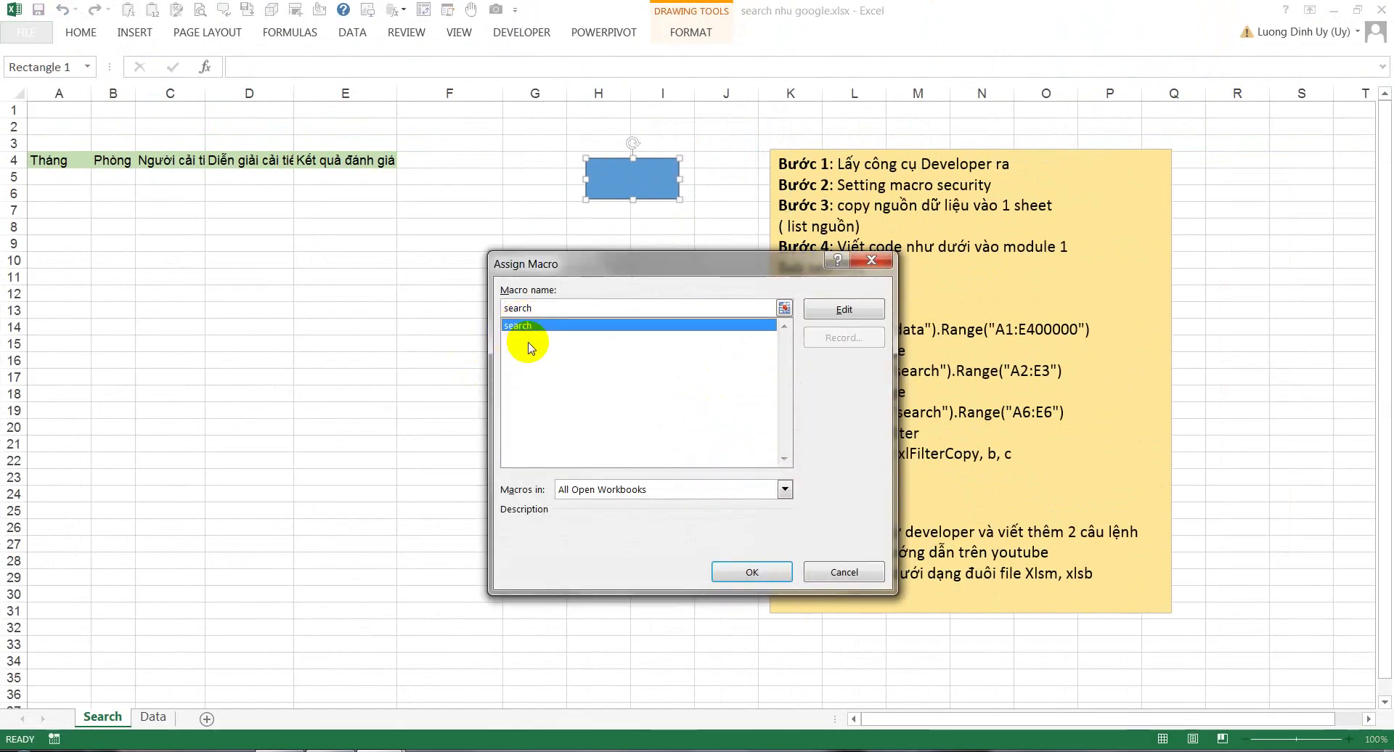
{"action": "left_click", "coordinate": [752, 573]}
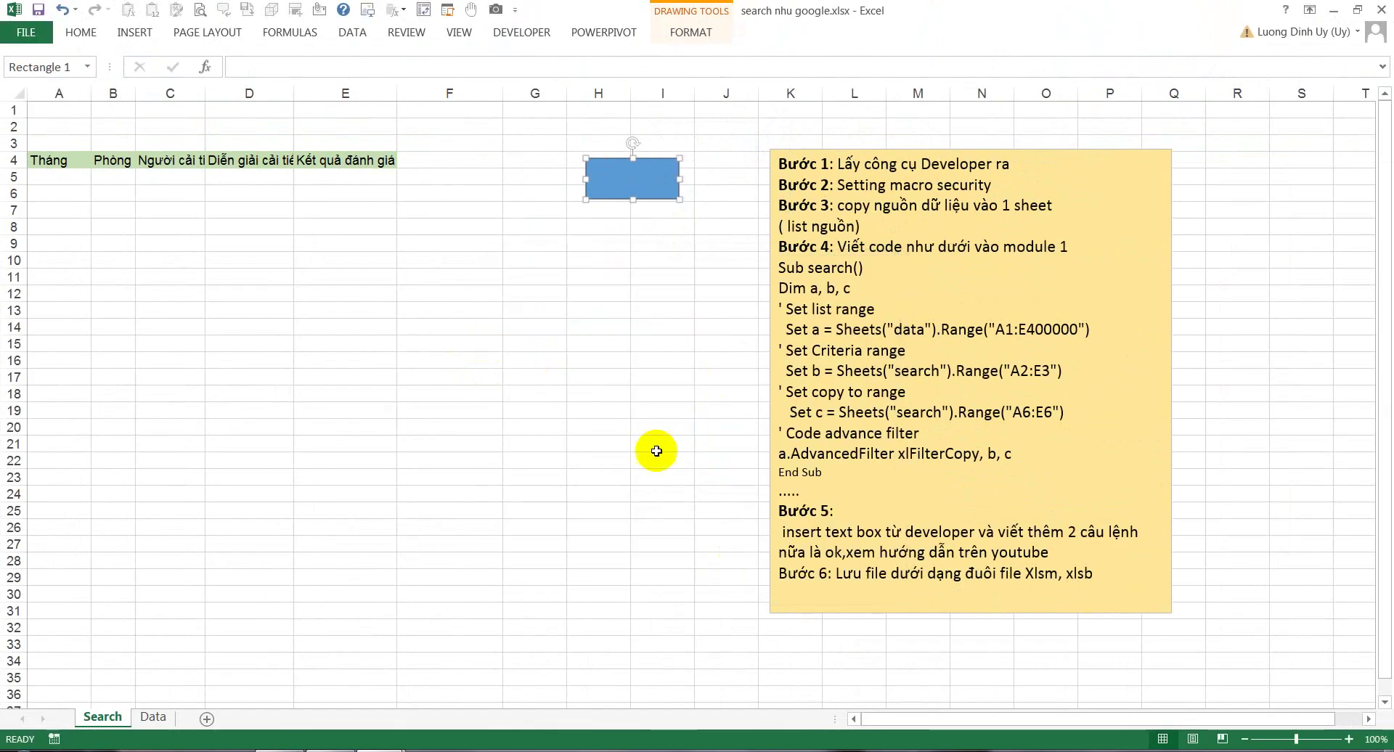
{"action": "left_click", "coordinate": [544, 237]}
Step: Run the search macro, then enter PLC in D5 and rerun it
{"action": "left_click", "coordinate": [617, 187]}
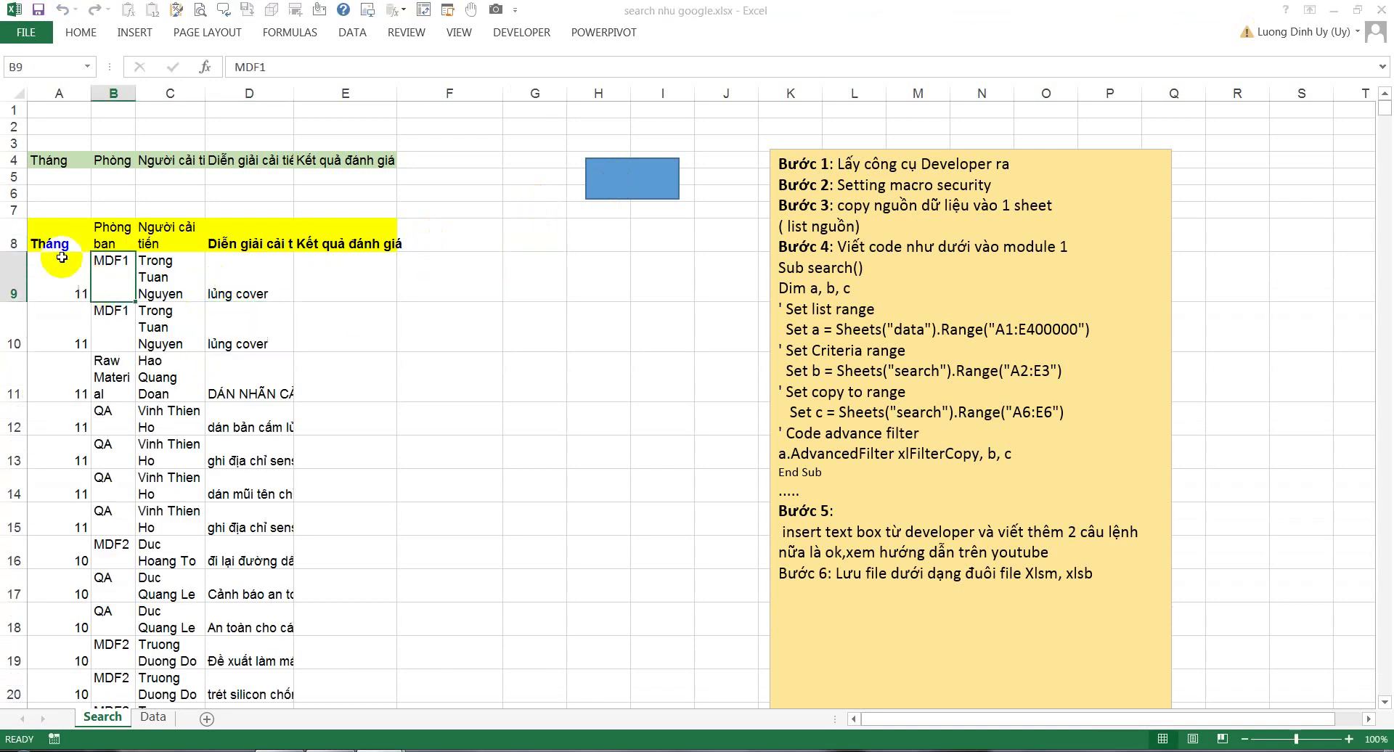
{"action": "left_click_drag", "start_coordinate": [45, 241], "coordinate": [367, 246]}
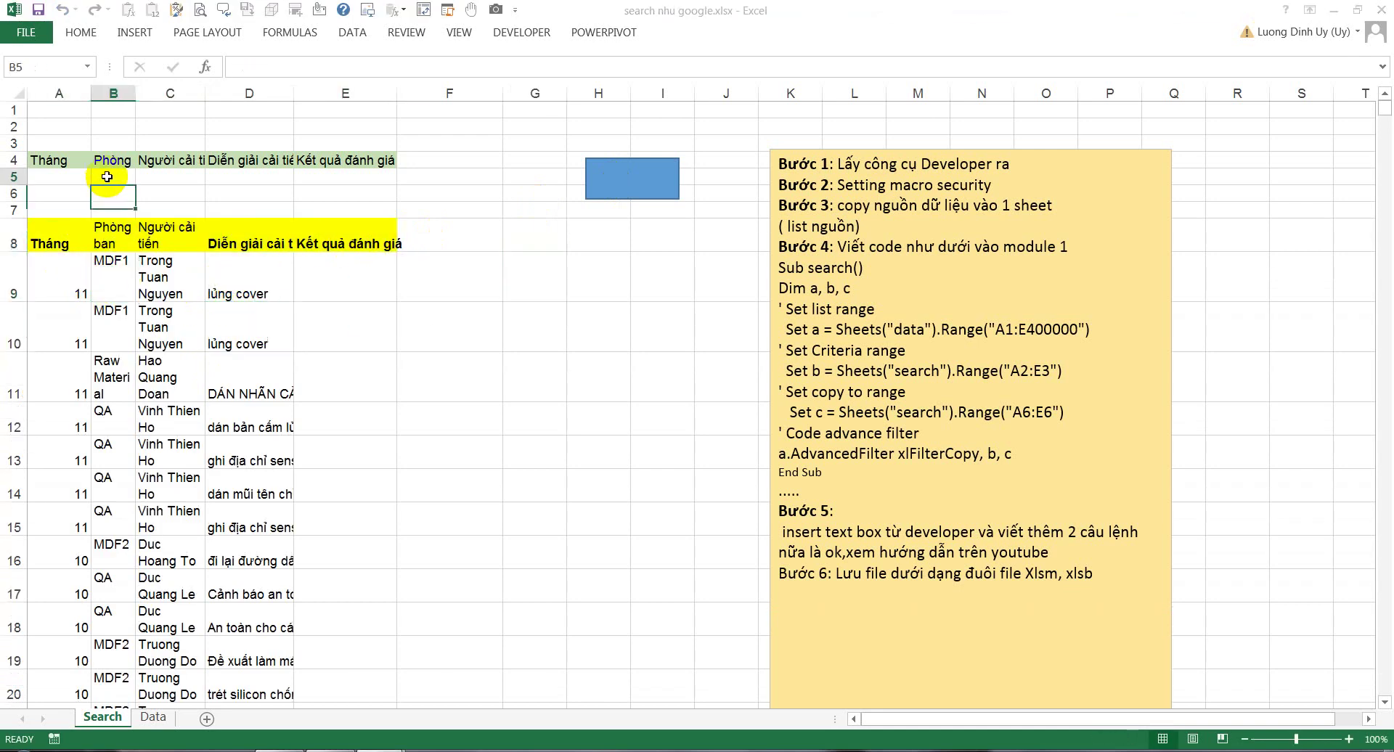
{"action": "left_click", "coordinate": [249, 175]}
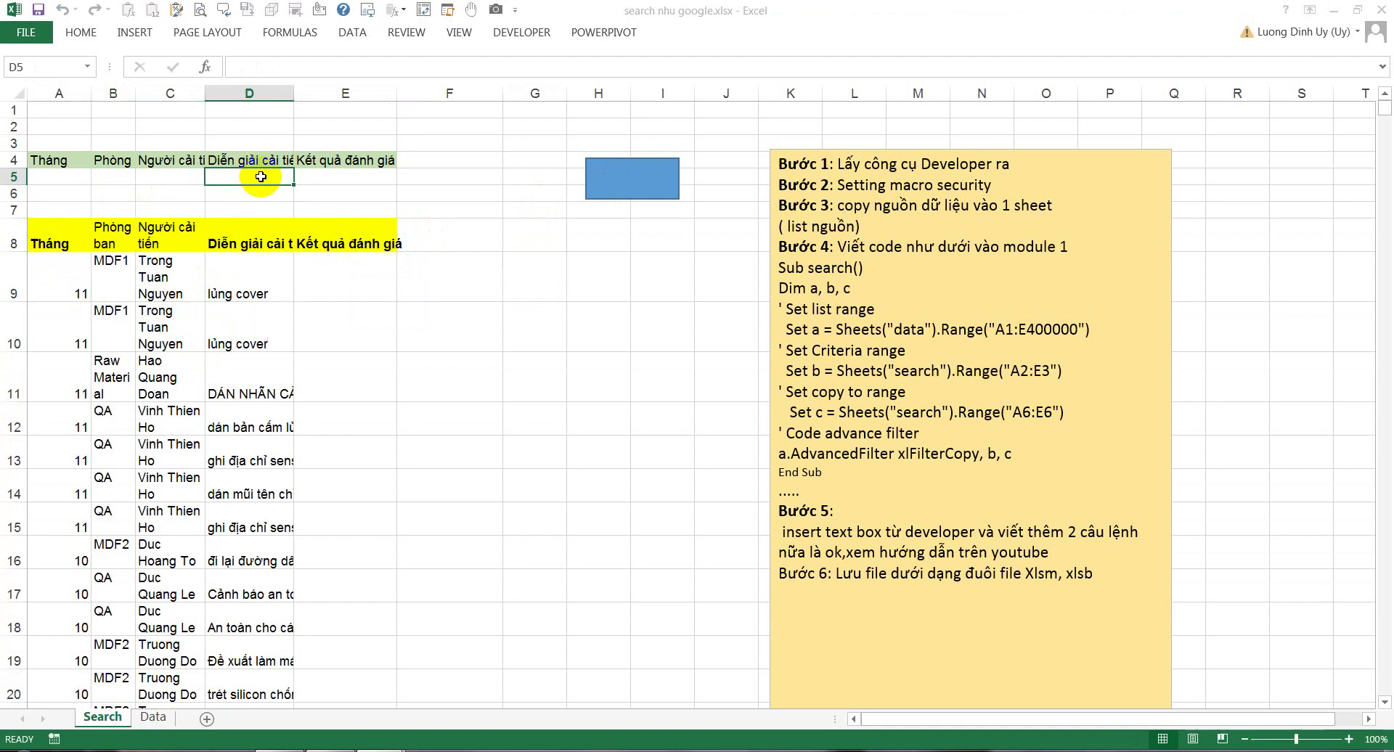
{"action": "type", "text": "DĐ"}
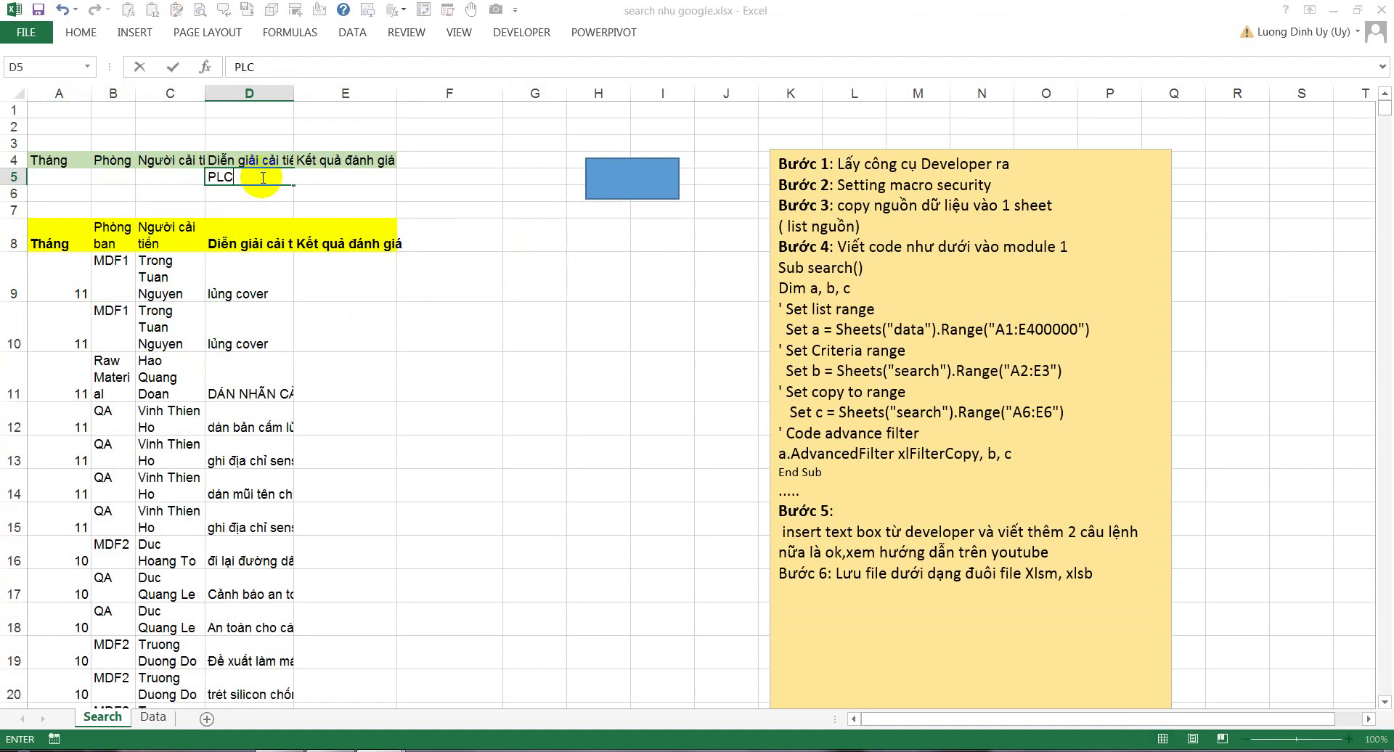
{"action": "left_click", "coordinate": [249, 260]}
{"action": "left_click", "coordinate": [617, 176]}
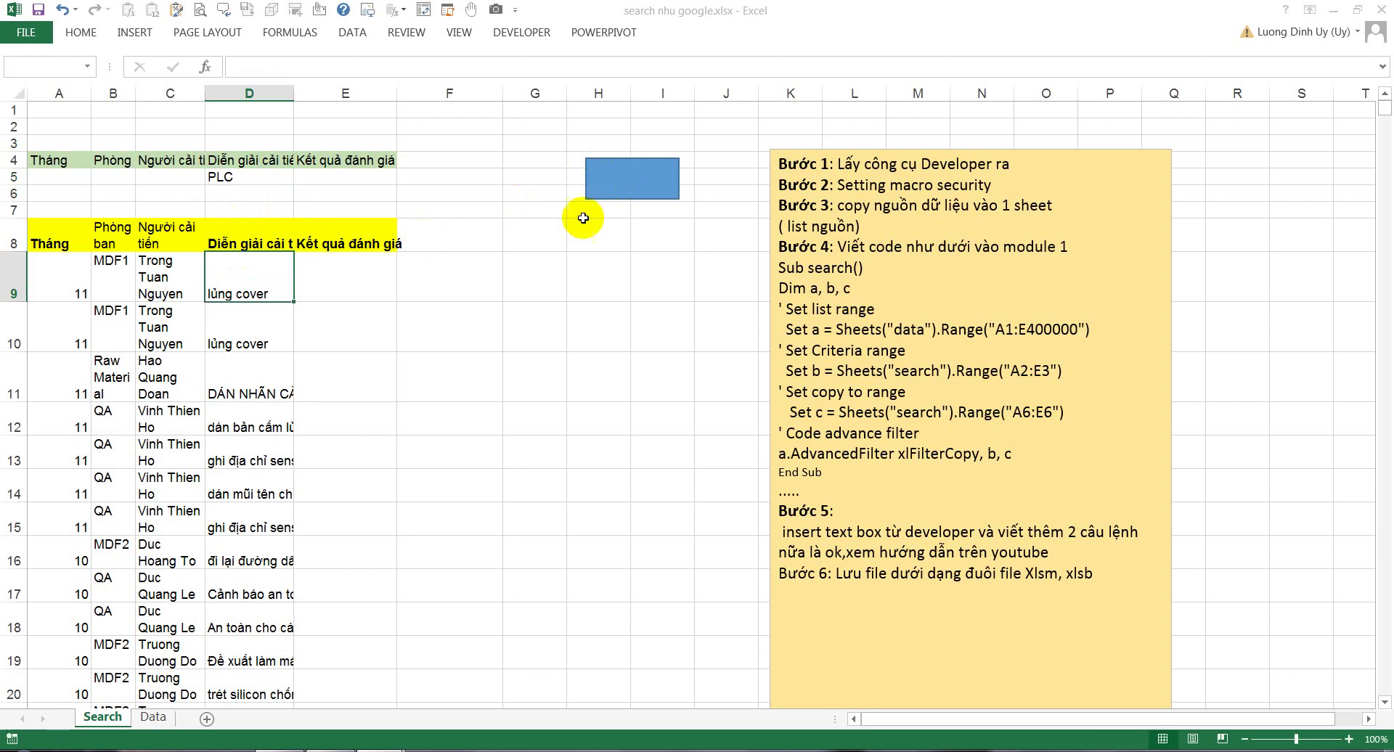
Step: Inspect the D5 criterion, D8 header and empty result rows after the PLC search
{"action": "left_click", "coordinate": [237, 181]}
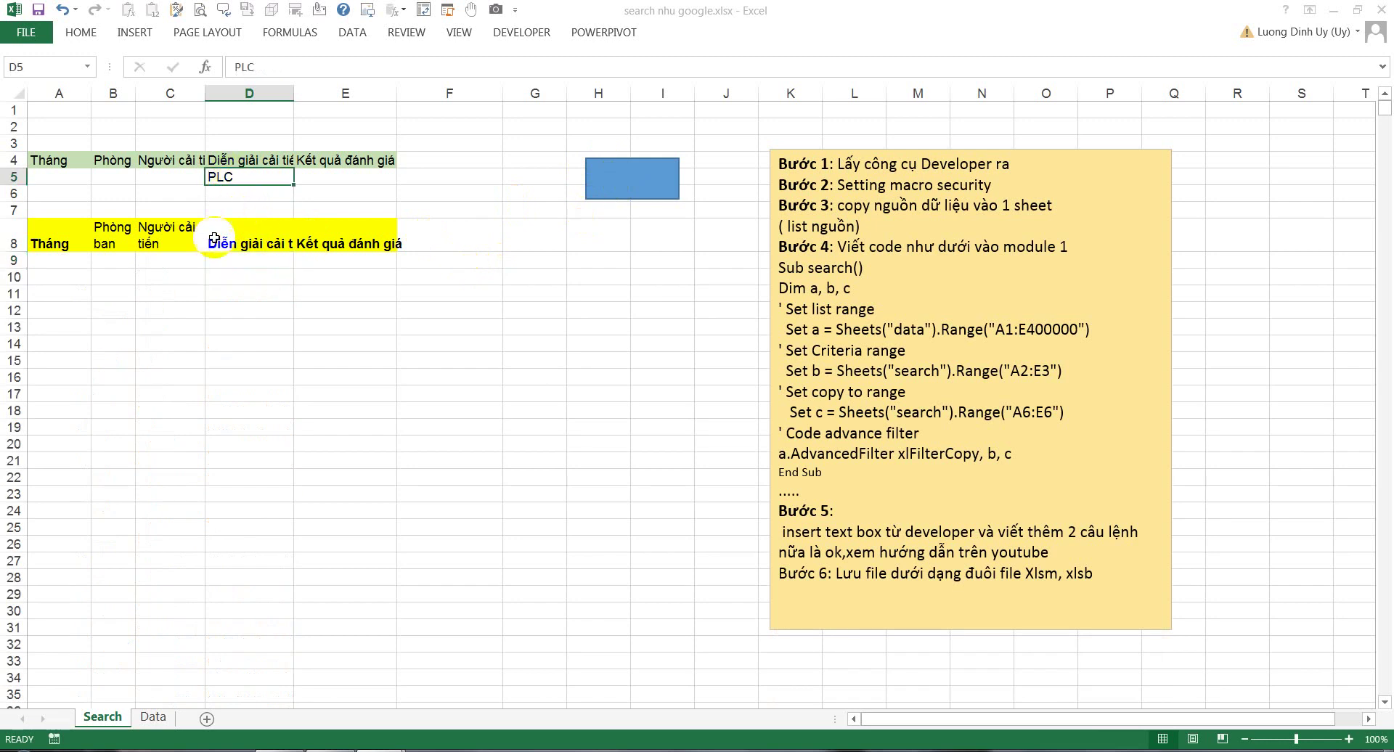
{"action": "left_click", "coordinate": [236, 247]}
{"action": "left_click_drag", "start_coordinate": [81, 236], "coordinate": [368, 240]}
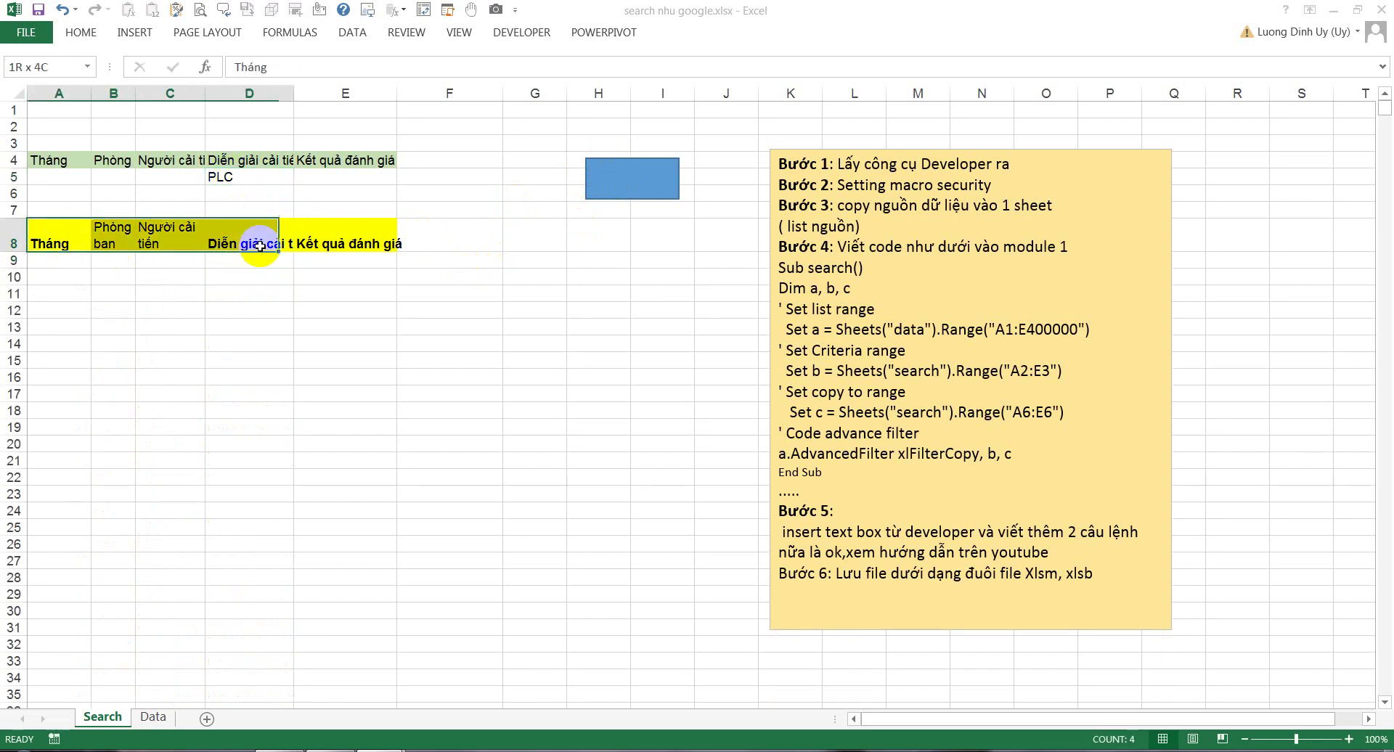
{"action": "left_click", "coordinate": [220, 177]}
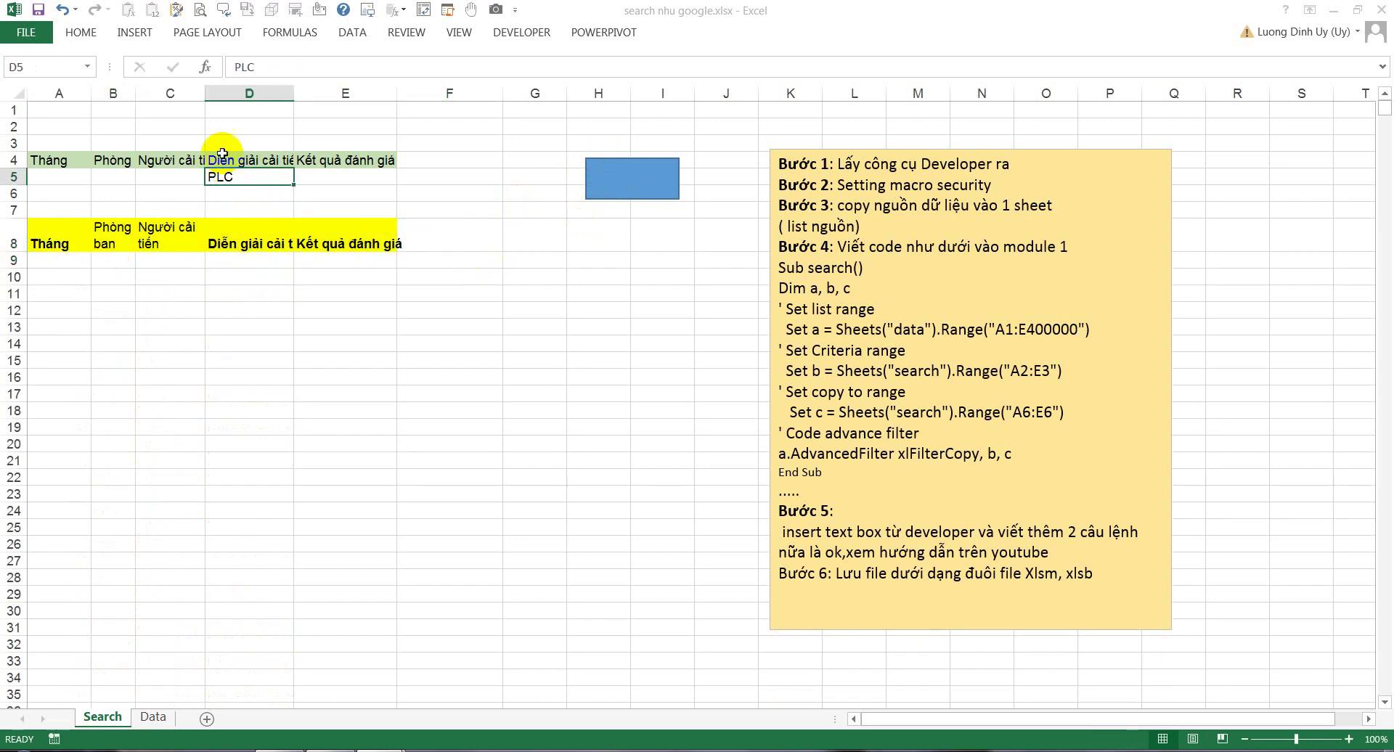
{"action": "left_click", "coordinate": [178, 158]}
Step: Autofit columns C and D, then search for *plc in D5
{"action": "left_click", "coordinate": [240, 160]}
{"action": "left_click", "coordinate": [324, 164]}
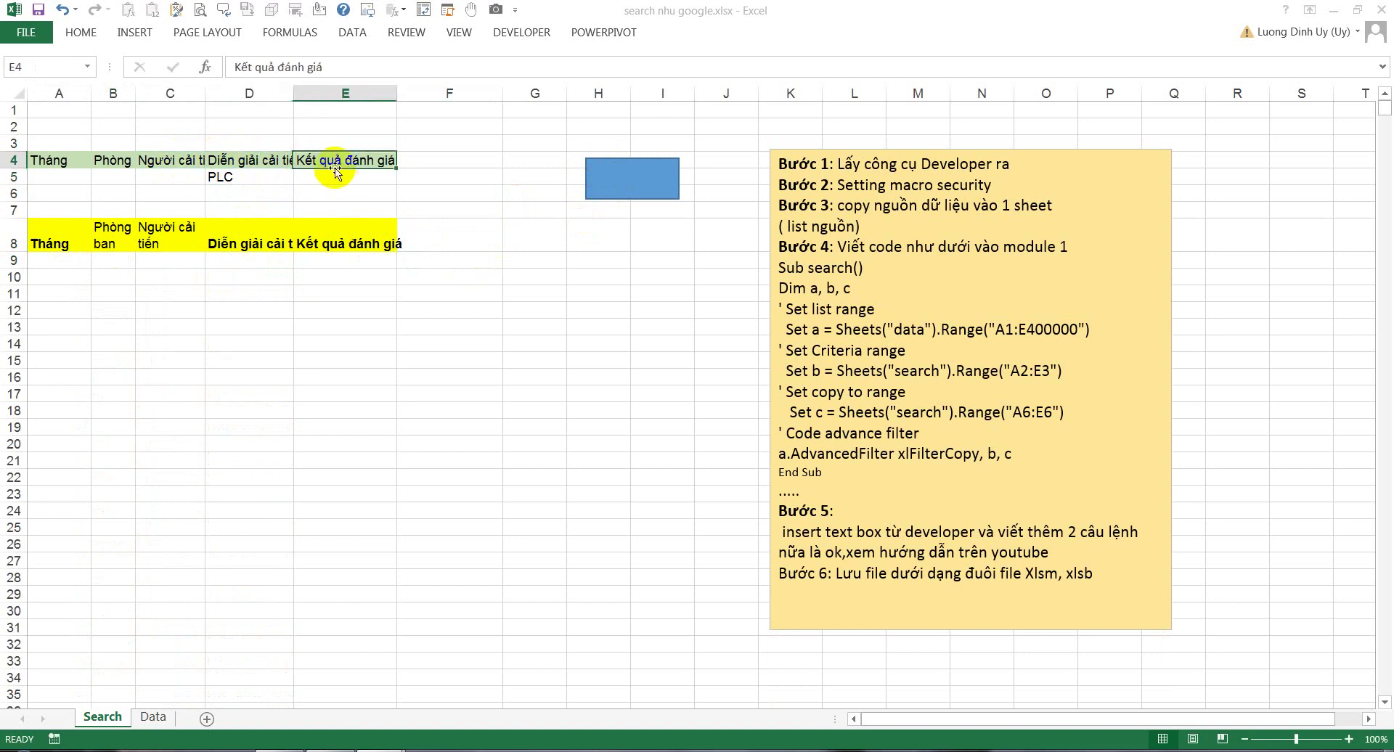
{"action": "double_click", "coordinate": [293, 93]}
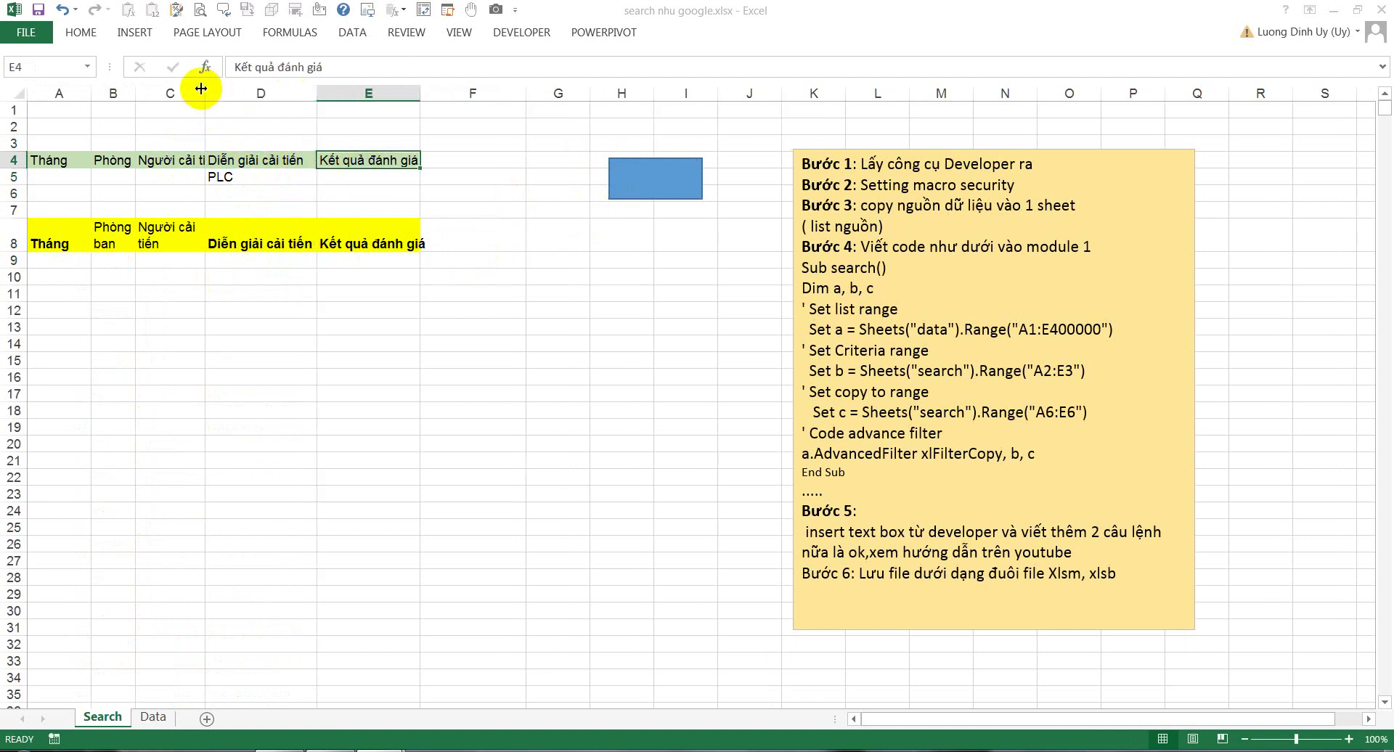
{"action": "double_click", "coordinate": [206, 93]}
{"action": "left_click", "coordinate": [255, 174]}
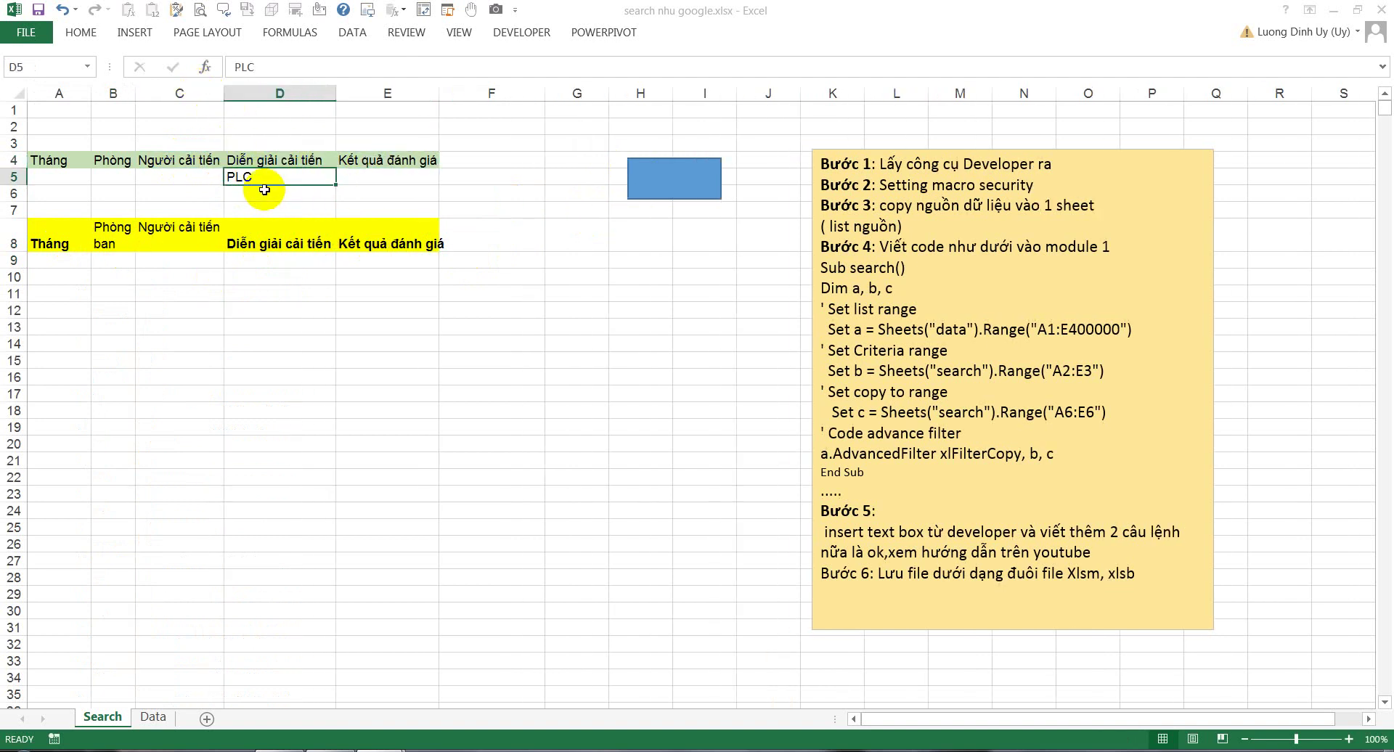
{"action": "type", "text": "P"}
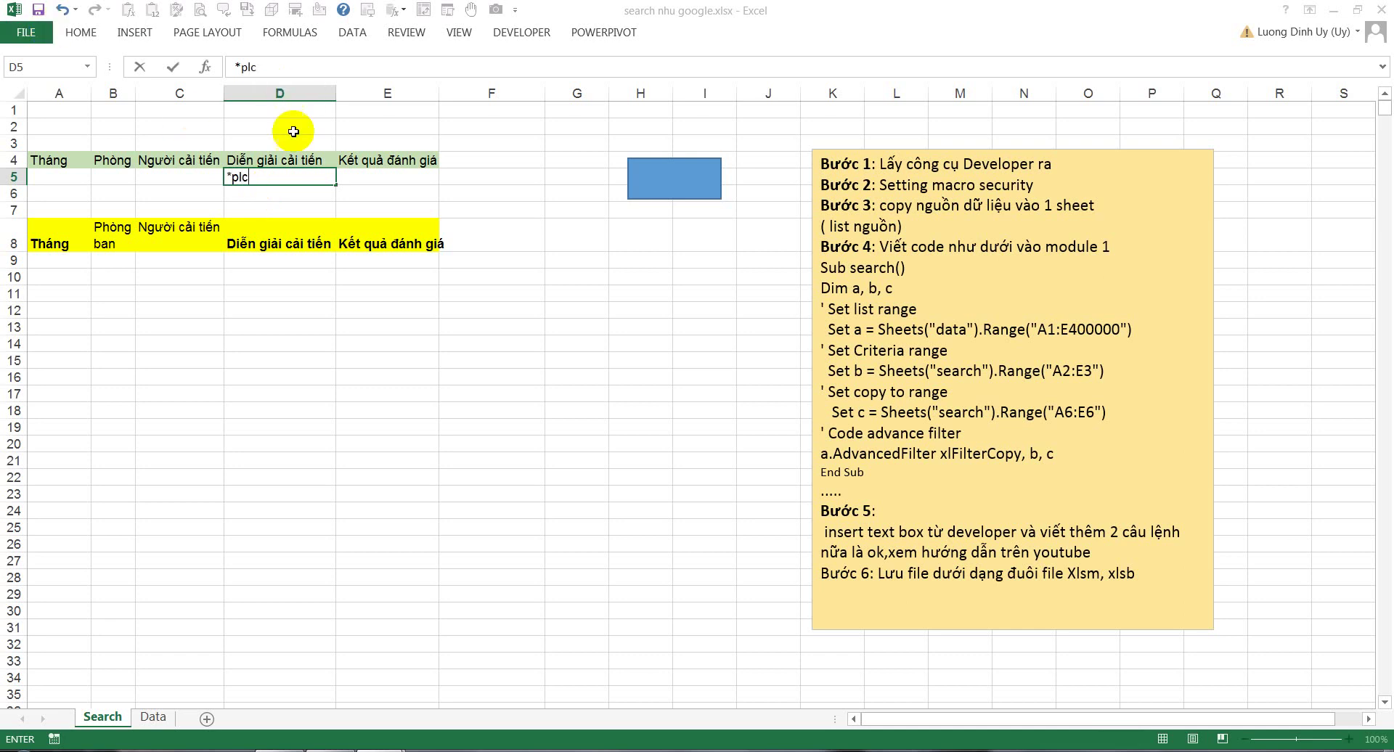
{"action": "left_click", "coordinate": [665, 193]}
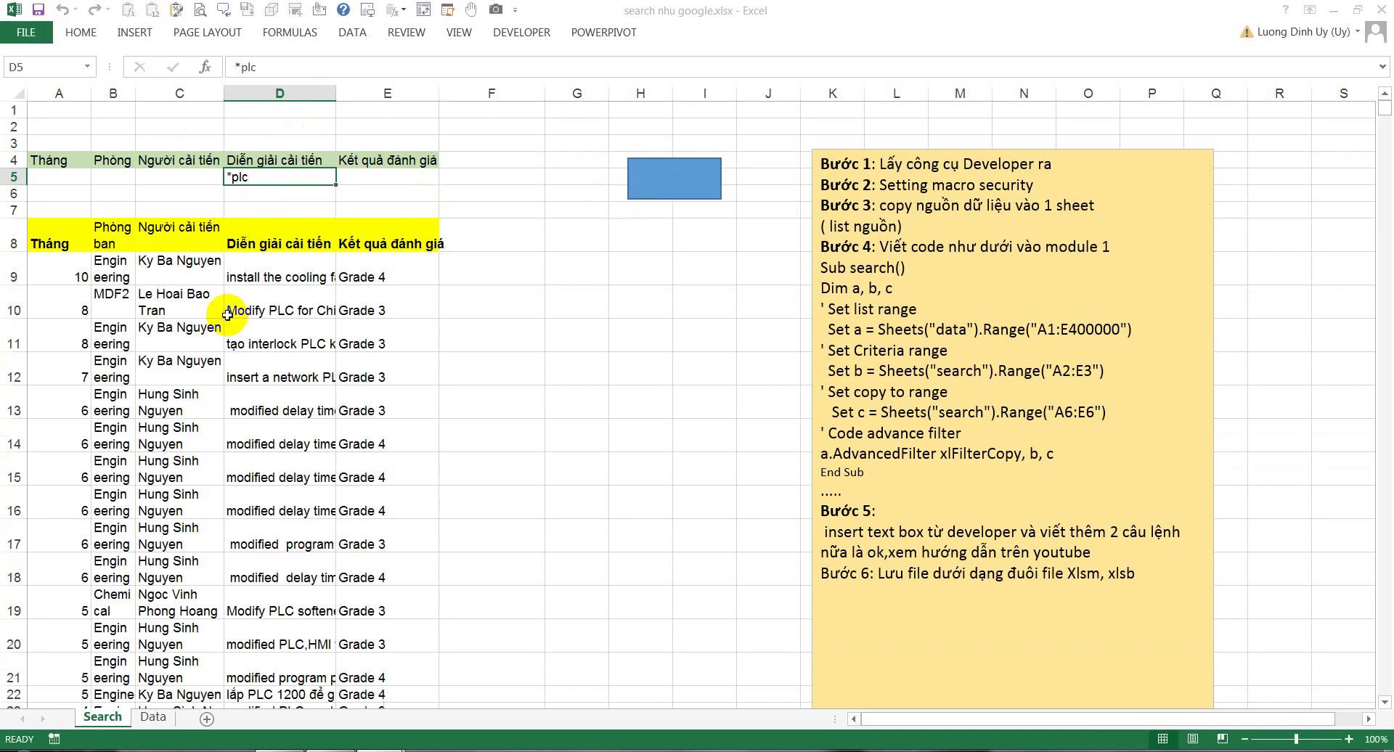
{"action": "left_click", "coordinate": [182, 334]}
Step: Widen columns B, C and D so the PLC results read fully
{"action": "left_click", "coordinate": [75, 327]}
{"action": "left_click", "coordinate": [137, 306]}
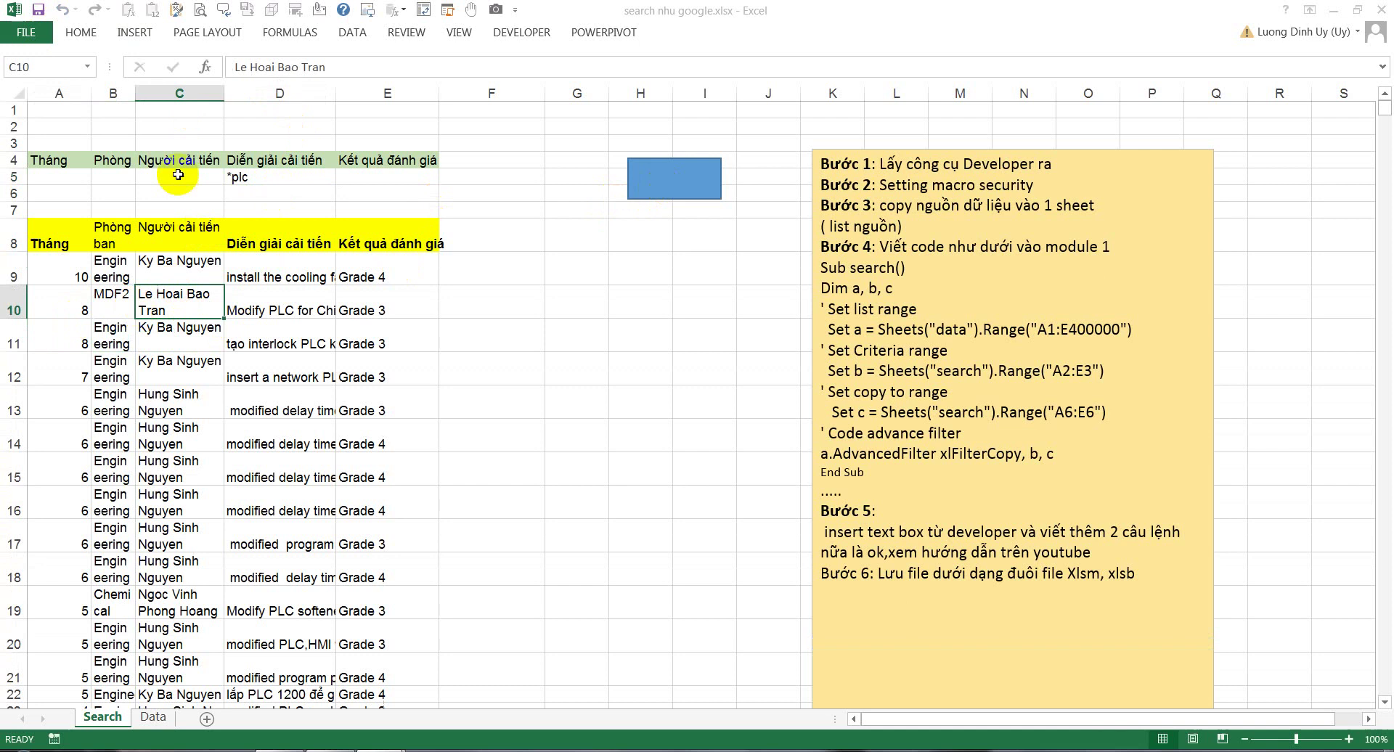
{"action": "double_click", "coordinate": [135, 93]}
{"action": "left_click_drag", "start_coordinate": [255, 93], "coordinate": [318, 93]}
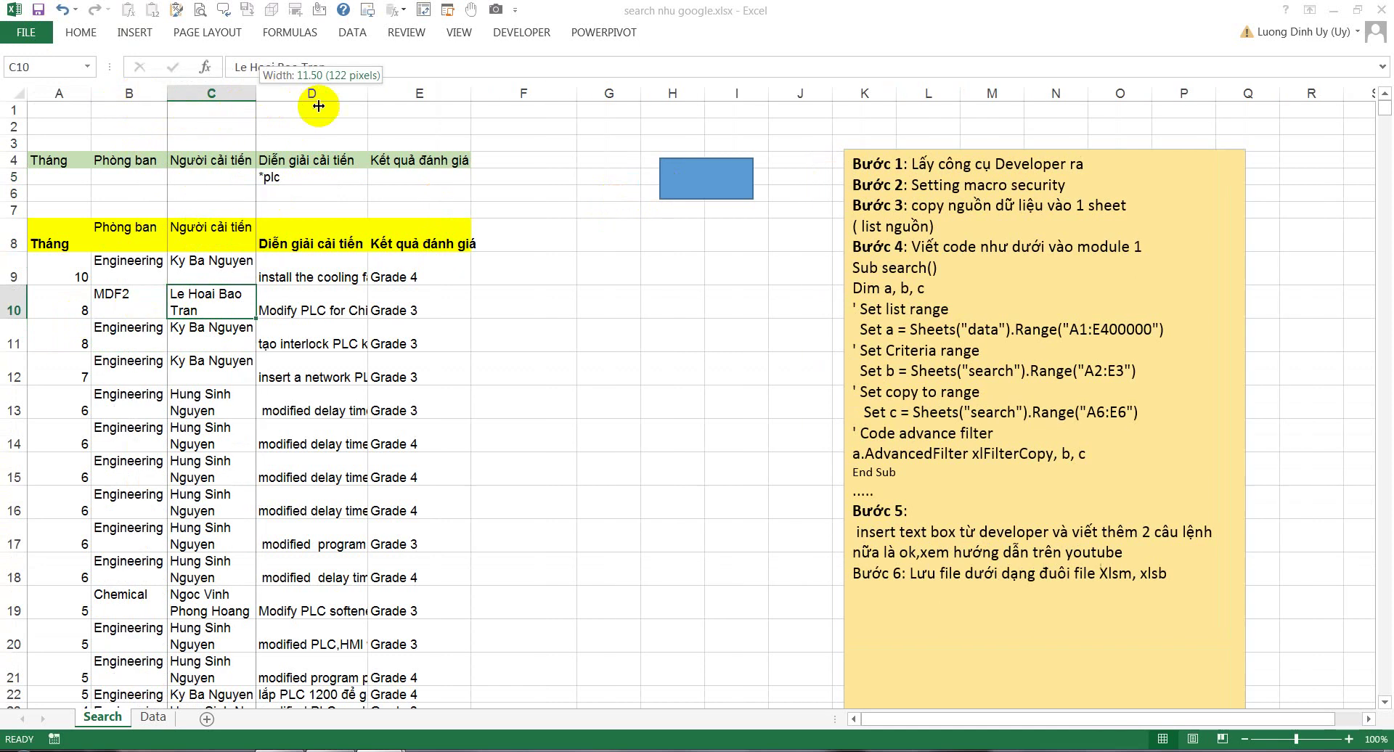
{"action": "left_click_drag", "start_coordinate": [429, 95], "coordinate": [622, 93]}
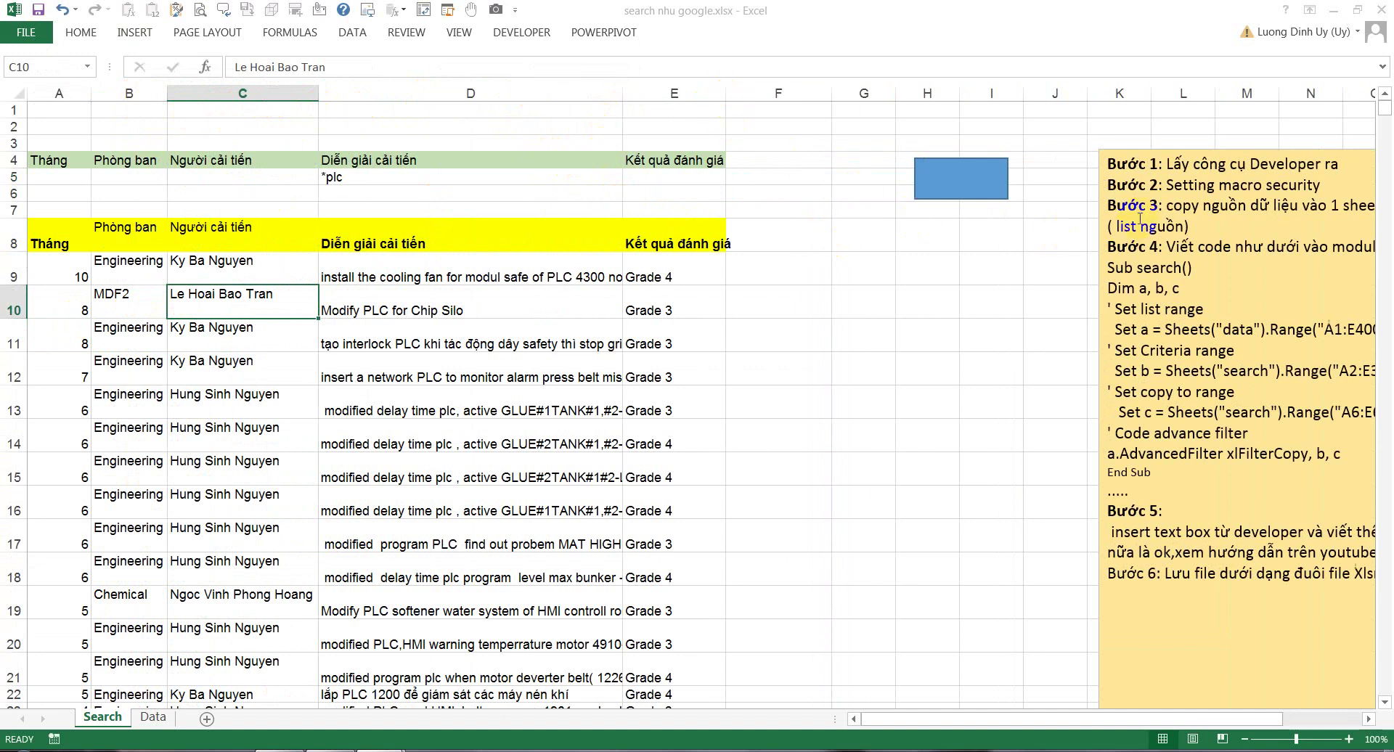
Step: Move the notes text box down and to the left
{"action": "left_click", "coordinate": [1140, 162]}
{"action": "left_click_drag", "start_coordinate": [1140, 153], "coordinate": [879, 230]}
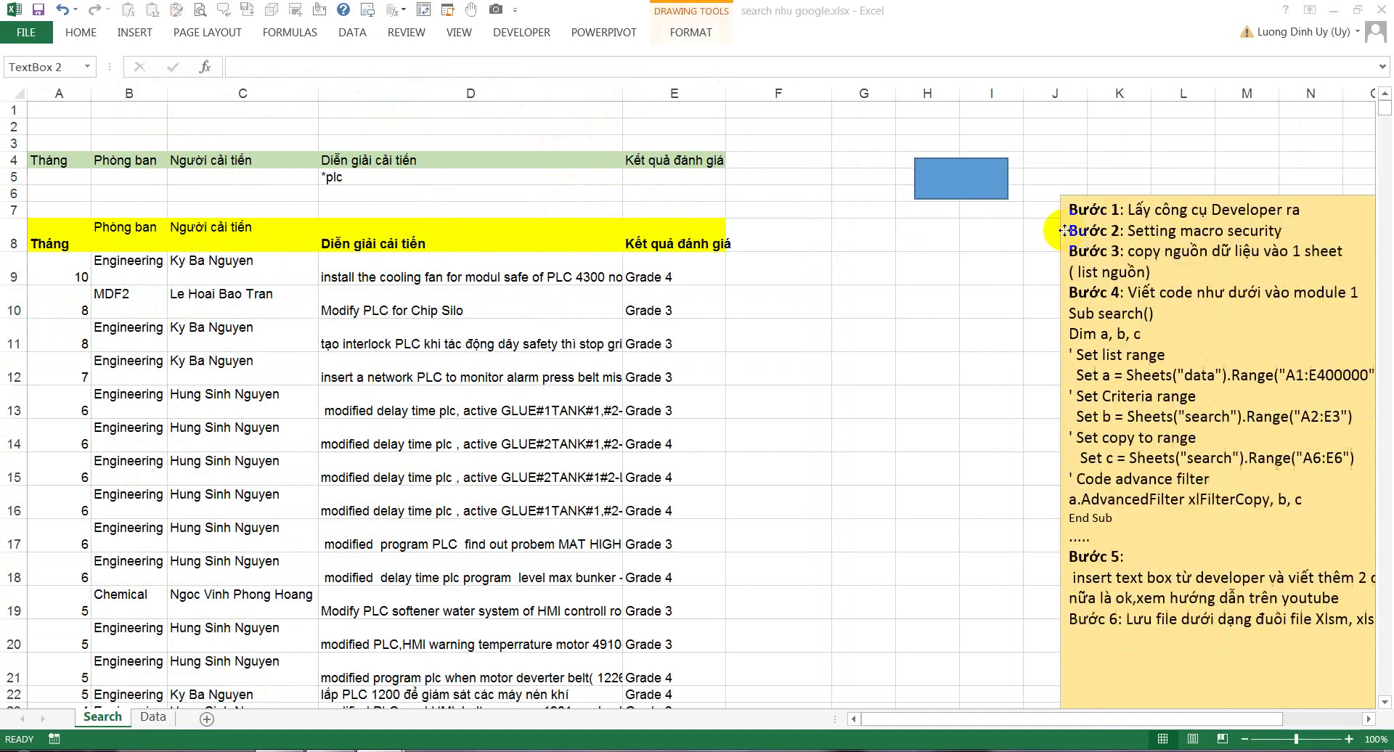
{"action": "left_click", "coordinate": [355, 338]}
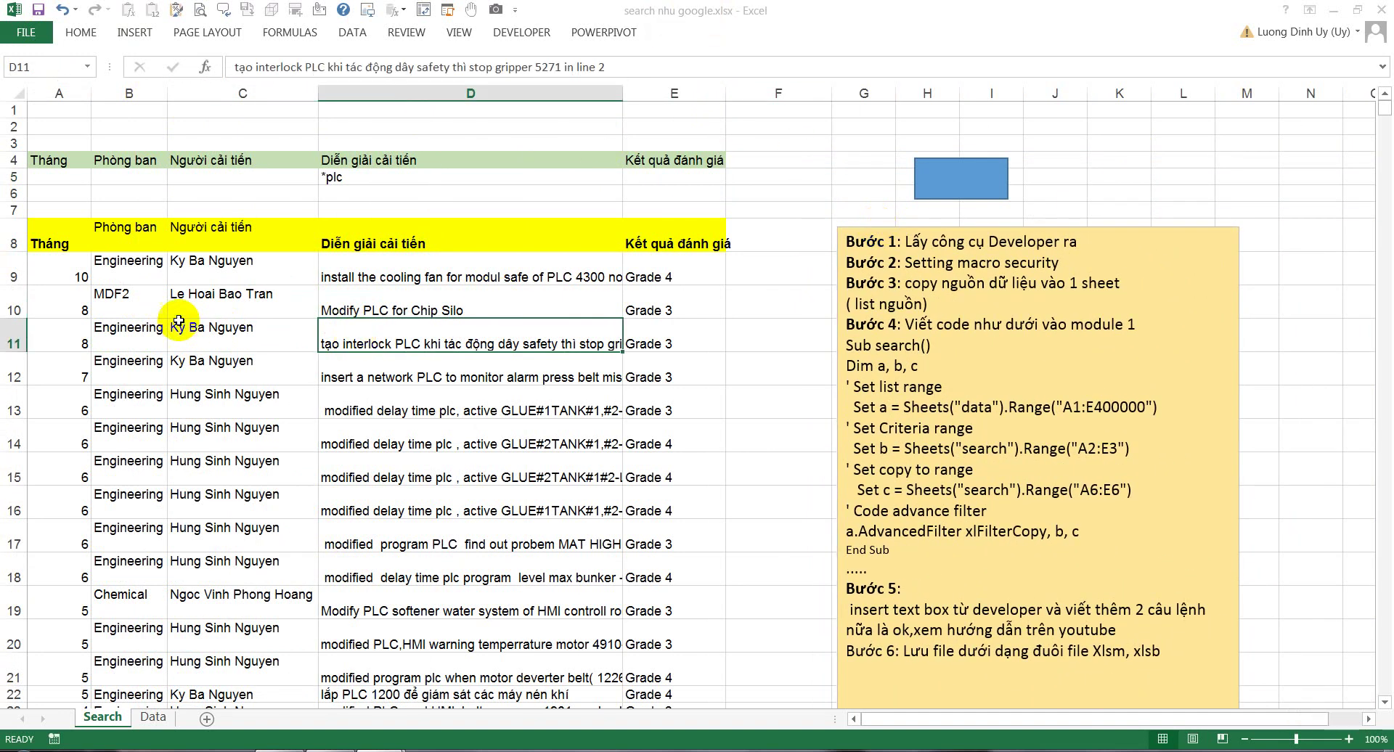
{"action": "left_click", "coordinate": [175, 312]}
{"action": "scroll", "coordinate": [84, 305], "scroll_direction": "down", "scroll_amount": 2}
{"action": "scroll", "coordinate": [98, 290], "scroll_direction": "up", "scroll_amount": 2}
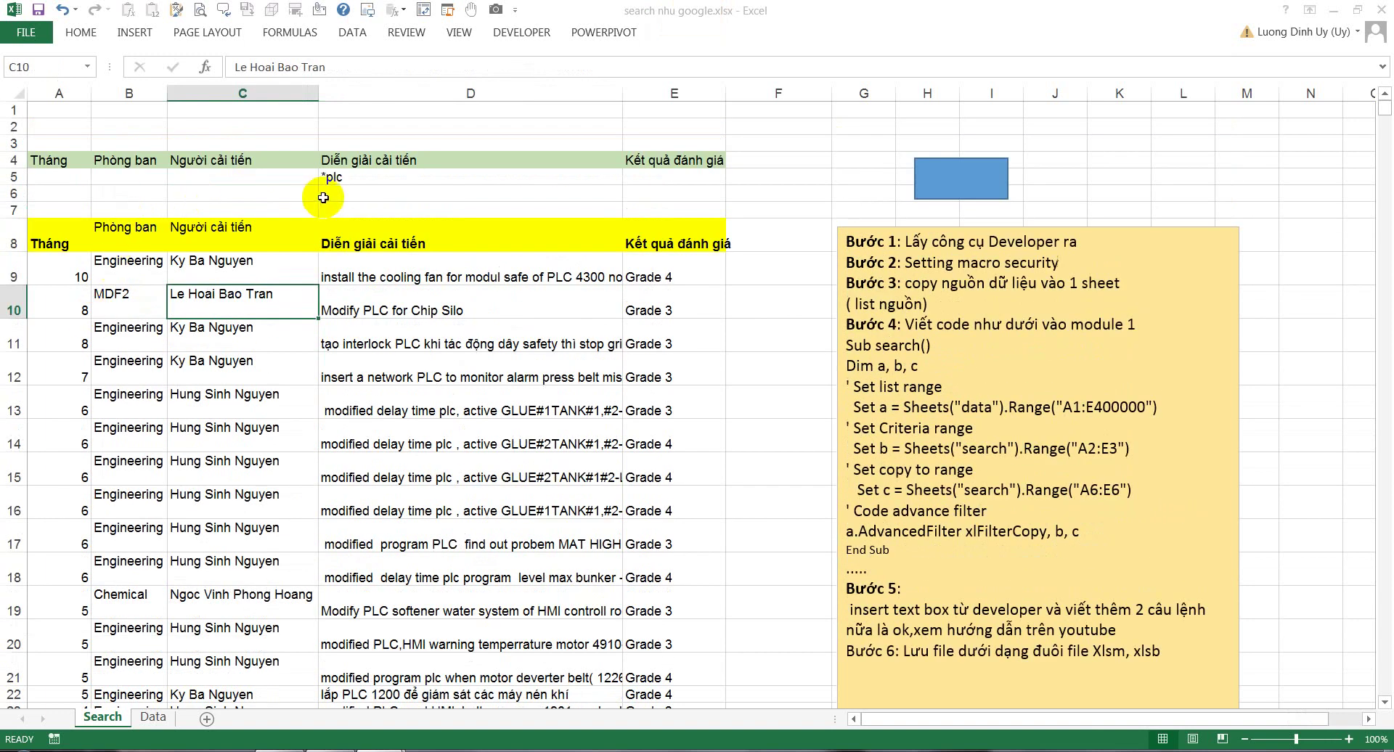
Step: Search for *Địa in D5 and select the eight result rows A9:E16
{"action": "left_click", "coordinate": [345, 183]}
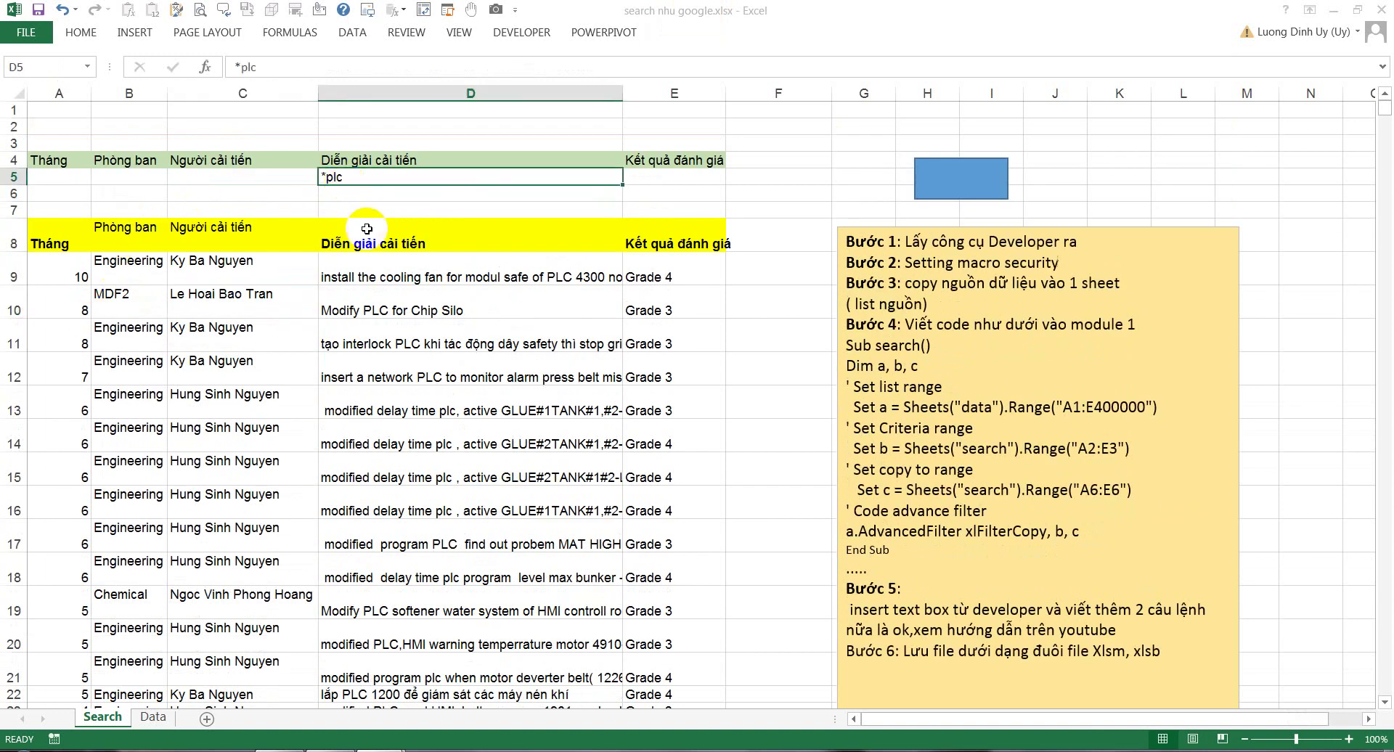
{"action": "type", "text": "'"}
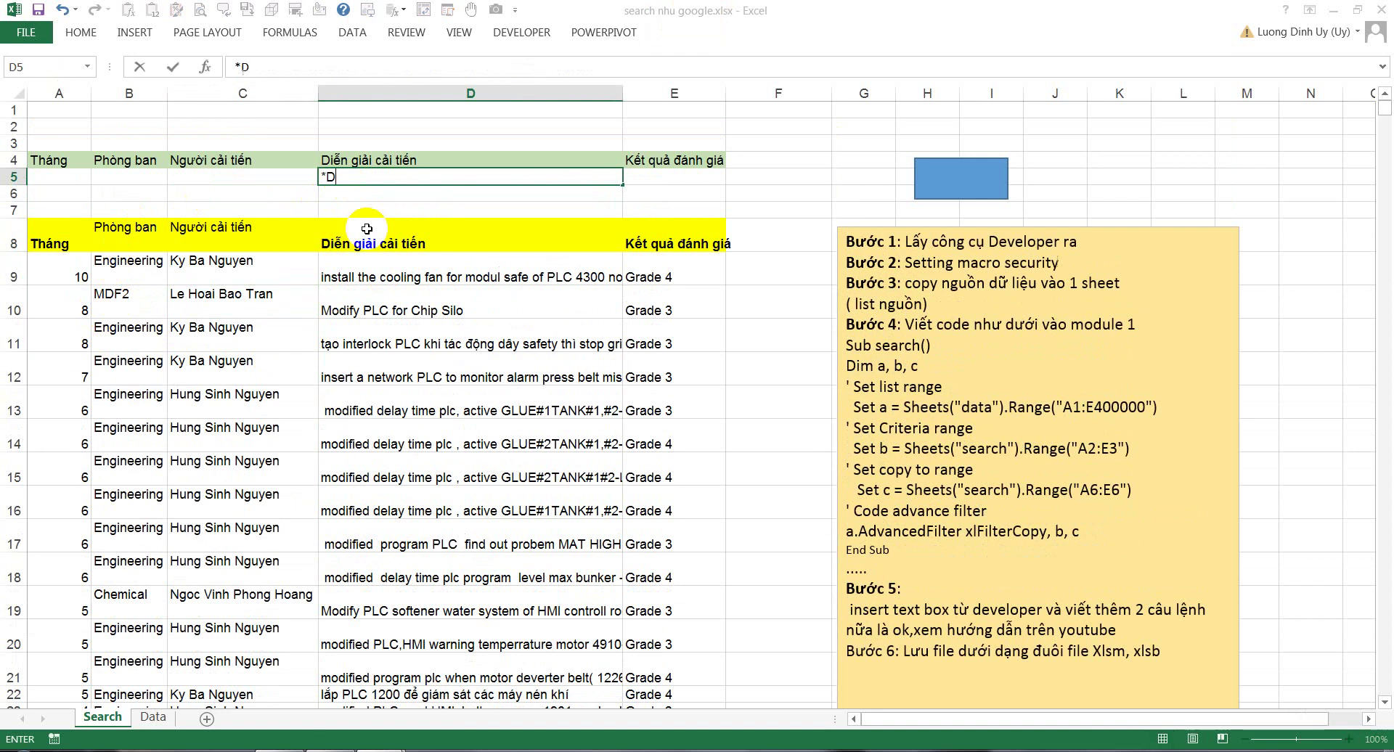
{"action": "left_click", "coordinate": [963, 180]}
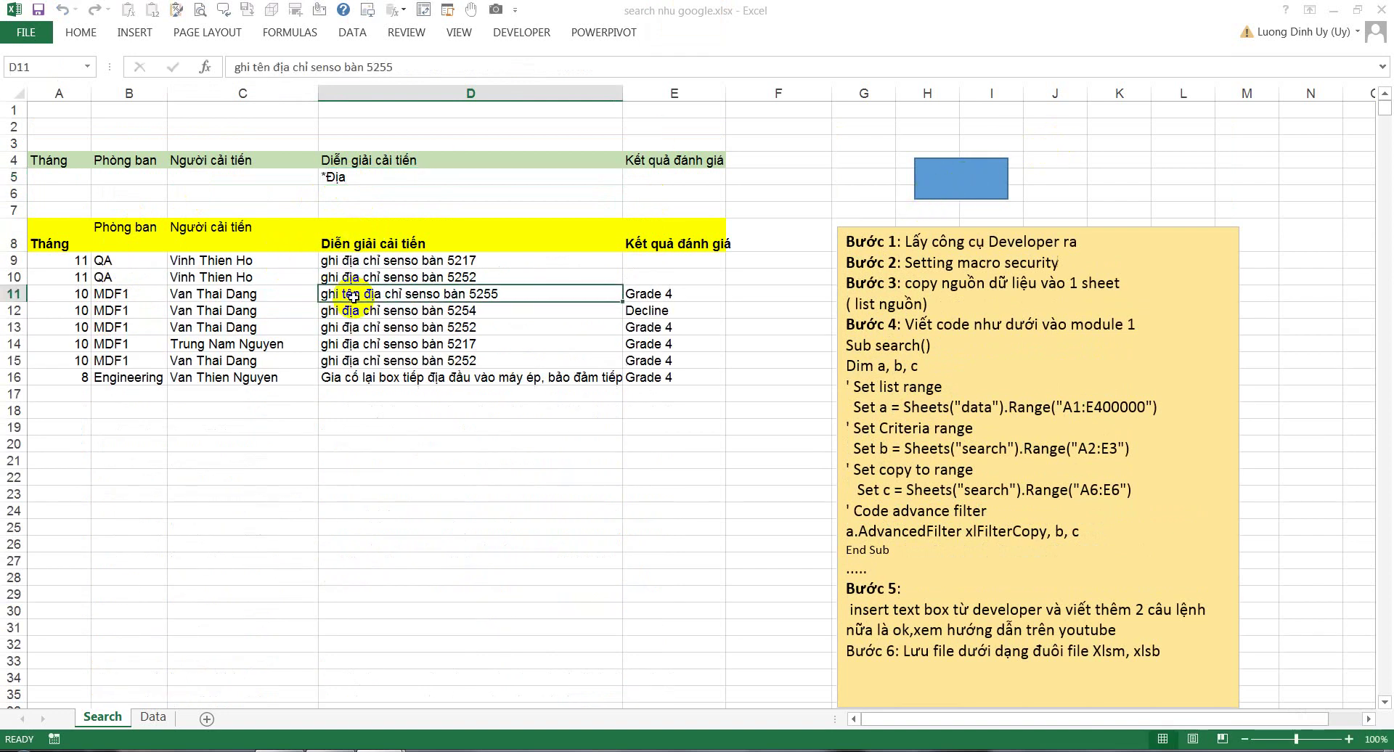
{"action": "left_click_drag", "start_coordinate": [54, 261], "coordinate": [651, 380]}
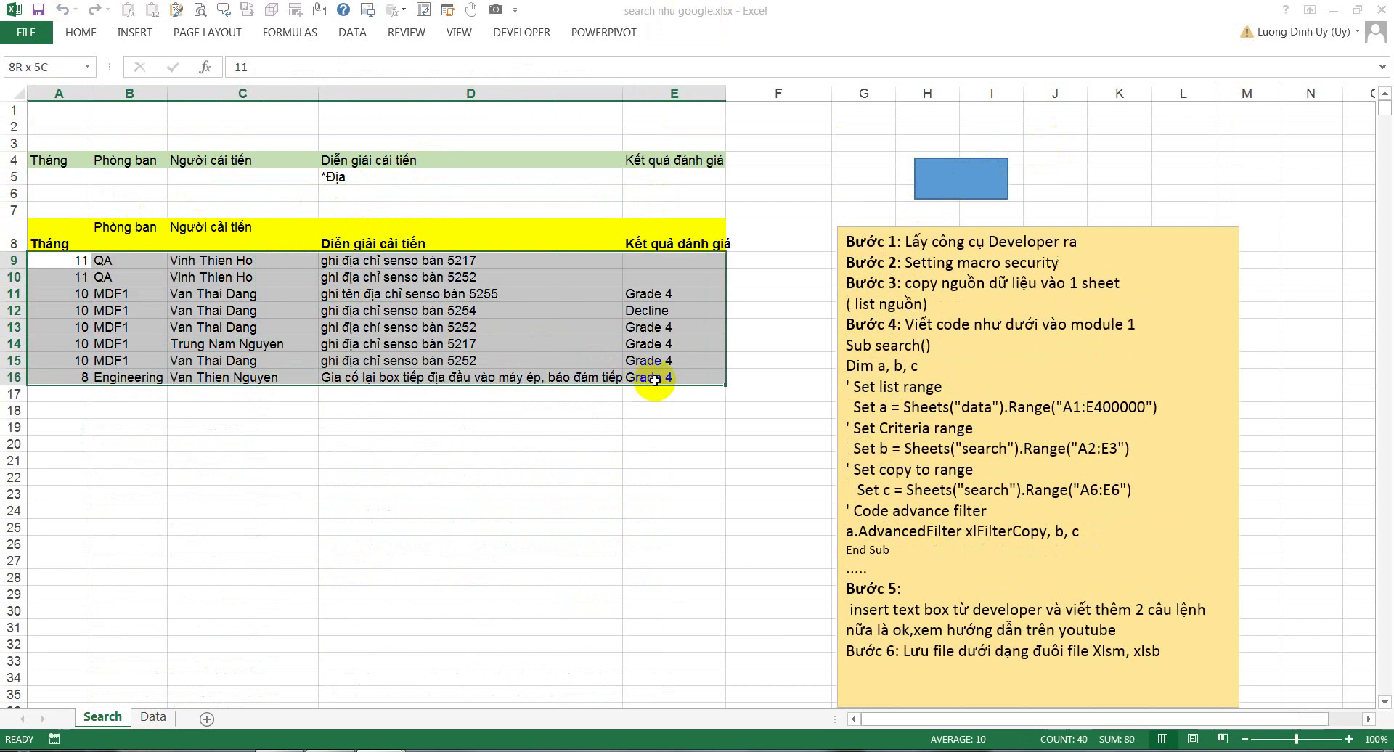
{"action": "left_click", "coordinate": [558, 379]}
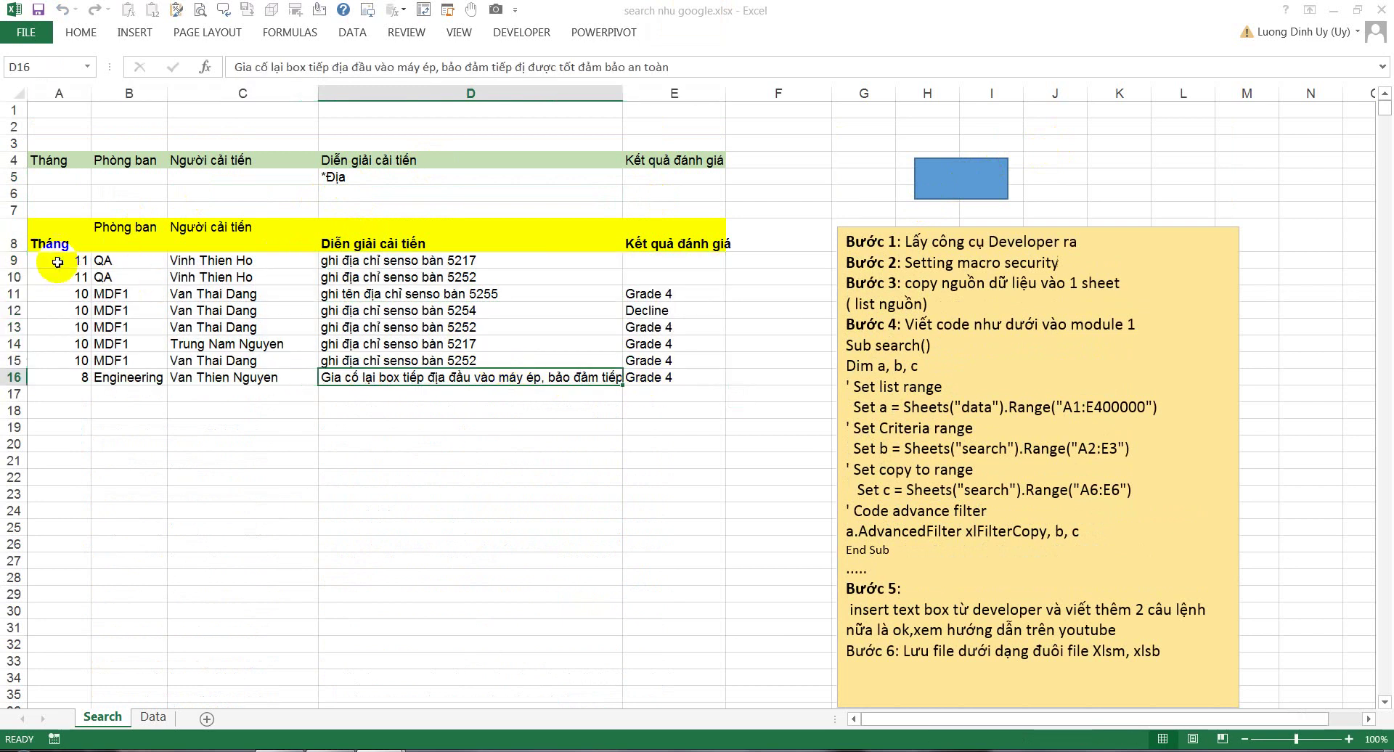
{"action": "left_click_drag", "start_coordinate": [41, 260], "coordinate": [678, 377]}
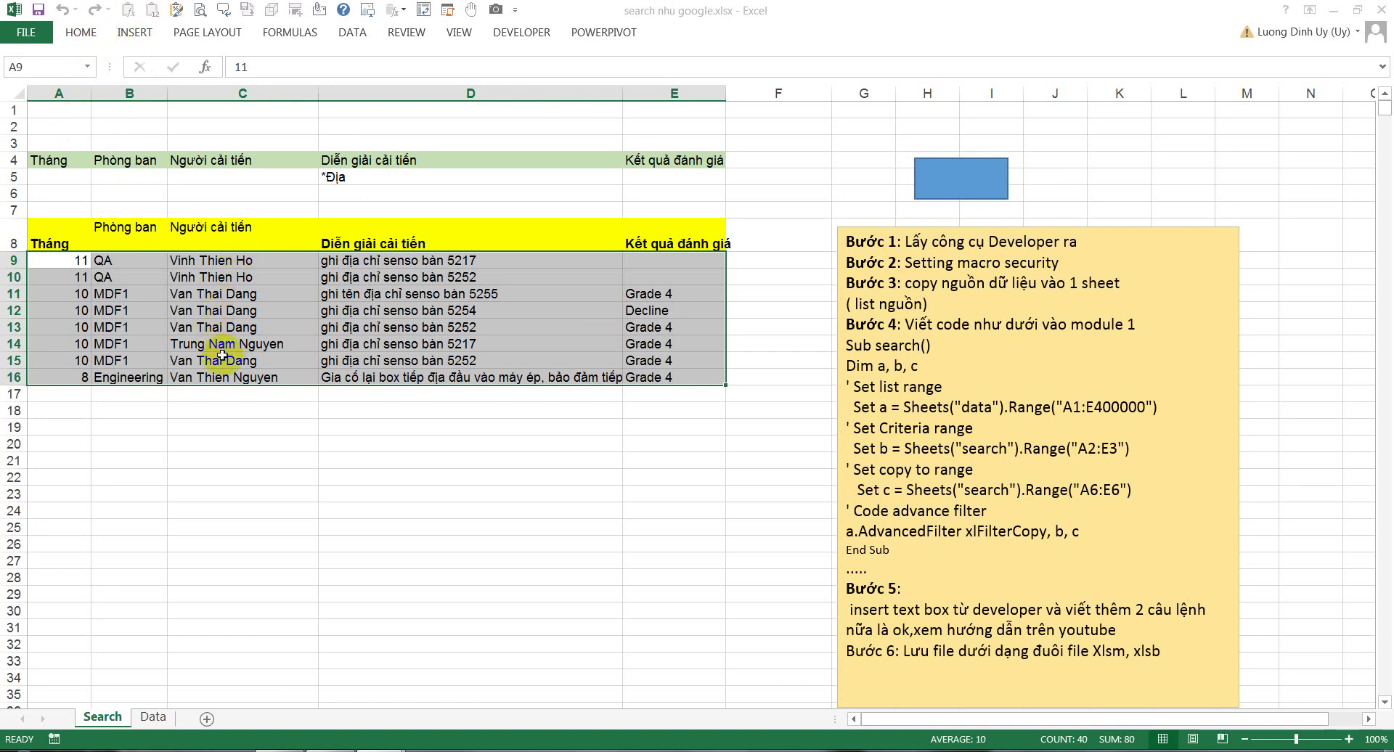
{"action": "left_click", "coordinate": [240, 311]}
Step: Check a matching description's full text, then empty criterion cell D5
{"action": "left_click", "coordinate": [376, 329]}
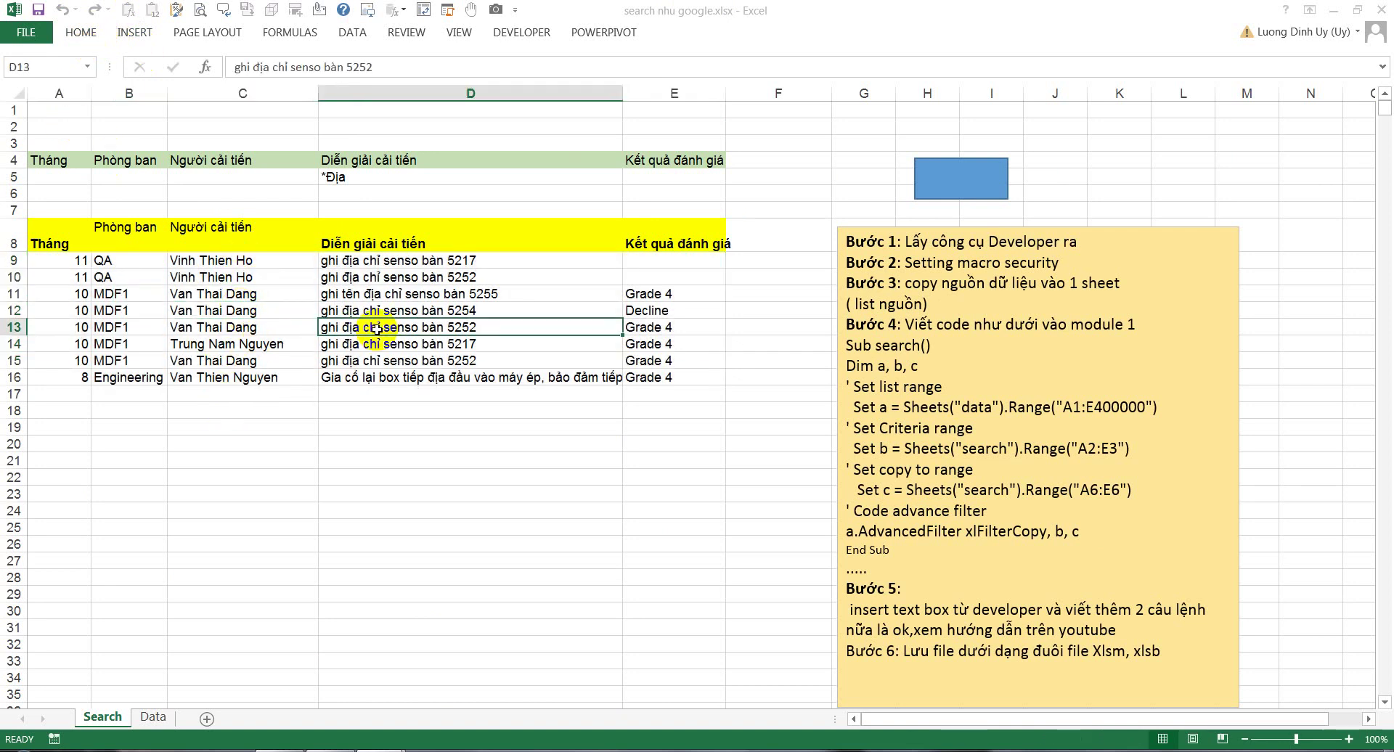
{"action": "left_click", "coordinate": [349, 181]}
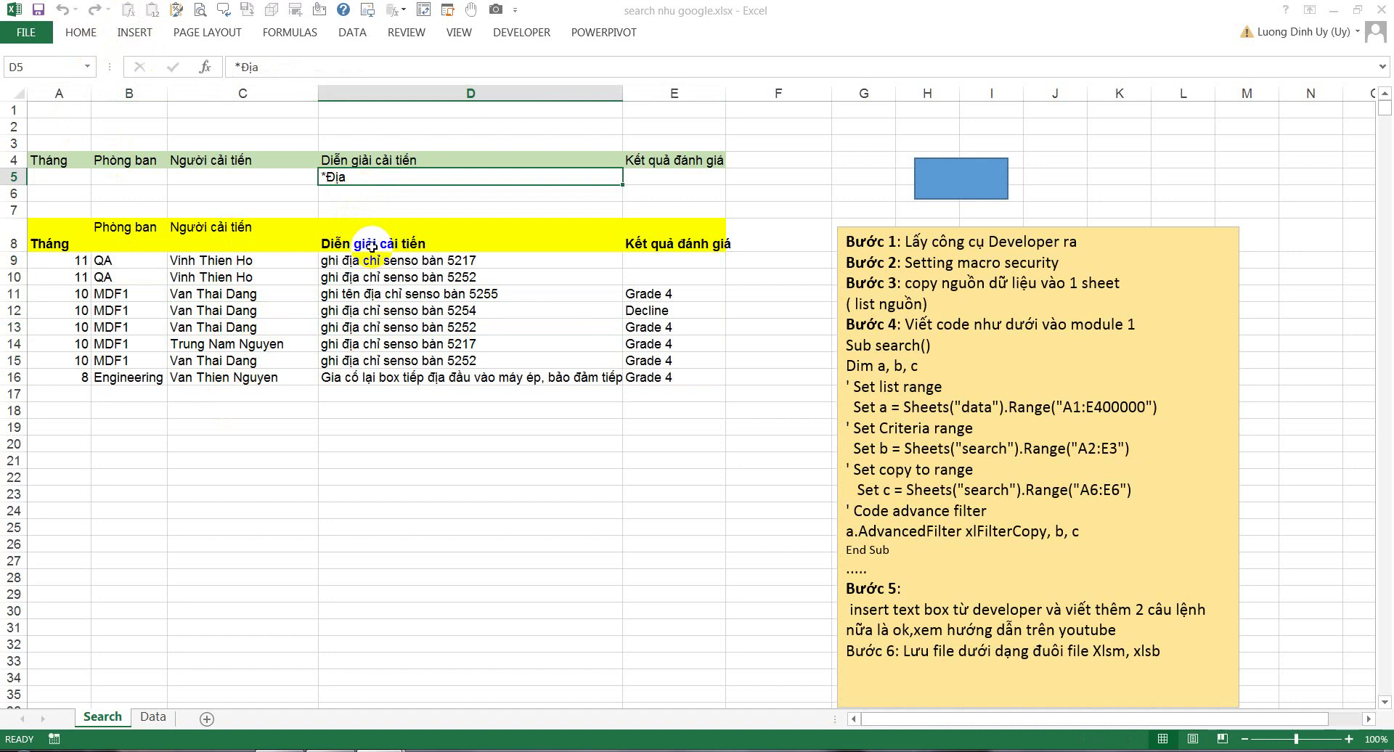
{"action": "left_click", "coordinate": [383, 210]}
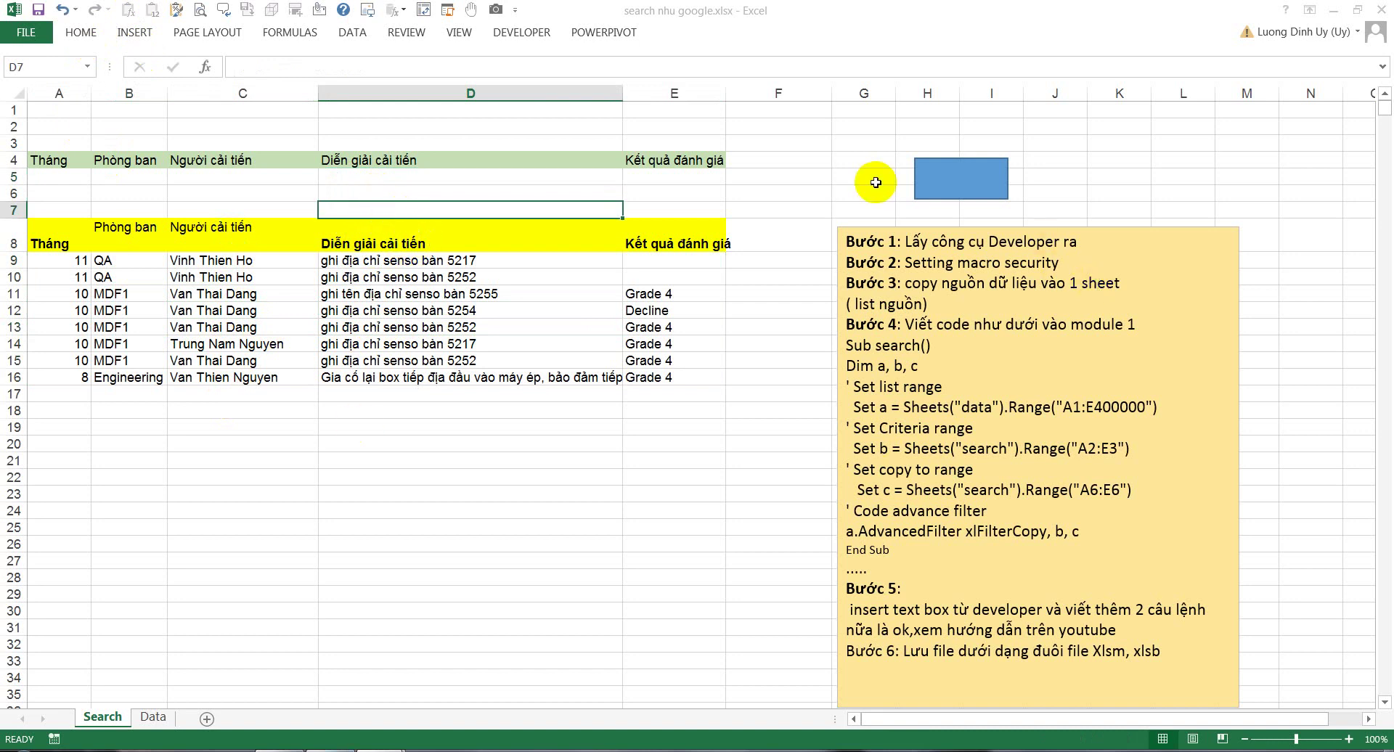
Step: Highlight the macro code and Bước 5 heading in the notes, then show the Developer tab
{"action": "left_click_drag", "start_coordinate": [859, 345], "coordinate": [950, 511]}
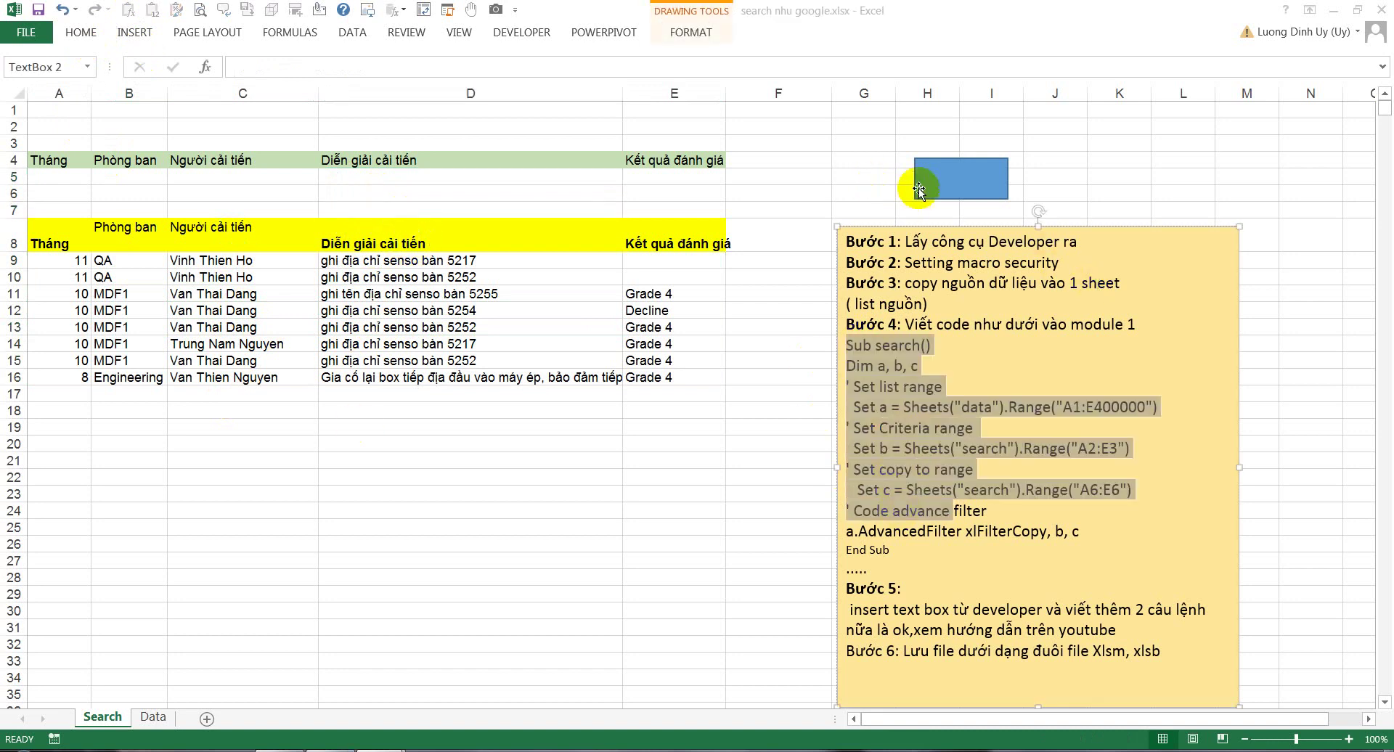
{"action": "left_click", "coordinate": [284, 321]}
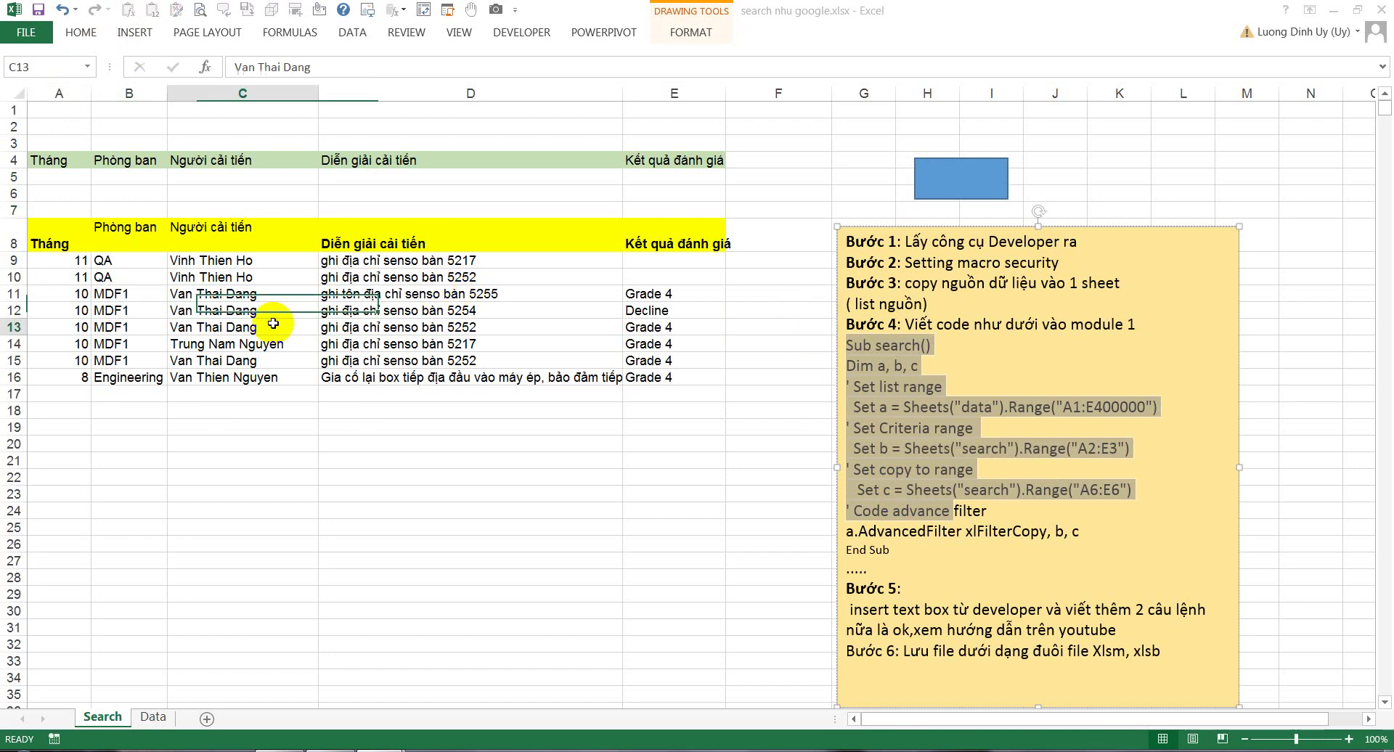
{"action": "left_click", "coordinate": [361, 327]}
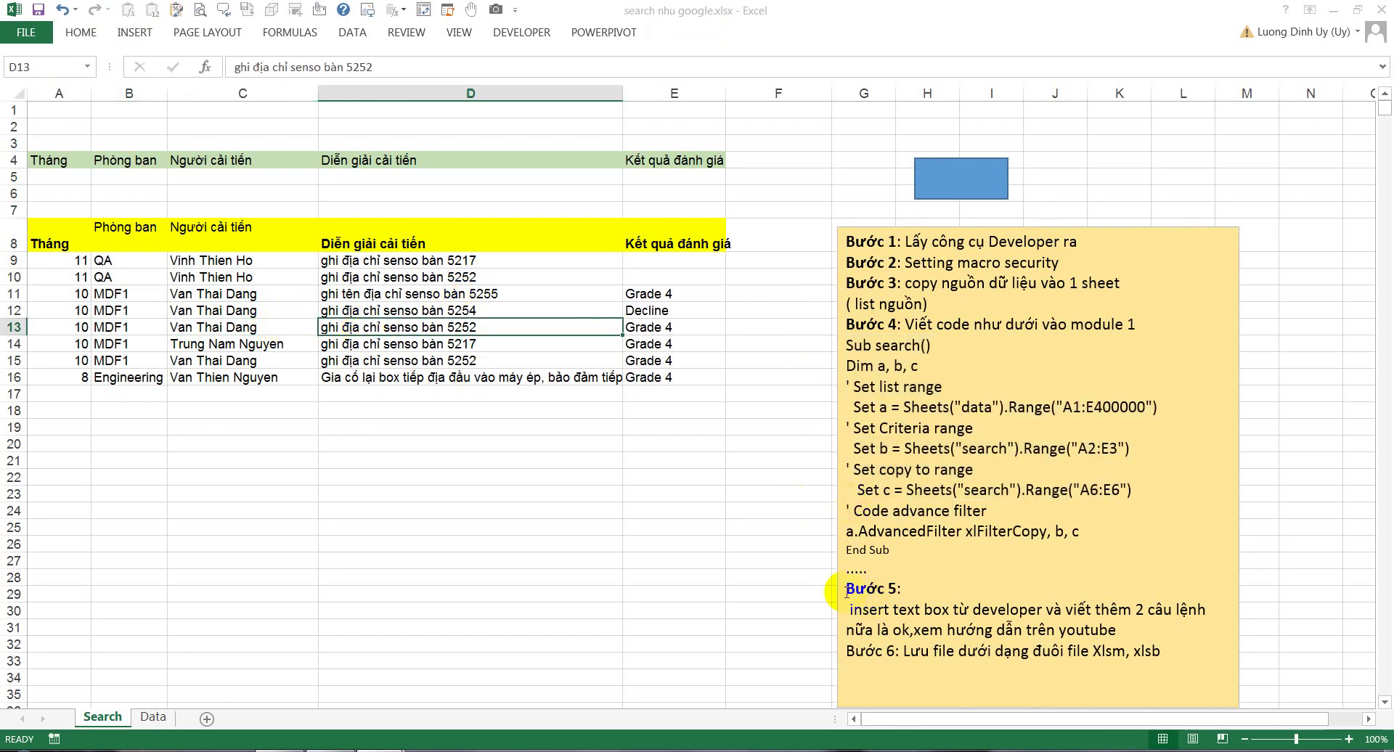
{"action": "left_click_drag", "start_coordinate": [845, 591], "coordinate": [898, 594]}
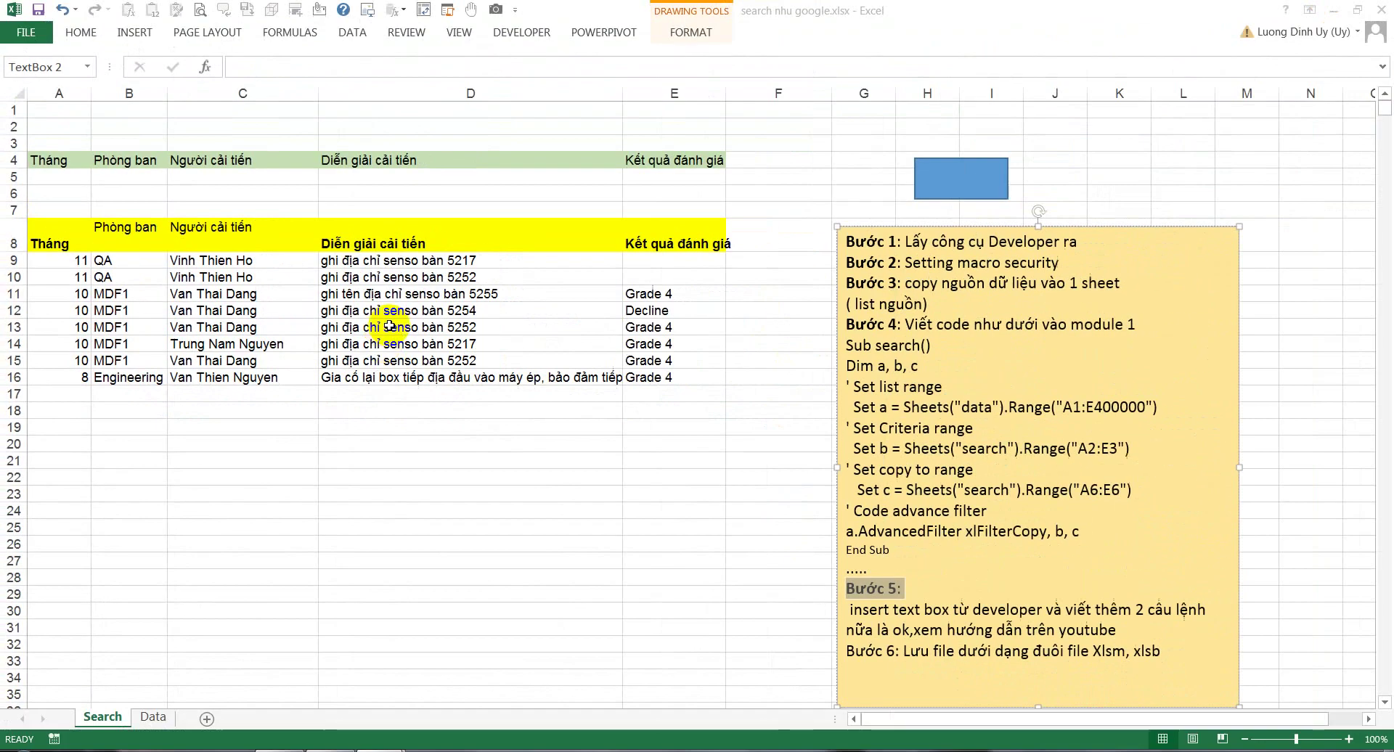
{"action": "left_click", "coordinate": [520, 33]}
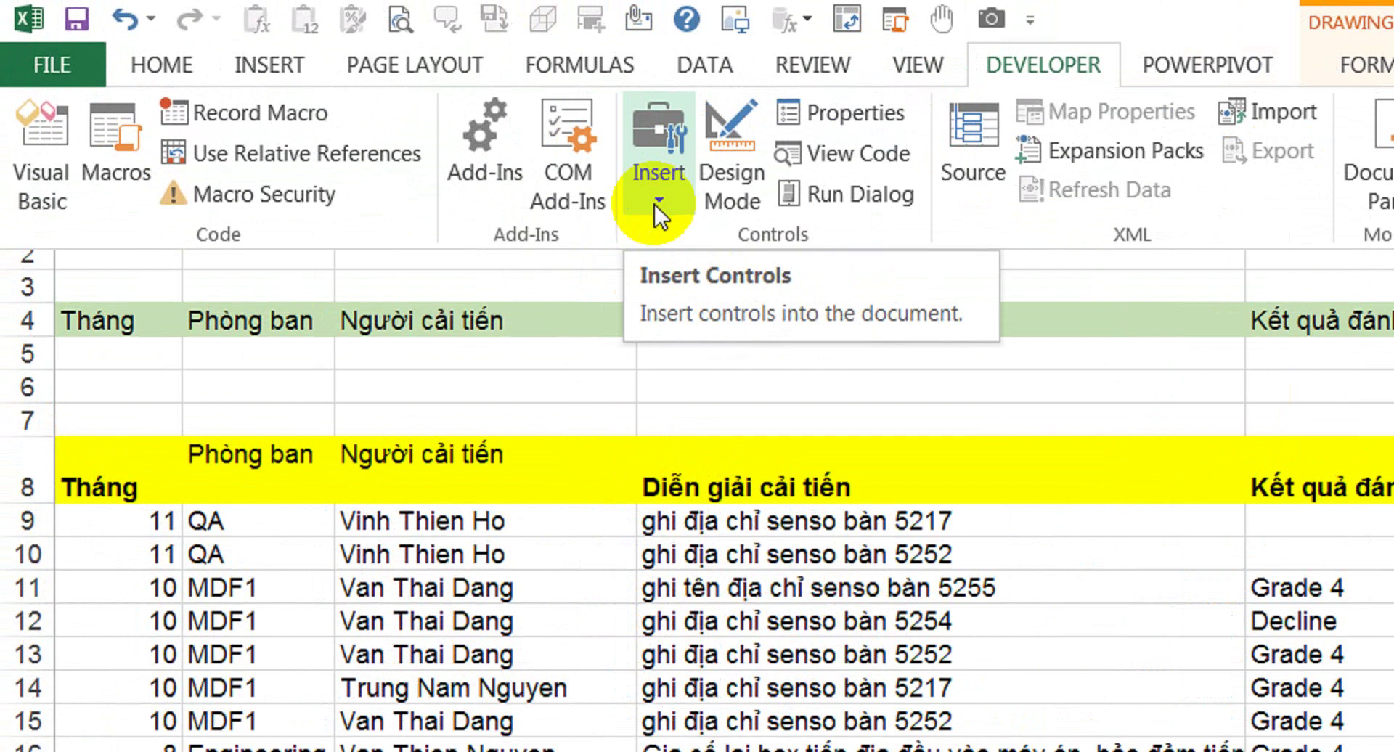
Step: Insert an ActiveX Text Box and draw it across column D just below D5
{"action": "left_click", "coordinate": [329, 102]}
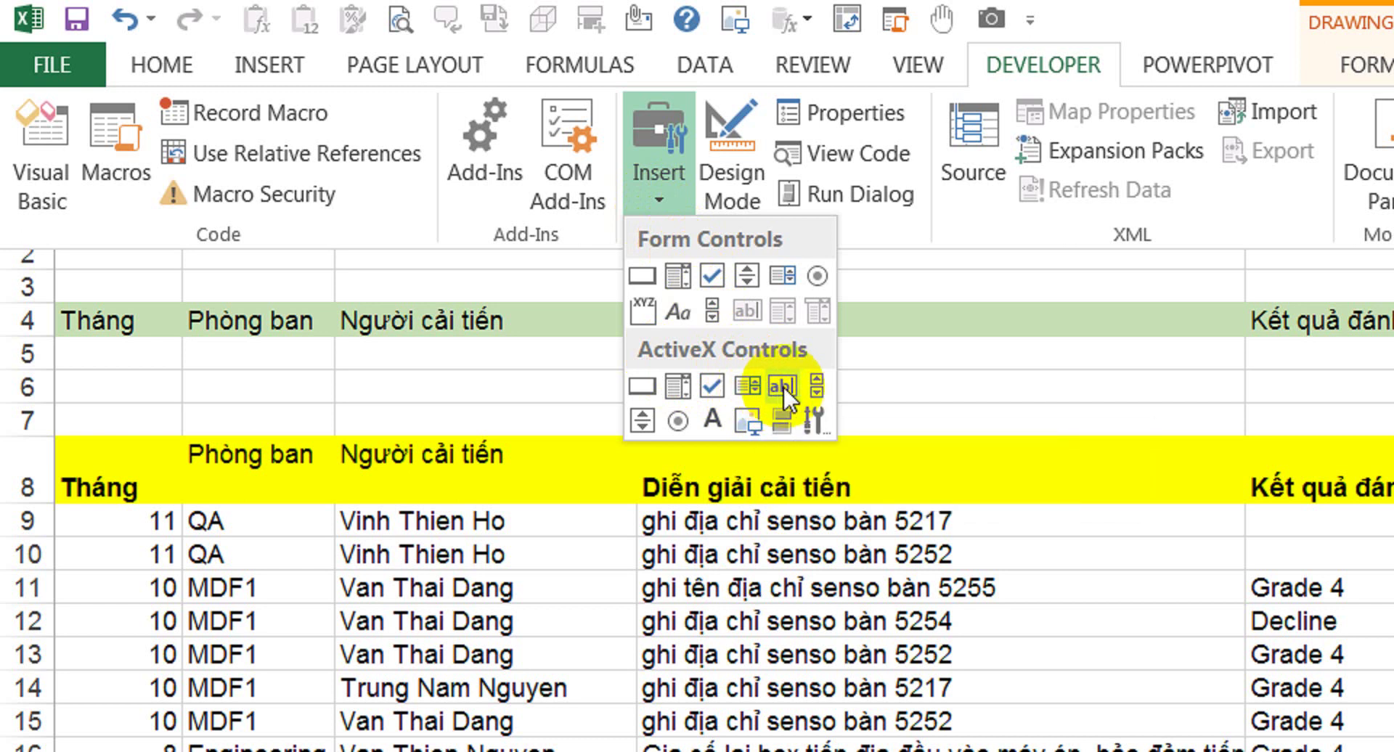
{"action": "left_click", "coordinate": [783, 386]}
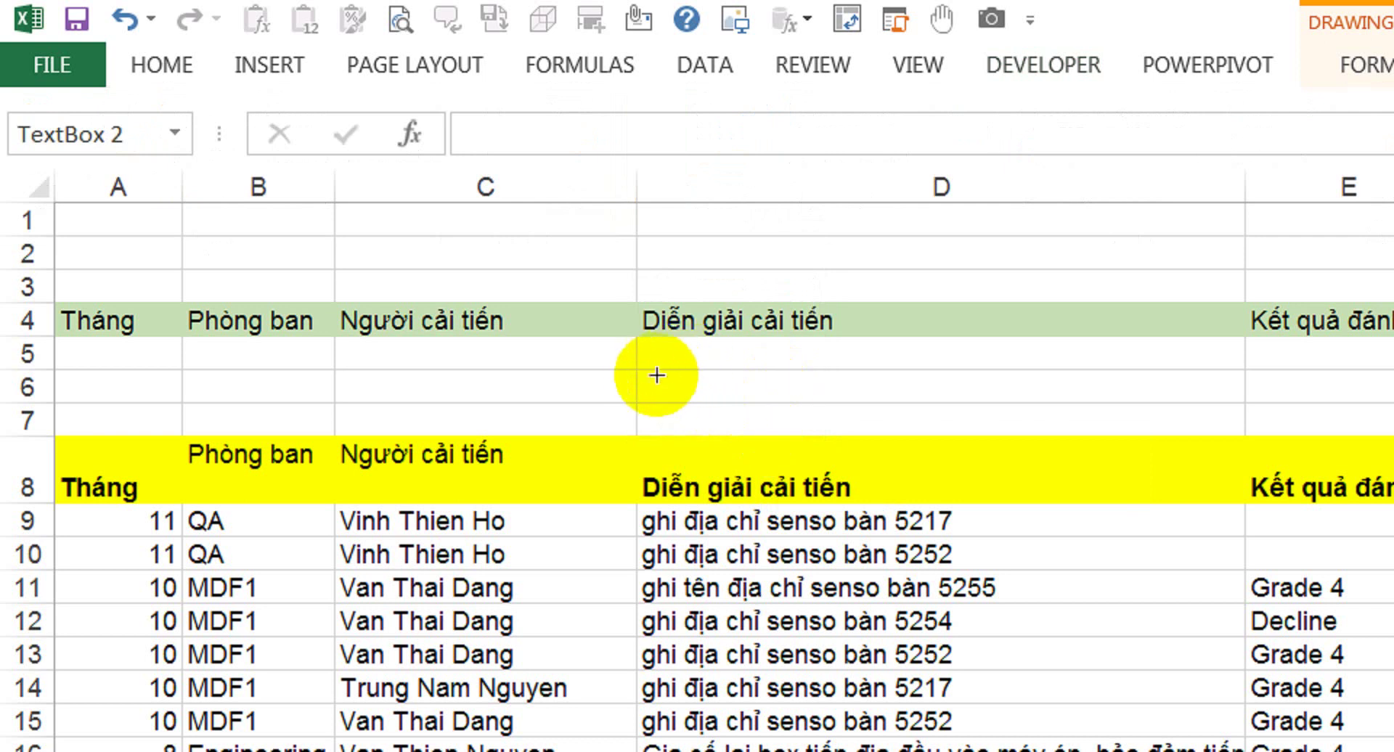
{"action": "left_click_drag", "start_coordinate": [657, 376], "coordinate": [1173, 418]}
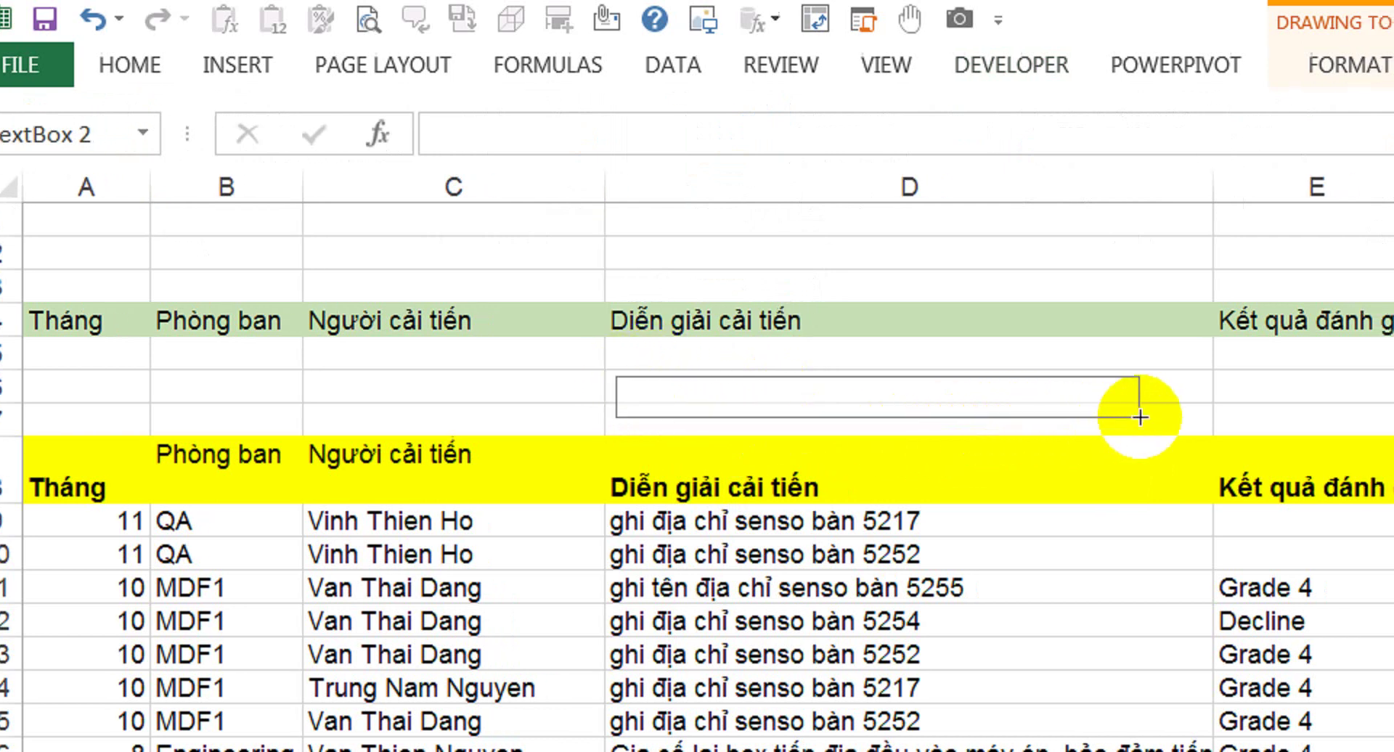
{"action": "left_click_drag", "start_coordinate": [1140, 417], "coordinate": [1202, 426]}
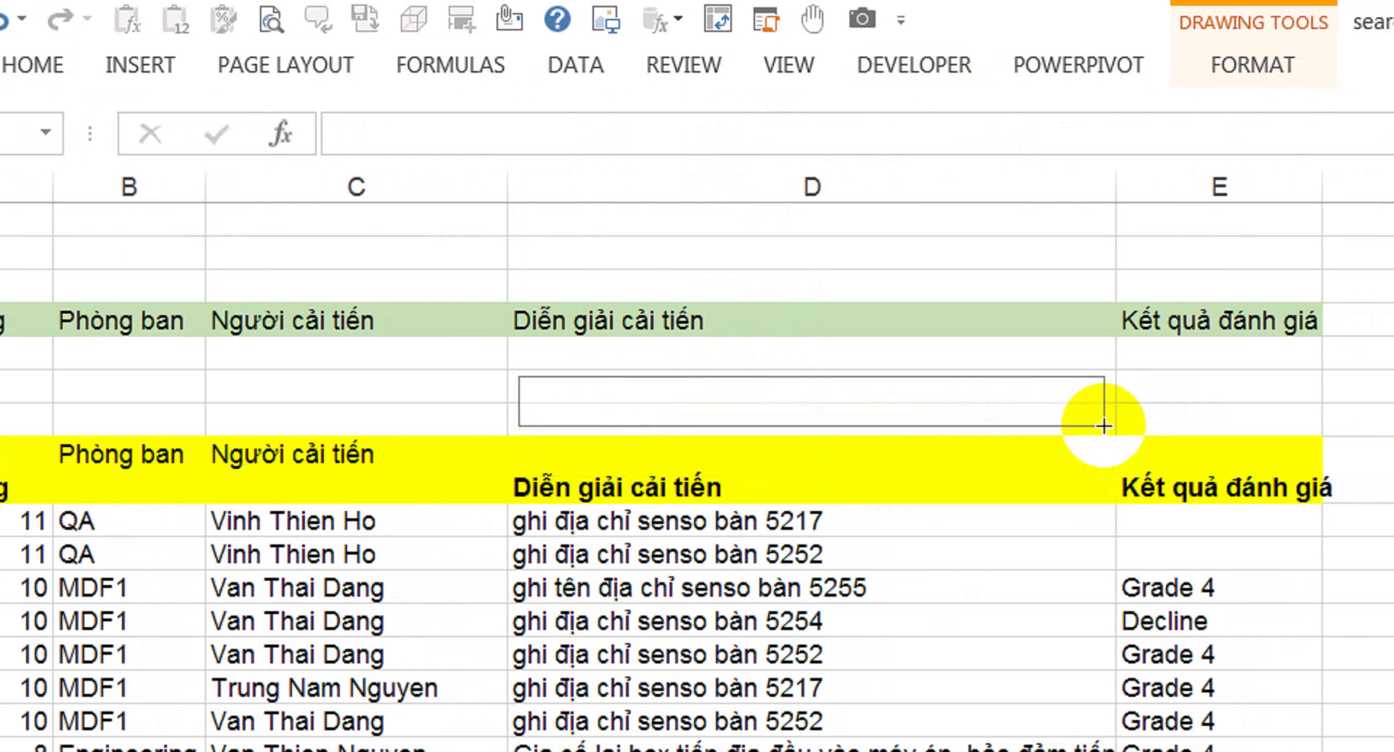
{"action": "left_click_drag", "start_coordinate": [1104, 426], "coordinate": [1104, 426]}
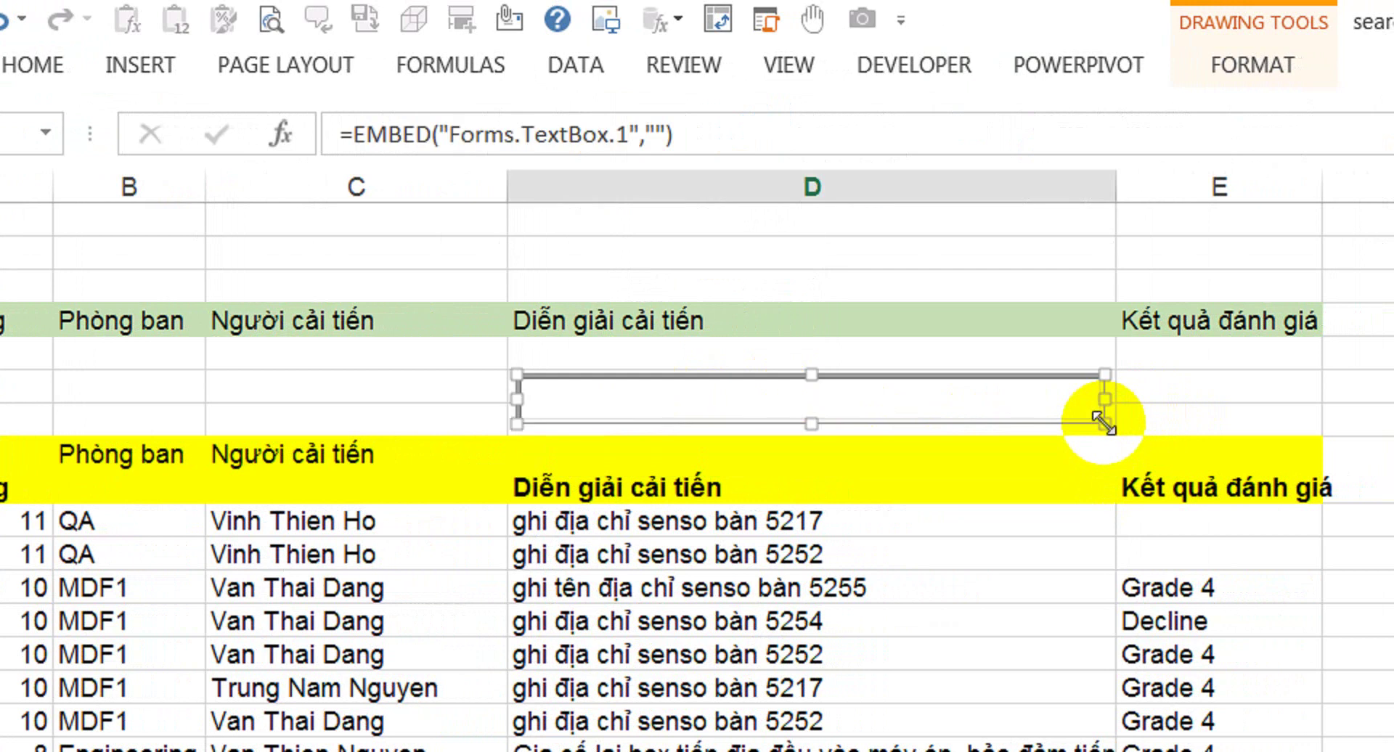
{"action": "mouse_move", "coordinate": [814, 396]}
{"action": "left_mouse_down"}
{"action": "mouse_move", "coordinate": [796, 374]}
{"action": "mouse_move", "coordinate": [794, 400]}
{"action": "left_mouse_up"}
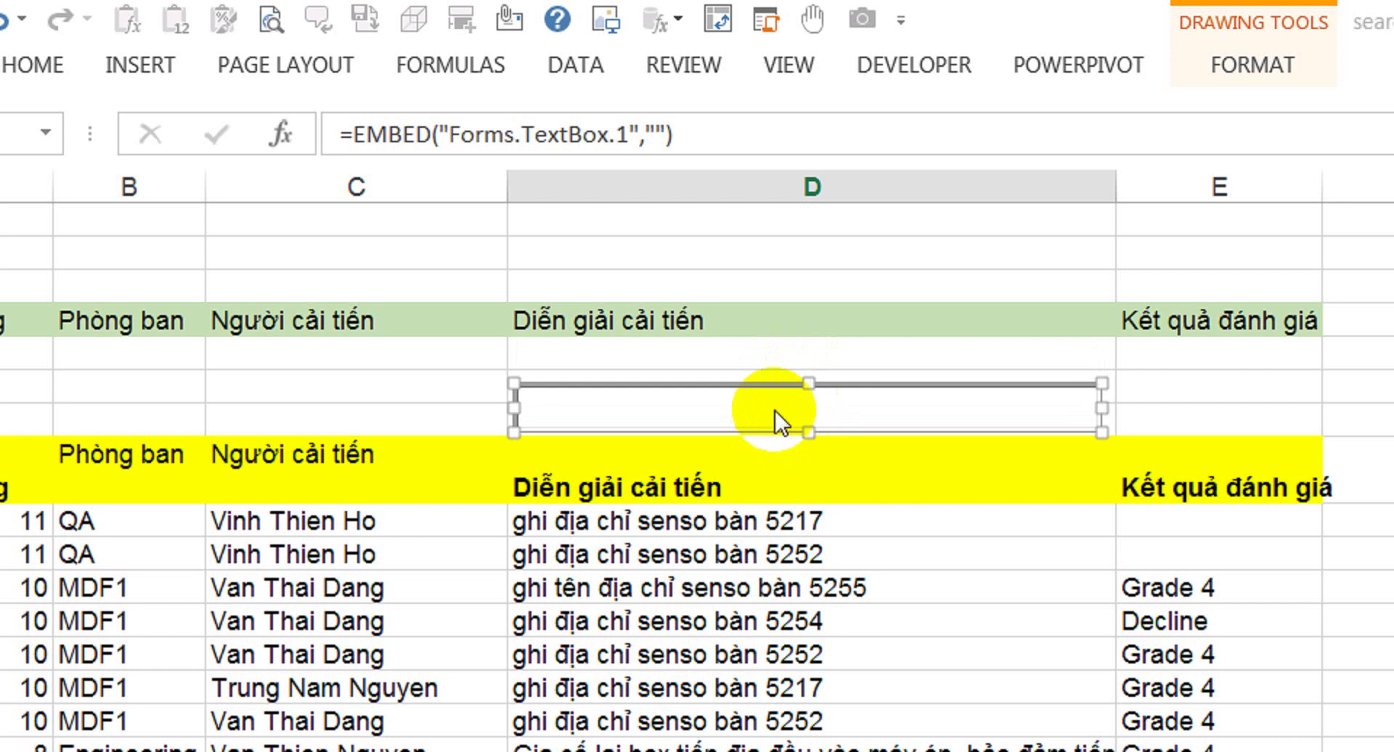
Step: Open the TextBox1_Change procedure in the VBA editor and add a DoEvents line
{"action": "double_click", "coordinate": [774, 411]}
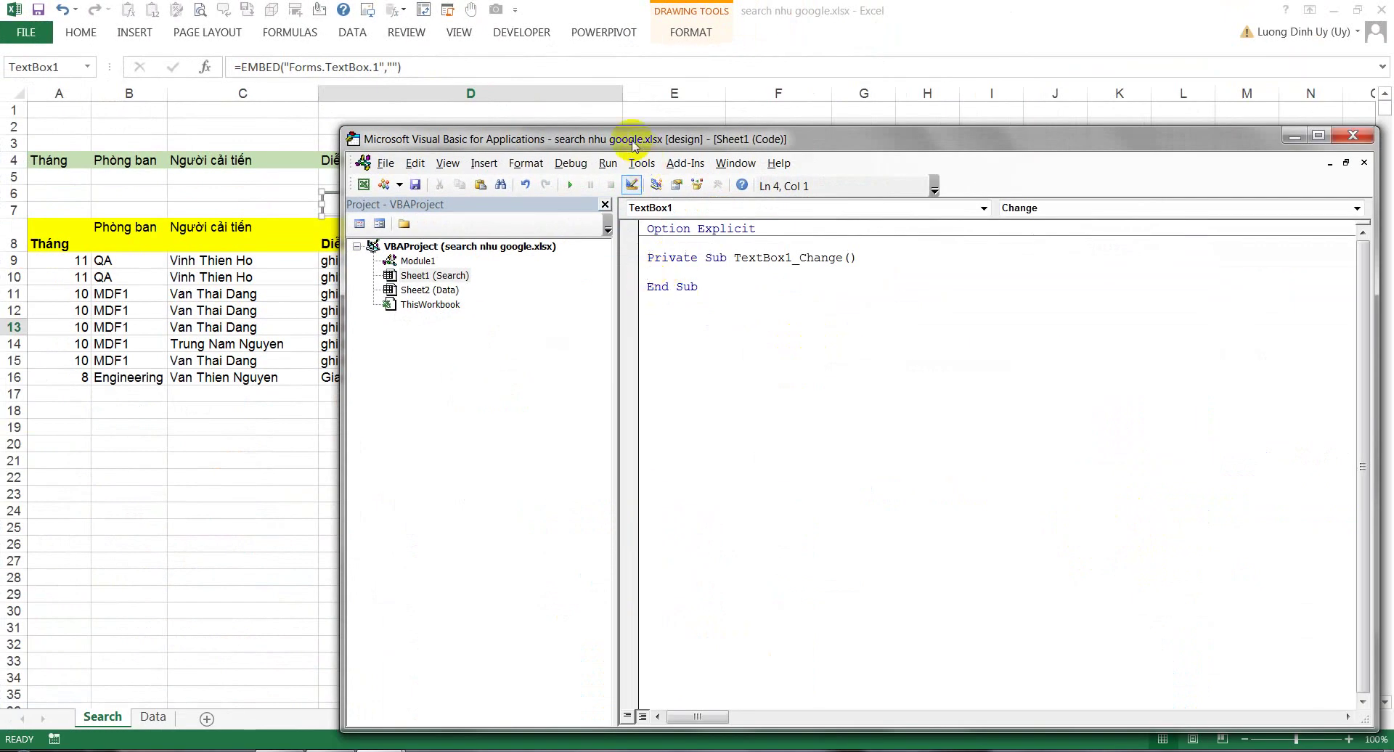
{"action": "left_click_drag", "start_coordinate": [629, 140], "coordinate": [411, 268]}
{"action": "type", "text": "doevents"}
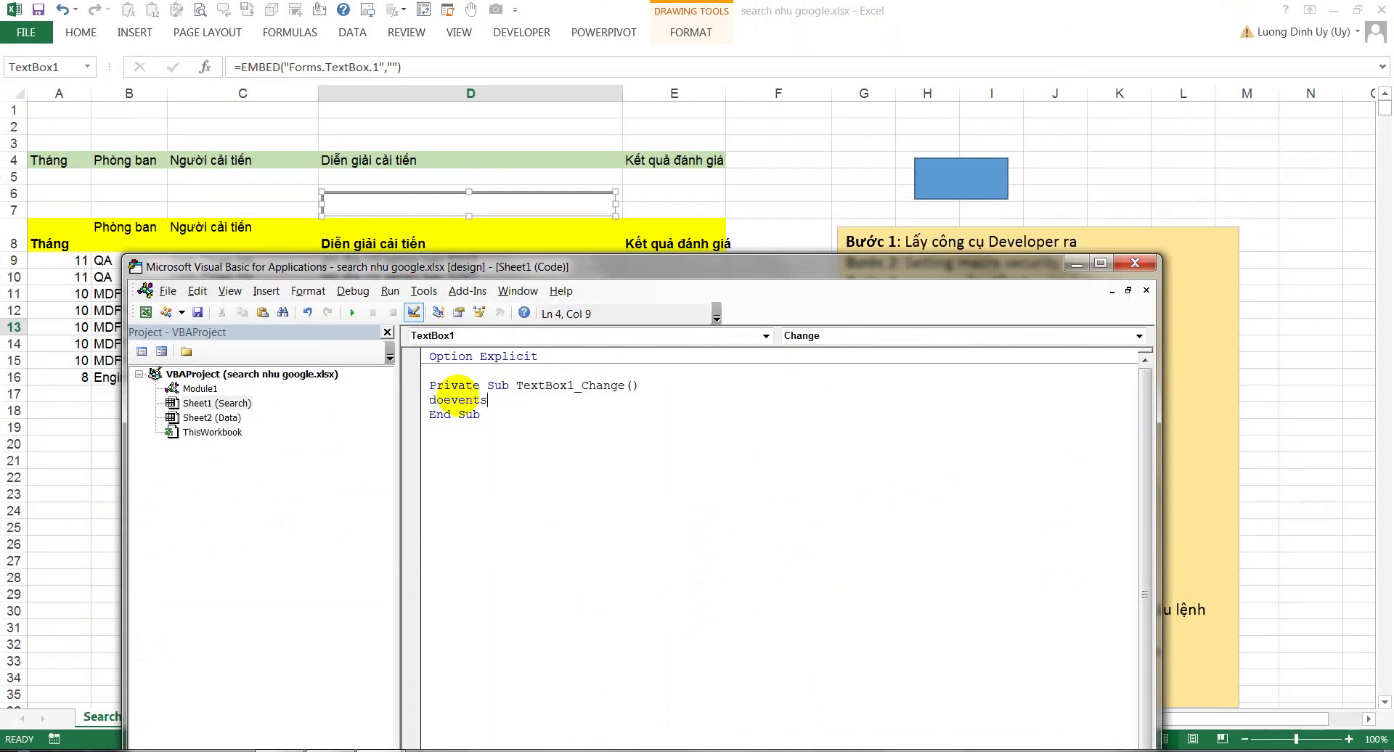
{"action": "key", "text": "Return"}
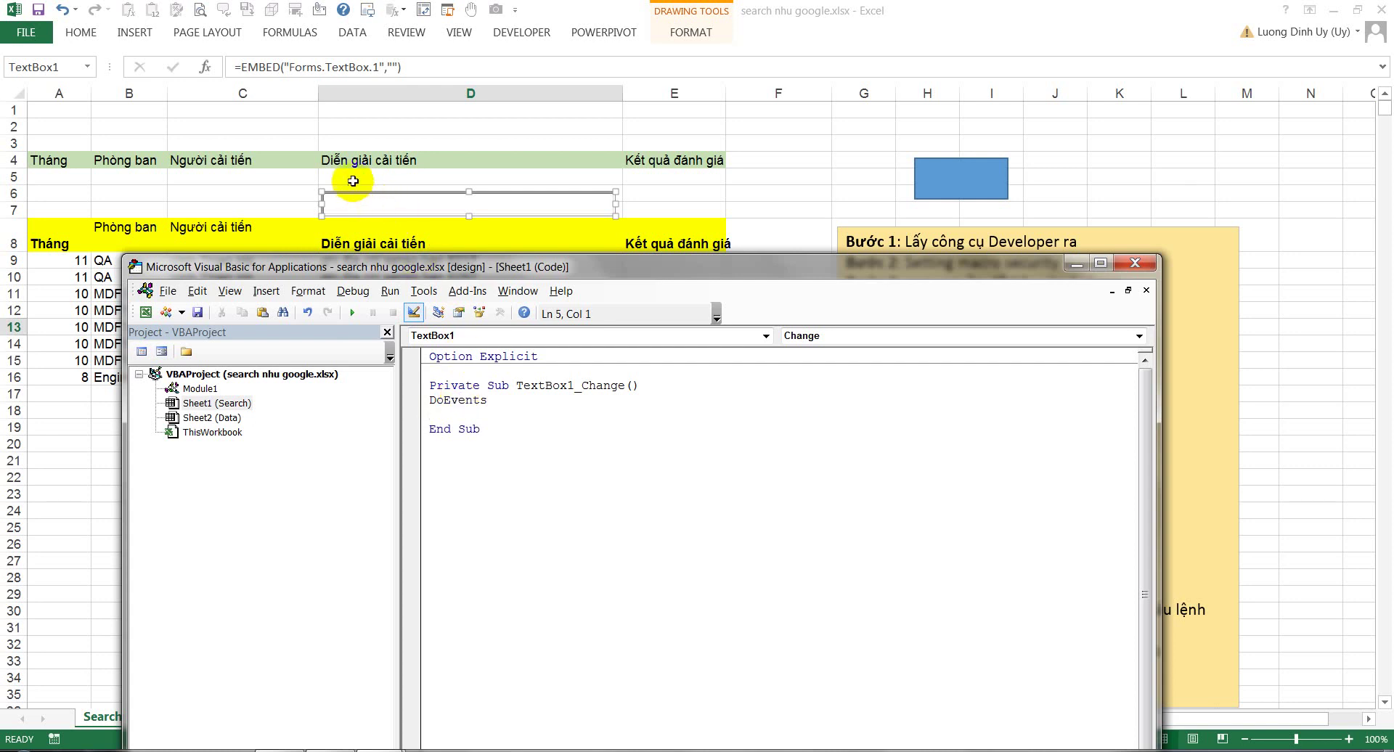
{"action": "left_click", "coordinate": [369, 206]}
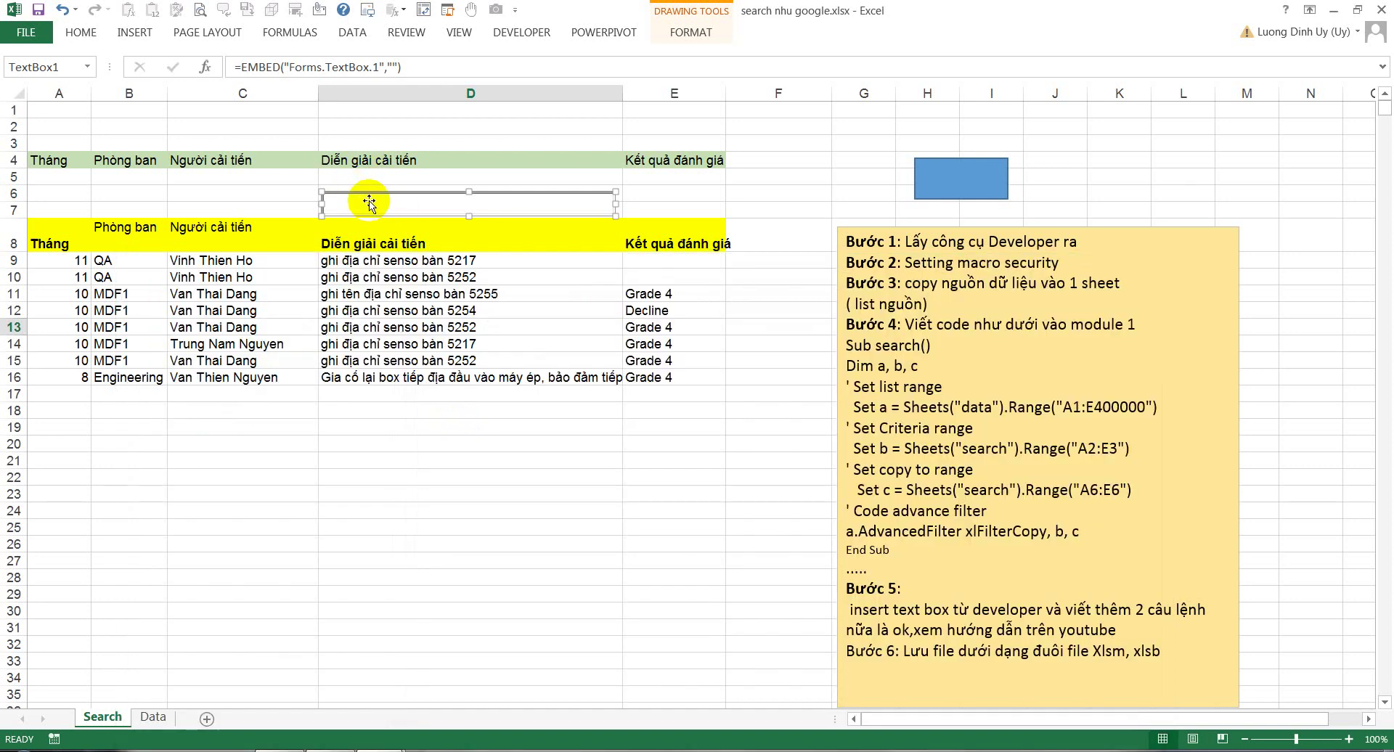
{"action": "left_click", "coordinate": [369, 183]}
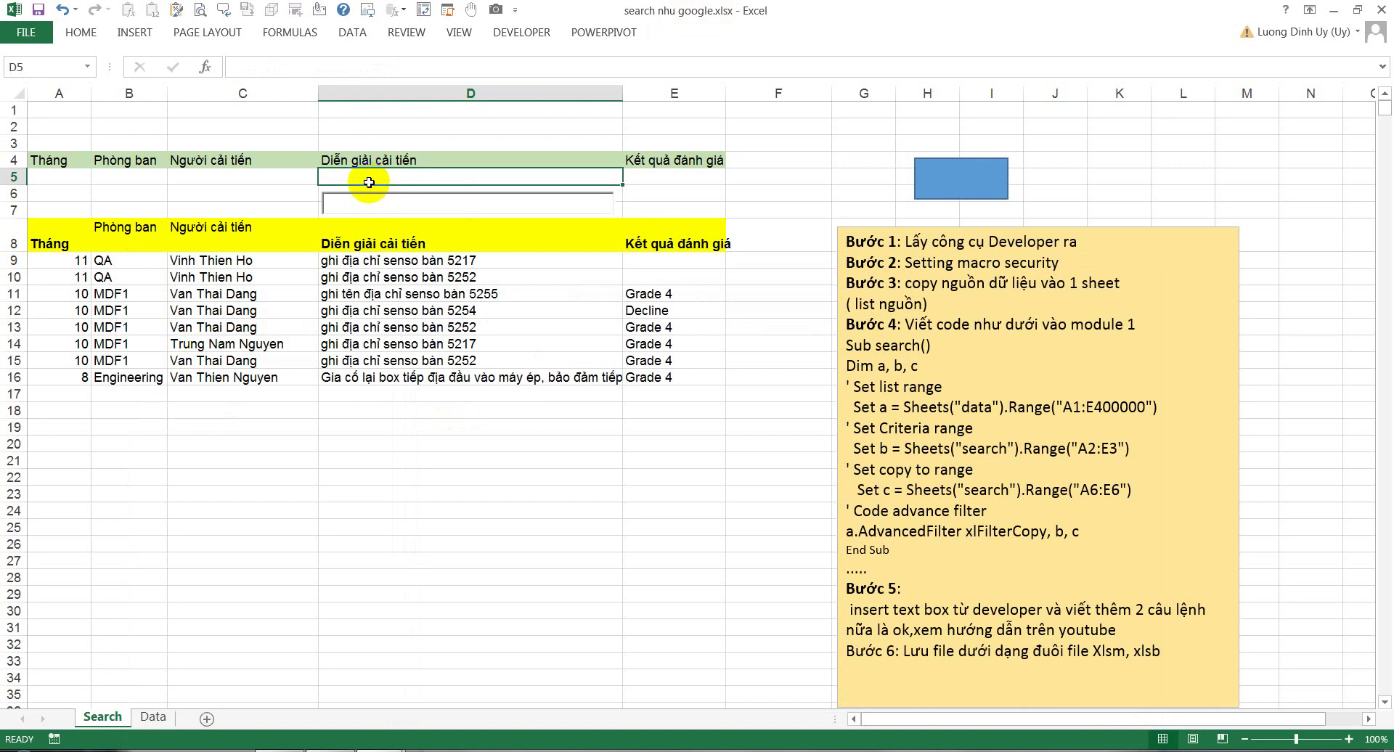
{"action": "left_click", "coordinate": [367, 204]}
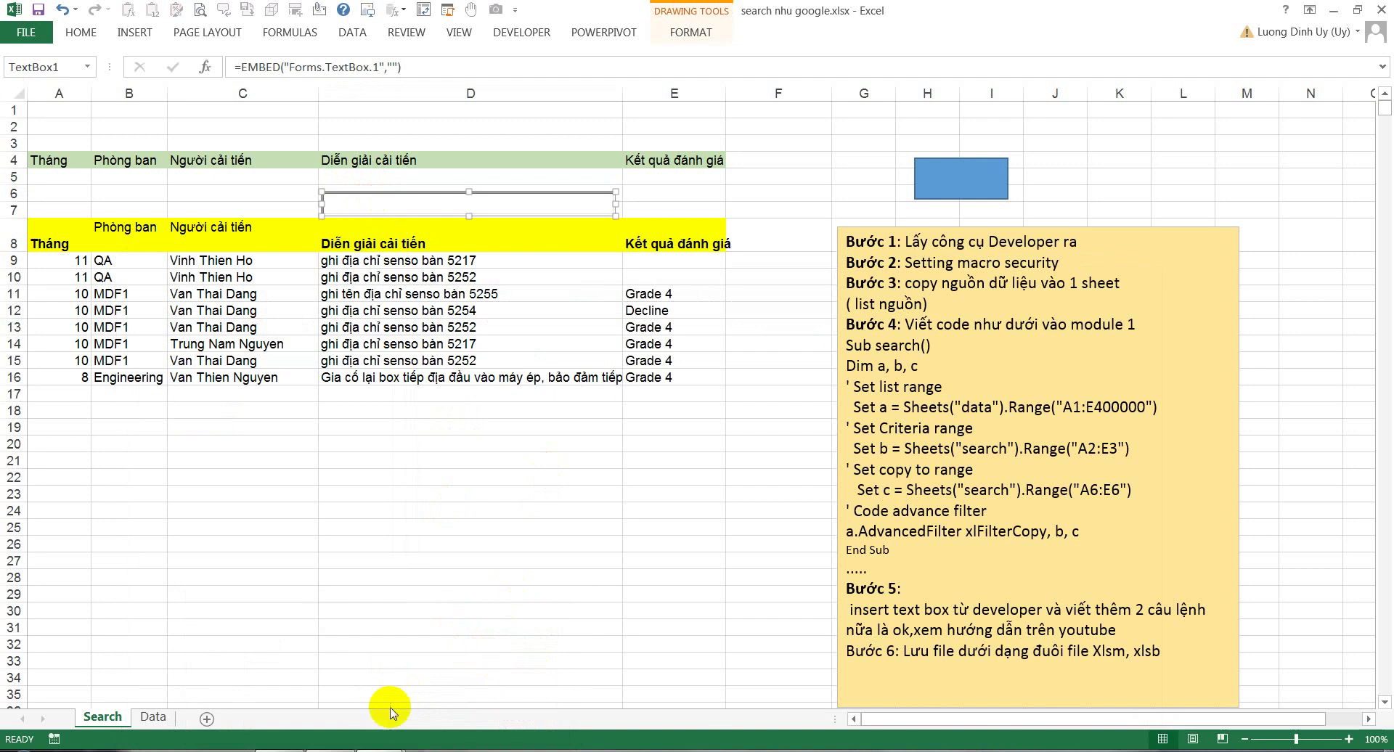
{"action": "left_click", "coordinate": [314, 678]}
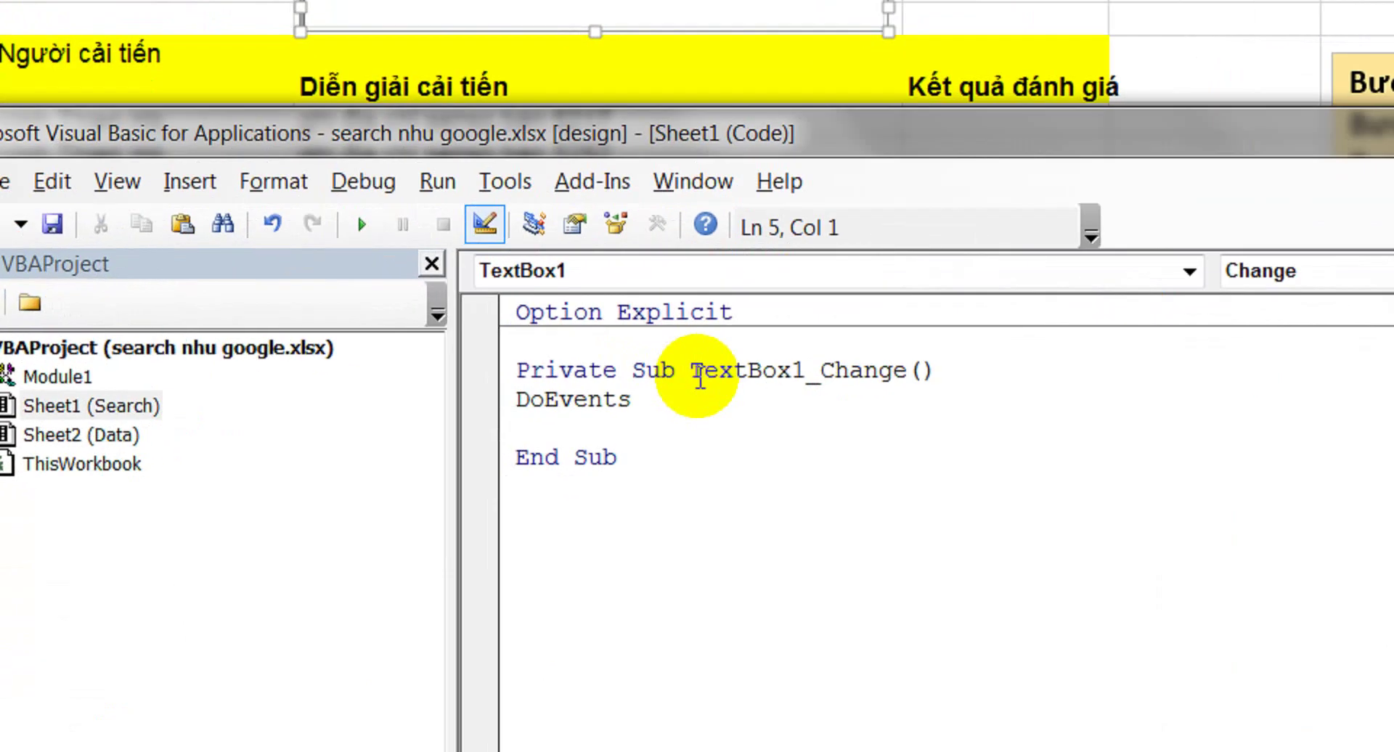
Step: Add range("D5")=textbox1.Value under DoEvents, completing Value from IntelliSense
{"action": "left_click_drag", "start_coordinate": [692, 372], "coordinate": [814, 370]}
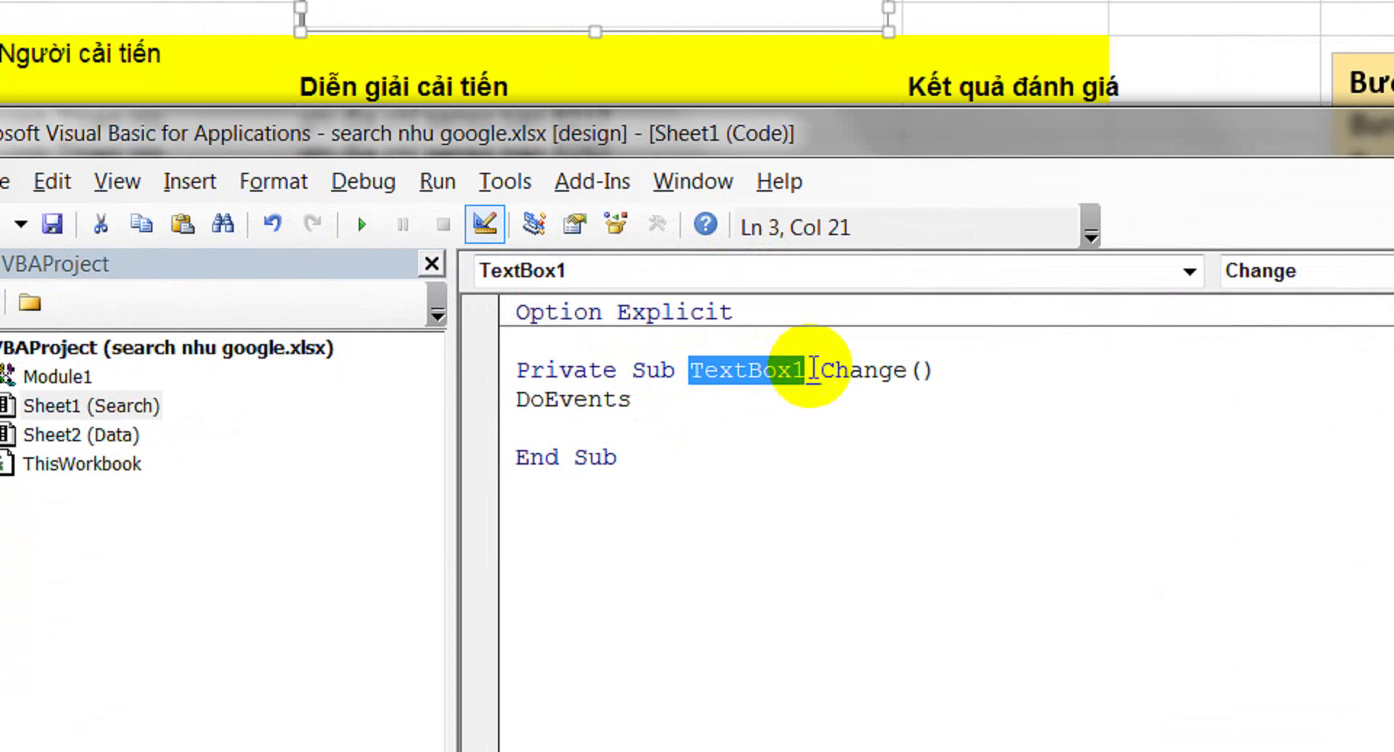
{"action": "left_click", "coordinate": [598, 423]}
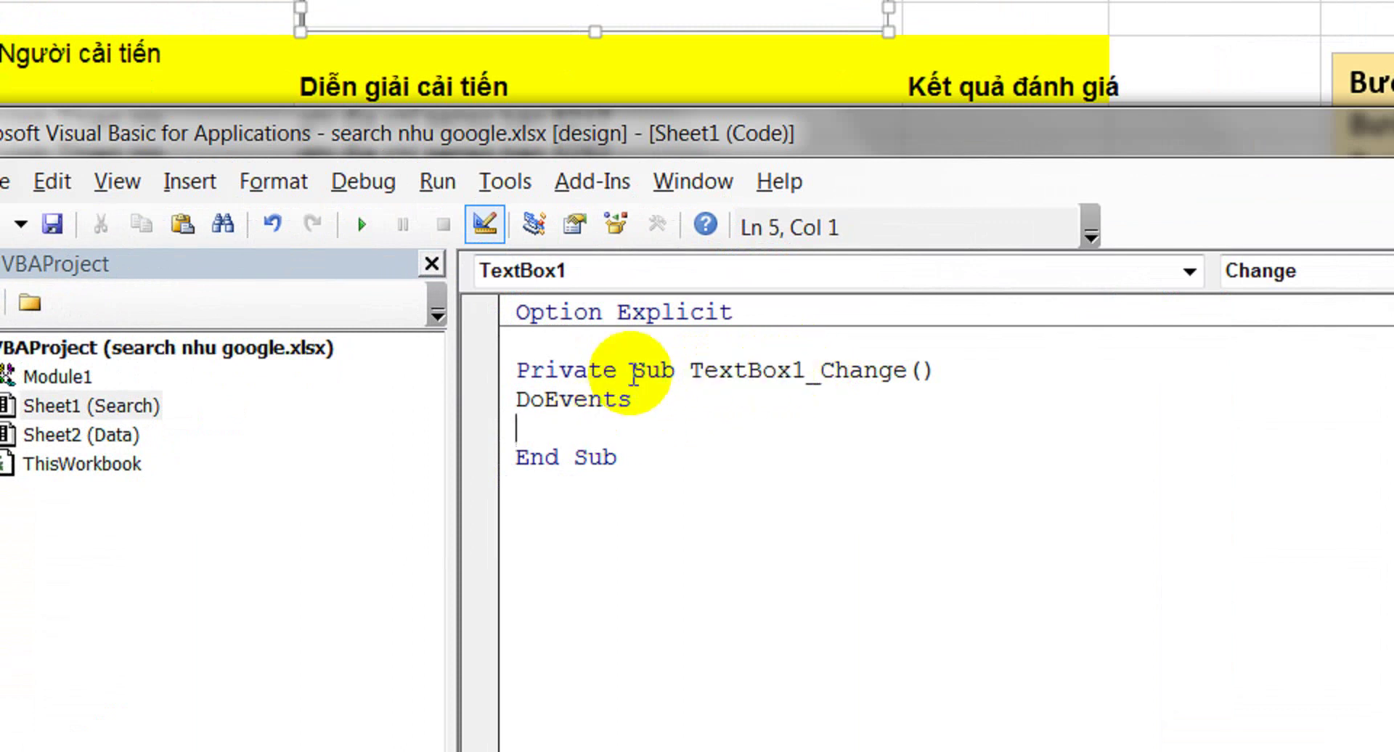
{"action": "type", "text": "range"}
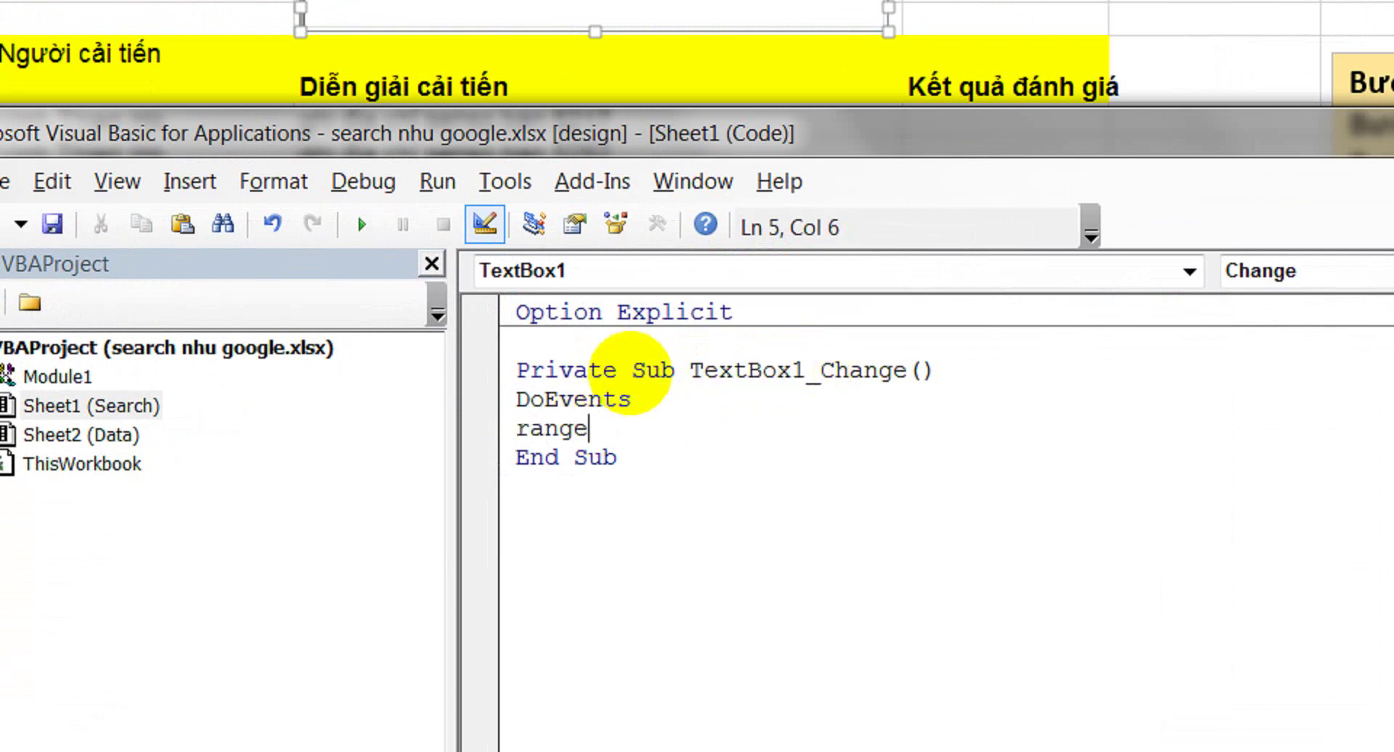
{"action": "type", "text": "("}
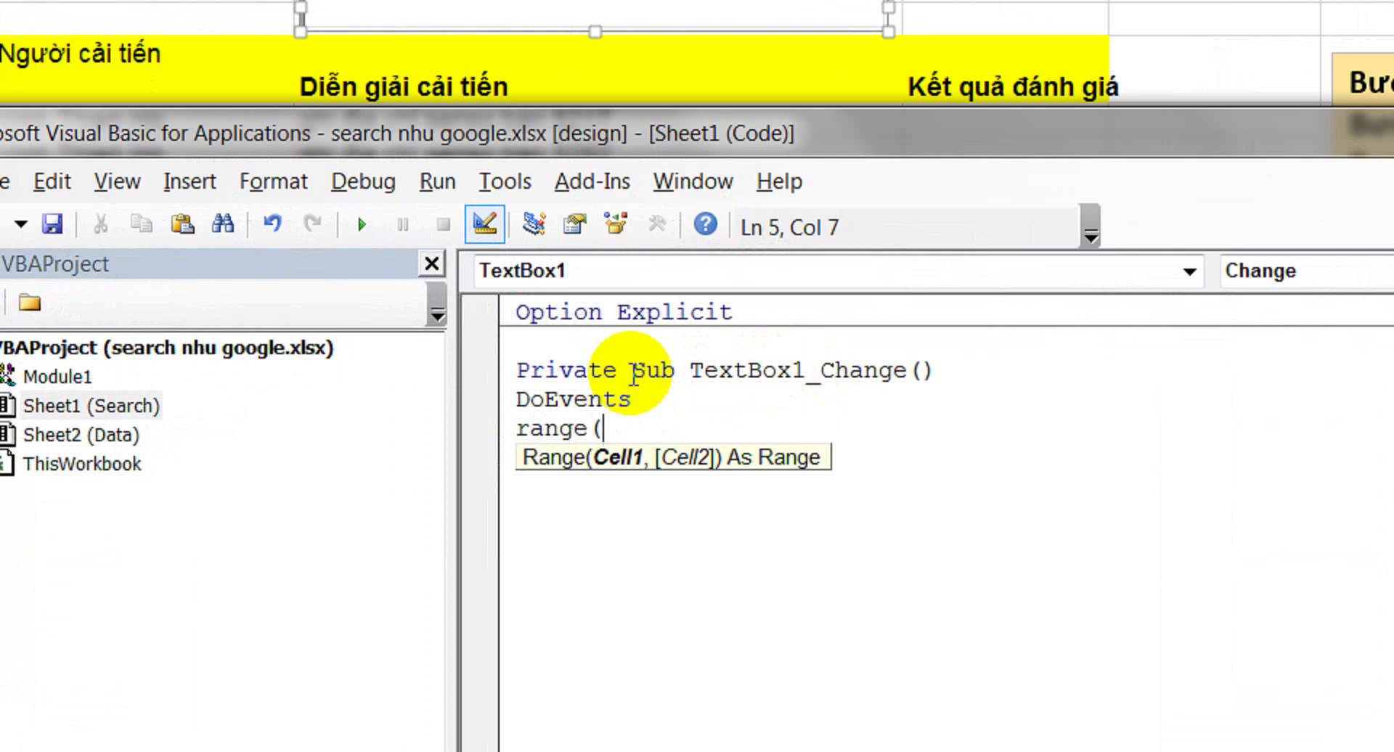
{"action": "type", "text": "\""}
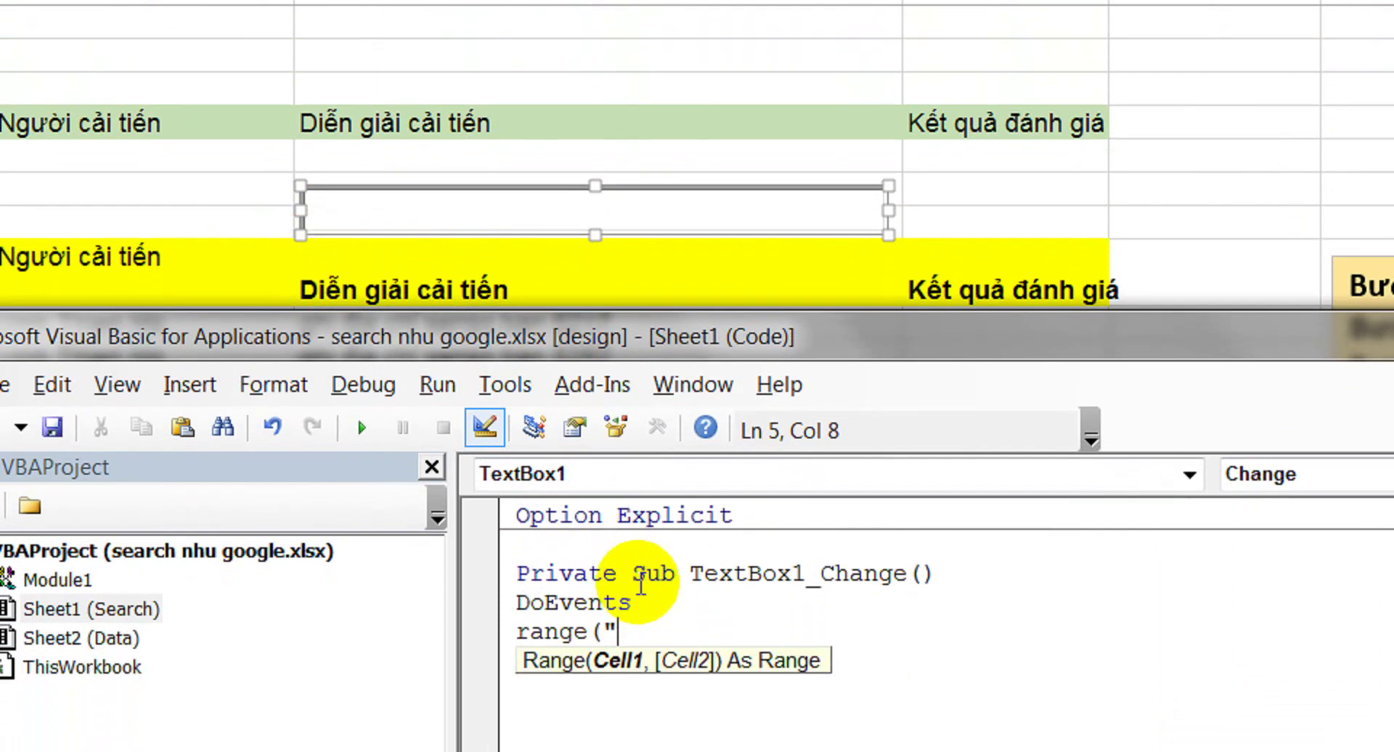
{"action": "type", "text": "D"}
{"action": "type", "text": "5"}
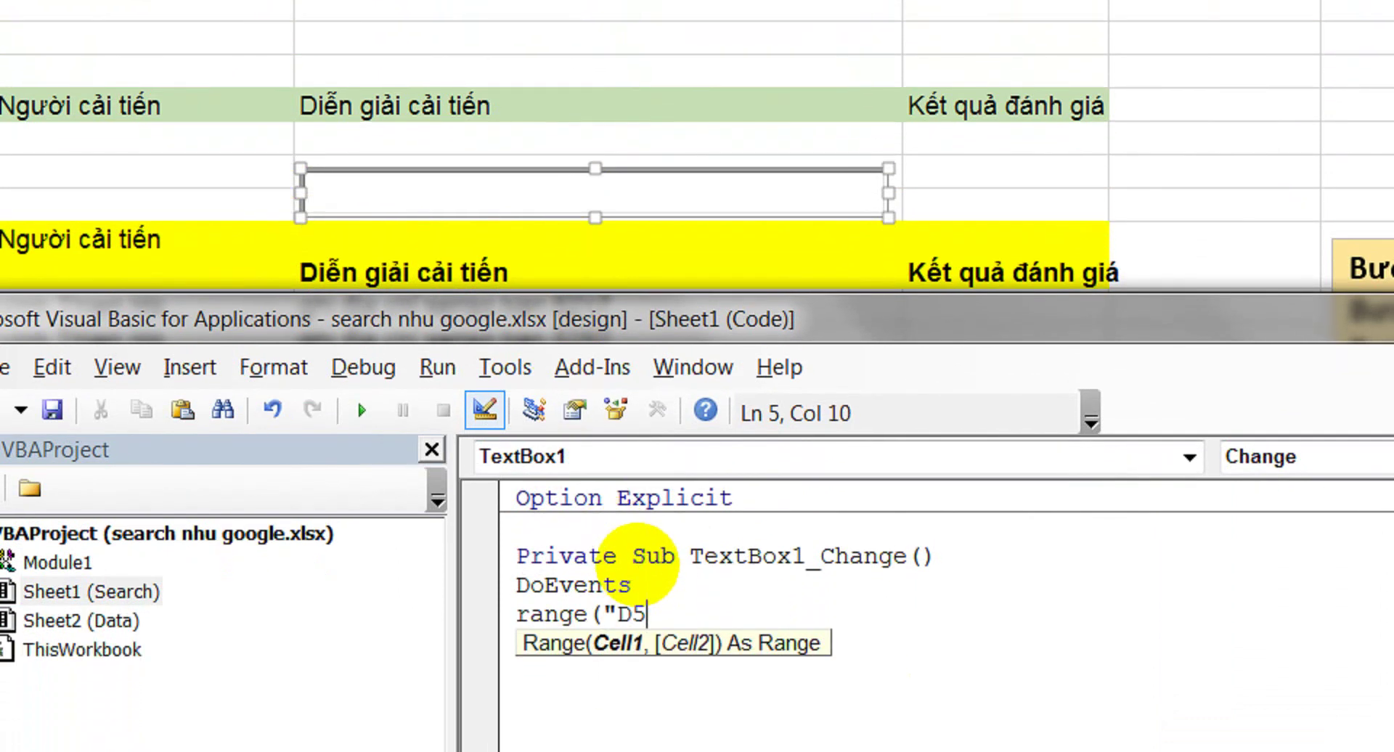
{"action": "type", "text": "\")="}
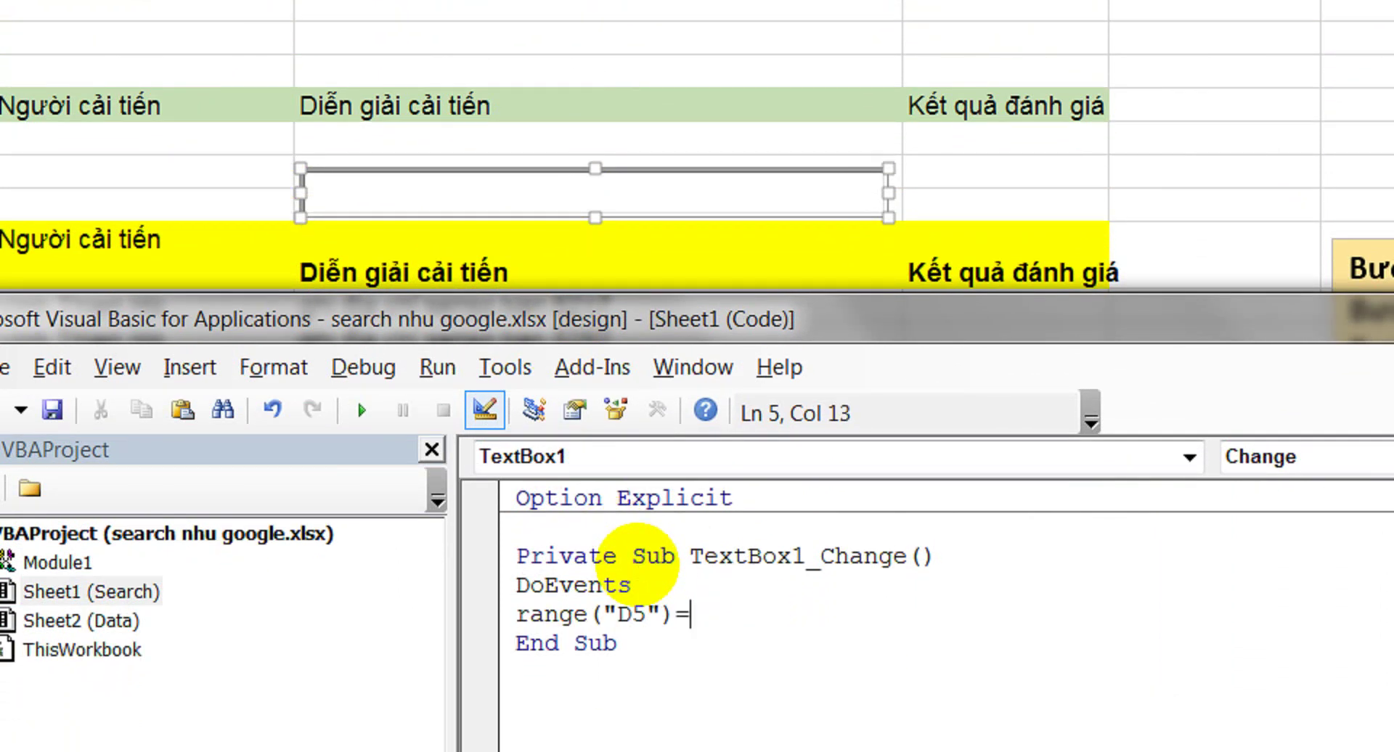
{"action": "type", "text": "textbo"}
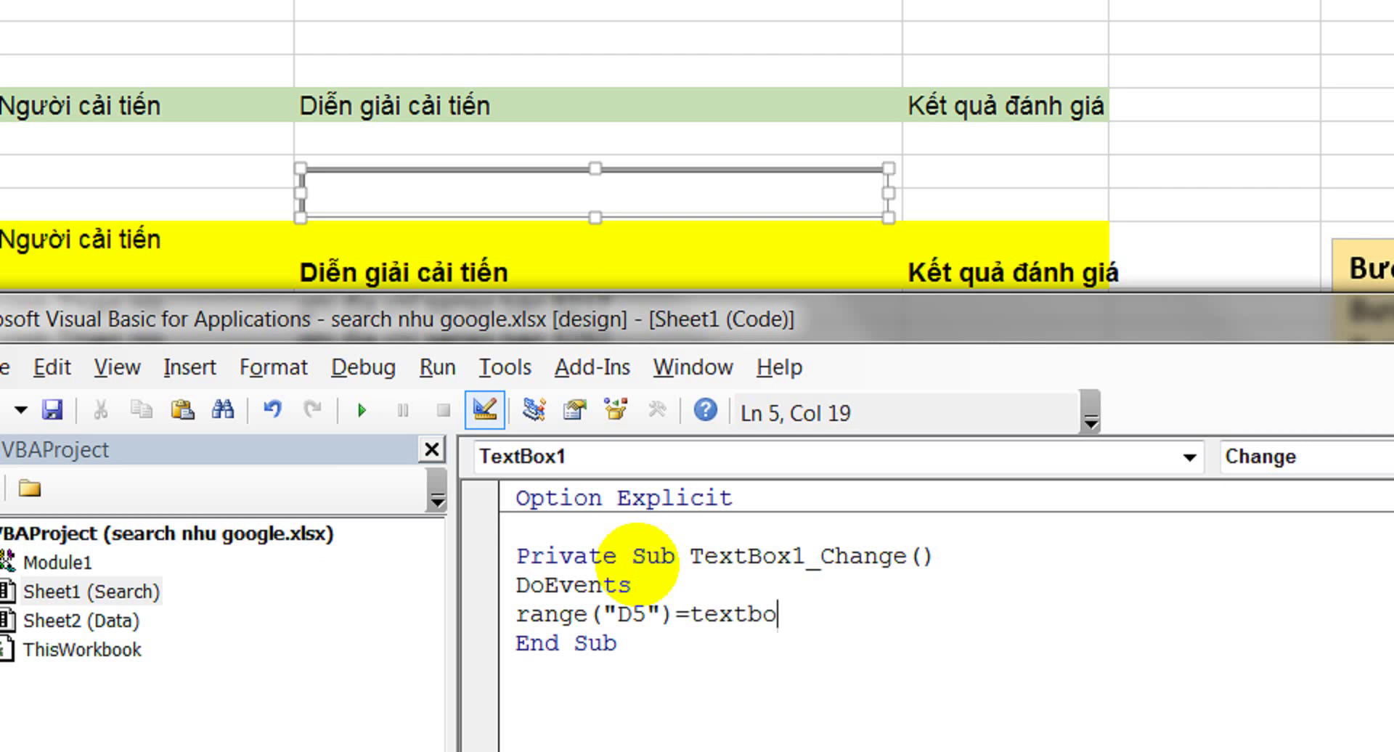
{"action": "type", "text": "x1"}
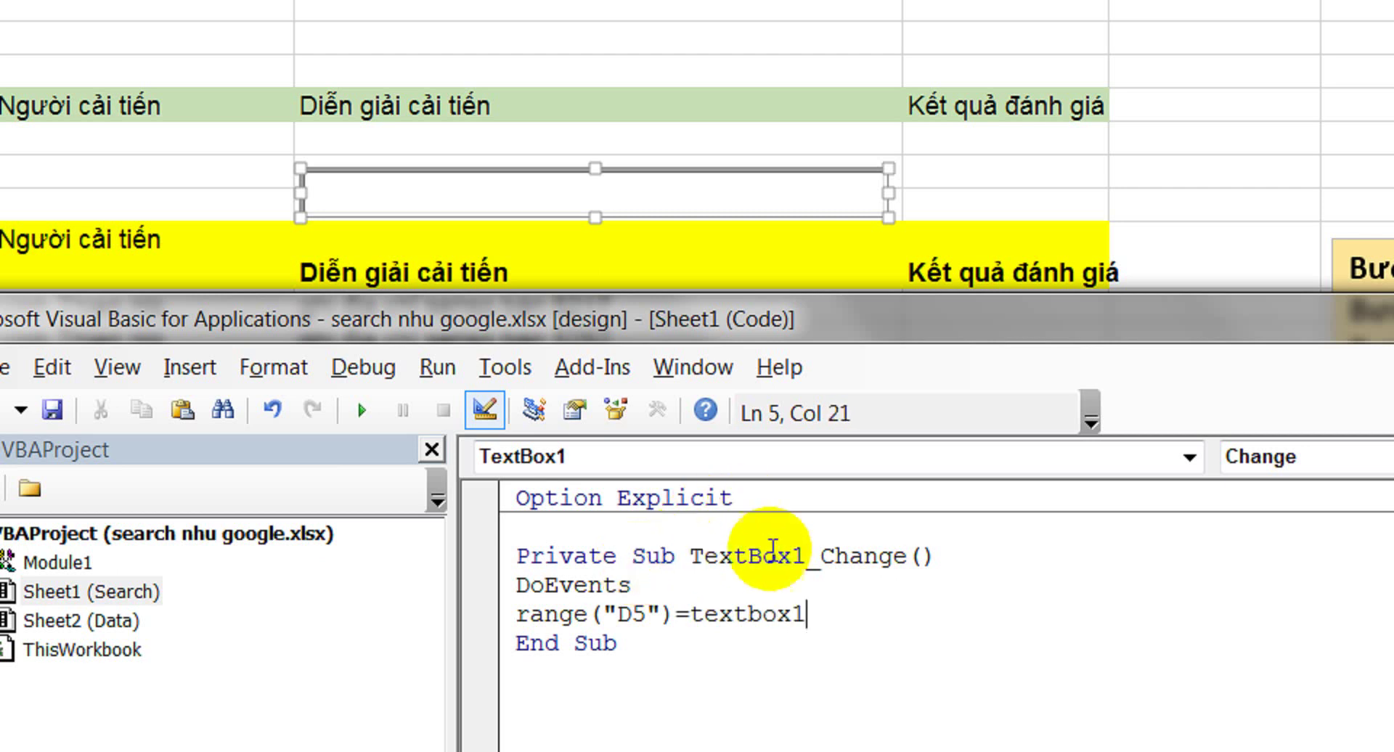
{"action": "type", "text": ".value"}
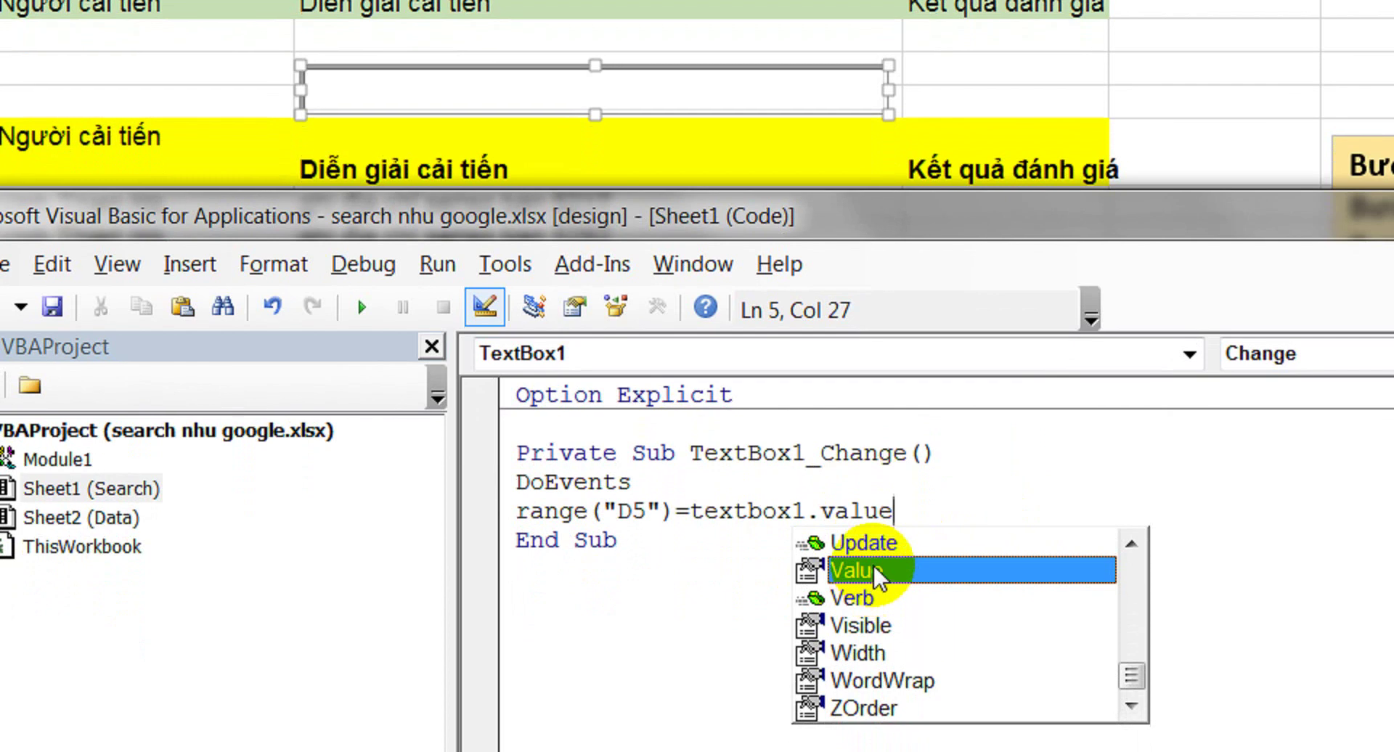
{"action": "double_click", "coordinate": [806, 654]}
{"action": "left_click", "coordinate": [690, 512]}
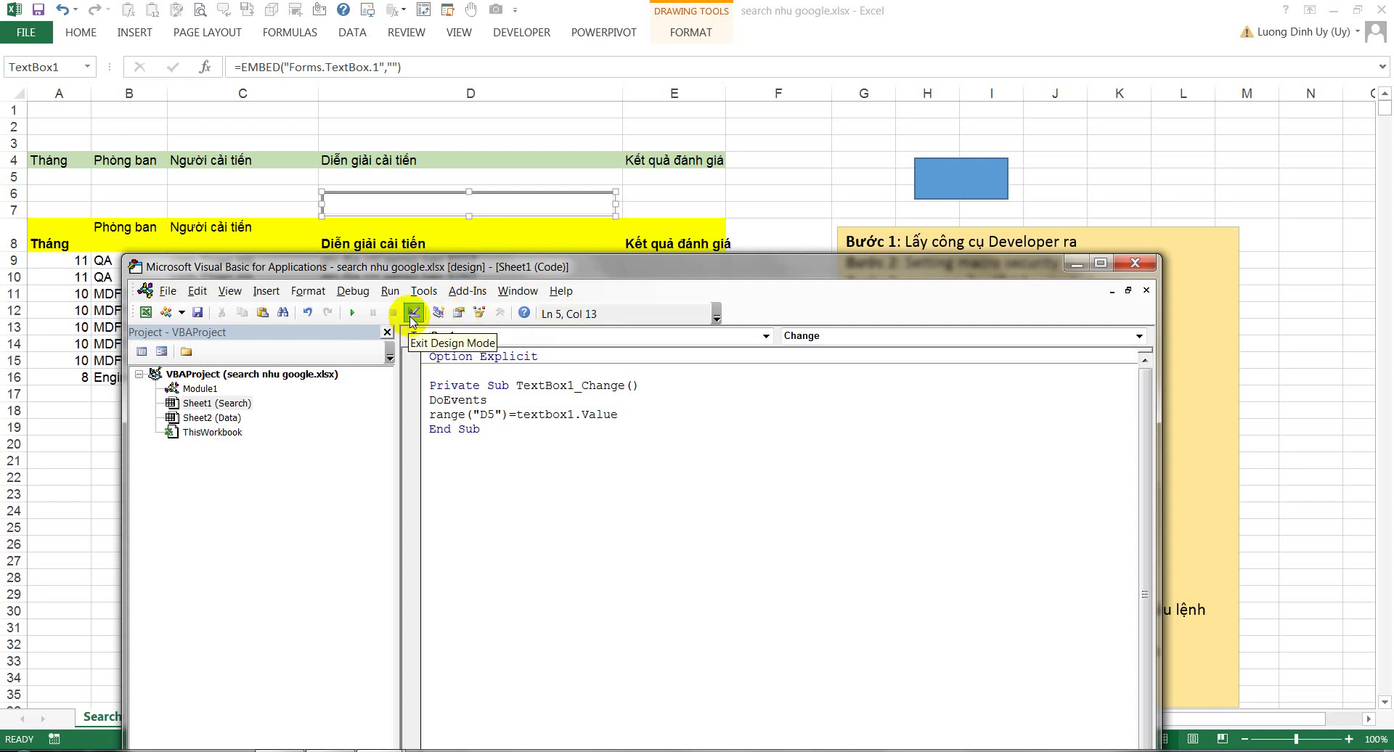
Step: Leave design mode and test the search box, confirming *plc is copied into D5
{"action": "left_click", "coordinate": [413, 314]}
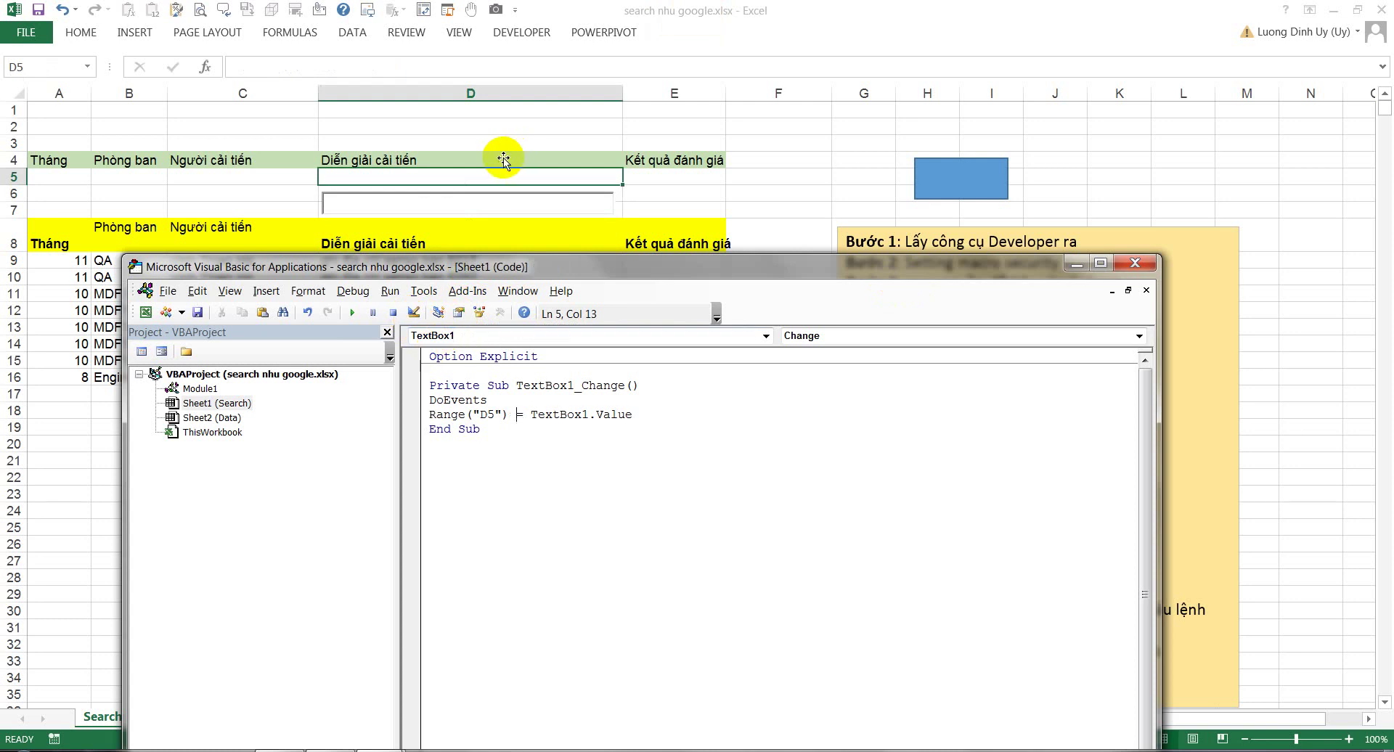
{"action": "left_click", "coordinate": [1071, 266]}
{"action": "left_click", "coordinate": [399, 207]}
{"action": "type", "text": "*plc"}
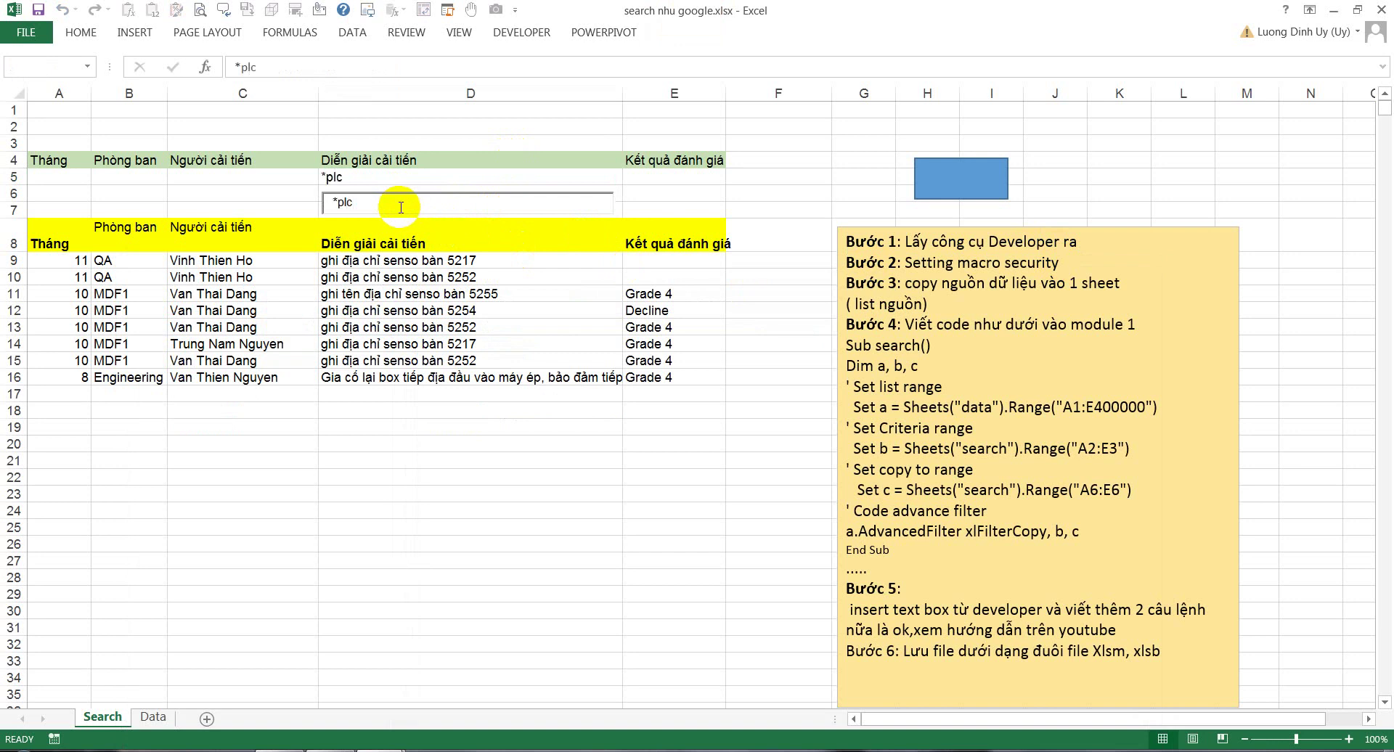
{"action": "left_click", "coordinate": [434, 259]}
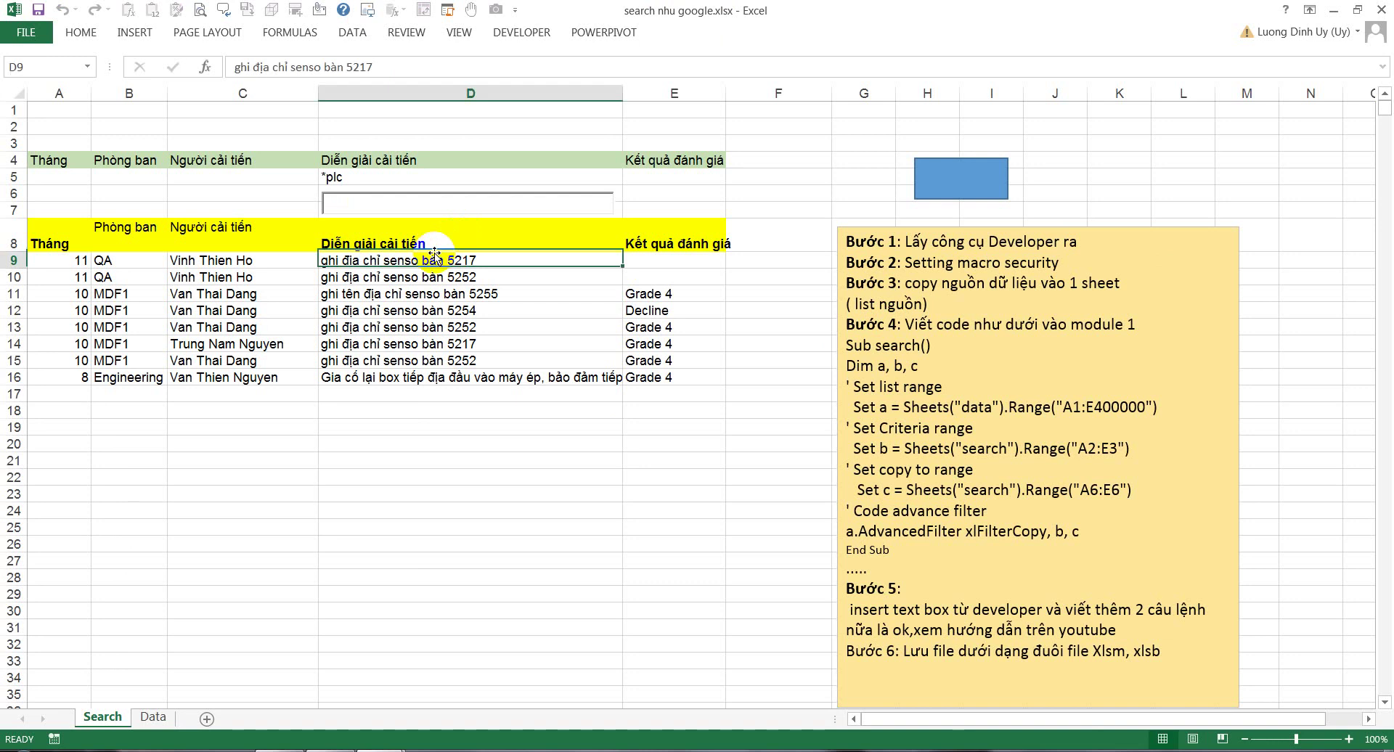
{"action": "left_click", "coordinate": [357, 202]}
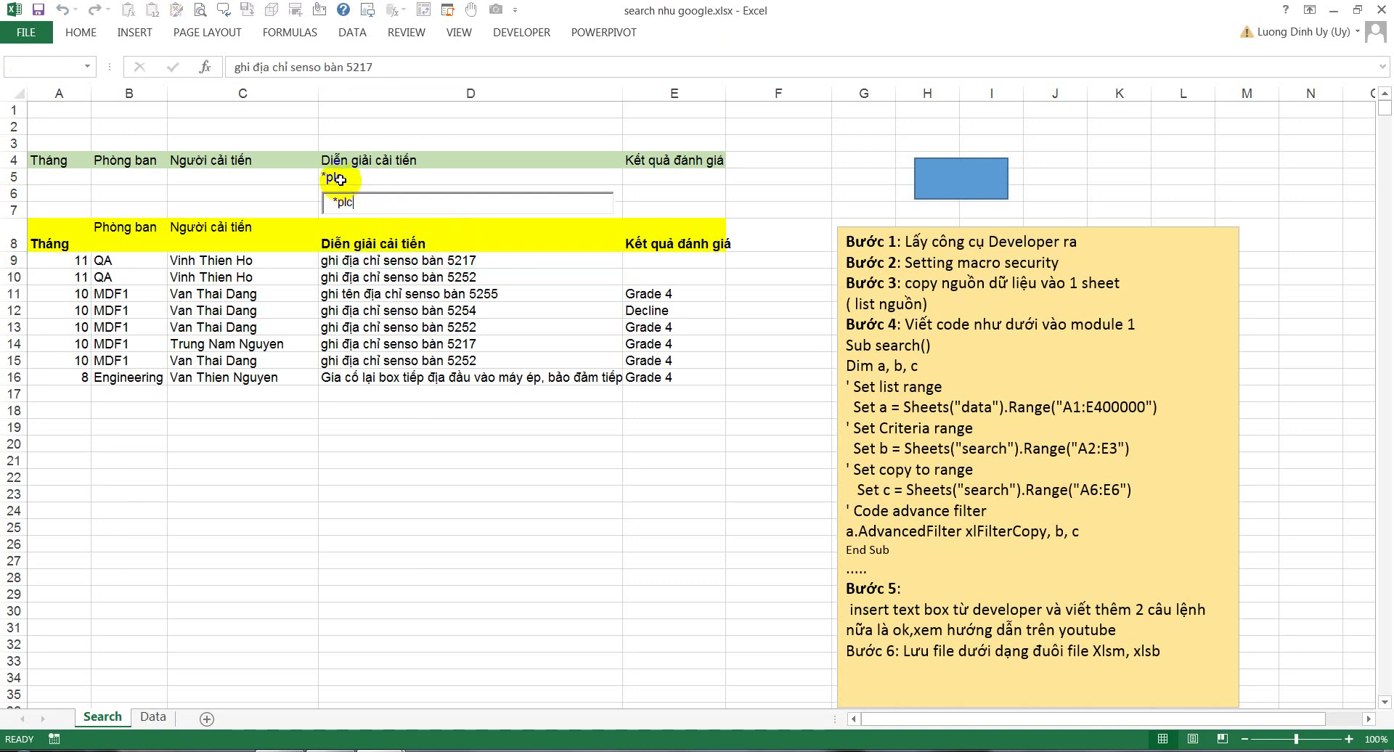
{"action": "key", "text": "Return"}
{"action": "left_click", "coordinate": [350, 205]}
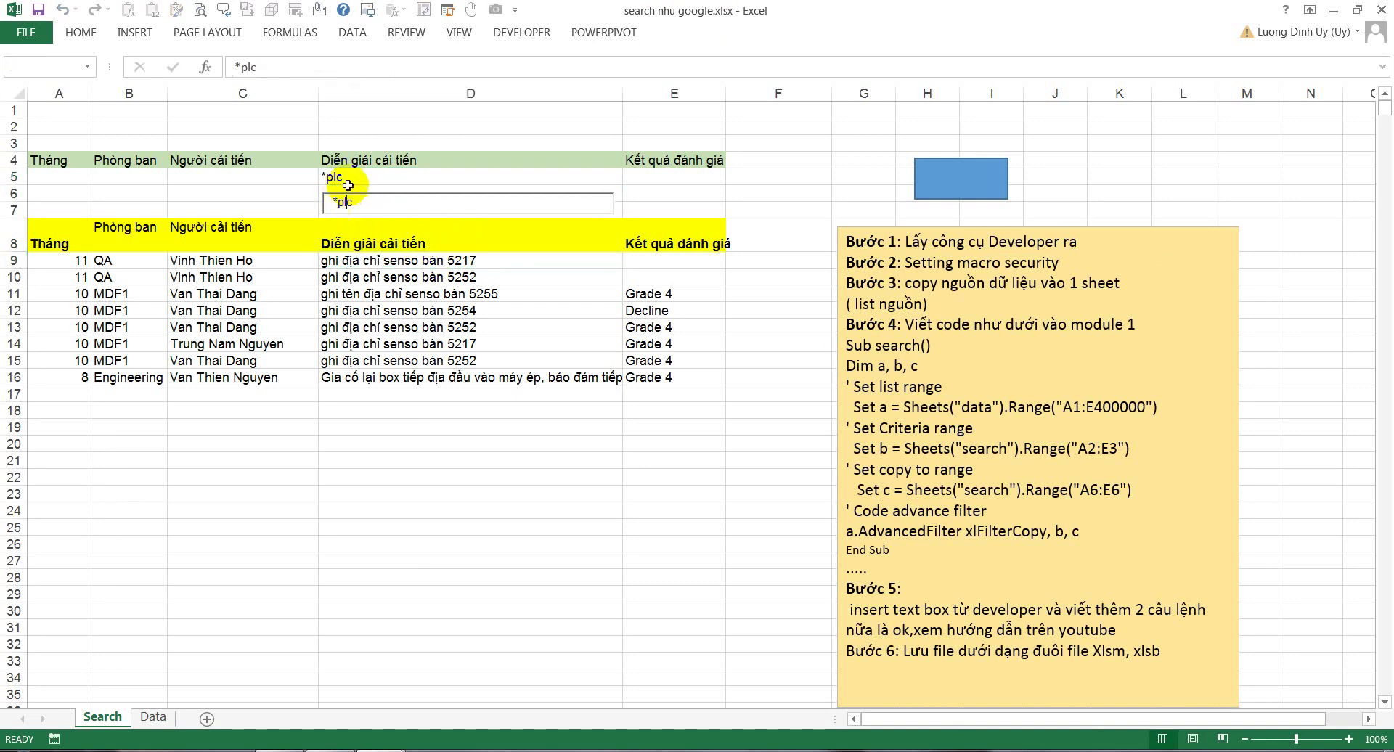
{"action": "left_click", "coordinate": [347, 176]}
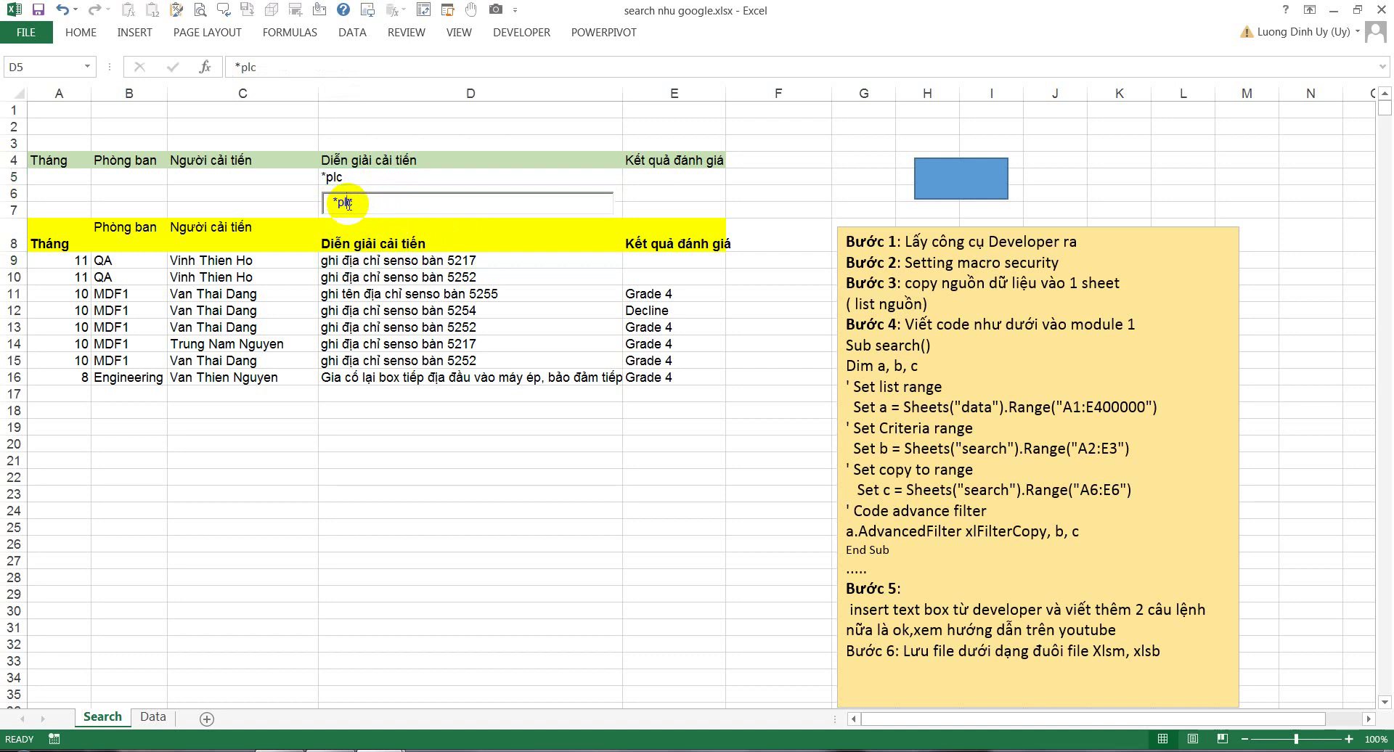
Step: Bring the VBA editor forward with the TextBox1_Change code in view
{"action": "left_click", "coordinate": [392, 746]}
{"action": "left_click", "coordinate": [440, 683]}
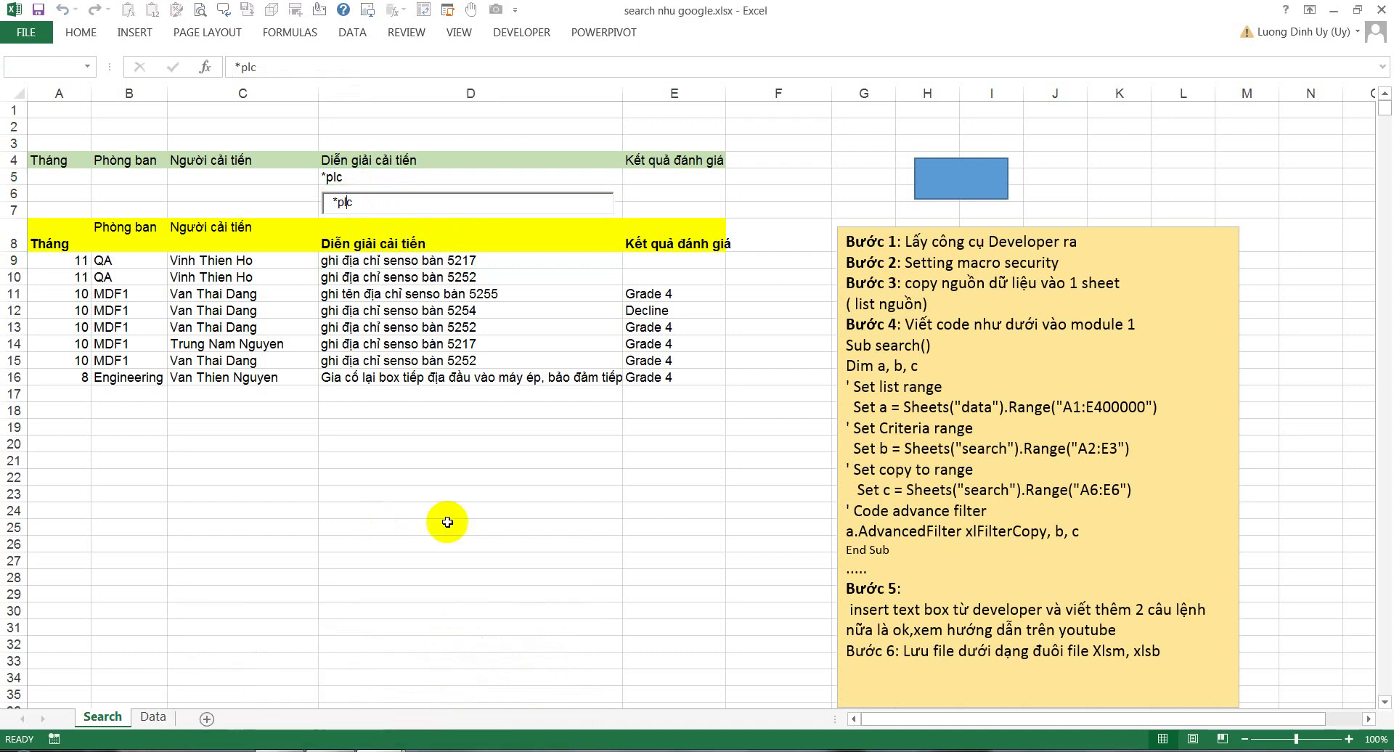
{"action": "left_click", "coordinate": [392, 746]}
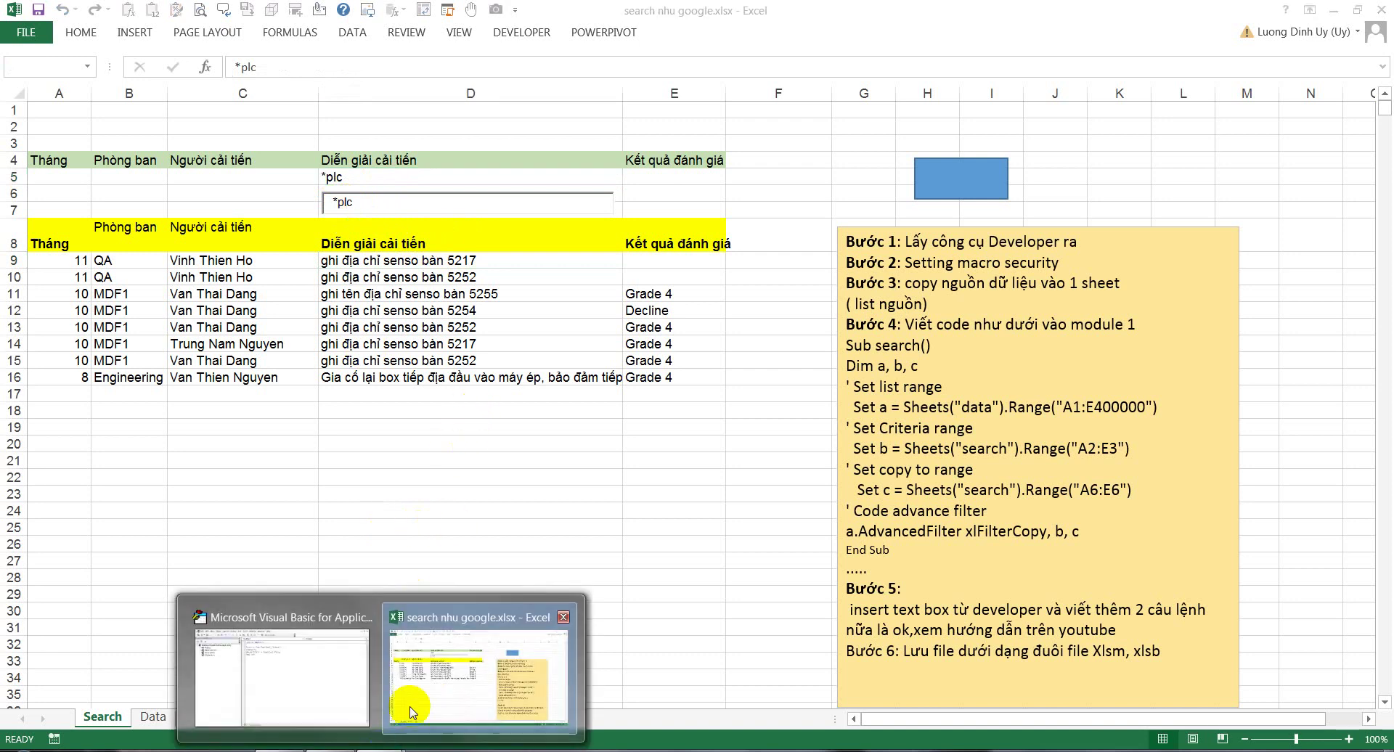
{"action": "left_click", "coordinate": [438, 682]}
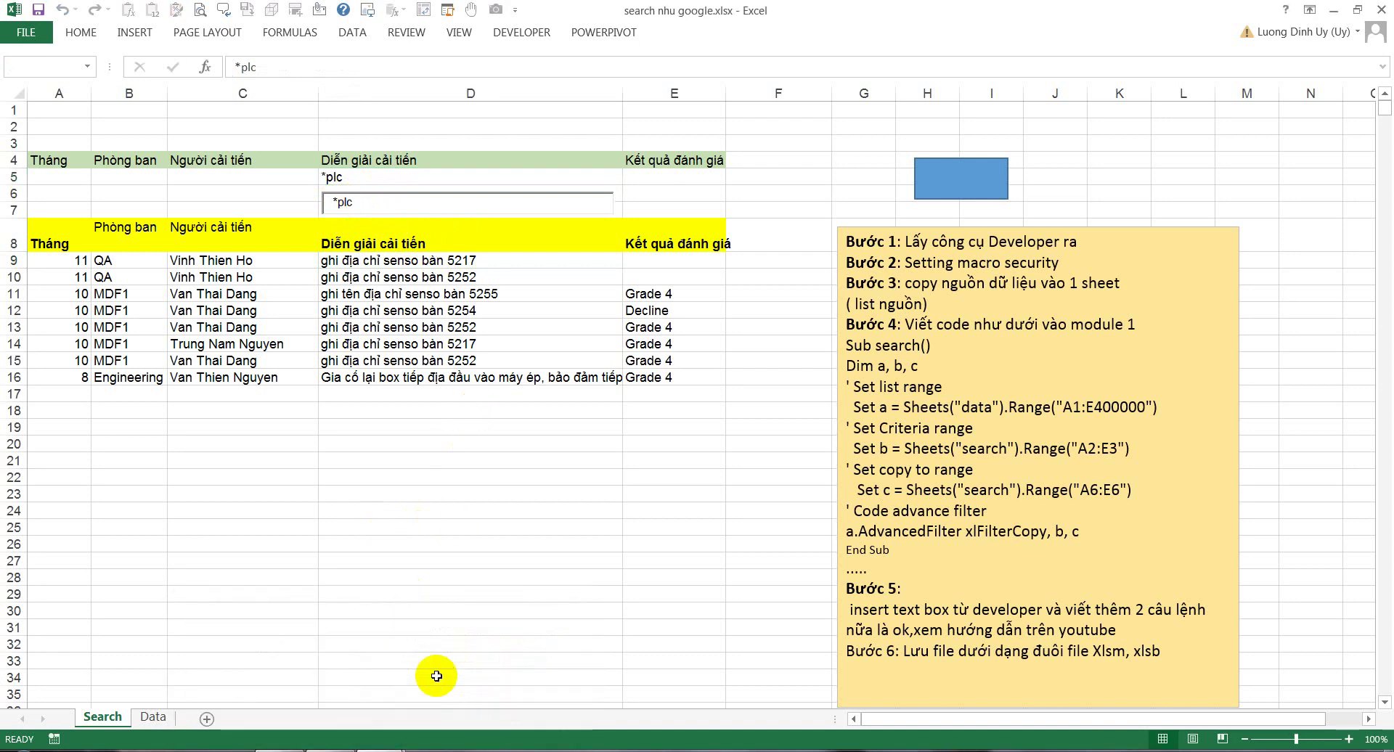
{"action": "left_click", "coordinate": [392, 745]}
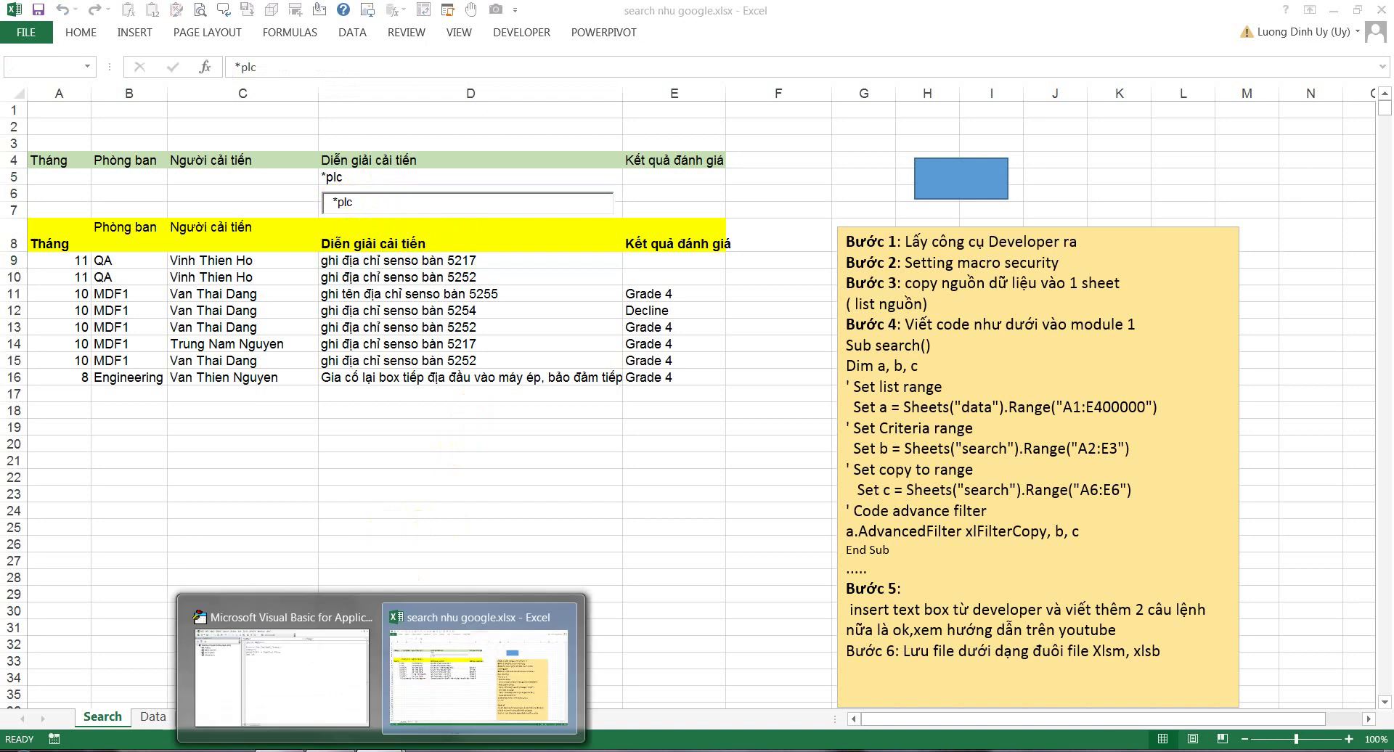
{"action": "left_click", "coordinate": [324, 679]}
Step: Change the D5 line to Range("D5") = "*" & TextBox1.Value and add Call search
{"action": "left_click_drag", "start_coordinate": [680, 266], "coordinate": [704, 81]}
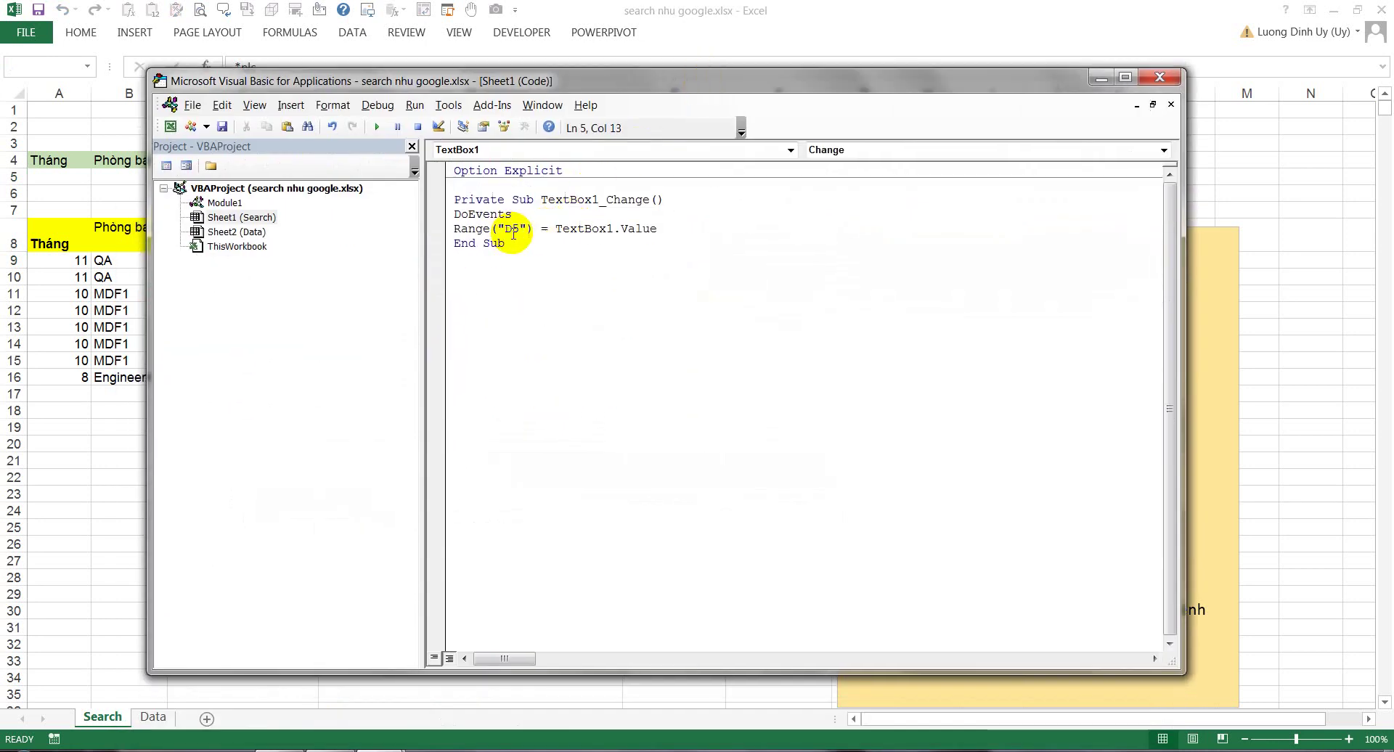
{"action": "key", "text": "Right"}
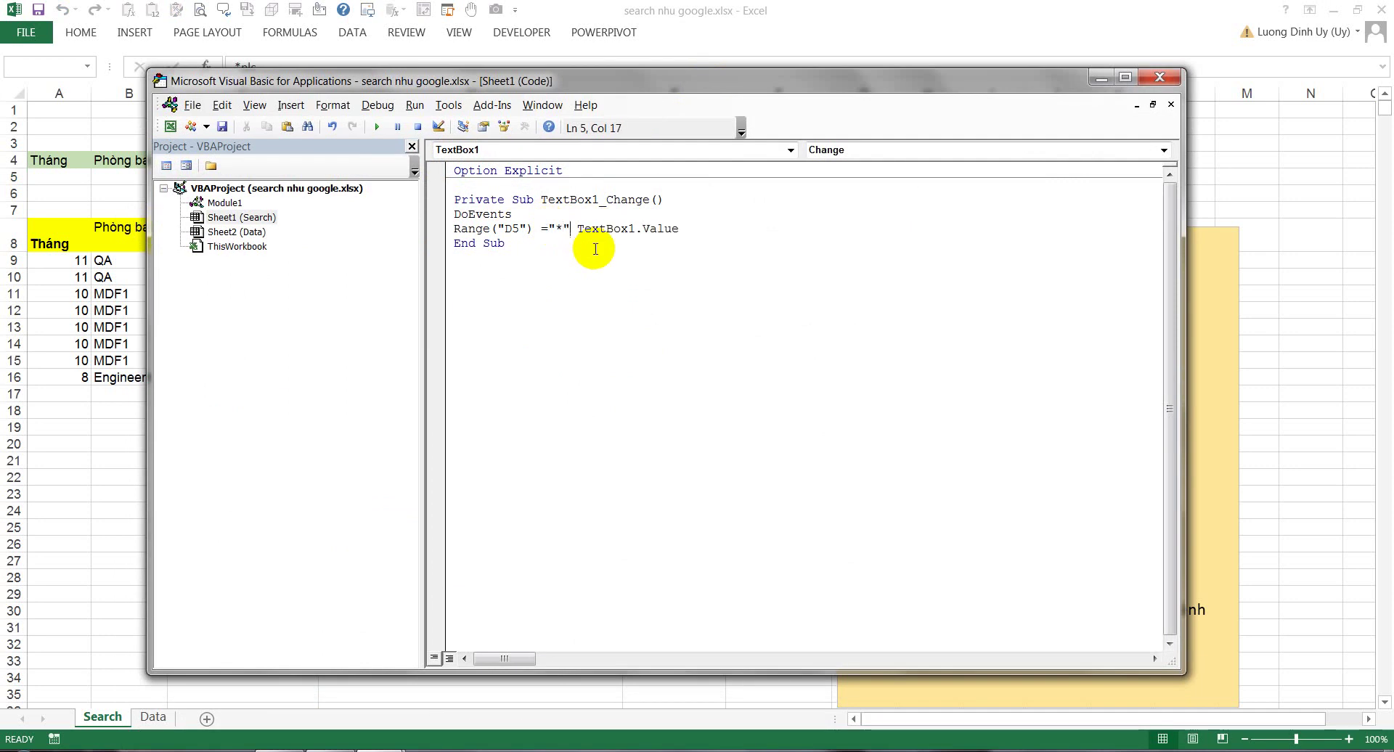
{"action": "type", "text": "&"}
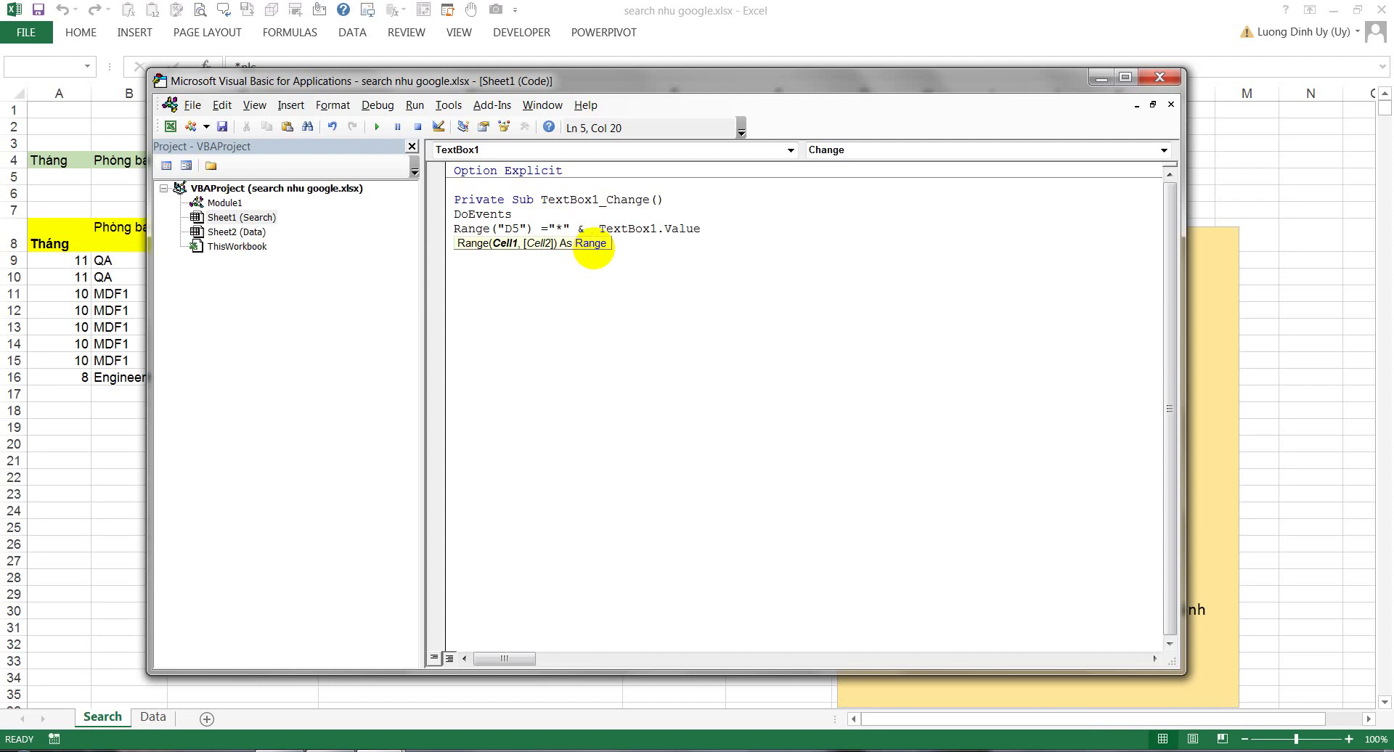
{"action": "left_click", "coordinate": [674, 261]}
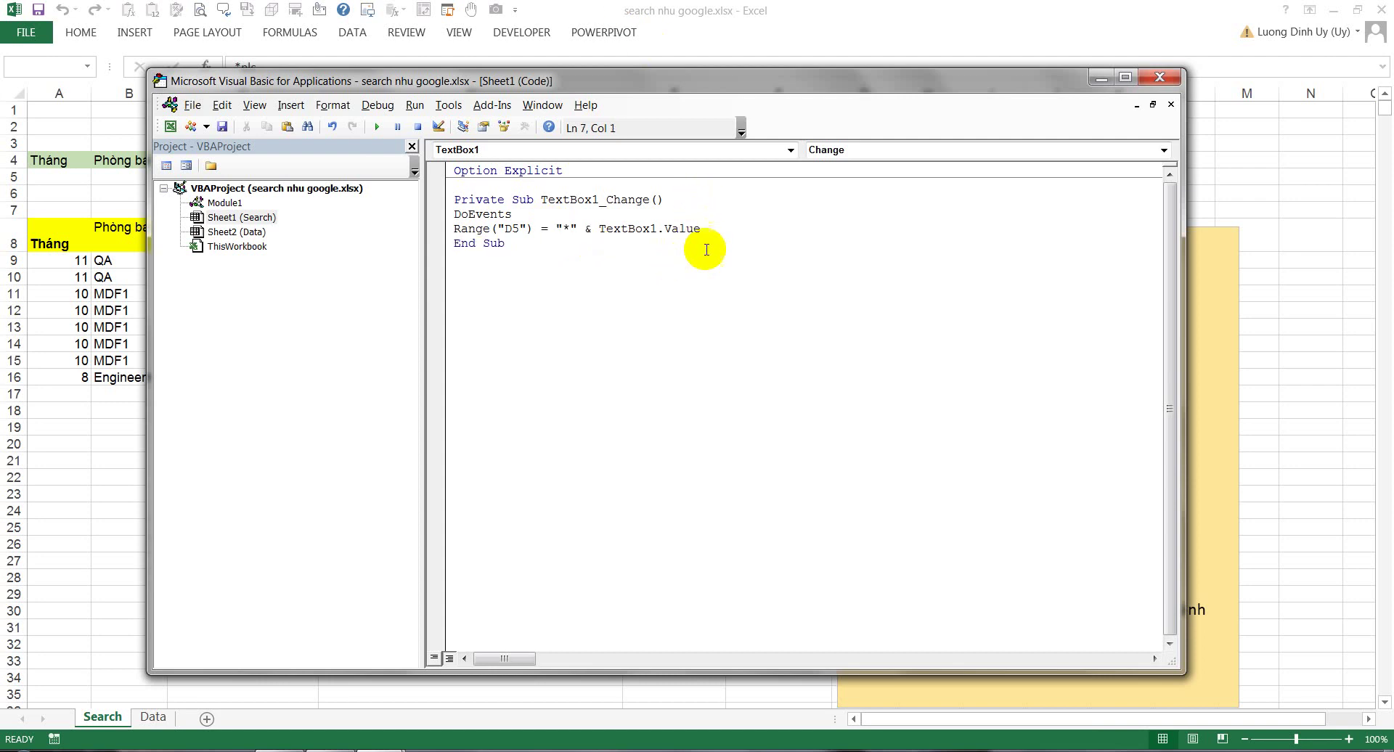
{"action": "left_click", "coordinate": [720, 230]}
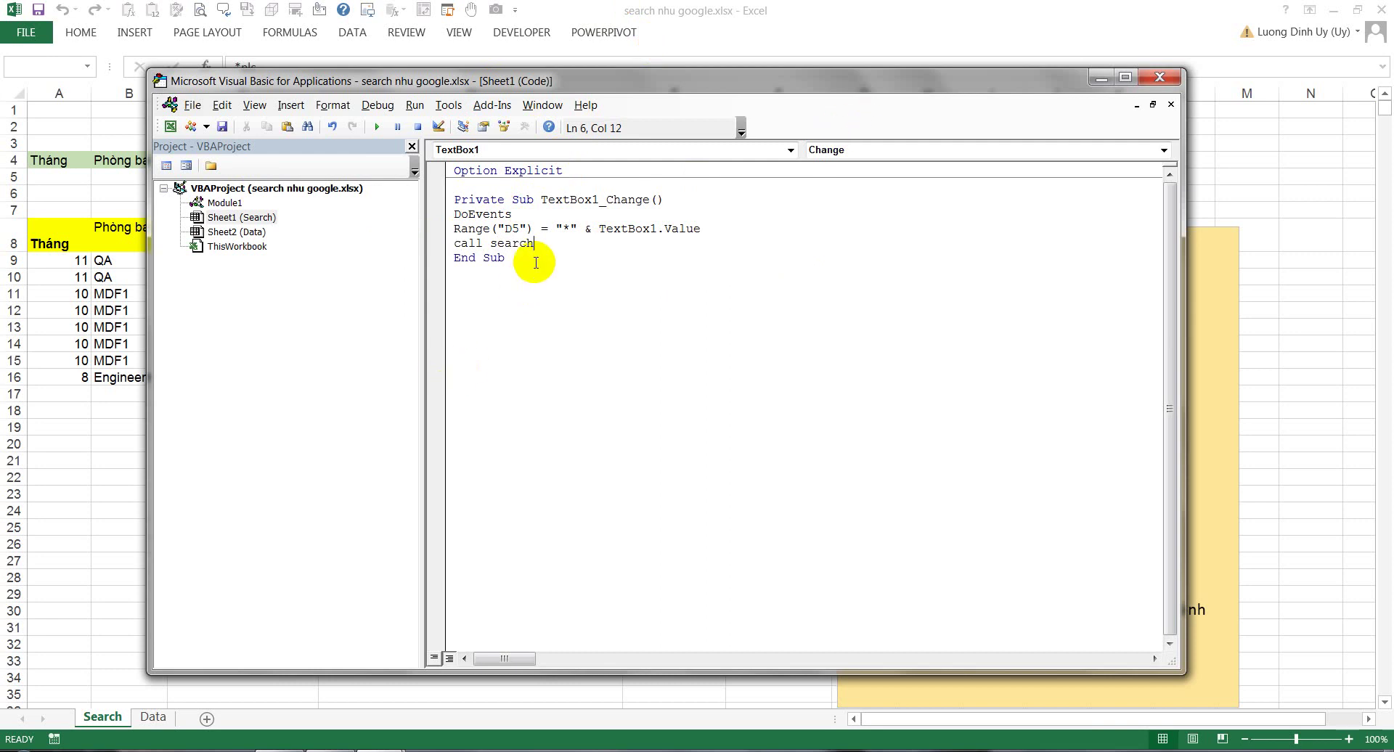
{"action": "left_click", "coordinate": [514, 243]}
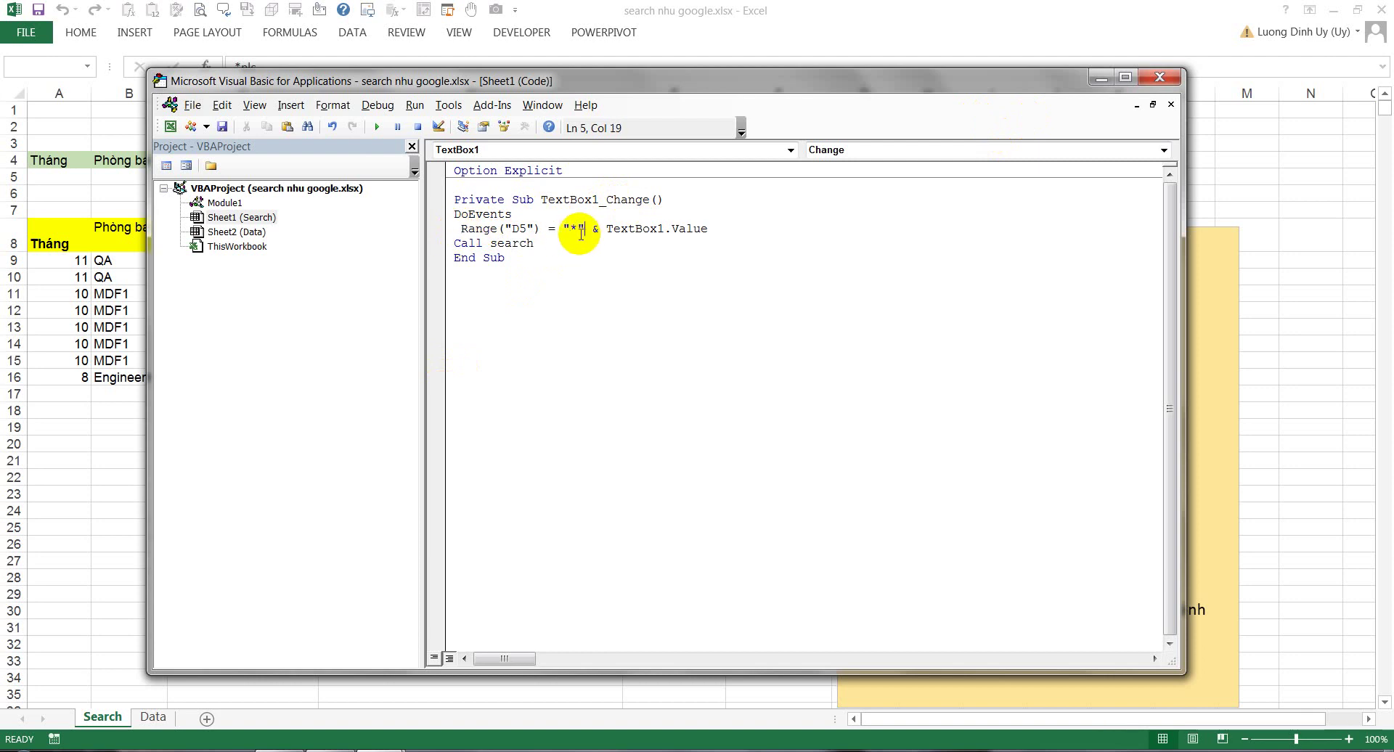
Step: Try the search terms ái che, belts, ca and finally create in the D5 box
{"action": "left_click", "coordinate": [1098, 80]}
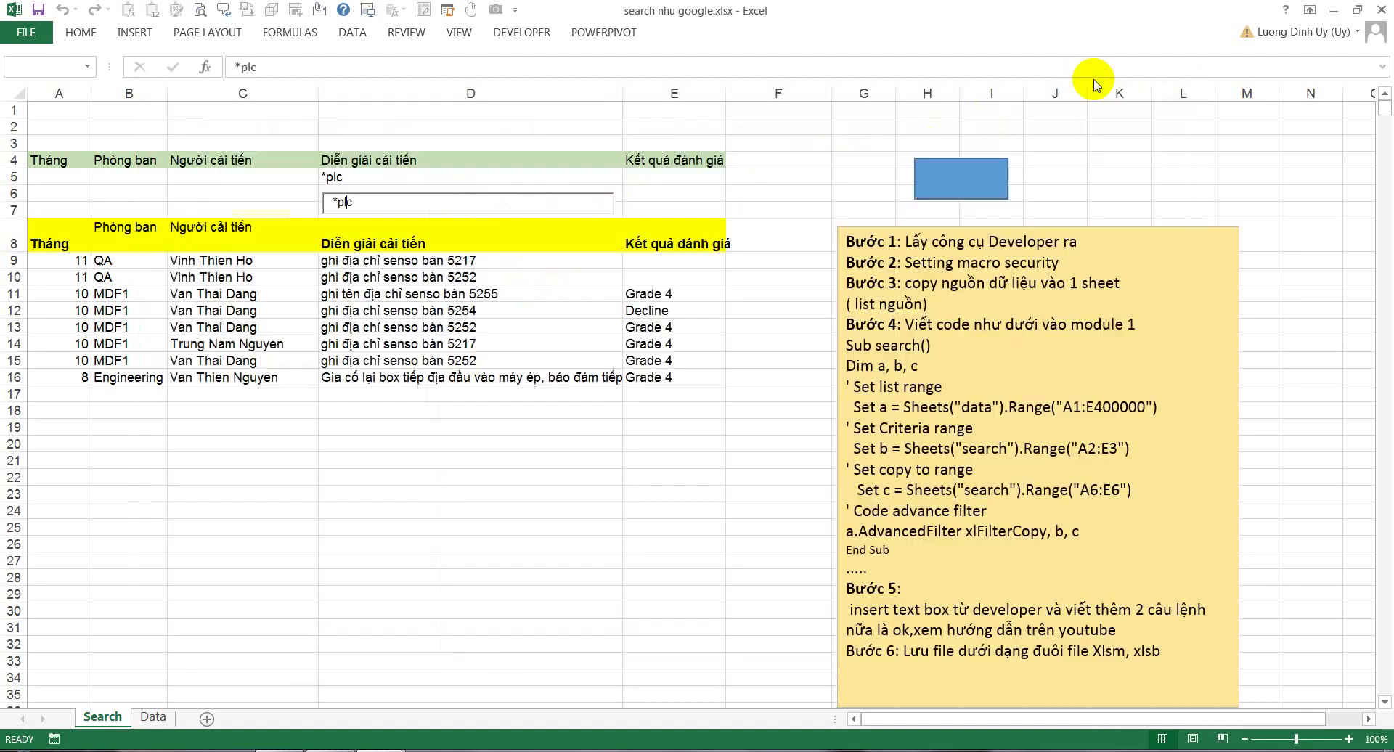
{"action": "left_click_drag", "start_coordinate": [377, 201], "coordinate": [344, 219]}
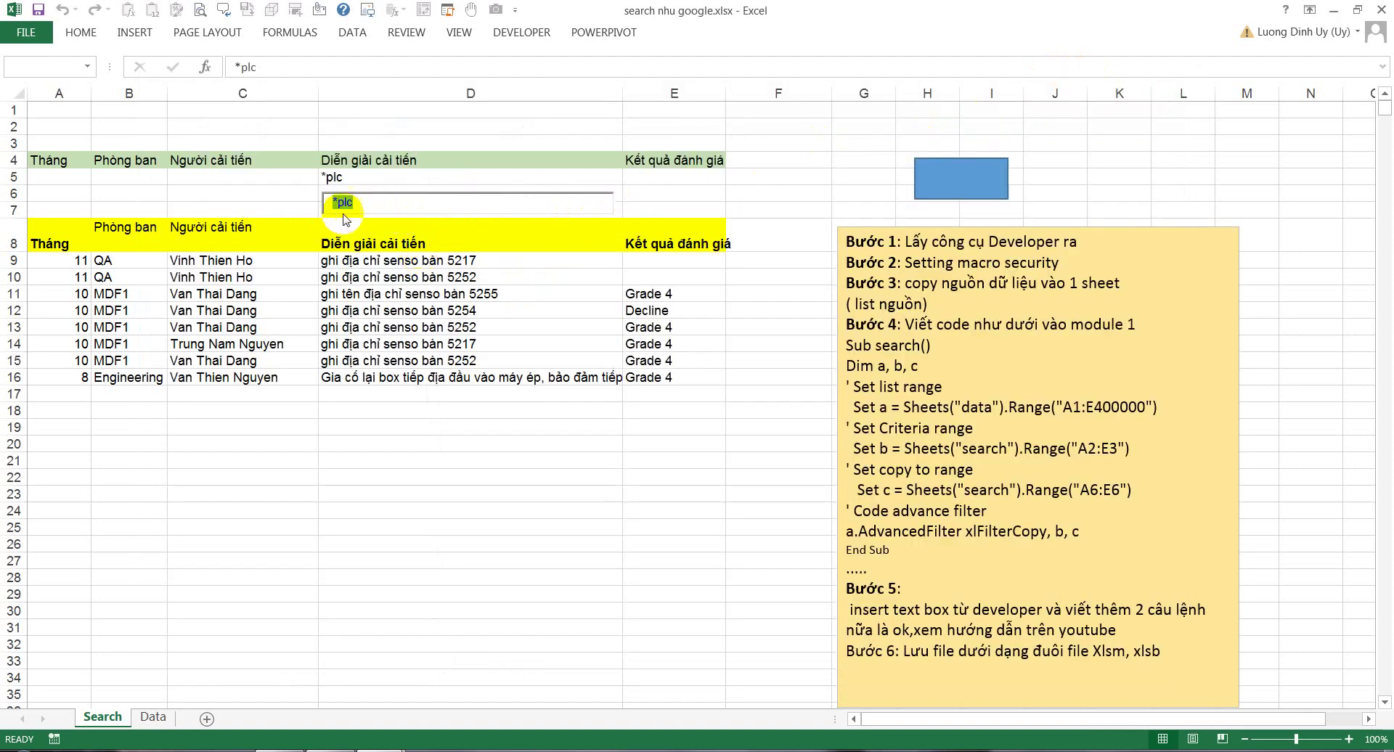
{"action": "key", "text": "BackSpace"}
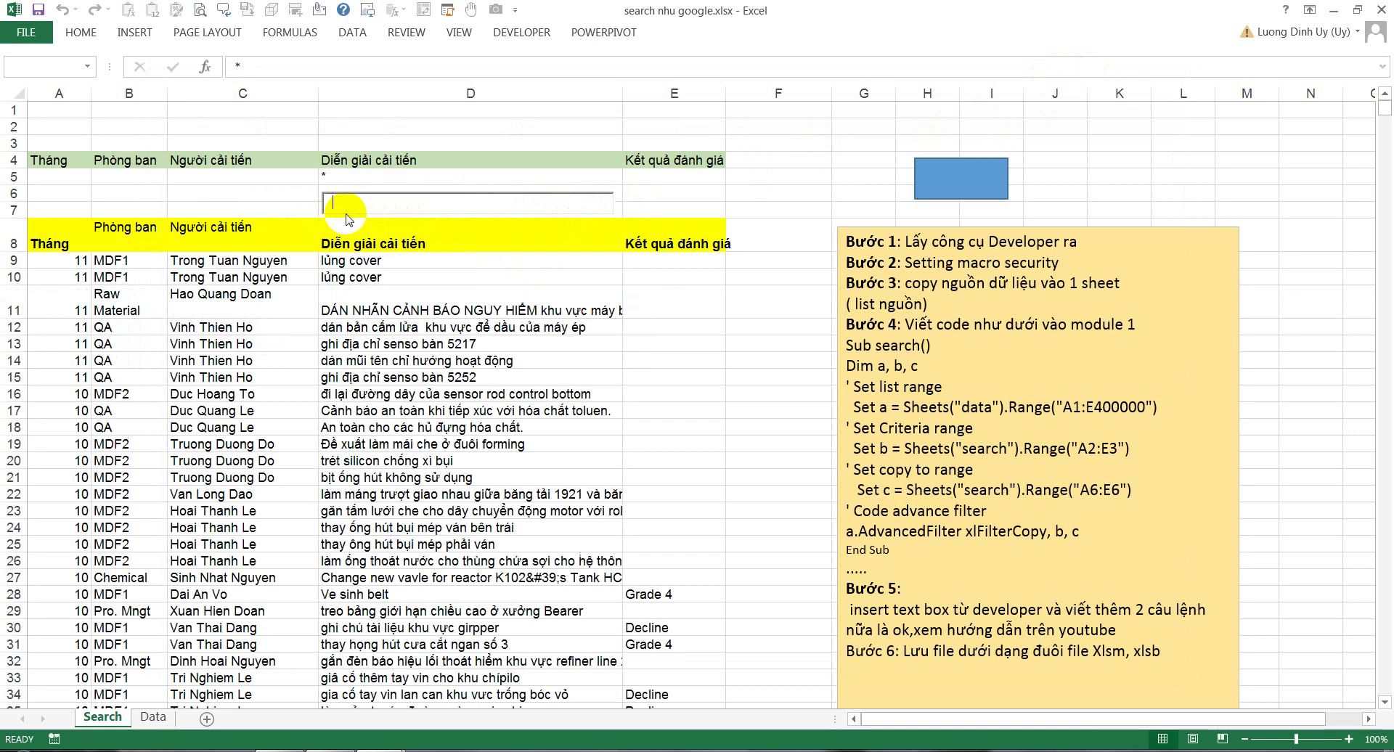
{"action": "type", "text": "mái c"}
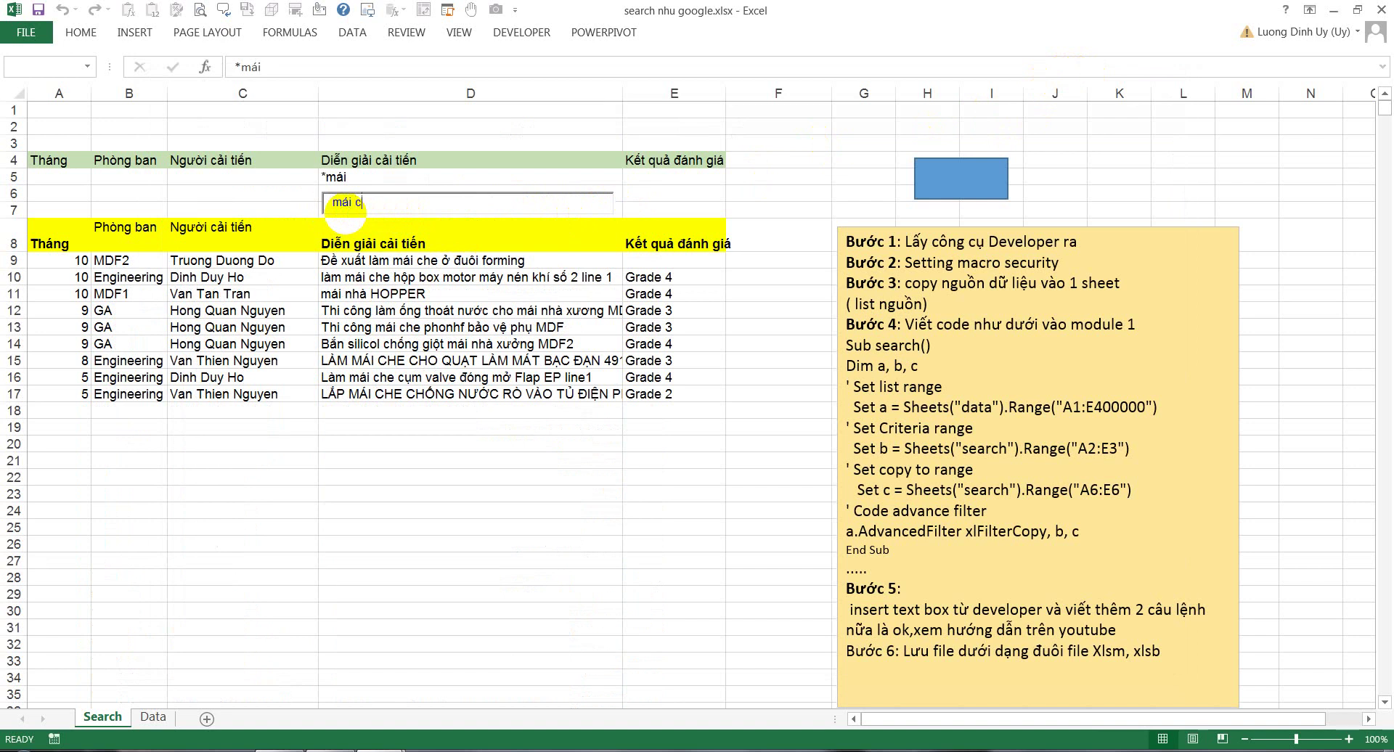
{"action": "type", "text": "he"}
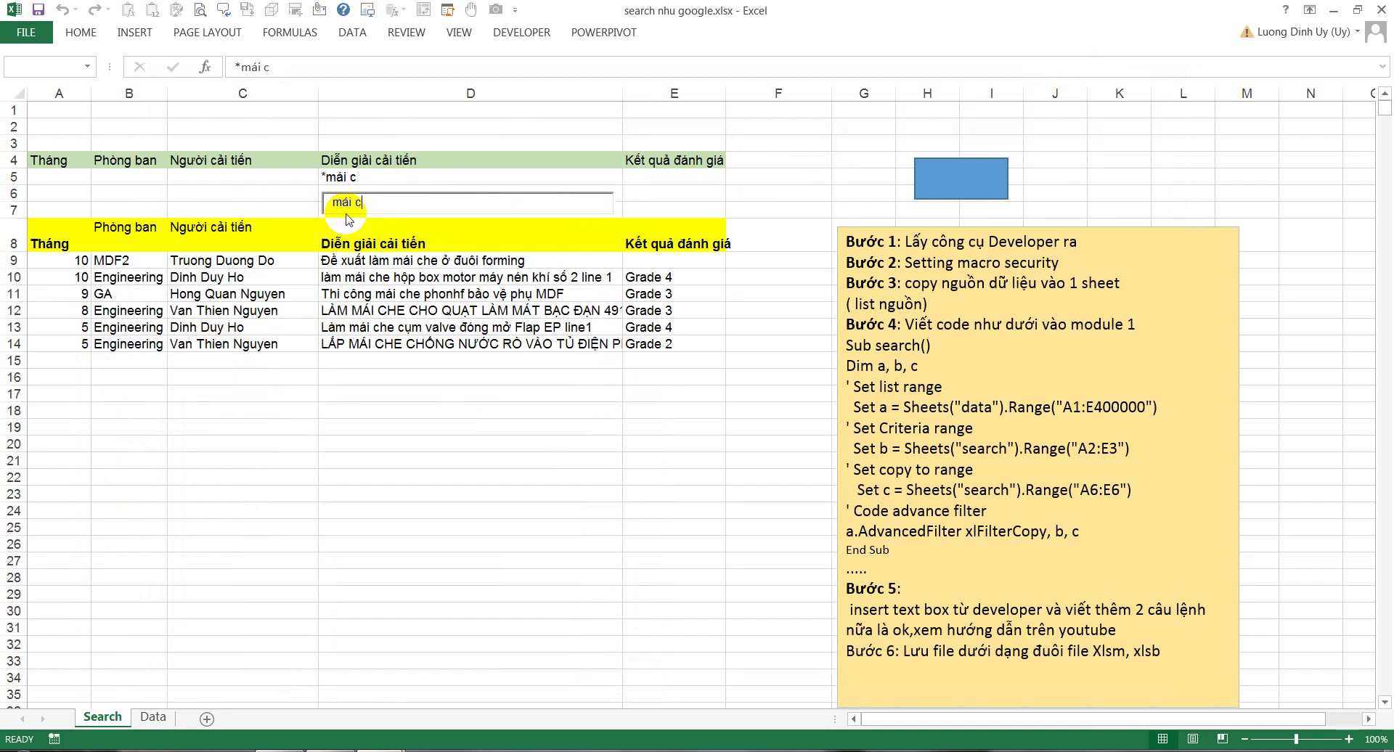
{"action": "key", "text": "BackSpace"}
{"action": "key", "text": "BackSpace"}
{"action": "key", "text": "BackSpace"}
{"action": "key", "text": "BackSpace"}
{"action": "key", "text": "BackSpace"}
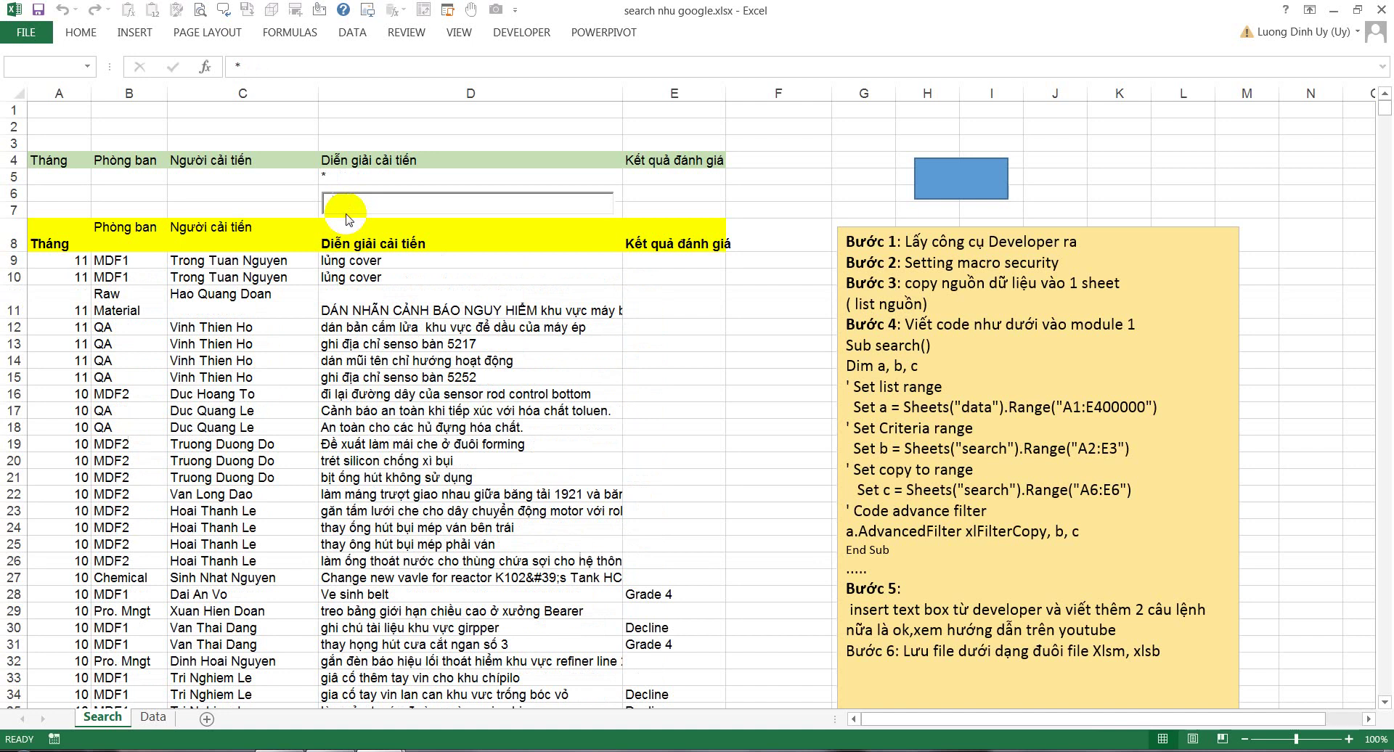
{"action": "type", "text": "be"}
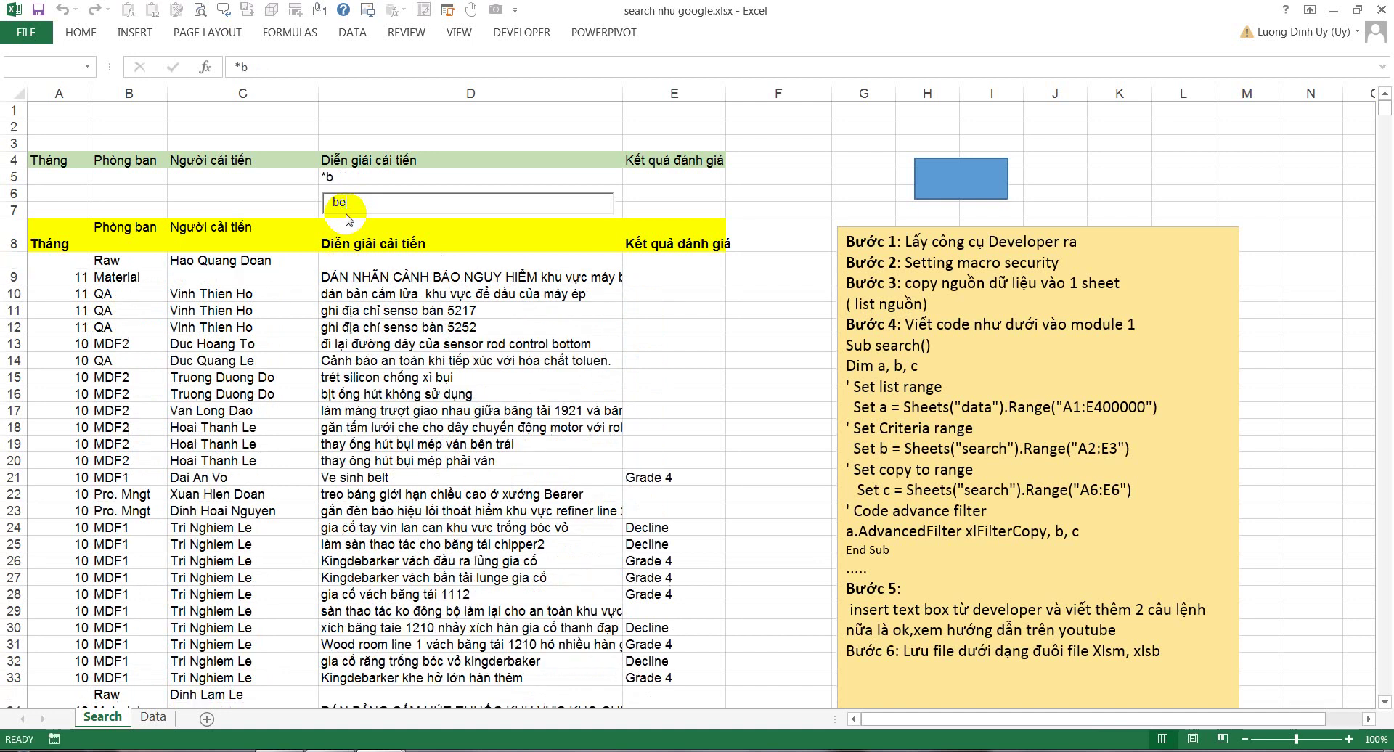
{"action": "type", "text": "lts"}
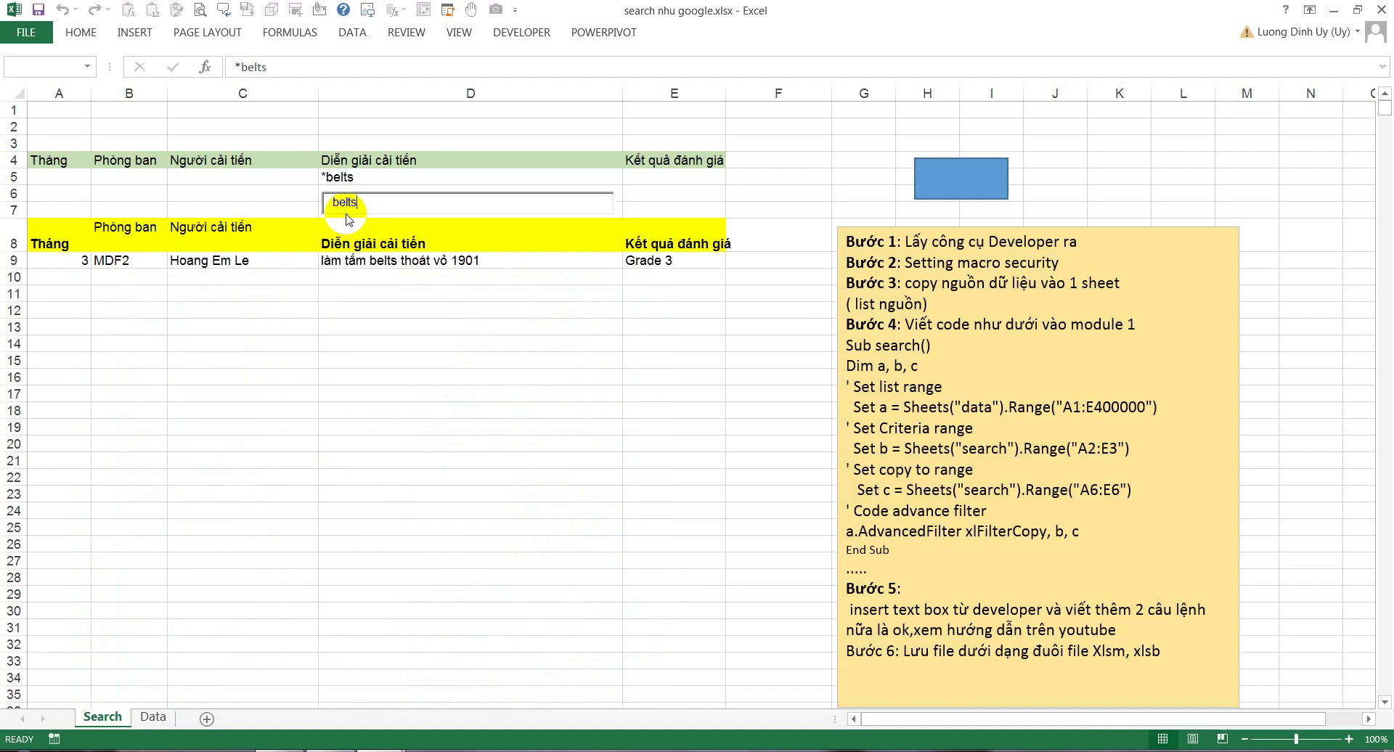
{"action": "key", "text": "BackSpace"}
{"action": "key", "text": "BackSpace"}
{"action": "key", "text": "BackSpace"}
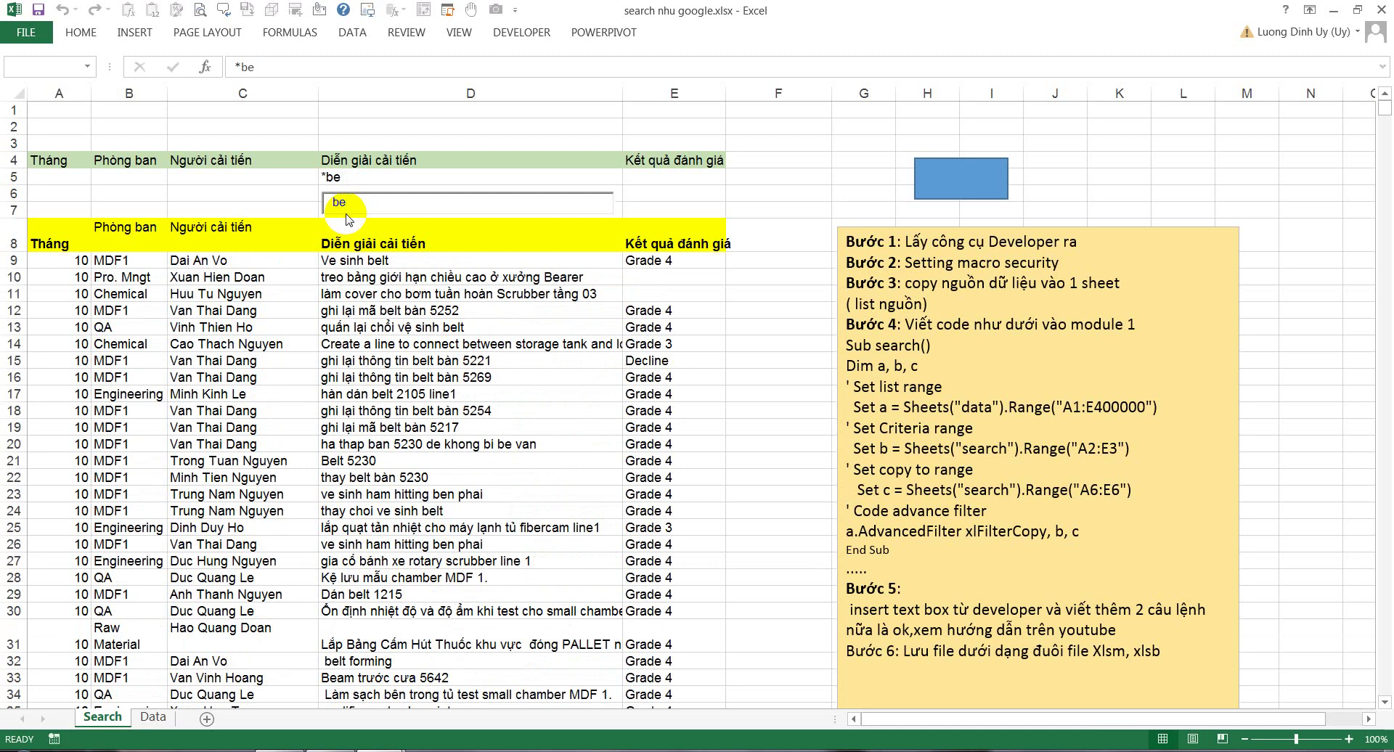
{"action": "key", "text": "BackSpace"}
{"action": "key", "text": "BackSpace"}
{"action": "type", "text": "ca"}
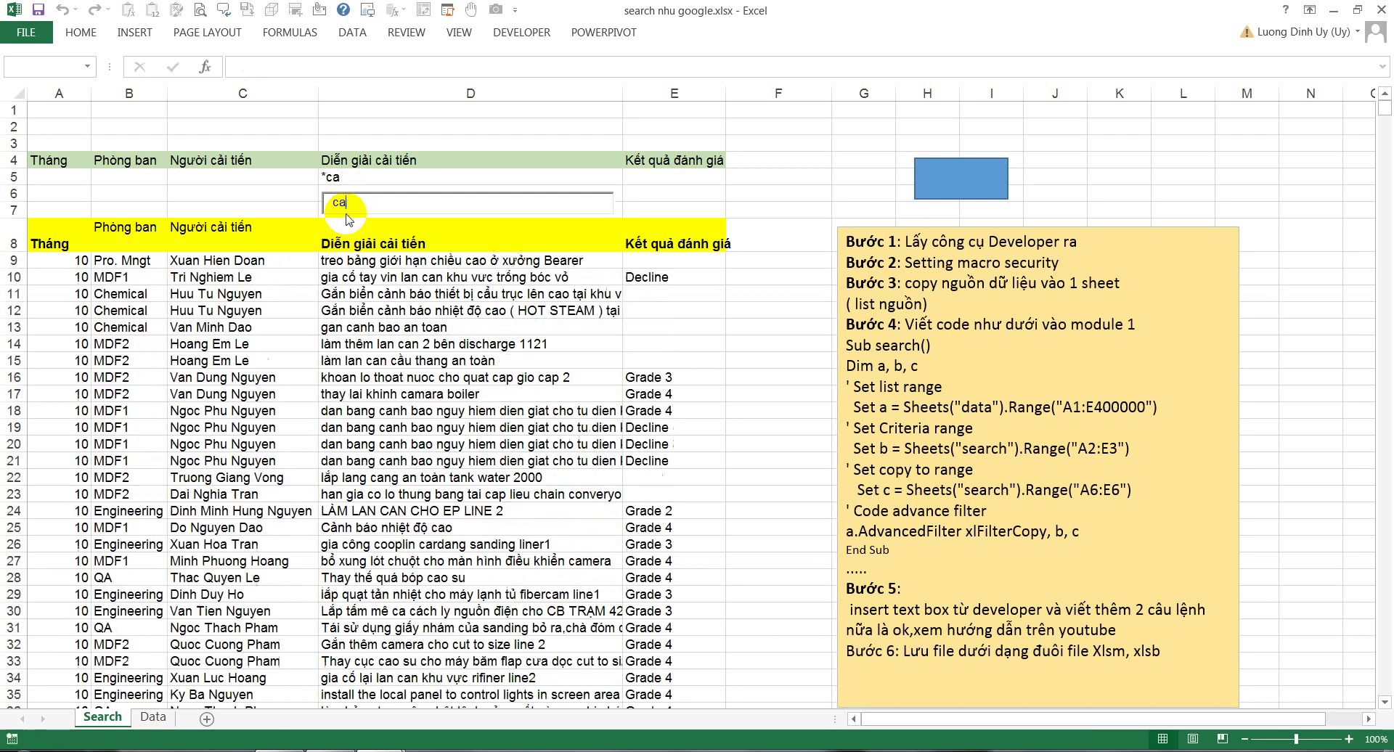
{"action": "key", "text": "BackSpace"}
{"action": "type", "text": "reate"}
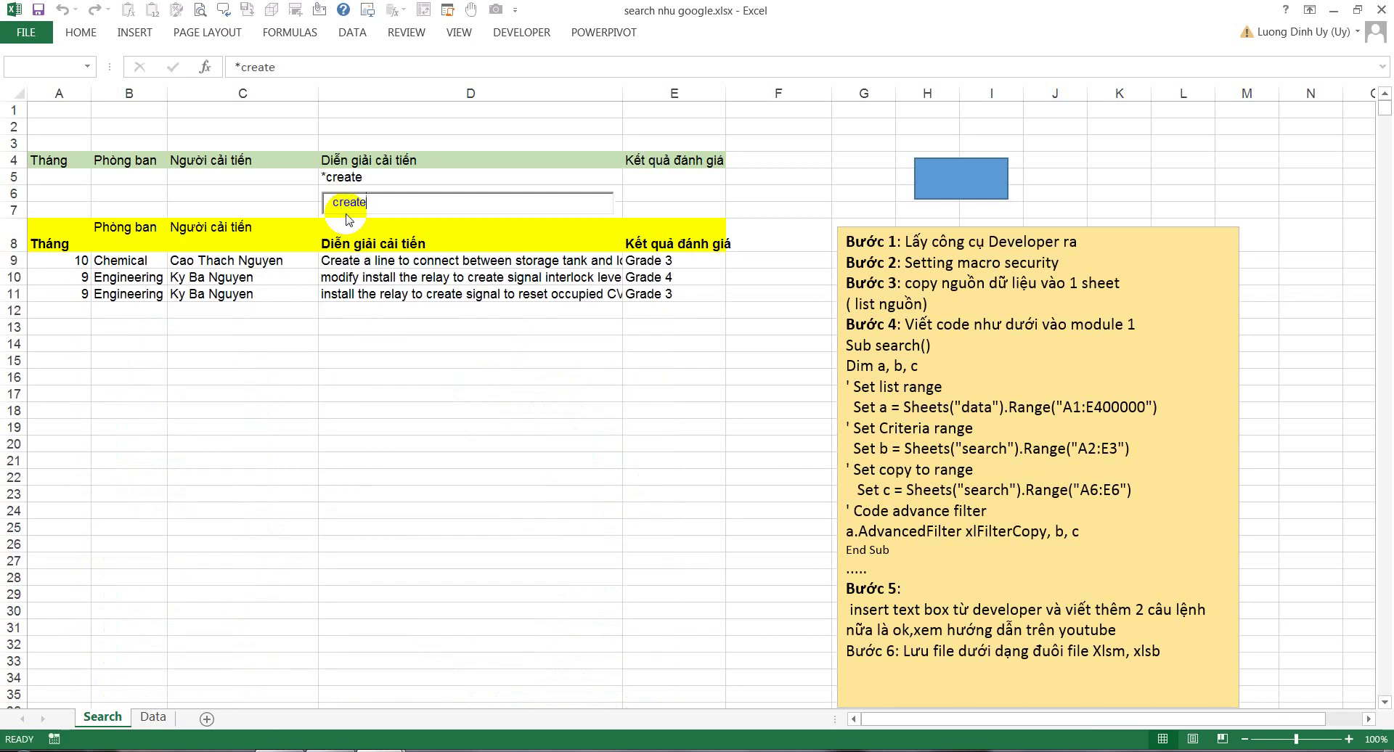
Step: Check the three create matches against the Data sheet's source rows
{"action": "left_click", "coordinate": [493, 276]}
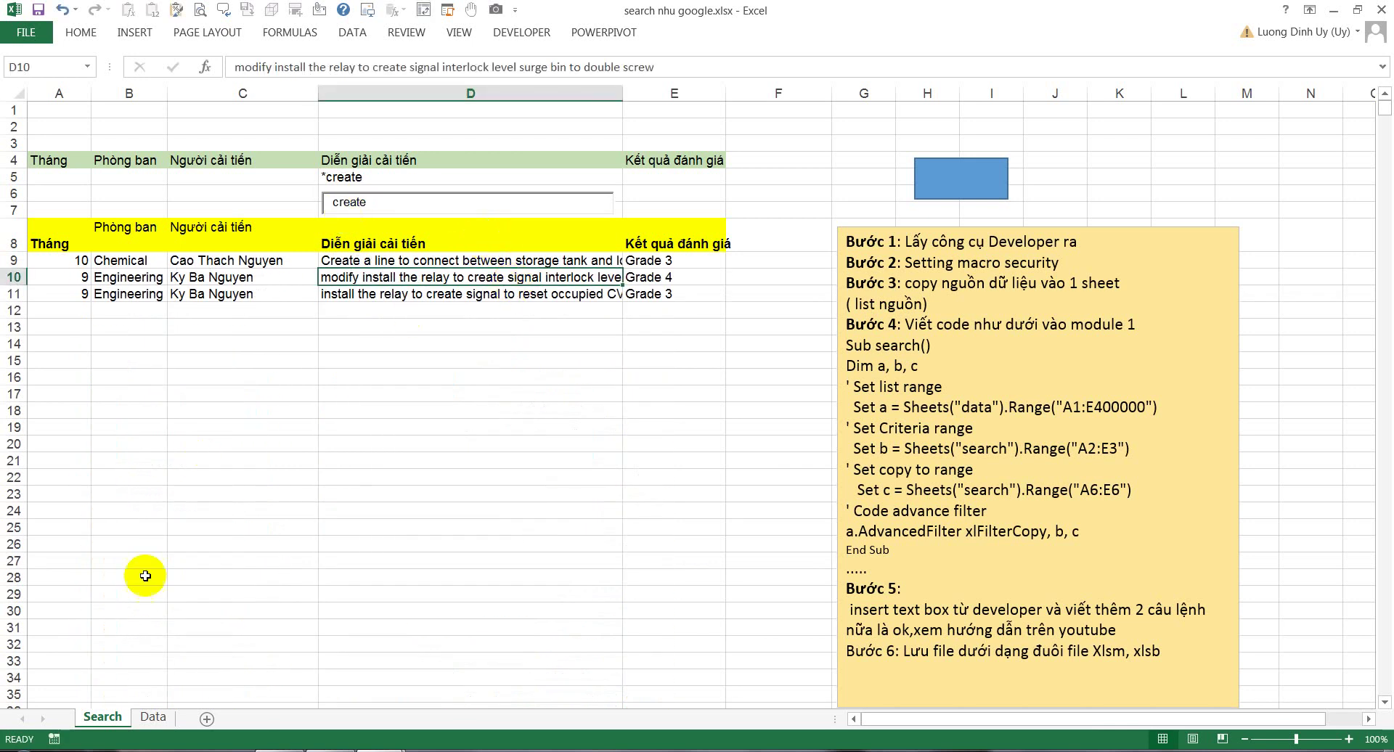
{"action": "left_click", "coordinate": [149, 721]}
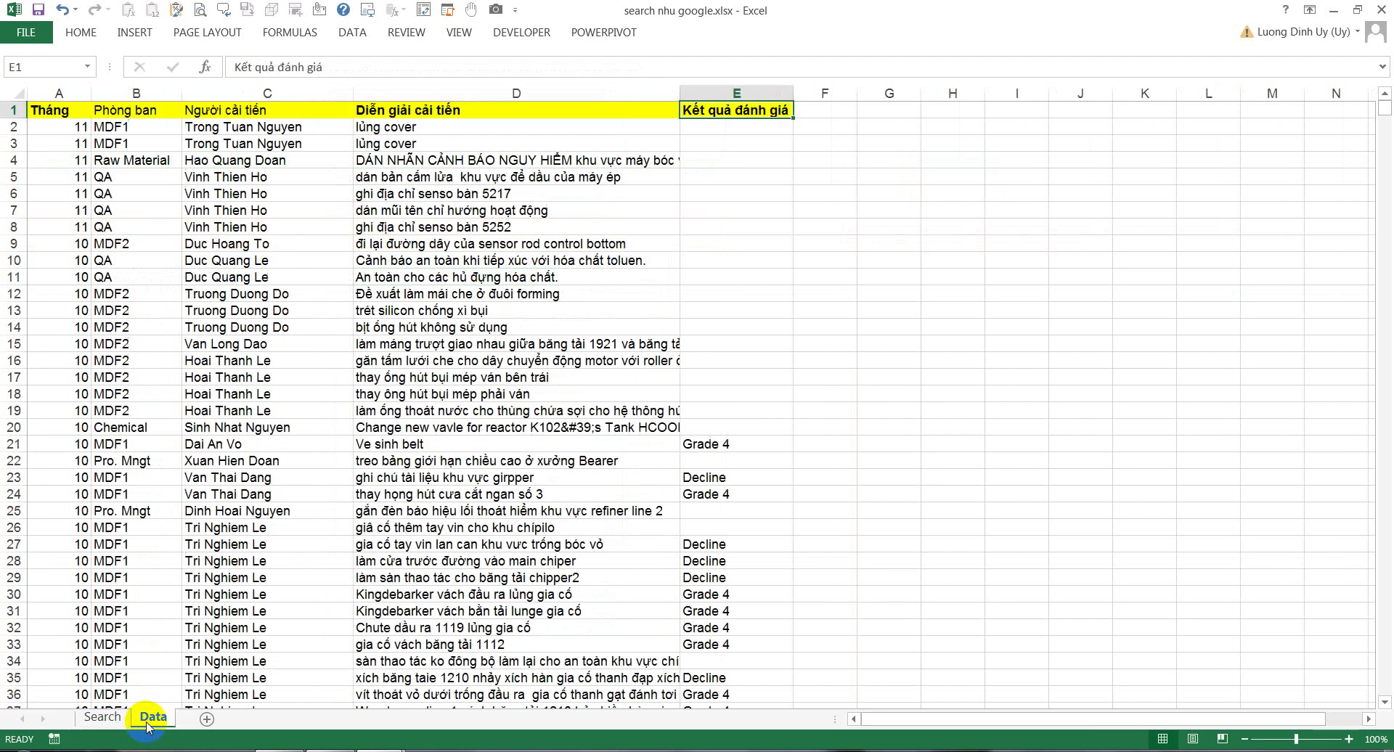
{"action": "left_click", "coordinate": [106, 716]}
{"action": "left_click", "coordinate": [355, 327]}
{"action": "left_click", "coordinate": [499, 277]}
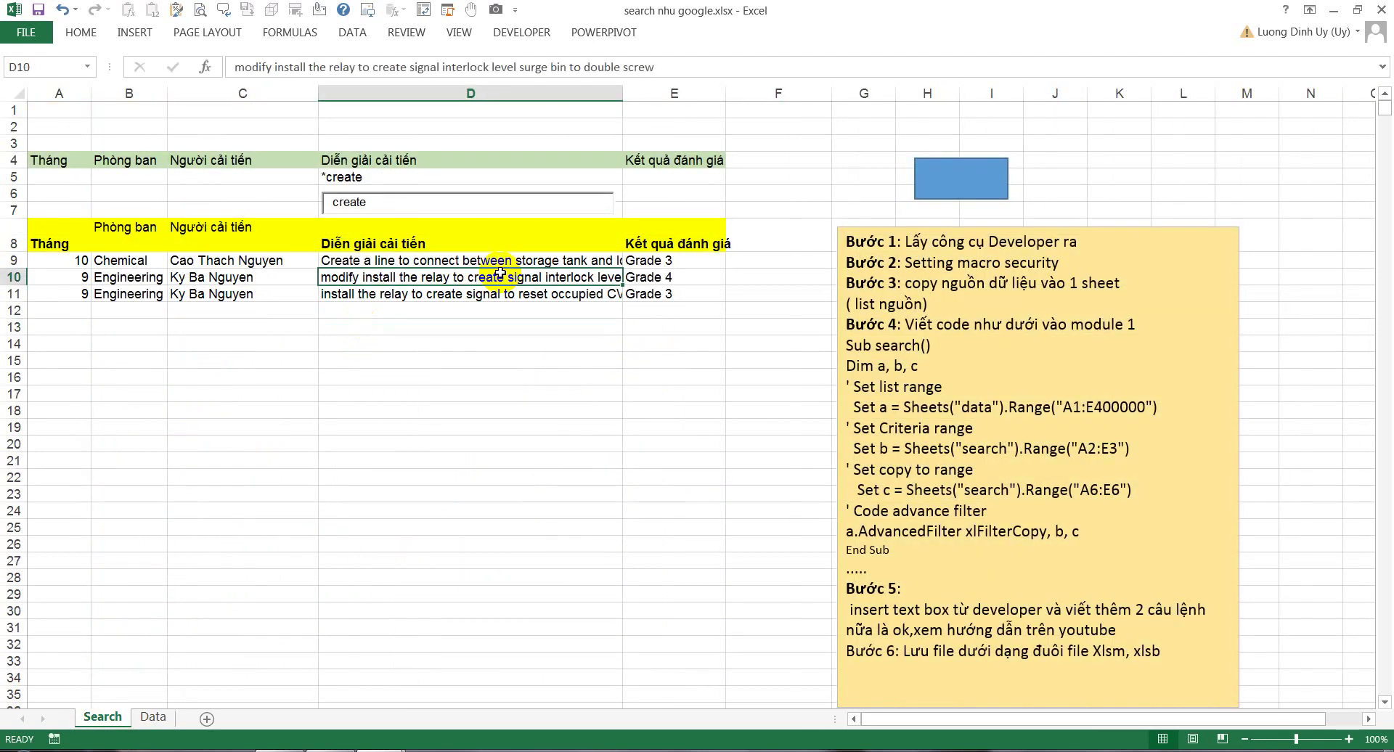
{"action": "left_click", "coordinate": [474, 201]}
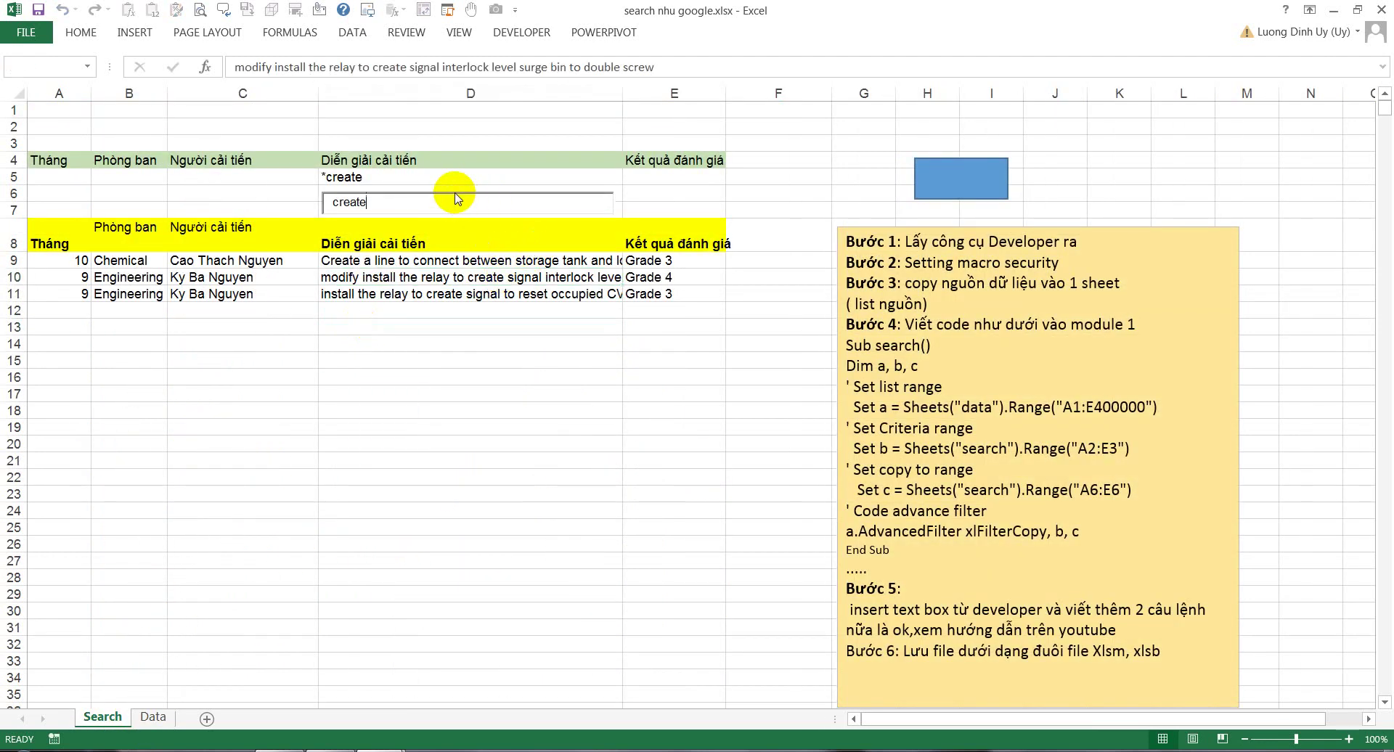
{"action": "left_click", "coordinate": [406, 293]}
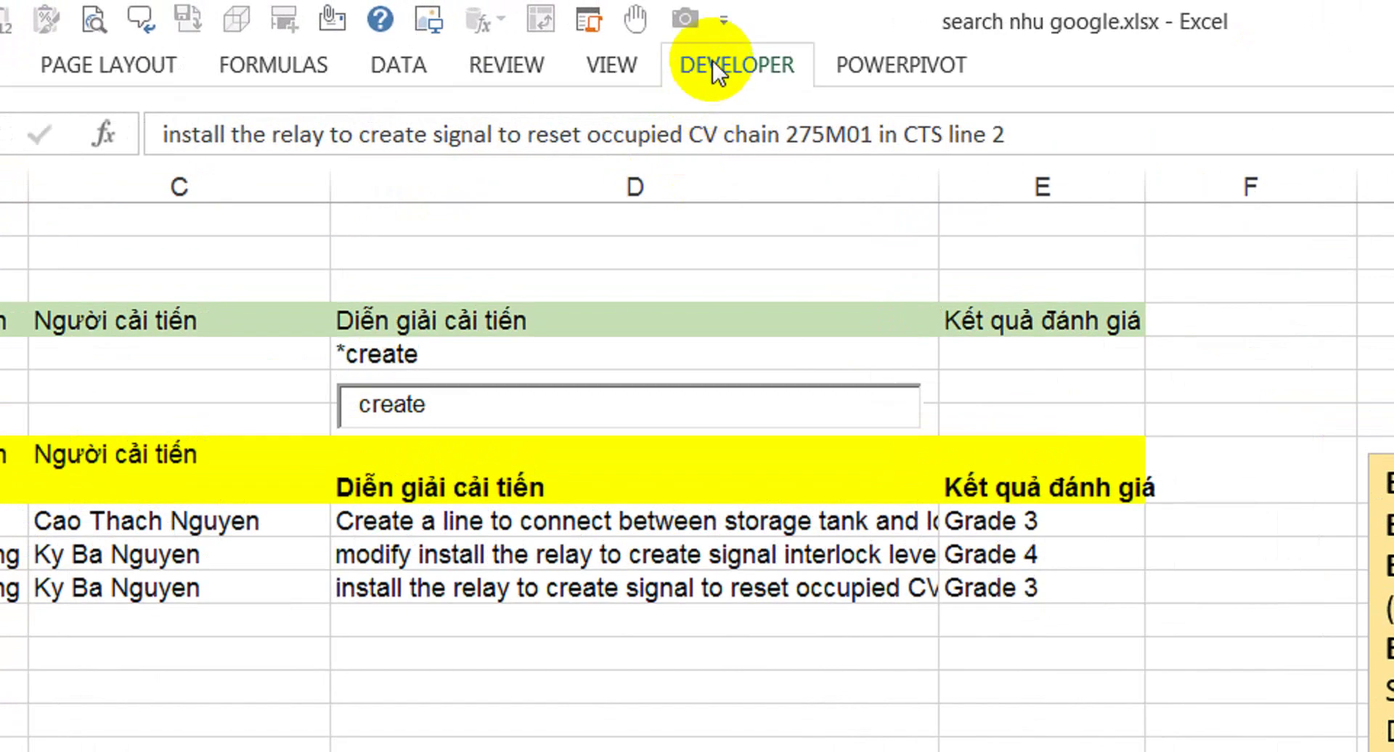
Step: Turn on Design Mode and move the search text box up under the green header
{"action": "left_click", "coordinate": [713, 60]}
{"action": "left_click", "coordinate": [408, 177]}
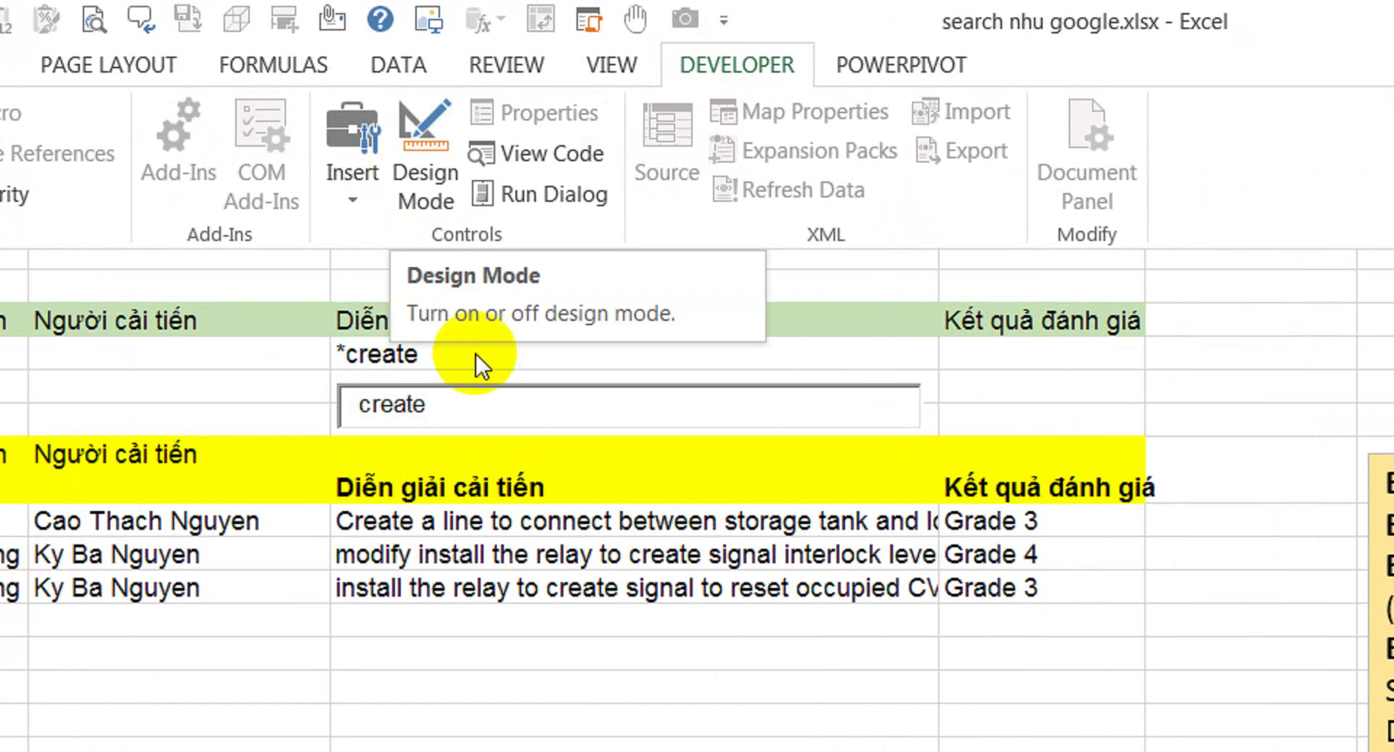
{"action": "left_click", "coordinate": [411, 186]}
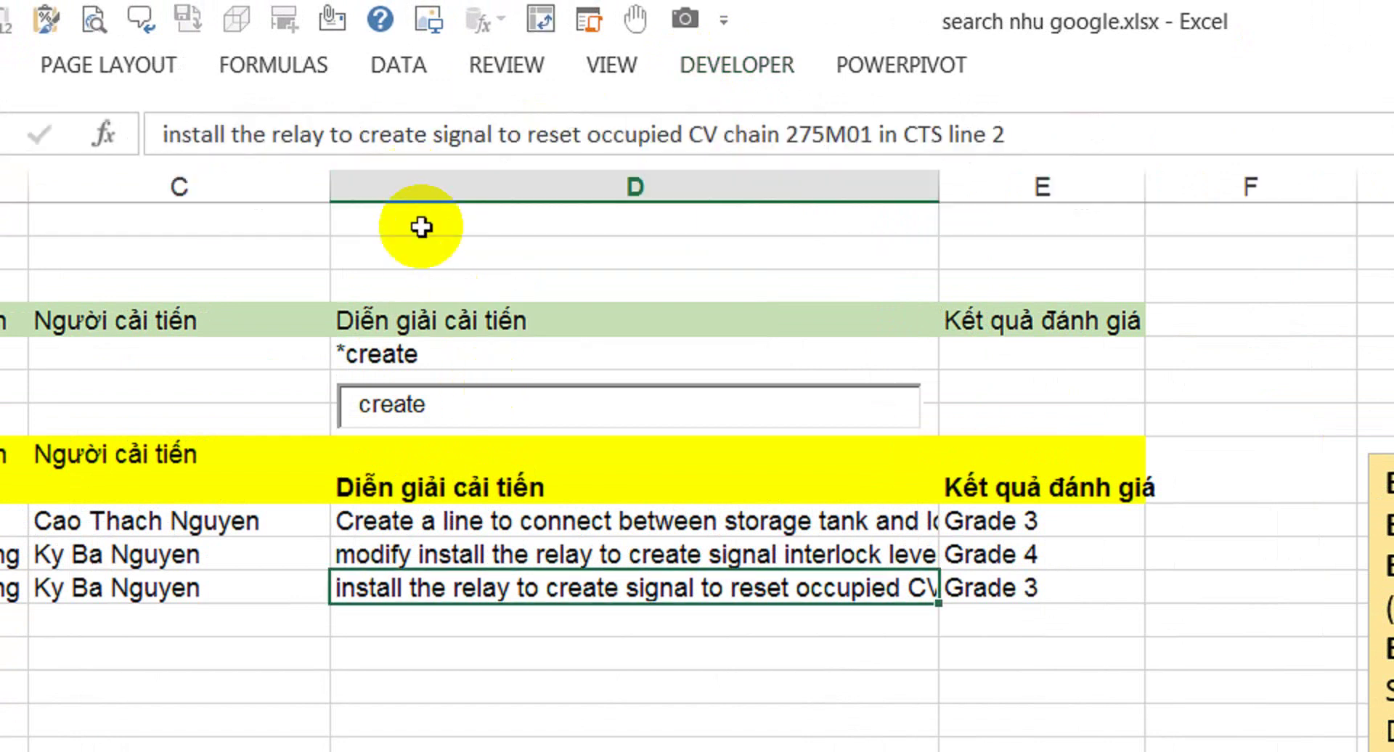
{"action": "left_click", "coordinate": [526, 394]}
{"action": "left_click_drag", "start_coordinate": [526, 394], "coordinate": [524, 340]}
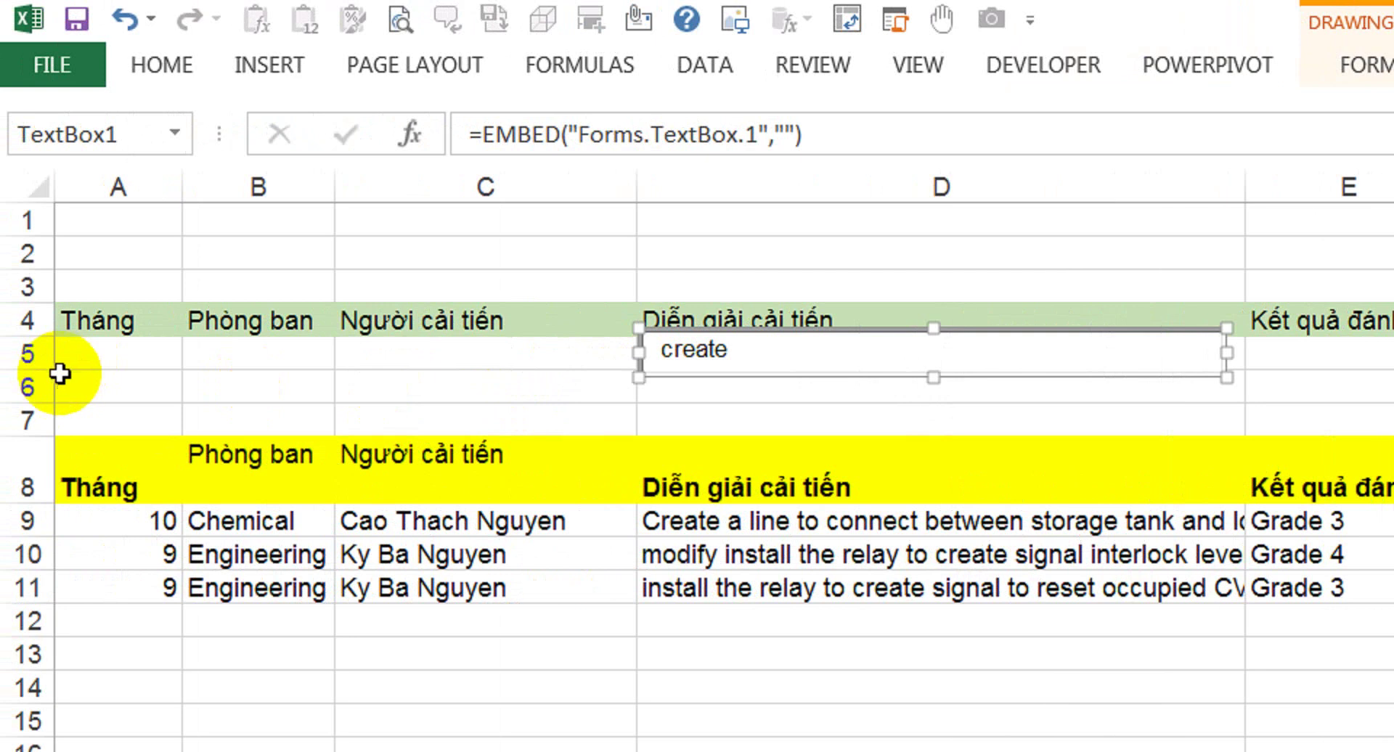
Step: Make row 5 18 points tall and fit the text box's size and position to D5
{"action": "left_click_drag", "start_coordinate": [58, 368], "coordinate": [58, 387]}
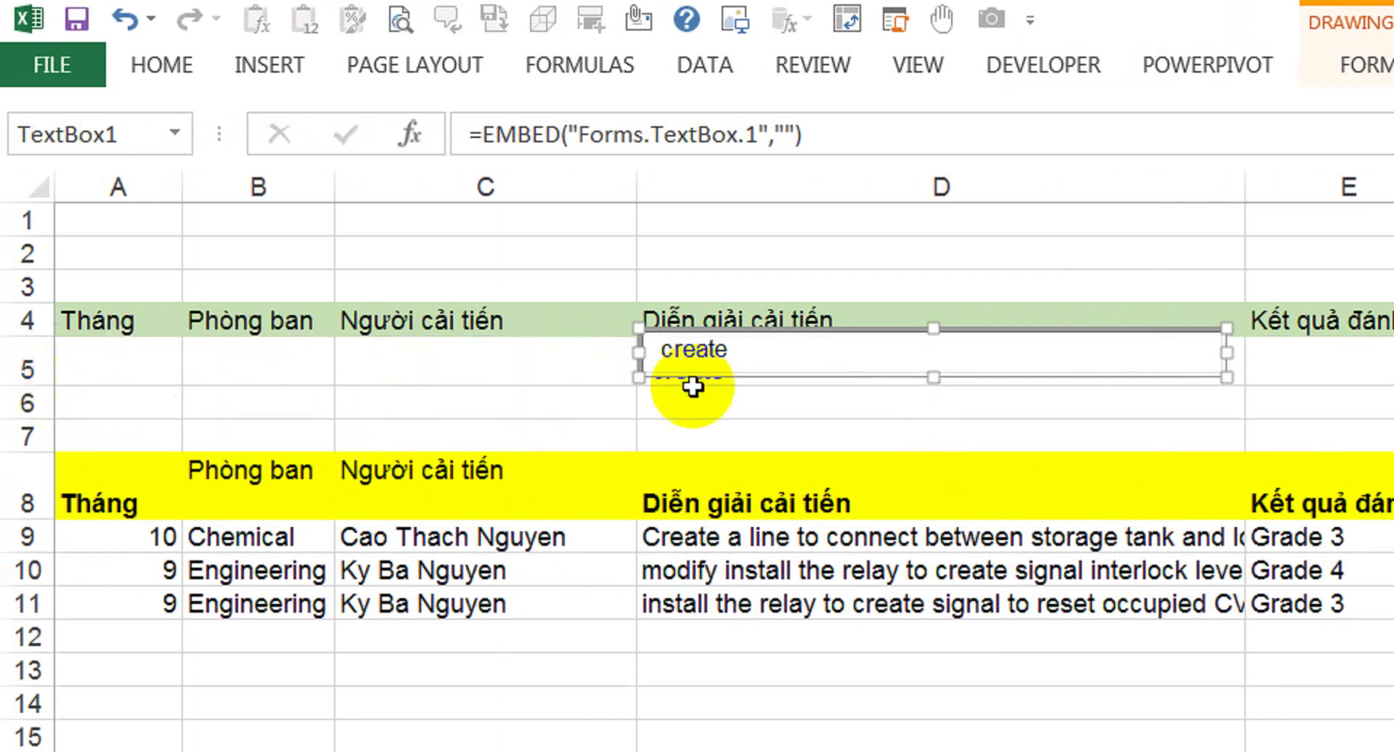
{"action": "left_click", "coordinate": [909, 404]}
{"action": "left_click", "coordinate": [917, 374]}
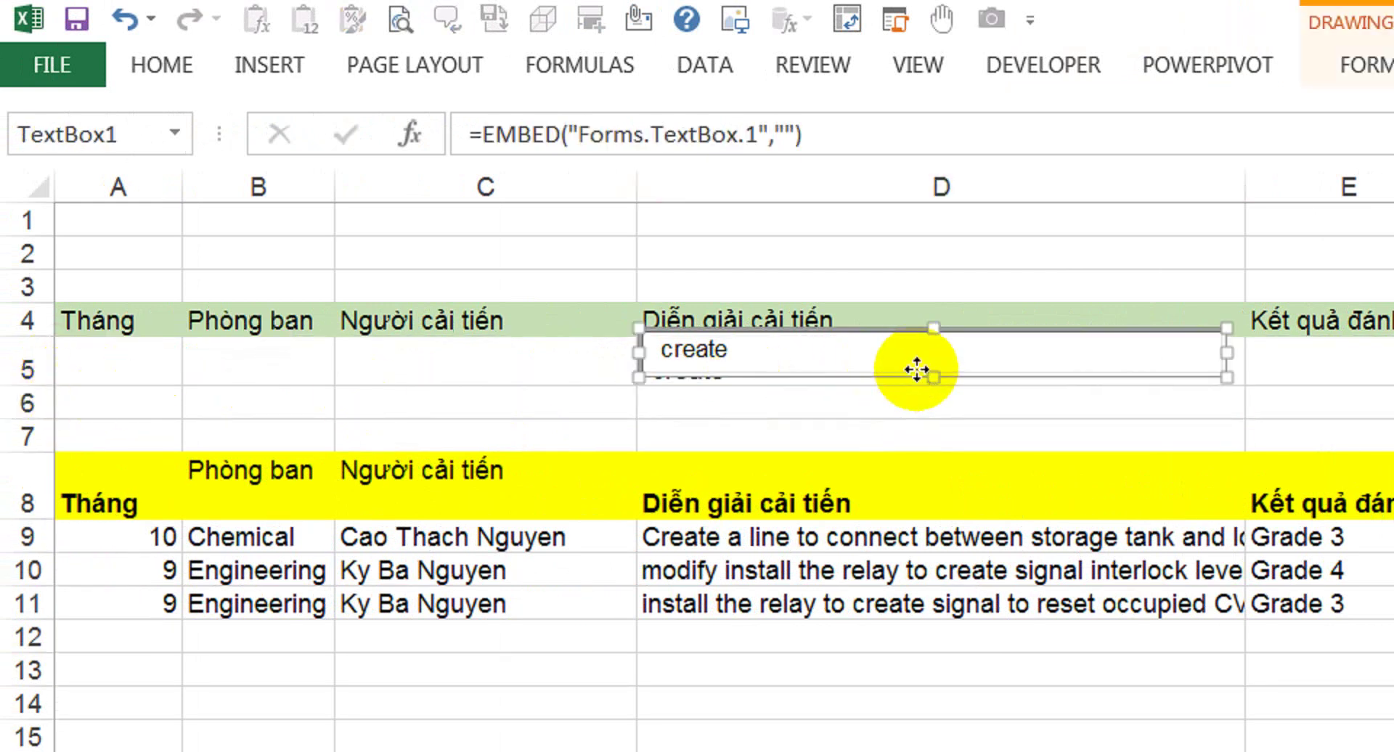
{"action": "left_click_drag", "start_coordinate": [916, 371], "coordinate": [921, 373]}
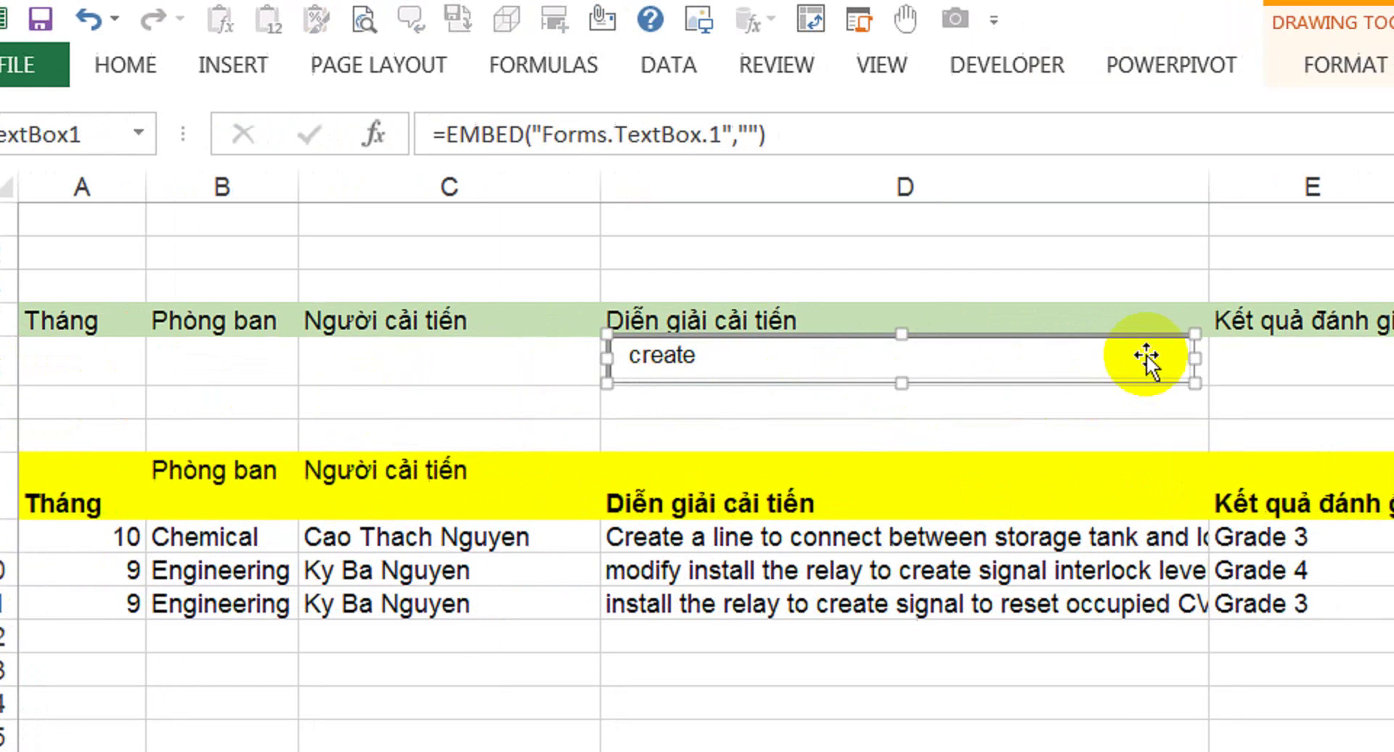
{"action": "mouse_move", "coordinate": [1112, 355]}
{"action": "left_mouse_down"}
{"action": "mouse_move", "coordinate": [1122, 366]}
{"action": "mouse_move", "coordinate": [1096, 367]}
{"action": "left_mouse_up"}
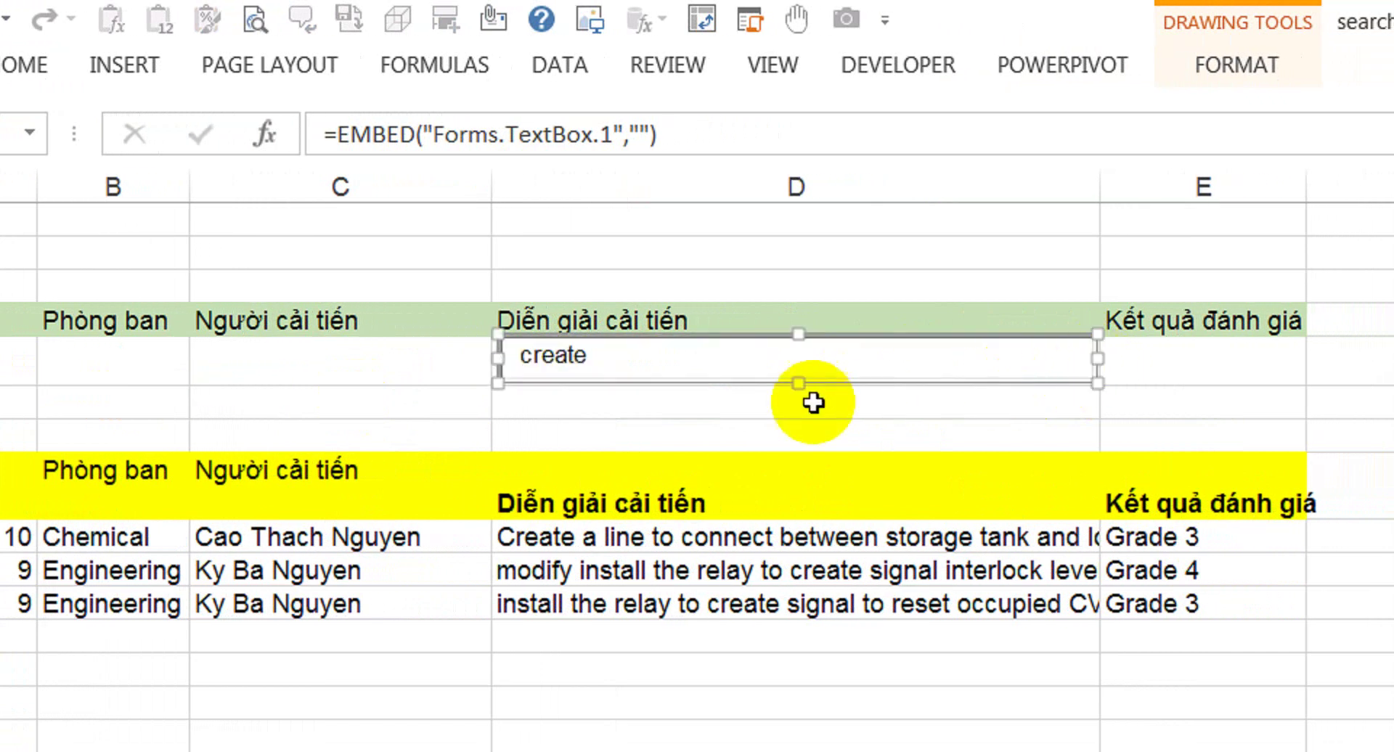
{"action": "left_click_drag", "start_coordinate": [800, 380], "coordinate": [799, 385]}
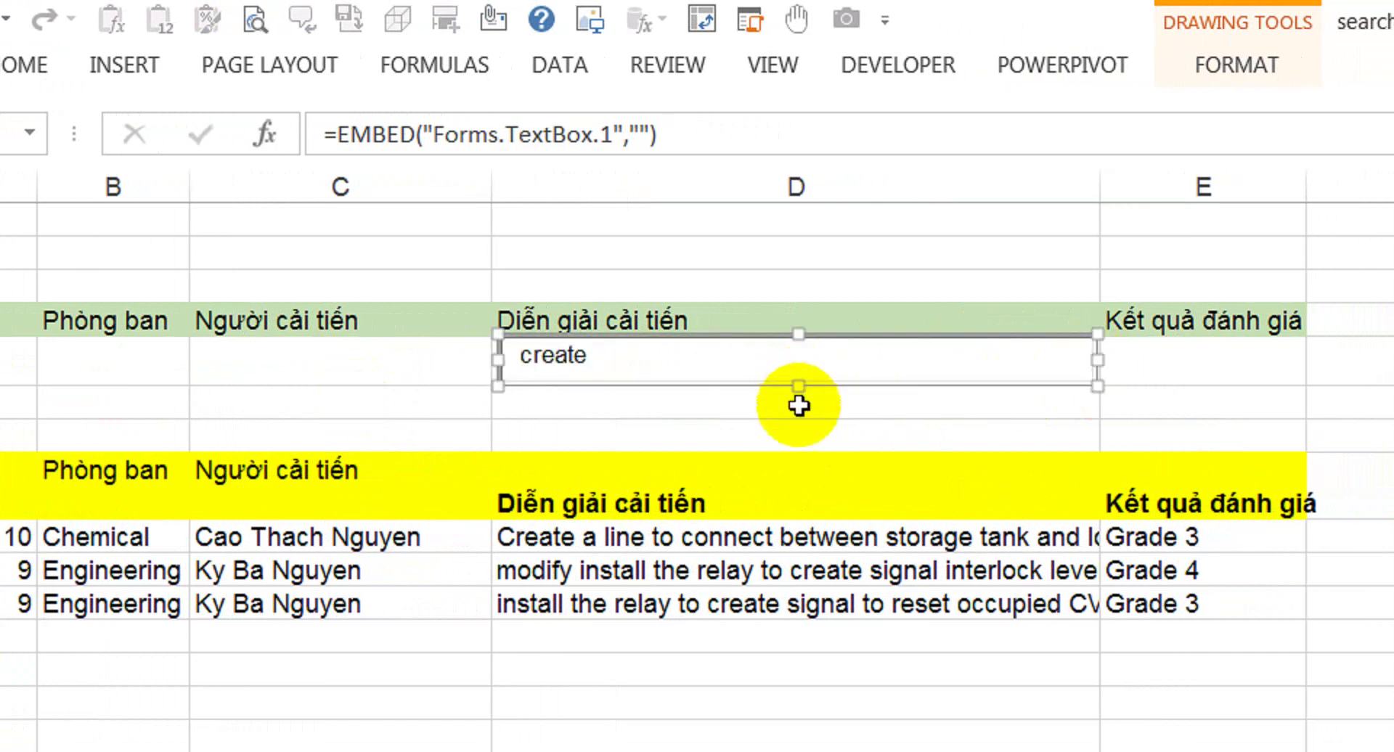
{"action": "left_click", "coordinate": [761, 438]}
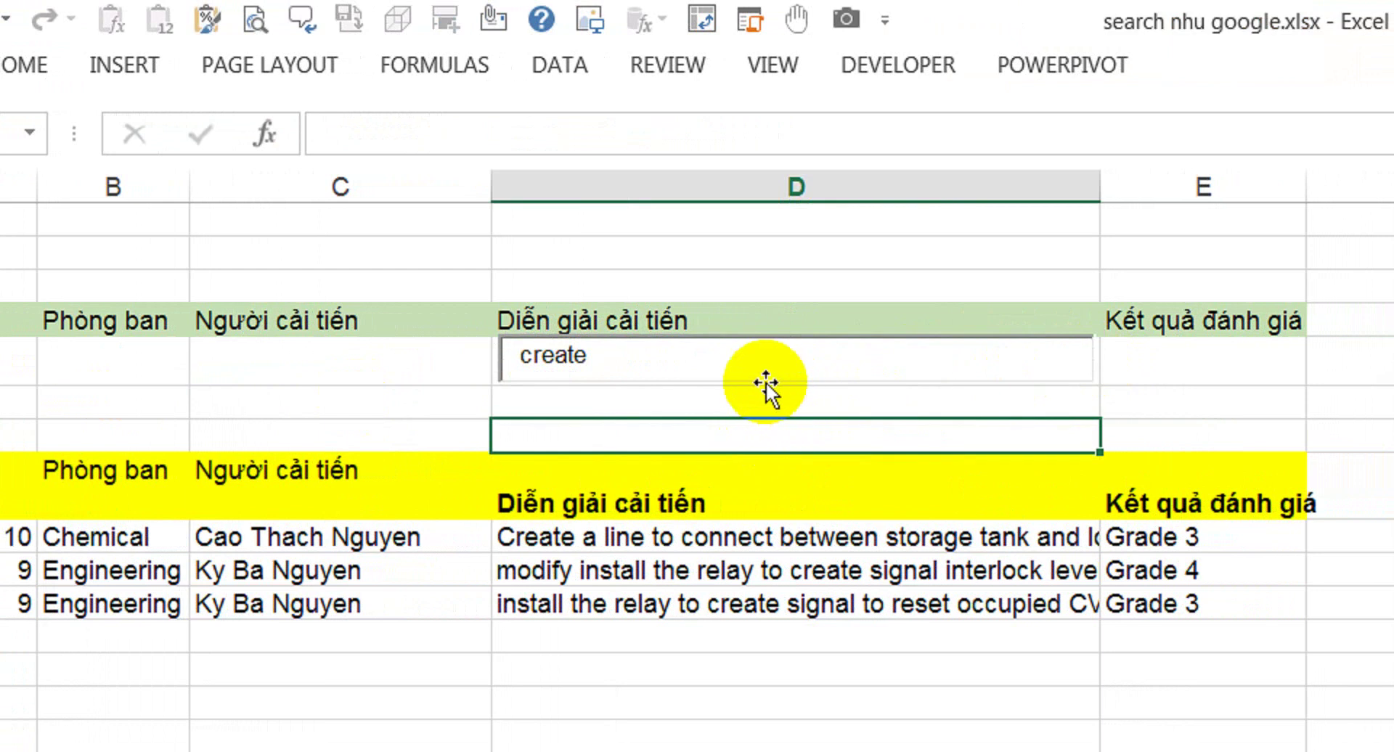
{"action": "left_click", "coordinate": [599, 358]}
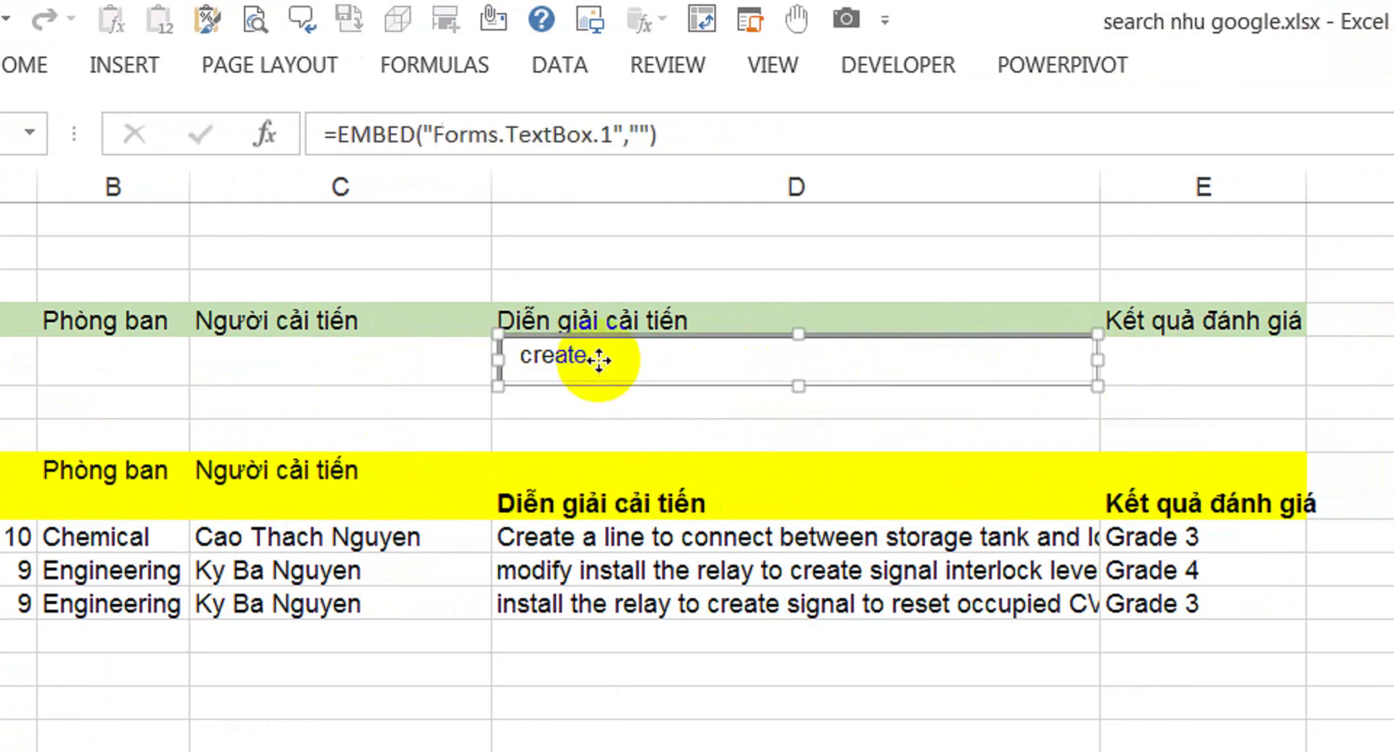
{"action": "left_click", "coordinate": [690, 404]}
{"action": "left_click", "coordinate": [713, 363]}
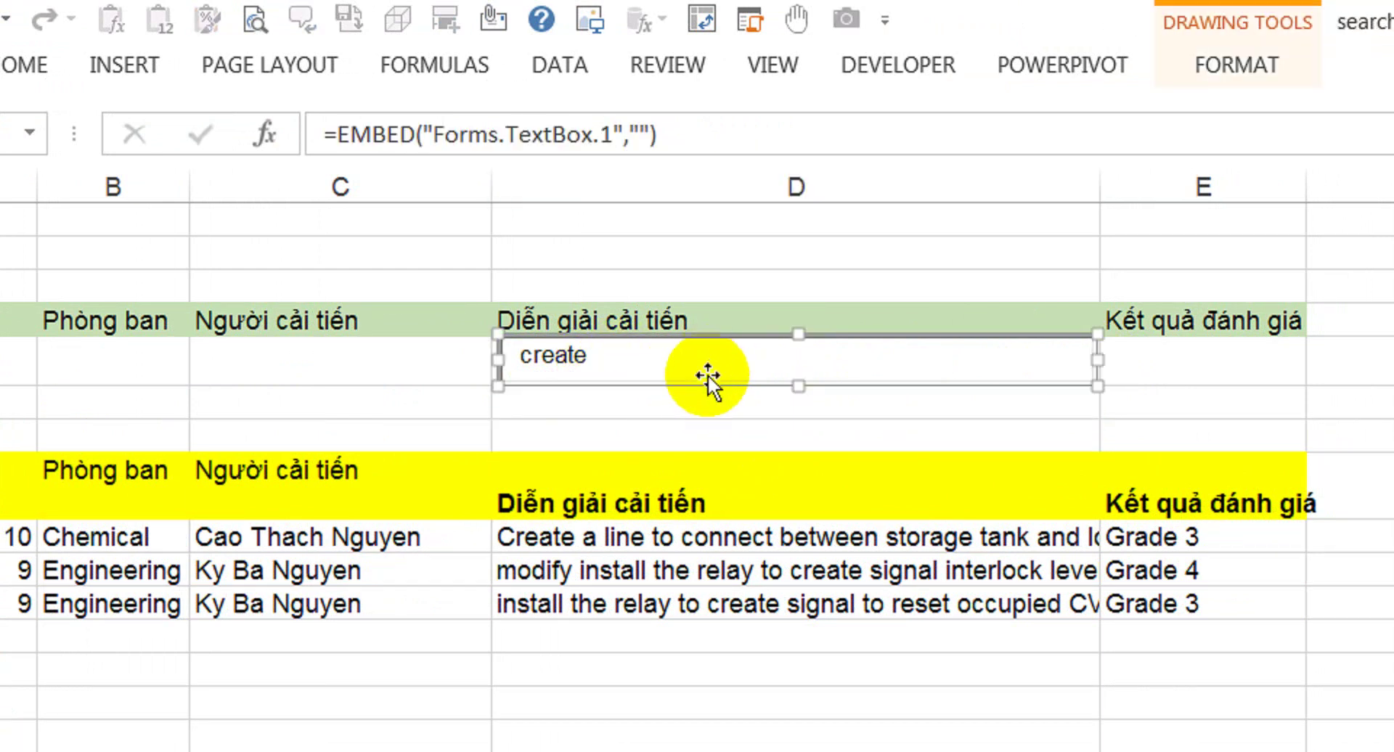
{"action": "left_click", "coordinate": [298, 357]}
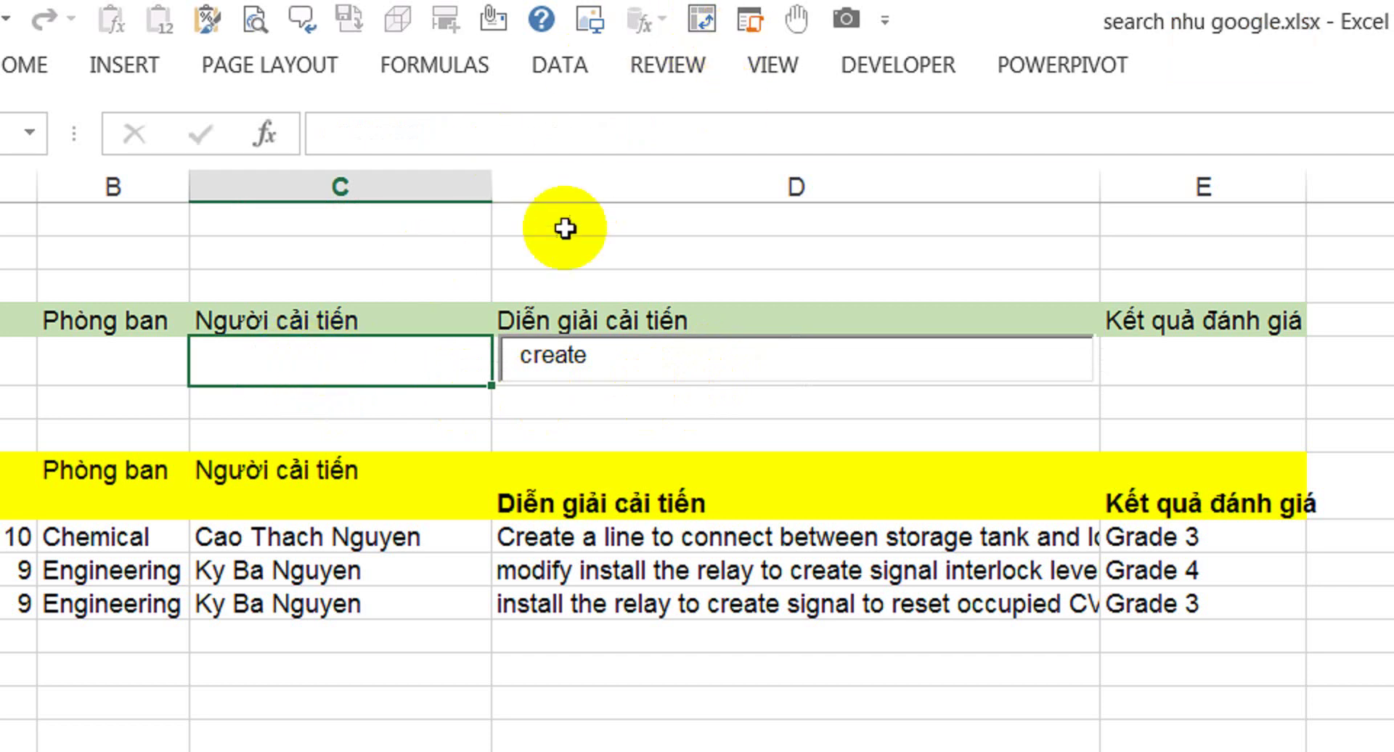
Step: Show the Developer controls gallery from the Insert button
{"action": "left_click", "coordinate": [871, 64]}
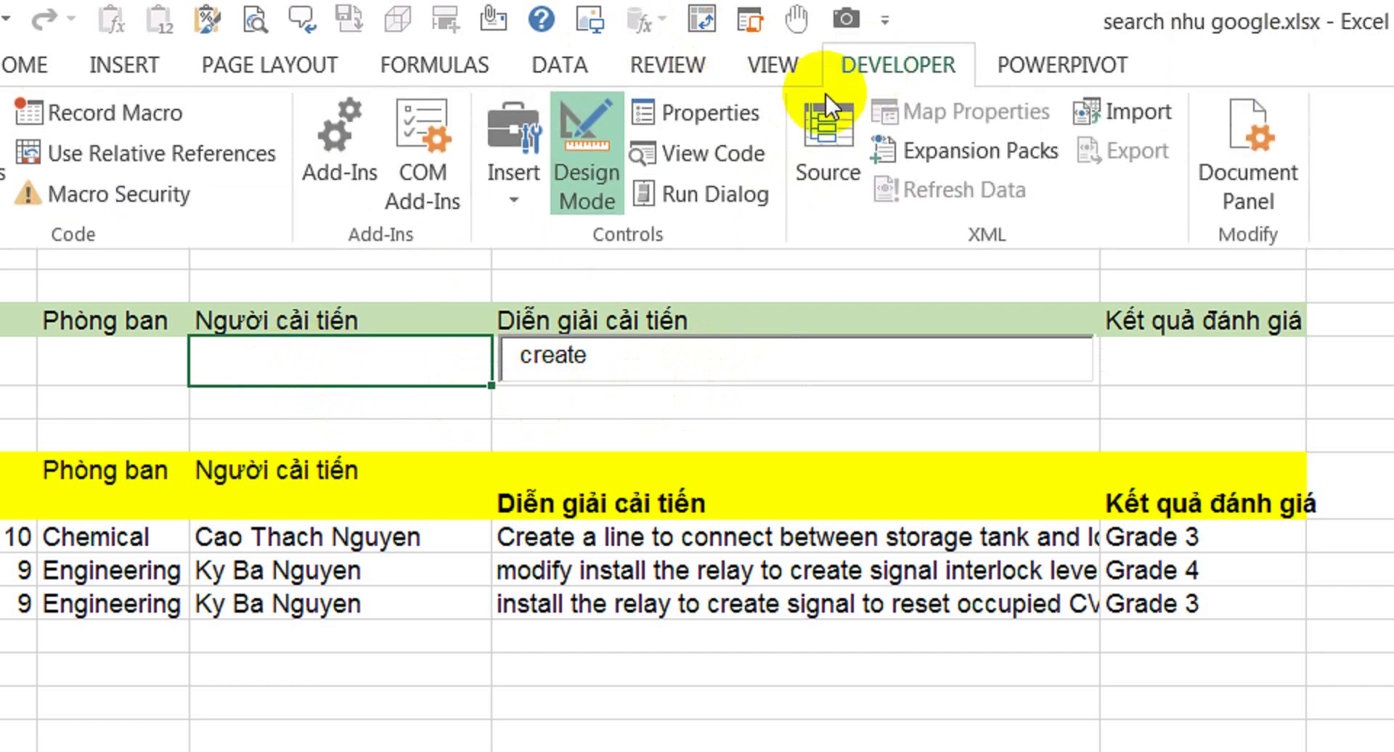
{"action": "left_click", "coordinate": [630, 385]}
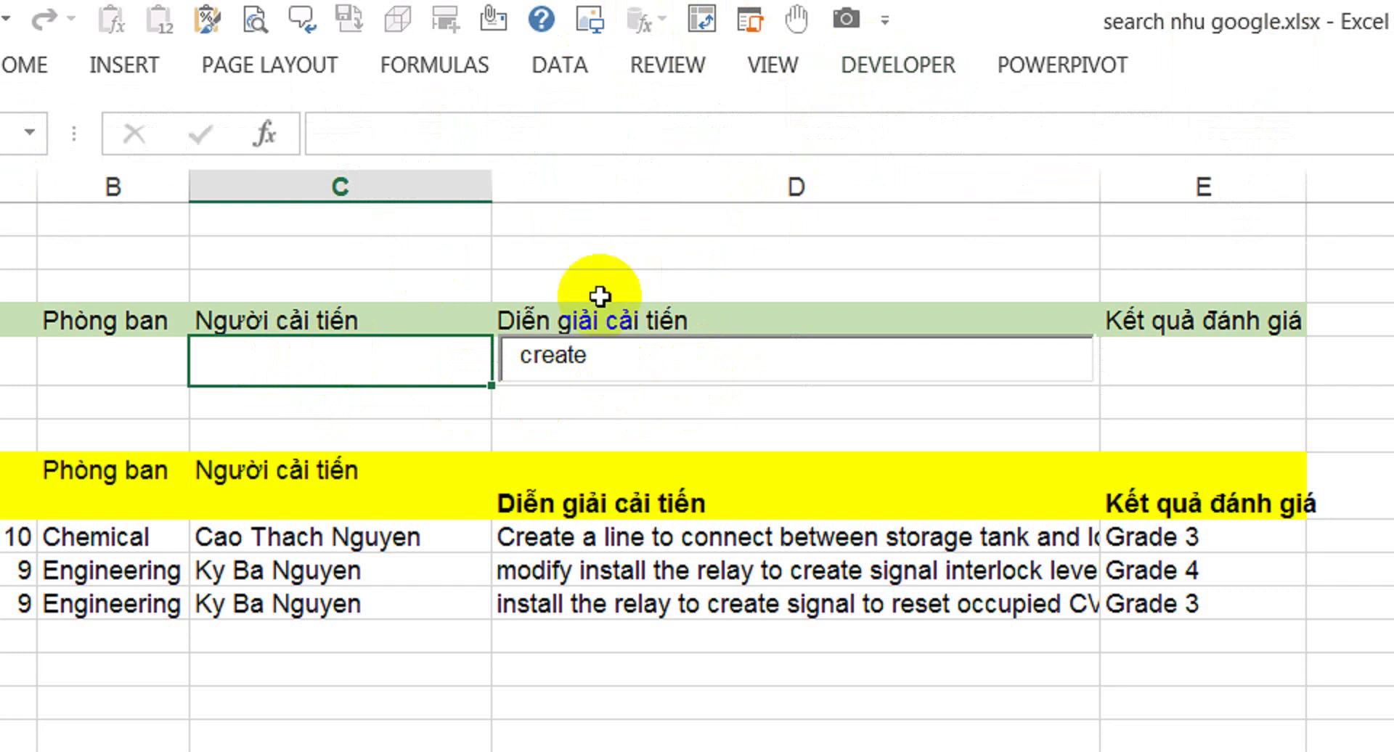
{"action": "left_click", "coordinate": [129, 365]}
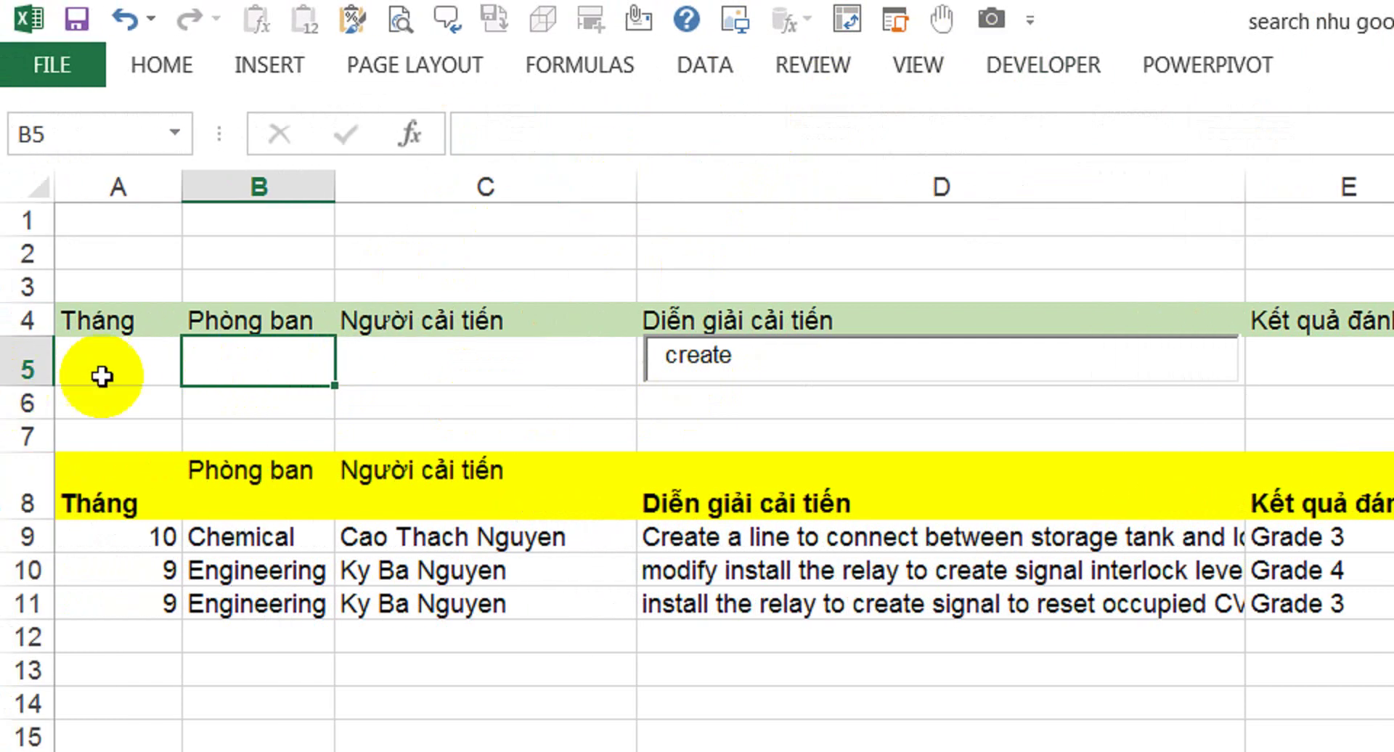
{"action": "left_click", "coordinate": [893, 61]}
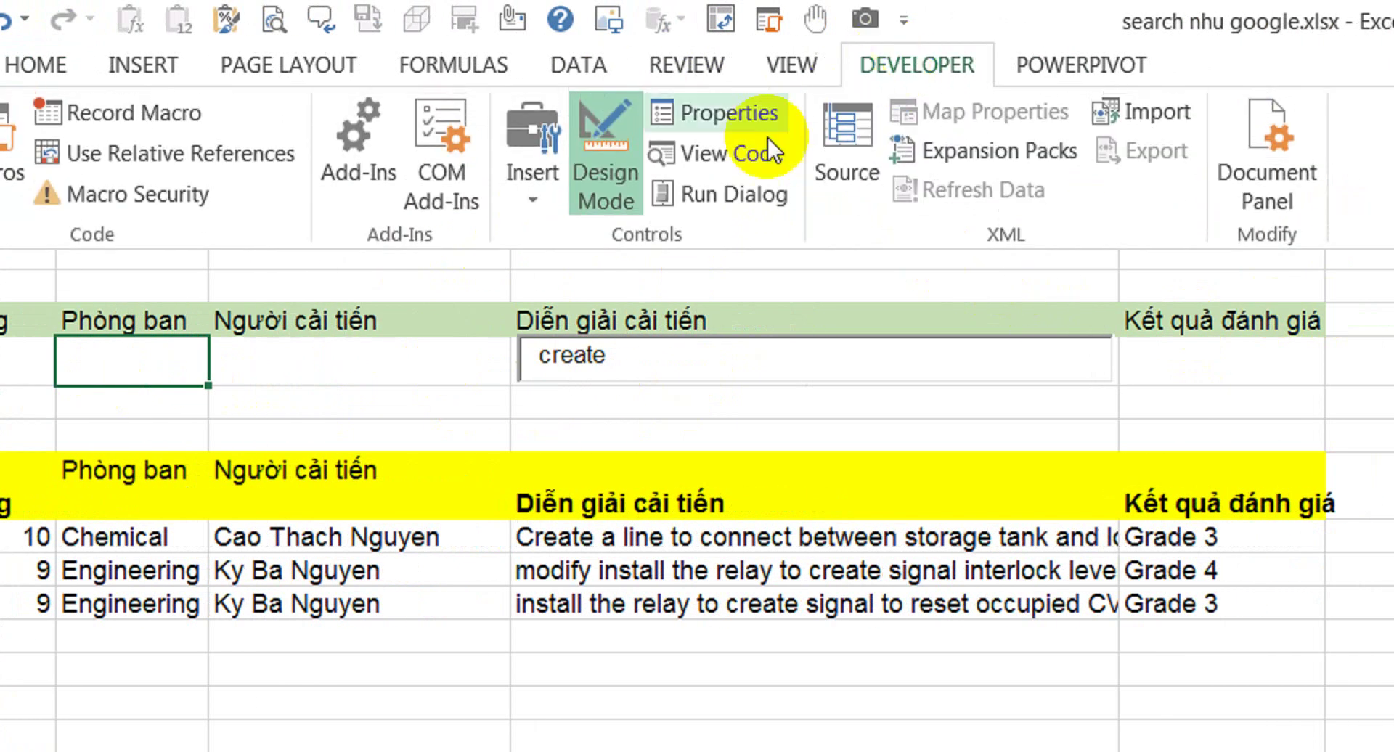
{"action": "left_click", "coordinate": [534, 195]}
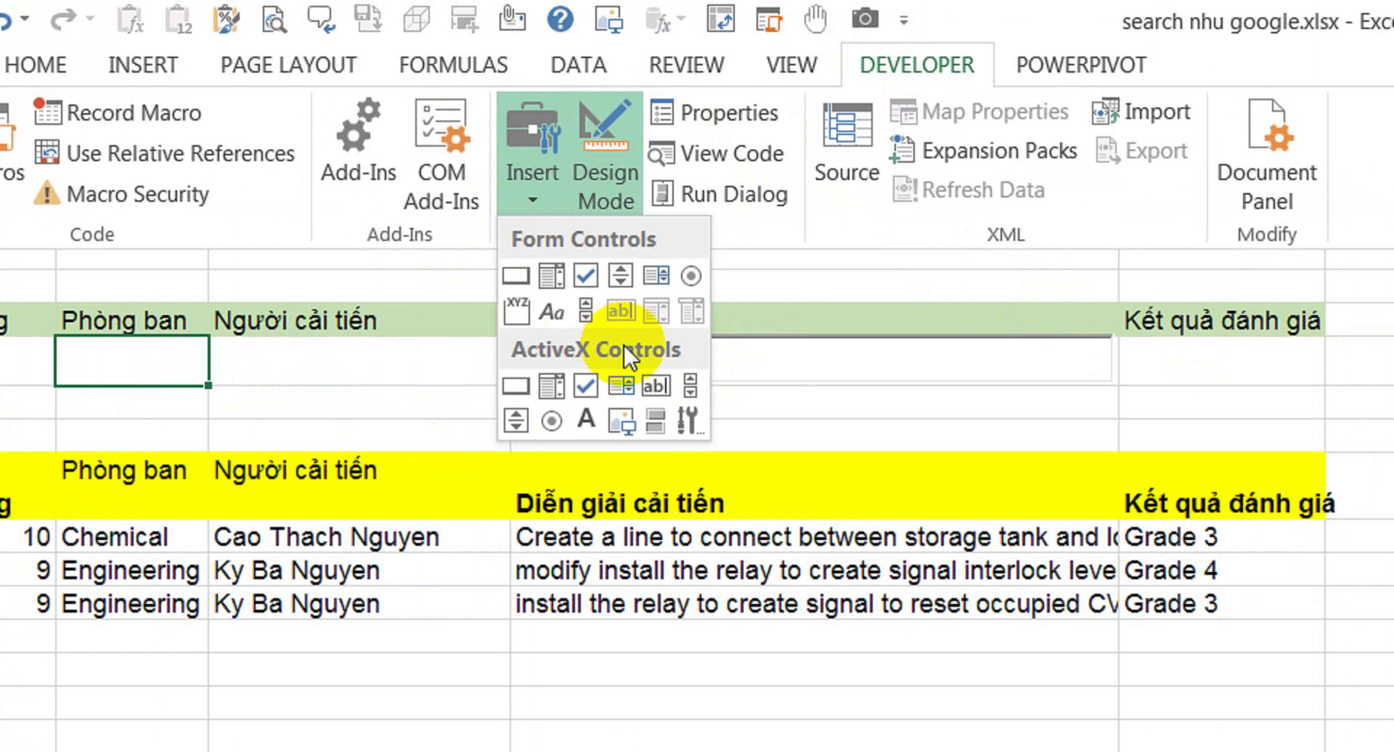
Step: Draw an ActiveX Text Box, TextBox2, over cell C5 and open its change code
{"action": "left_click", "coordinate": [655, 387]}
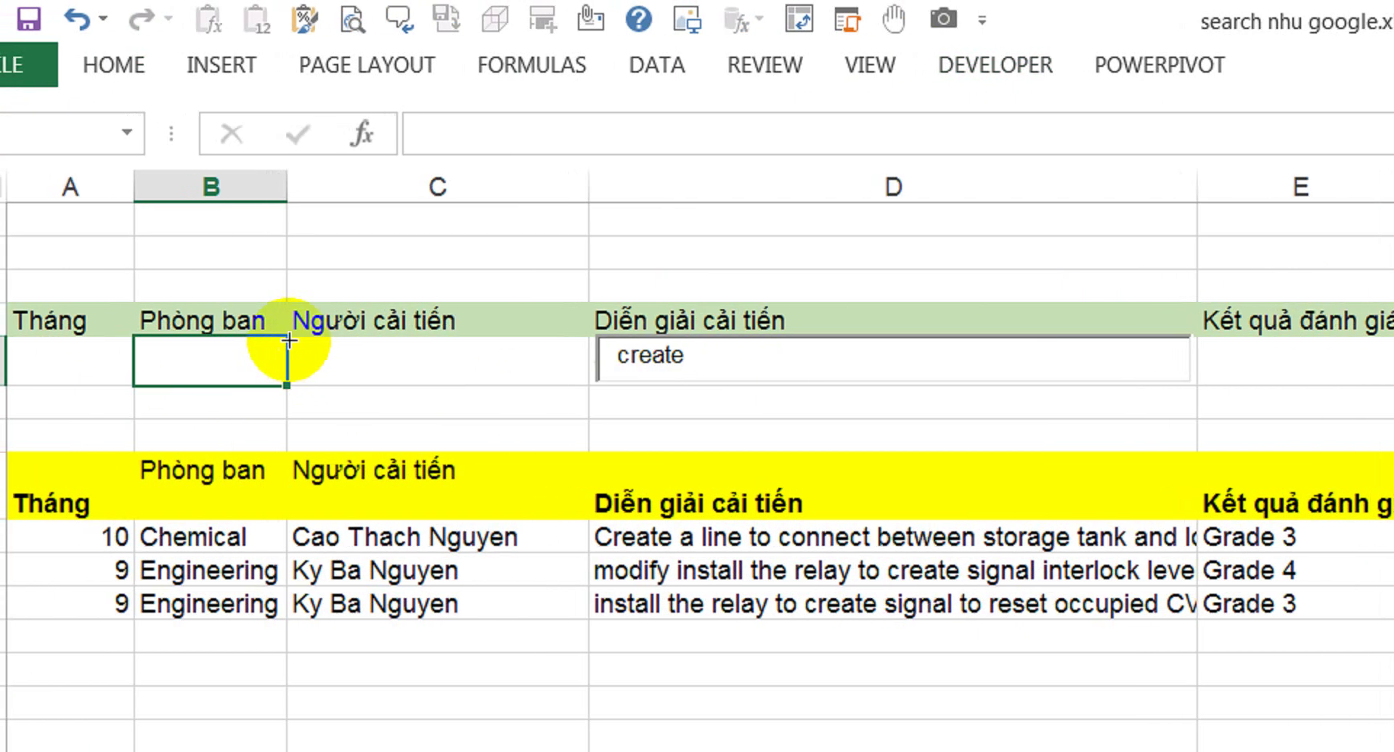
{"action": "mouse_move", "coordinate": [289, 340]}
{"action": "left_mouse_down"}
{"action": "mouse_move", "coordinate": [571, 391]}
{"action": "mouse_move", "coordinate": [596, 384]}
{"action": "mouse_move", "coordinate": [586, 374]}
{"action": "left_mouse_up"}
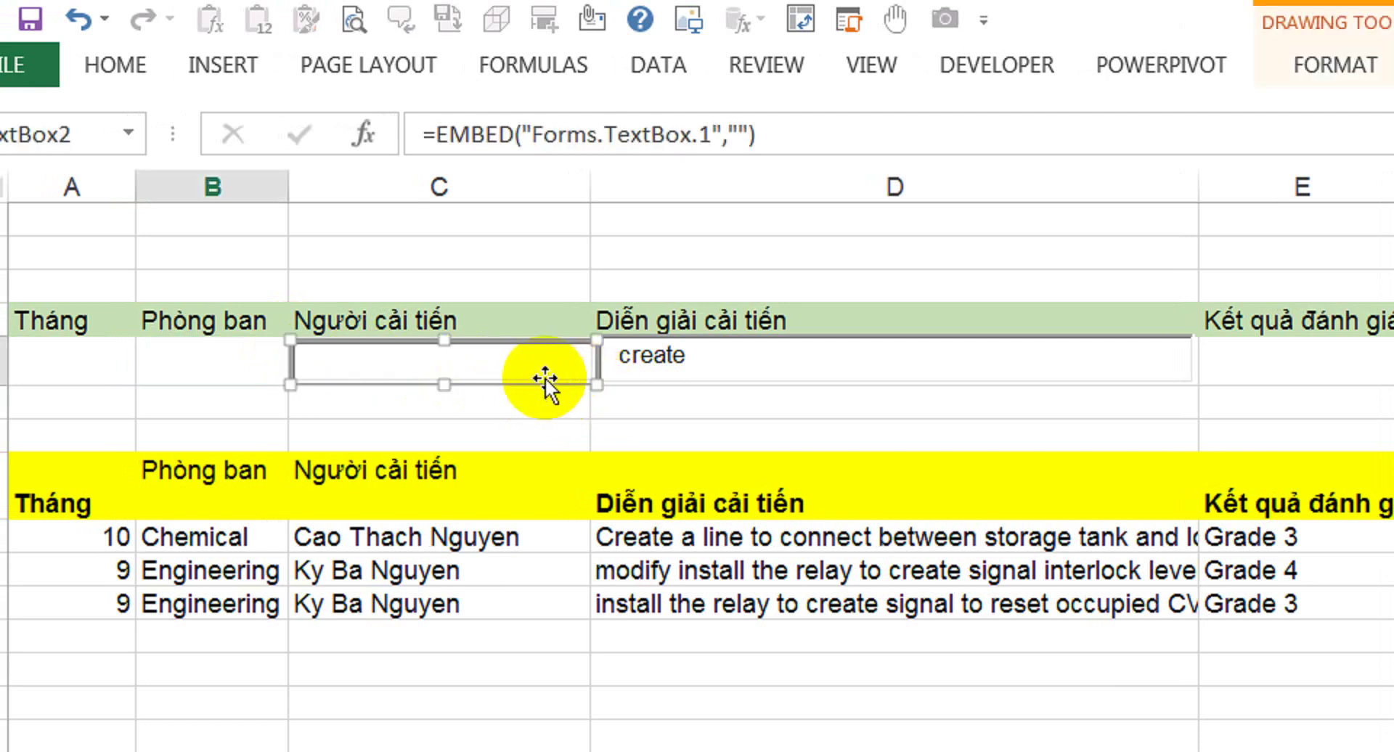
{"action": "double_click", "coordinate": [520, 372]}
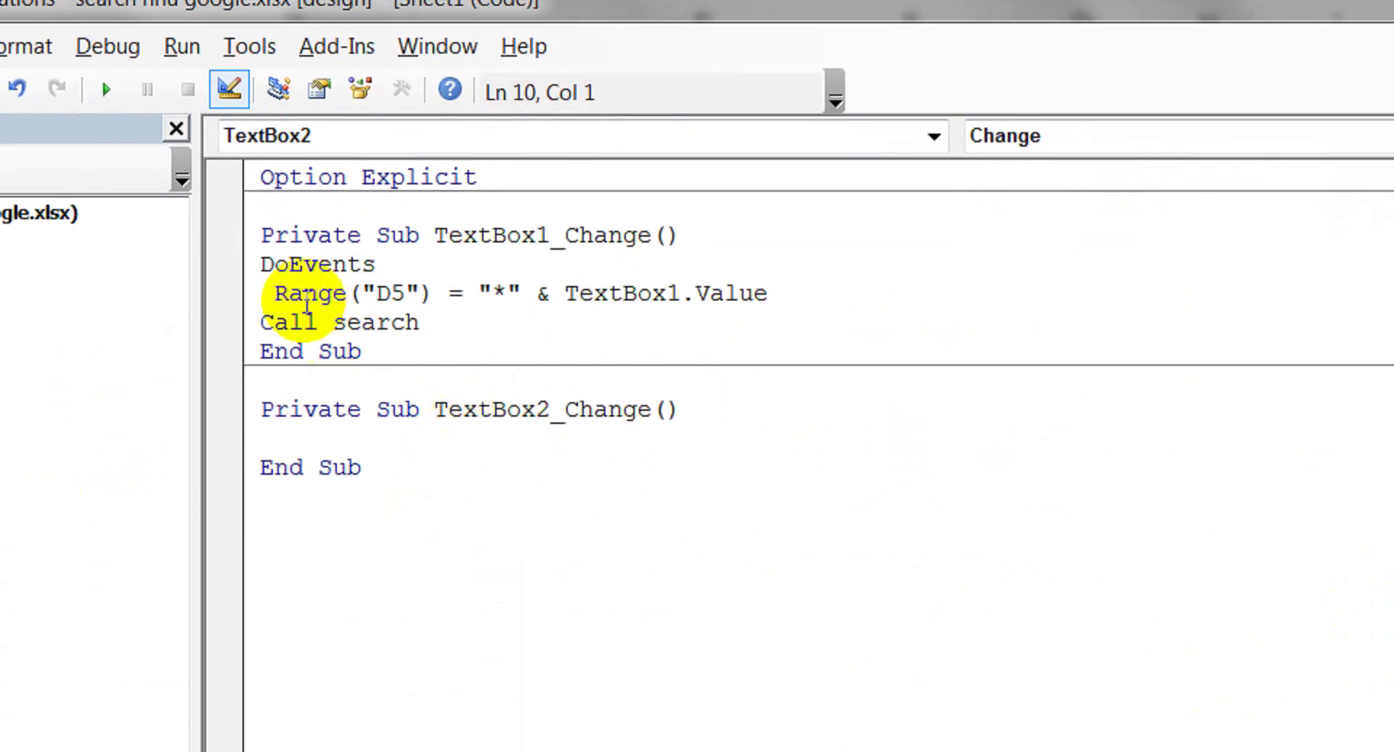
Step: Copy TextBox1's handler lines into TextBox2_Change, targeting C5 and TextBox2, then minimize the editor
{"action": "left_click_drag", "start_coordinate": [297, 265], "coordinate": [492, 320]}
{"action": "key", "text": "ctrl+c"}
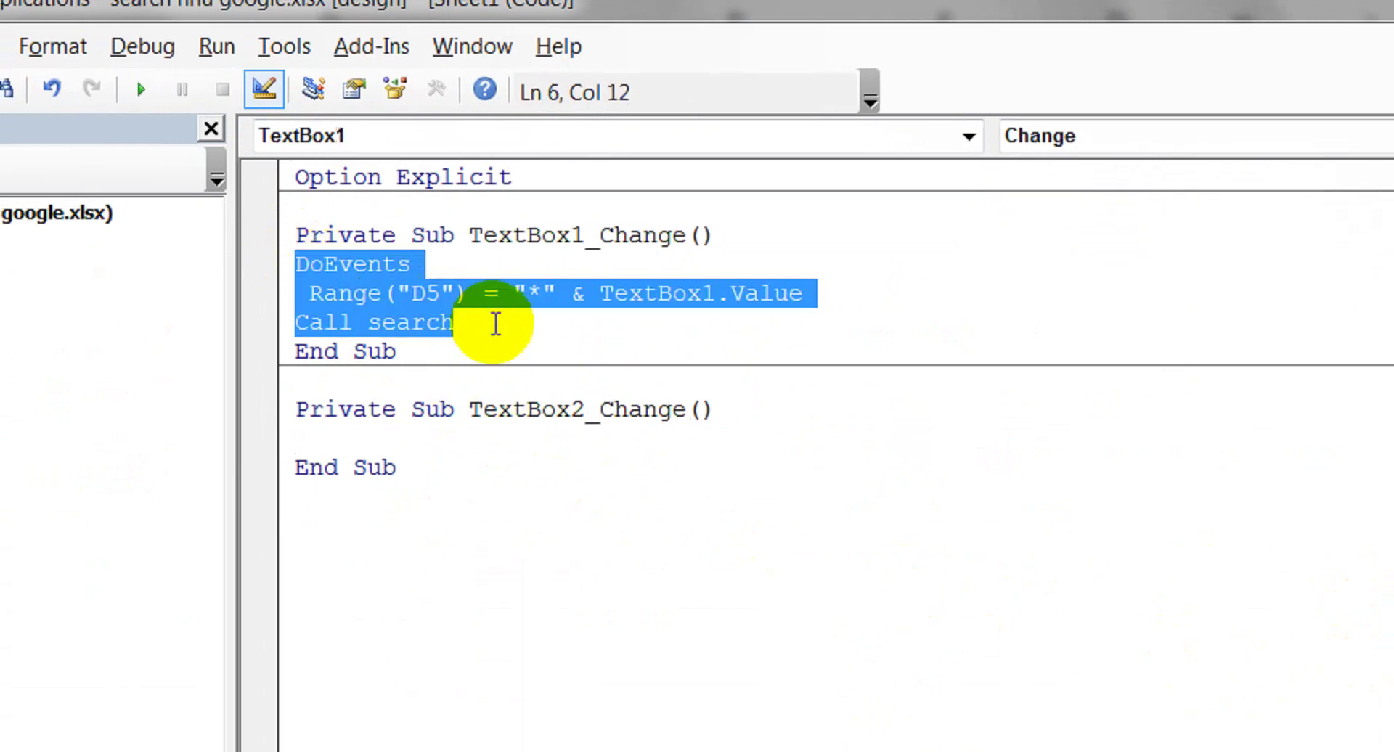
{"action": "left_click", "coordinate": [353, 439]}
{"action": "key", "text": "ctrl+v"}
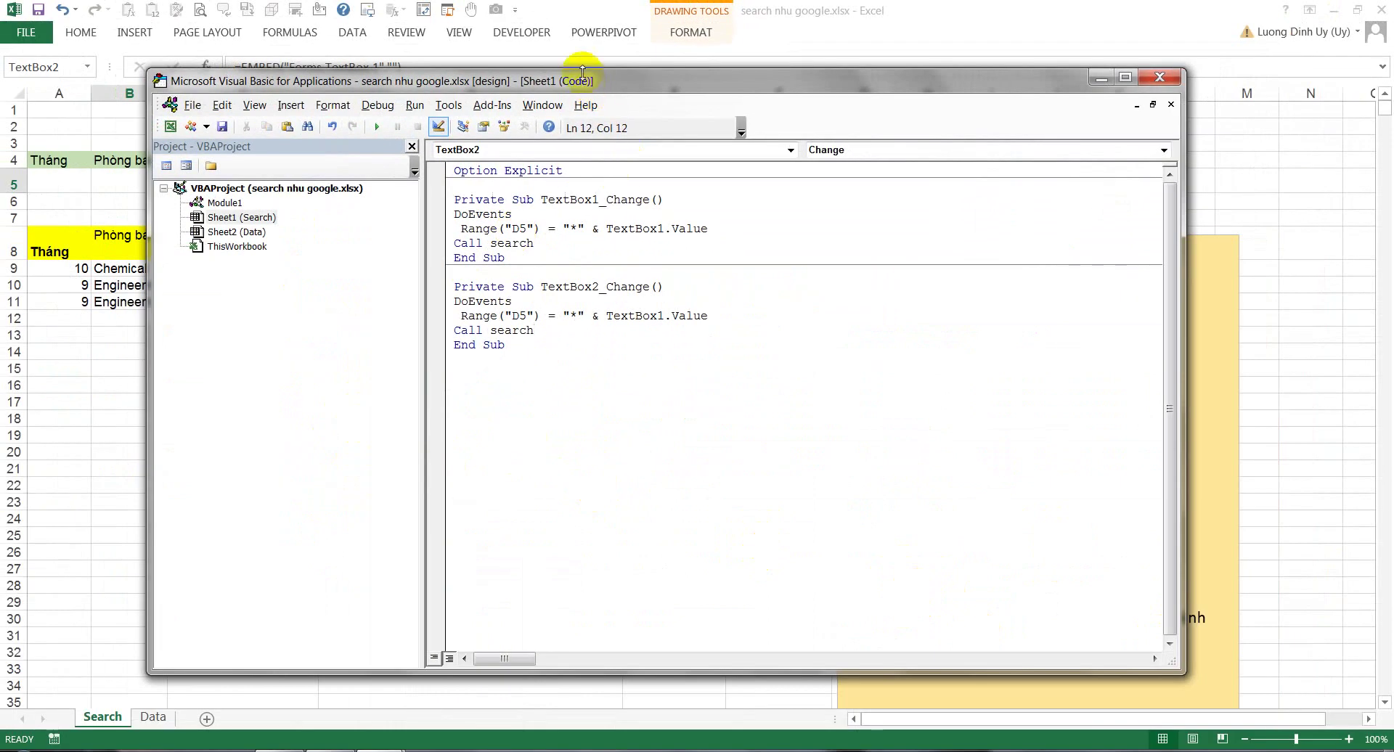
{"action": "left_click_drag", "start_coordinate": [589, 81], "coordinate": [592, 271]}
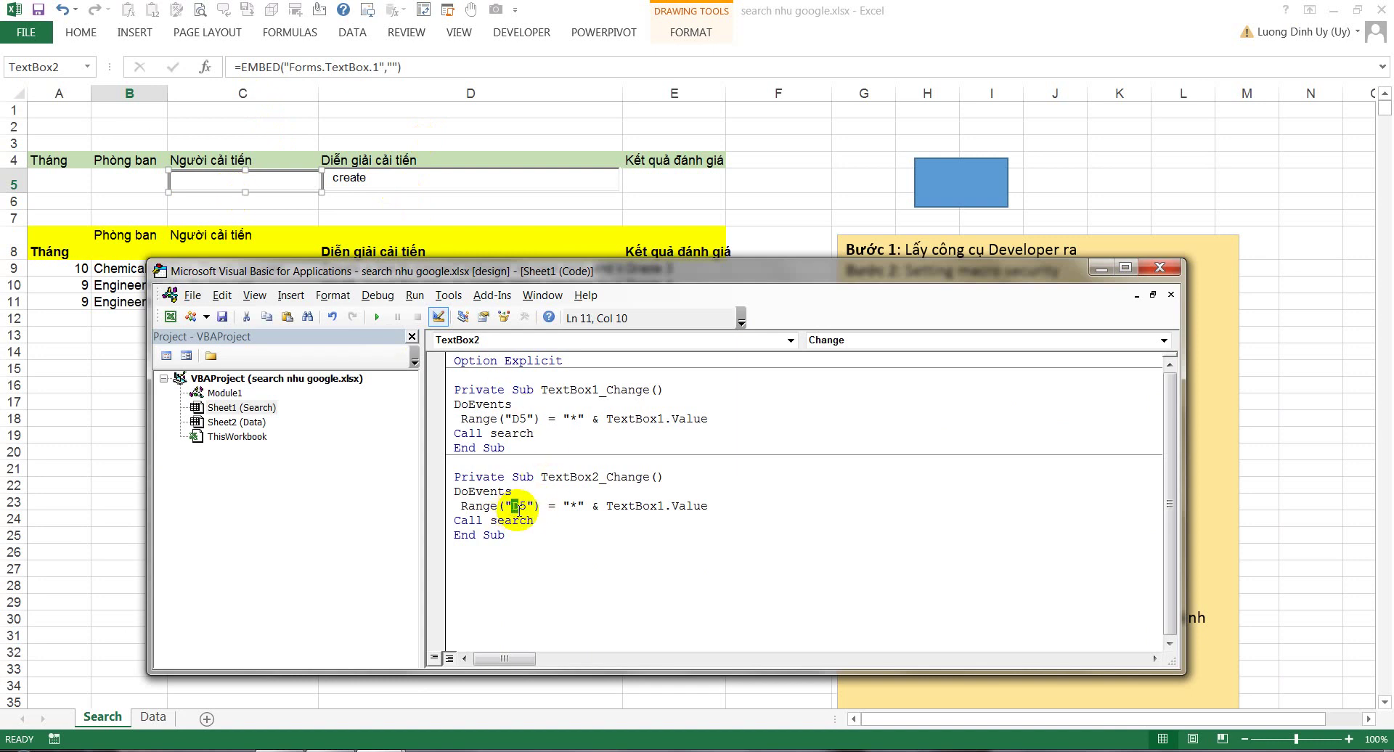
{"action": "type", "text": "C"}
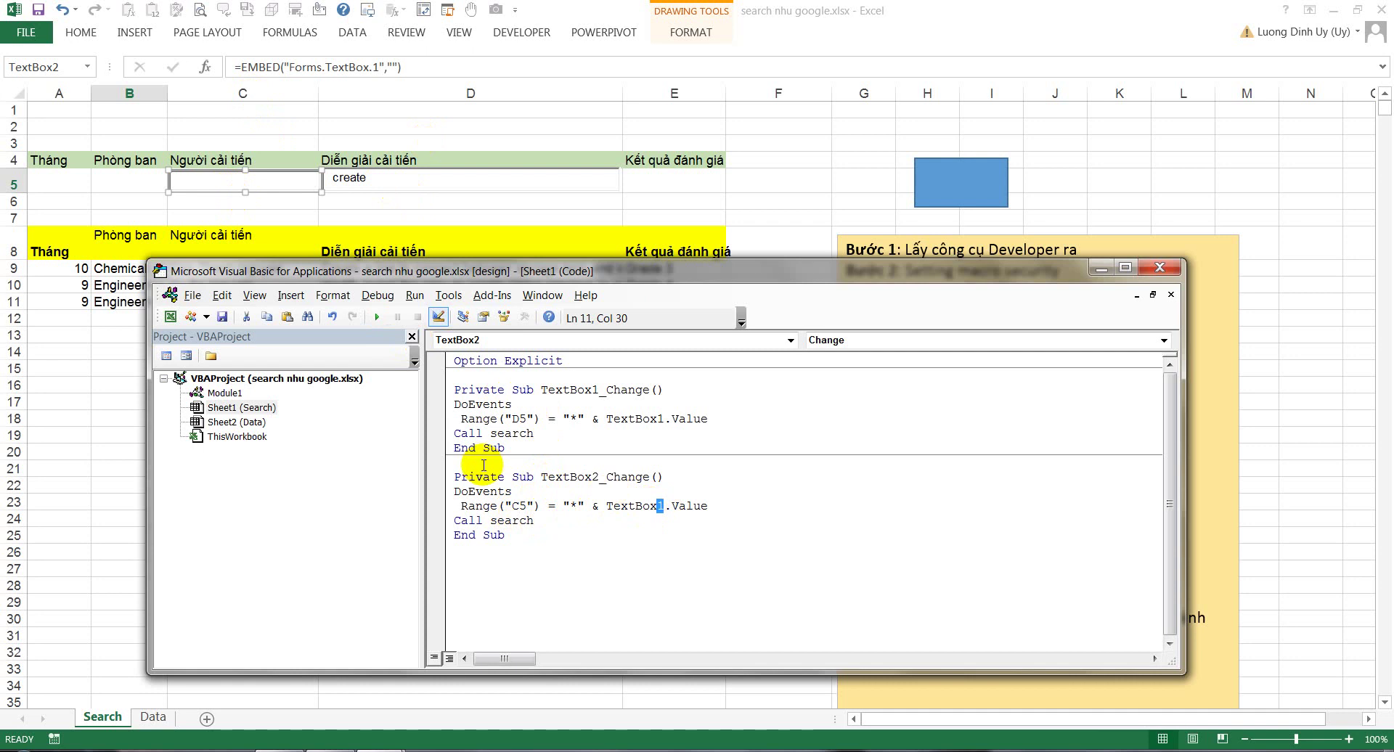
{"action": "type", "text": "2"}
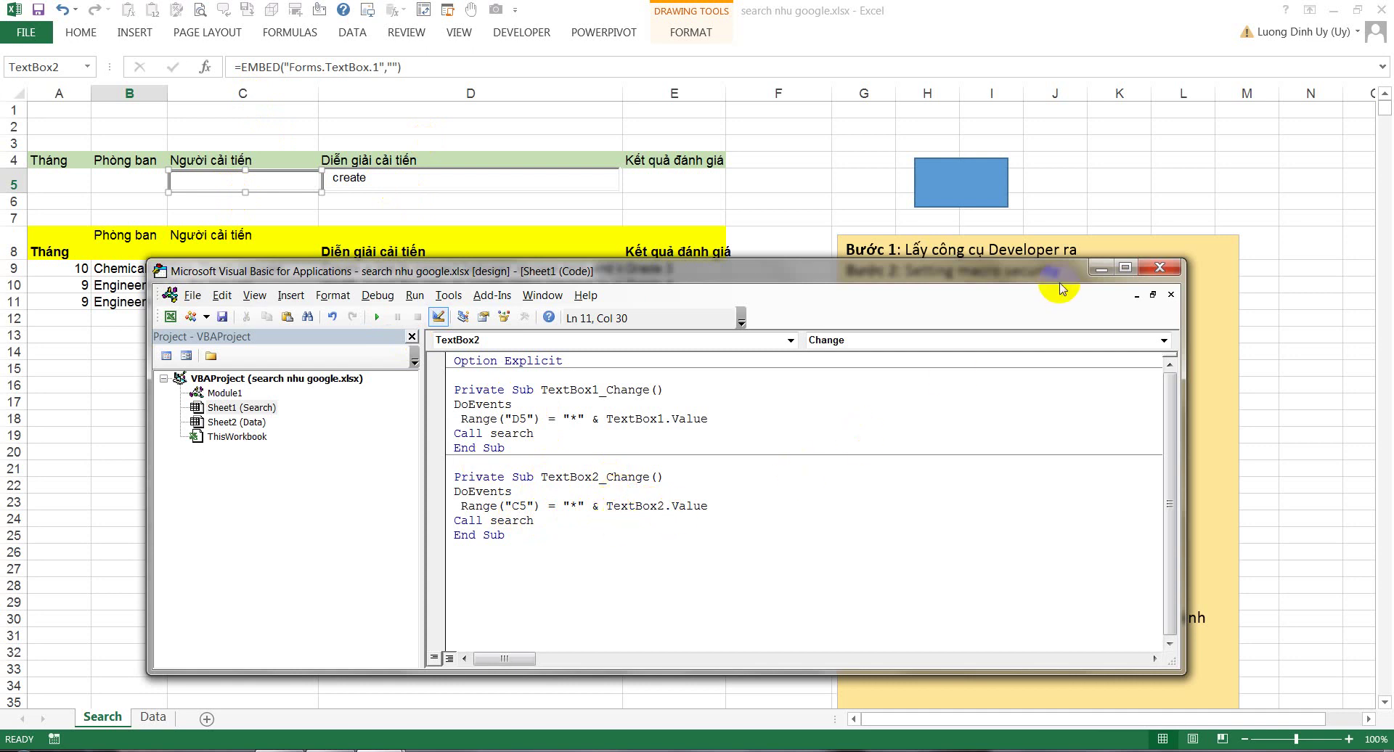
{"action": "left_click", "coordinate": [1097, 270]}
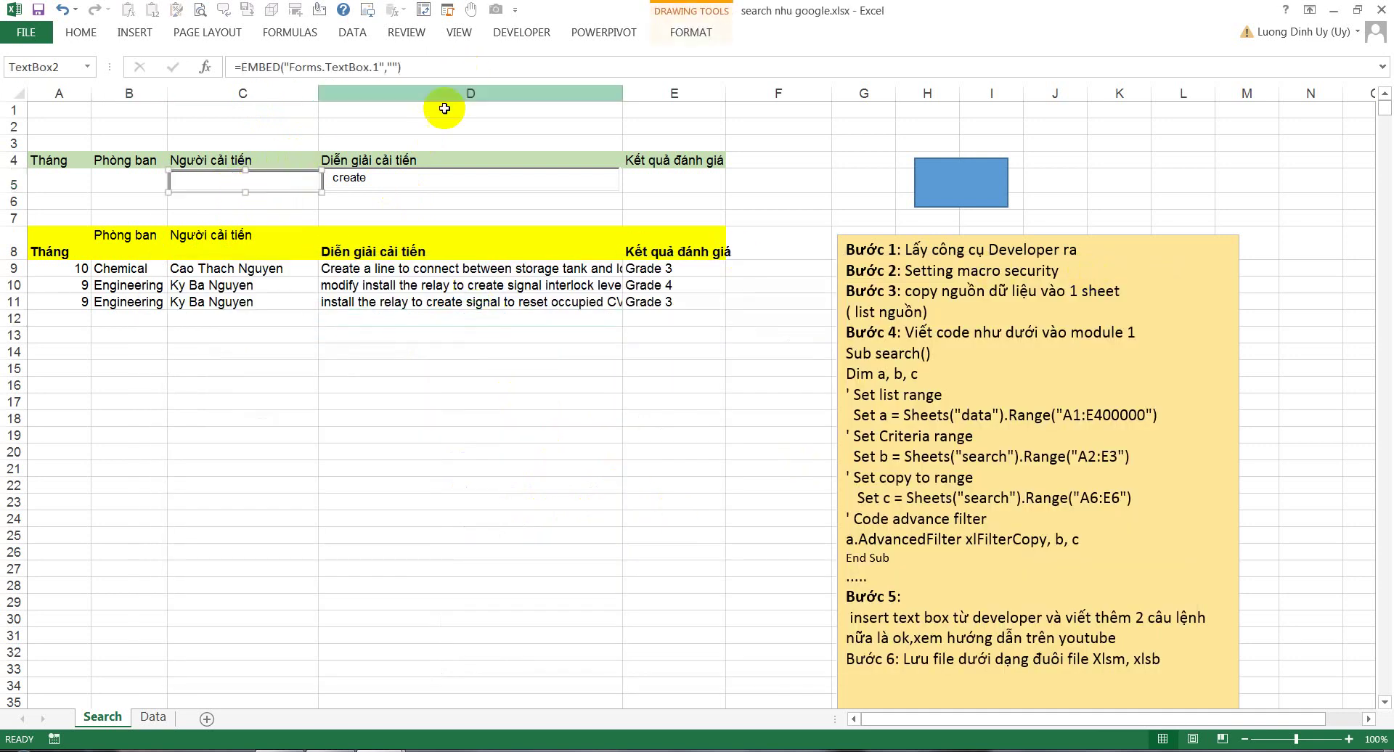
Step: Switch Design Mode off on the Developer tab so the C5 and D5 boxes work
{"action": "left_click", "coordinate": [307, 265]}
{"action": "left_click", "coordinate": [279, 188]}
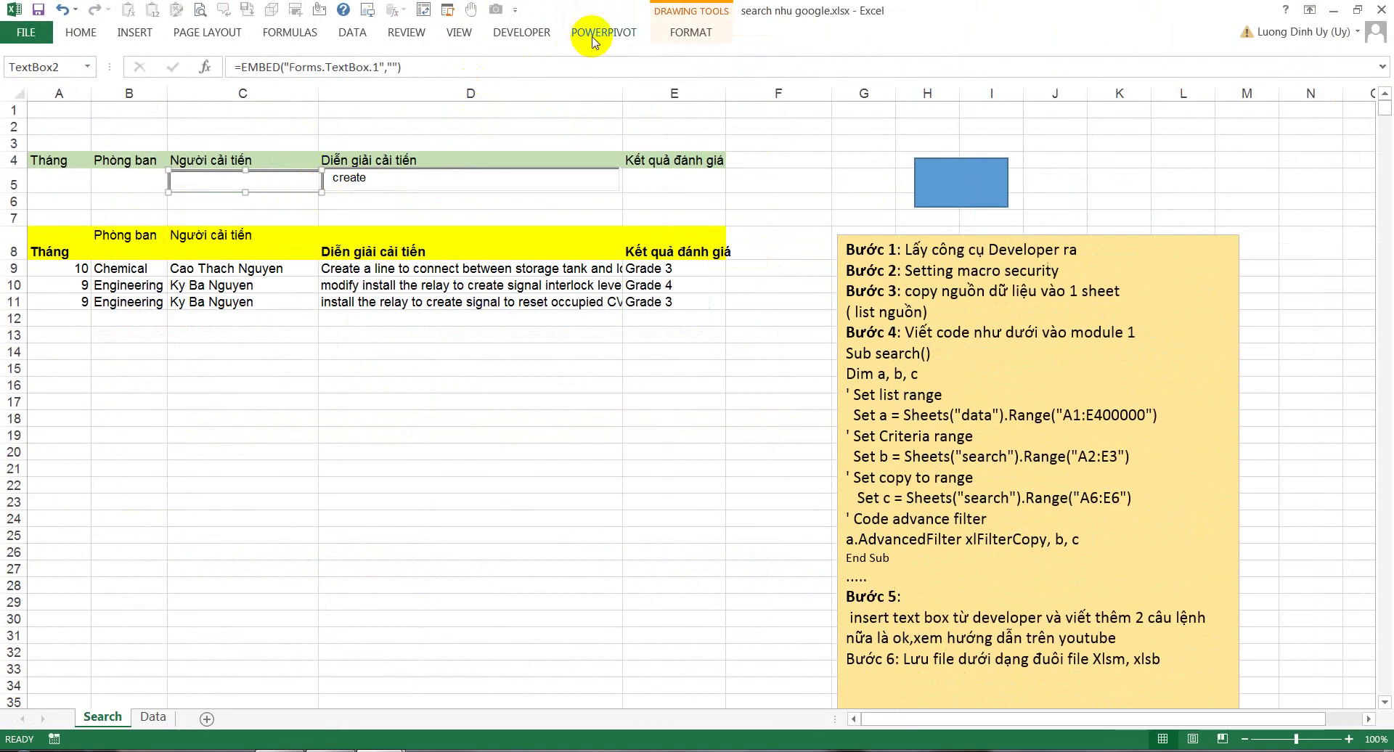
{"action": "left_click", "coordinate": [601, 32]}
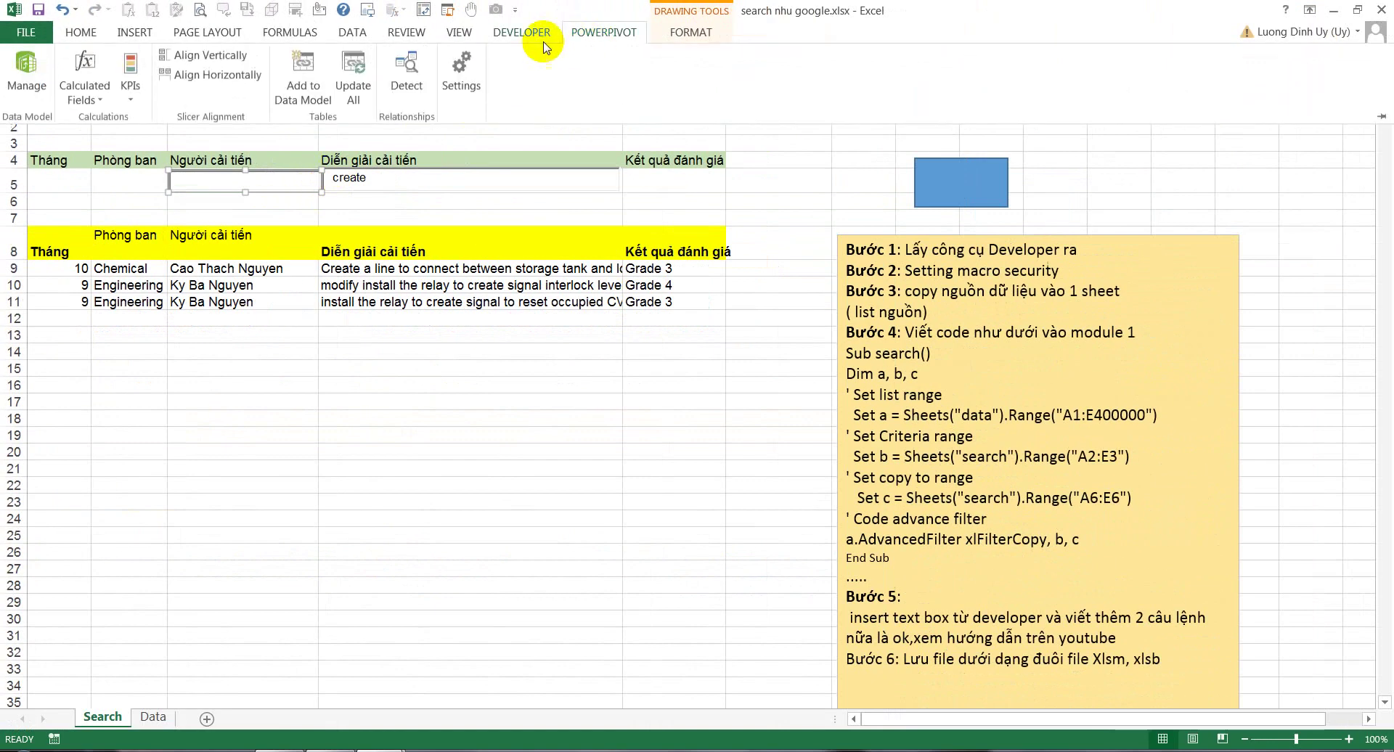
{"action": "left_click", "coordinate": [544, 43]}
{"action": "left_click", "coordinate": [367, 88]}
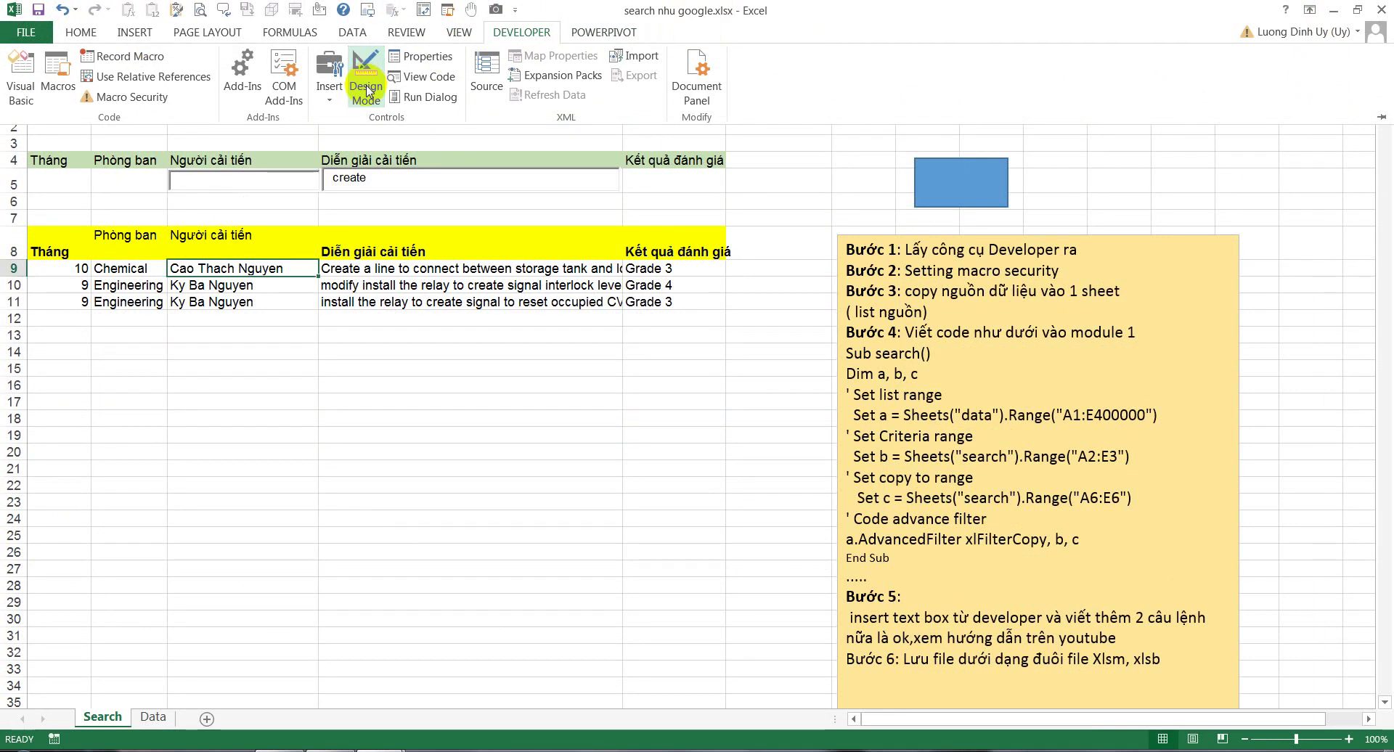
{"action": "left_click", "coordinate": [266, 221]}
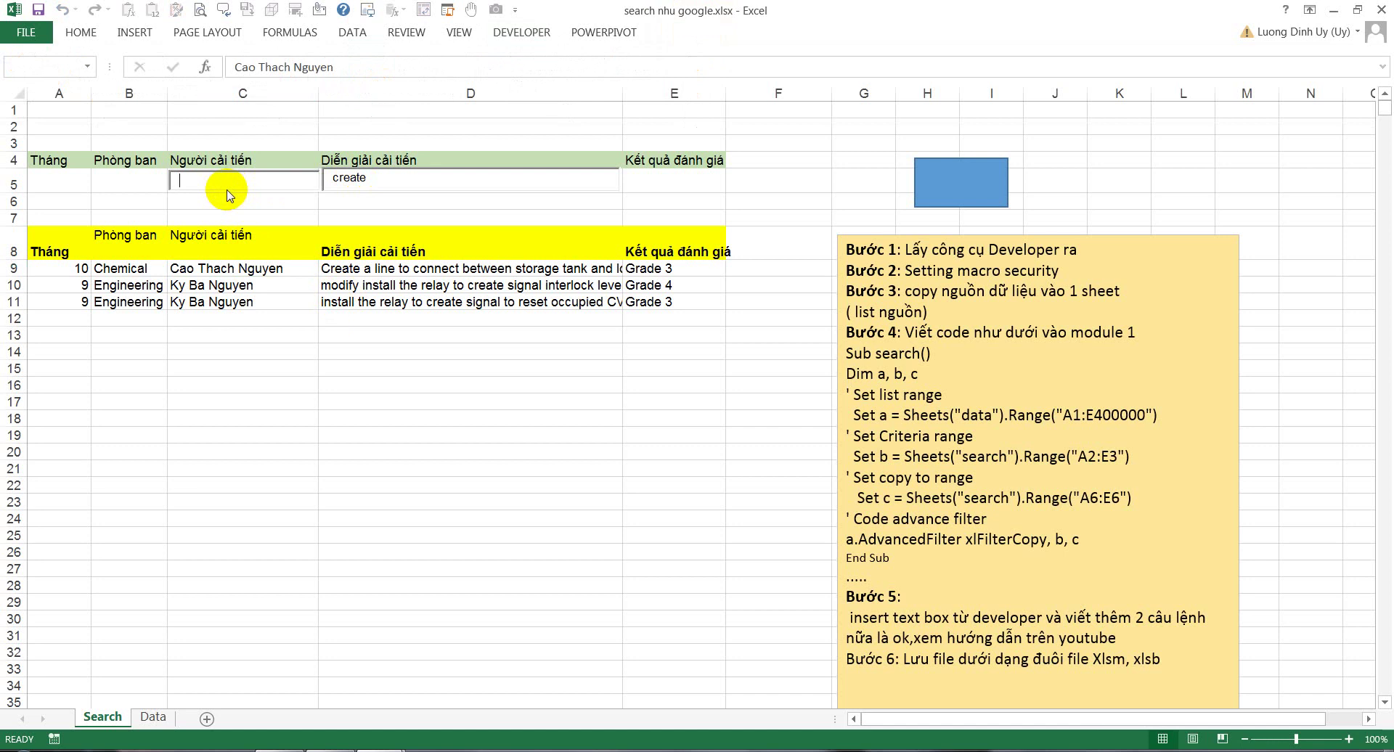
Step: Clear the C5 search and search D5 for plc, listing 23 PLC records
{"action": "type", "text": "th"}
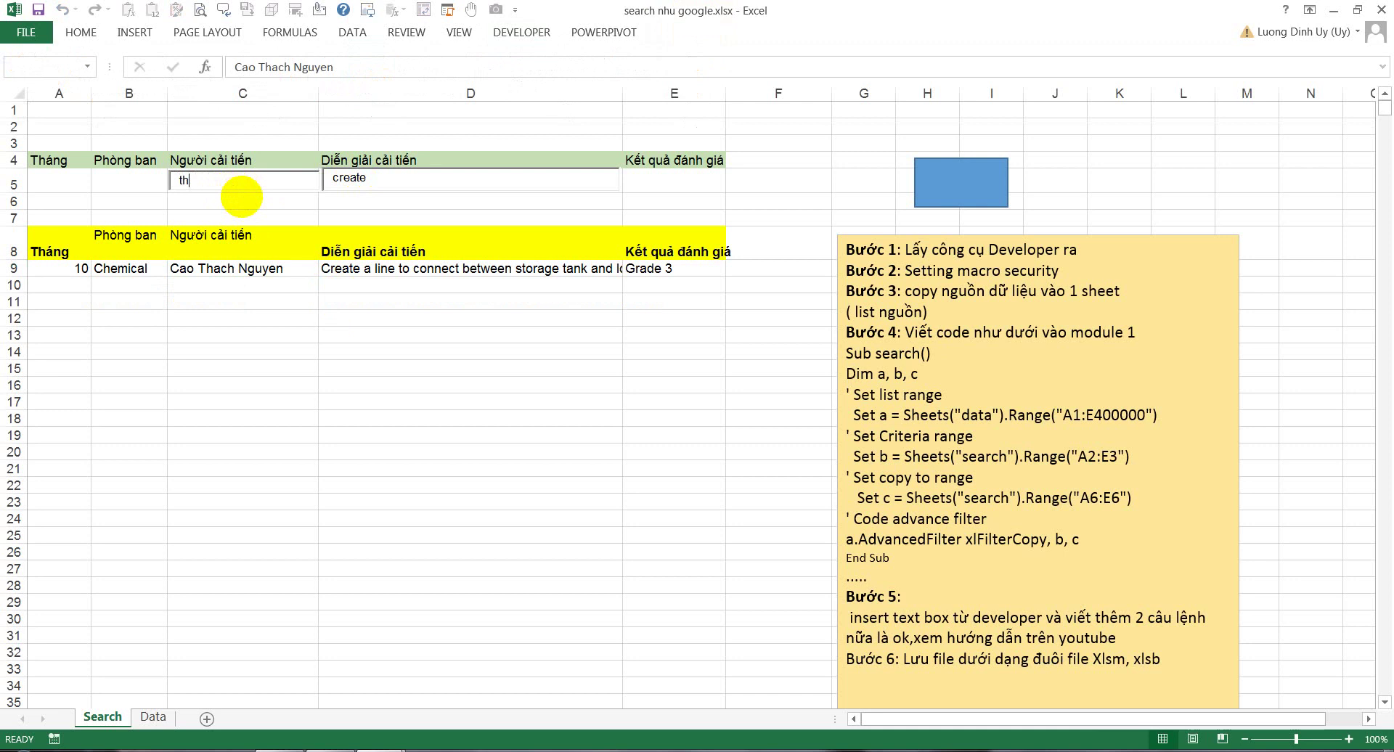
{"action": "key", "text": "BackSpace"}
{"action": "key", "text": "BackSpace"}
{"action": "left_click_drag", "start_coordinate": [398, 178], "coordinate": [309, 199]}
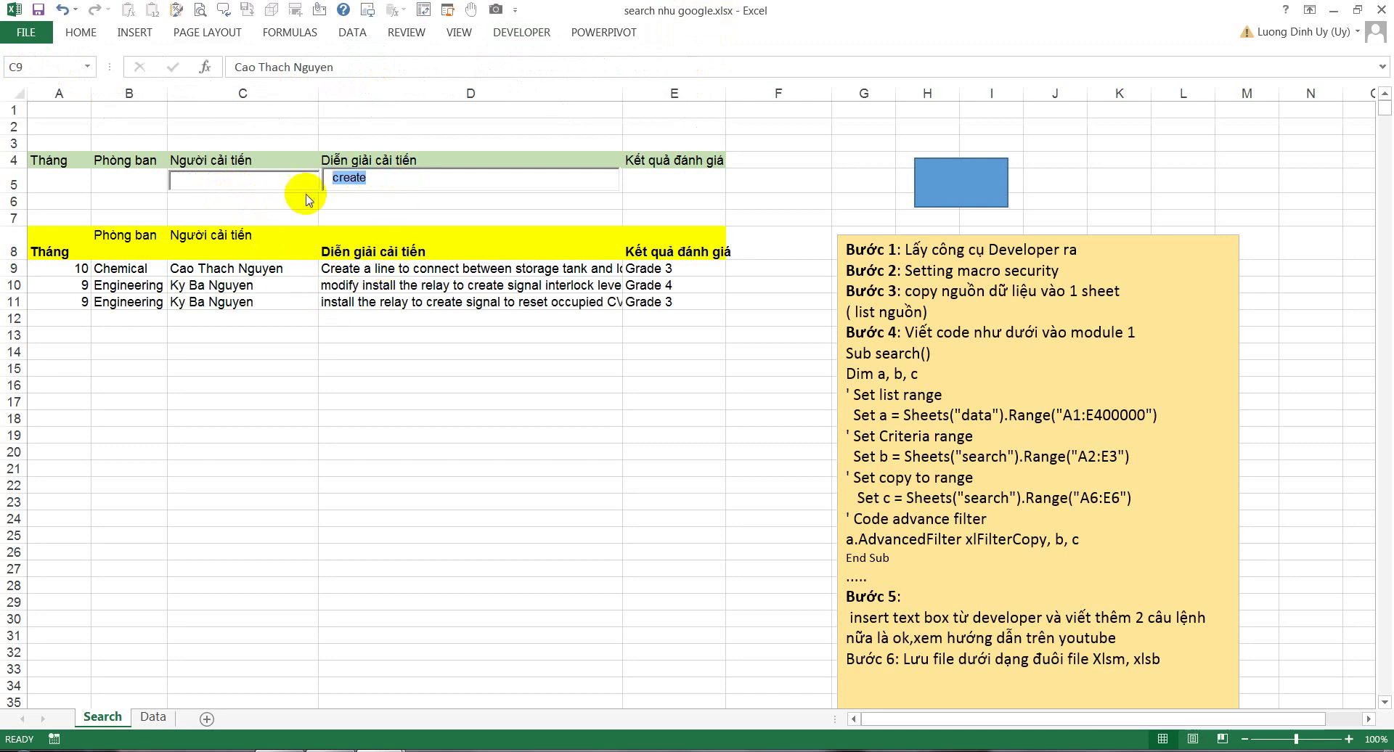
{"action": "type", "text": "pl"}
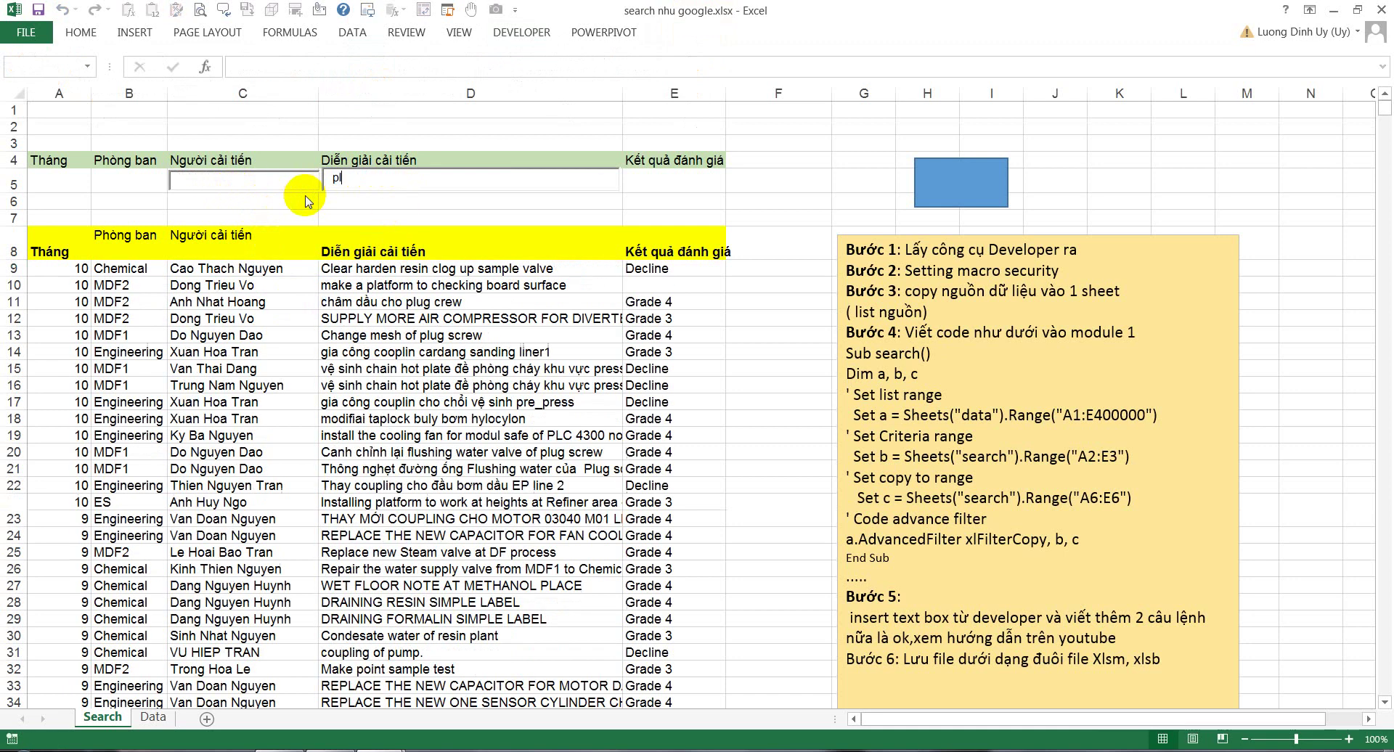
{"action": "type", "text": "s"}
{"action": "key", "text": "BackSpace"}
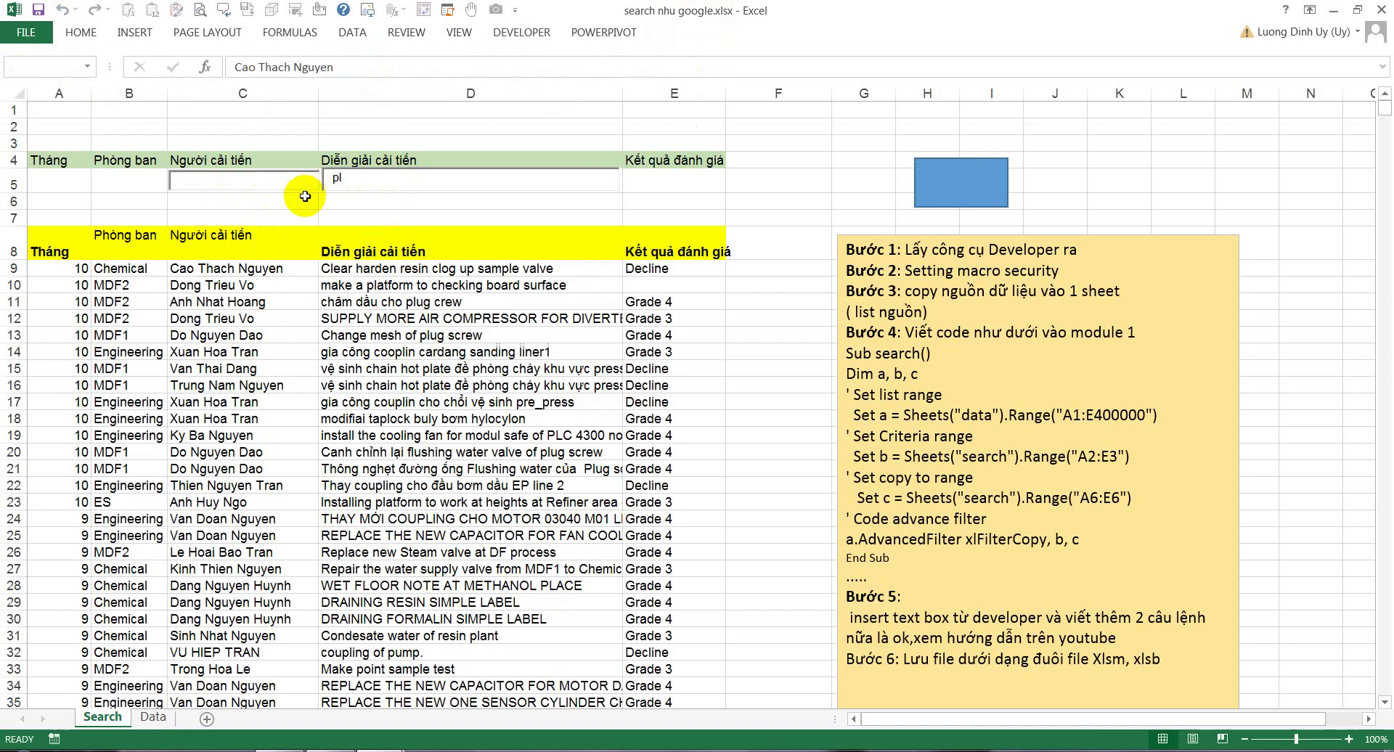
{"action": "type", "text": "c"}
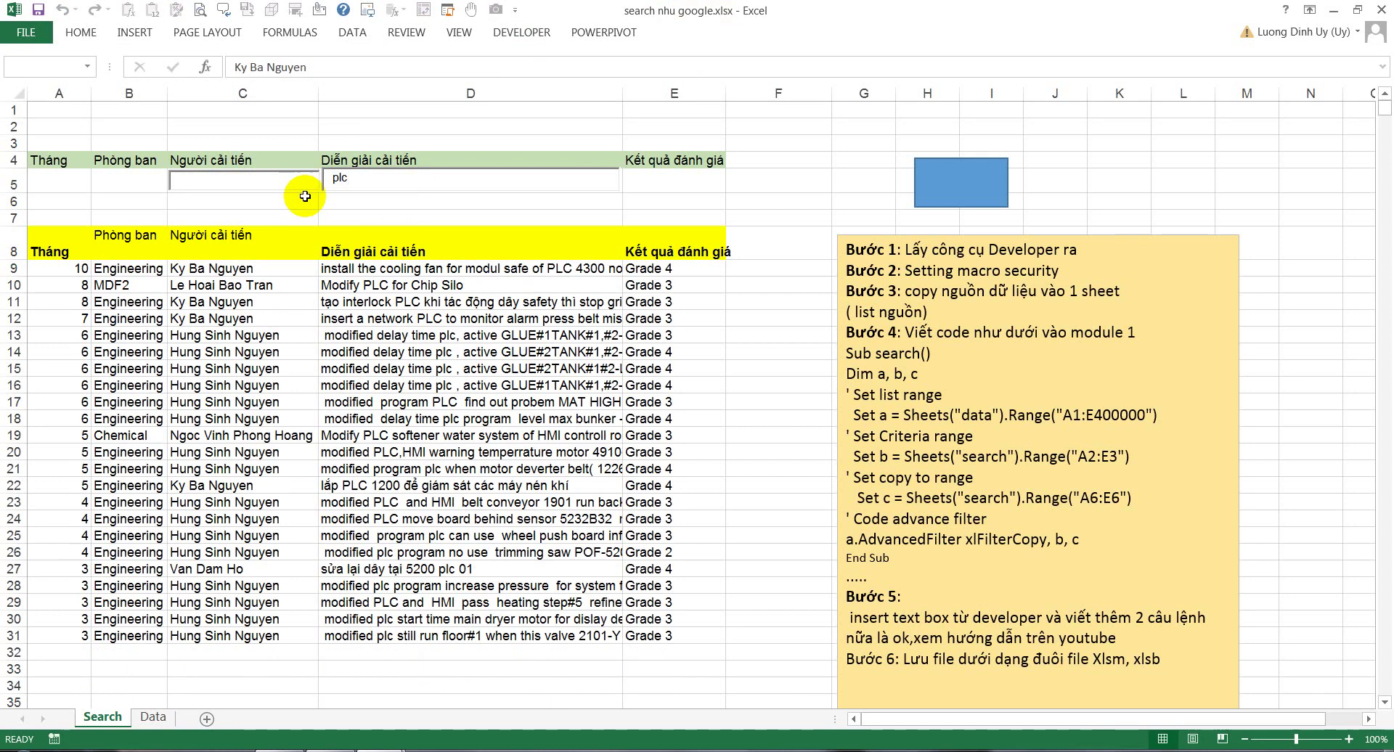
Step: Select the results header row A8:E8
{"action": "left_click", "coordinate": [305, 250]}
{"action": "left_click", "coordinate": [541, 382]}
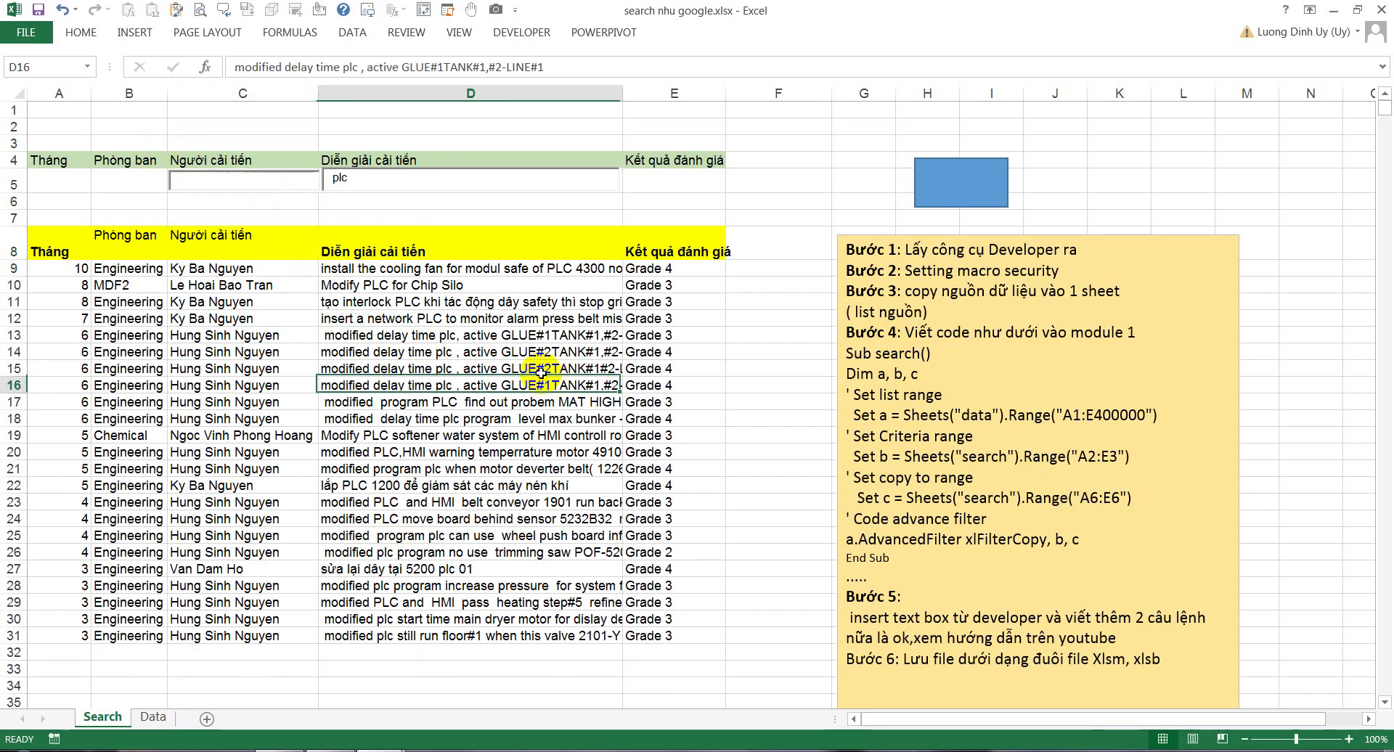
{"action": "left_click_drag", "start_coordinate": [65, 247], "coordinate": [676, 254]}
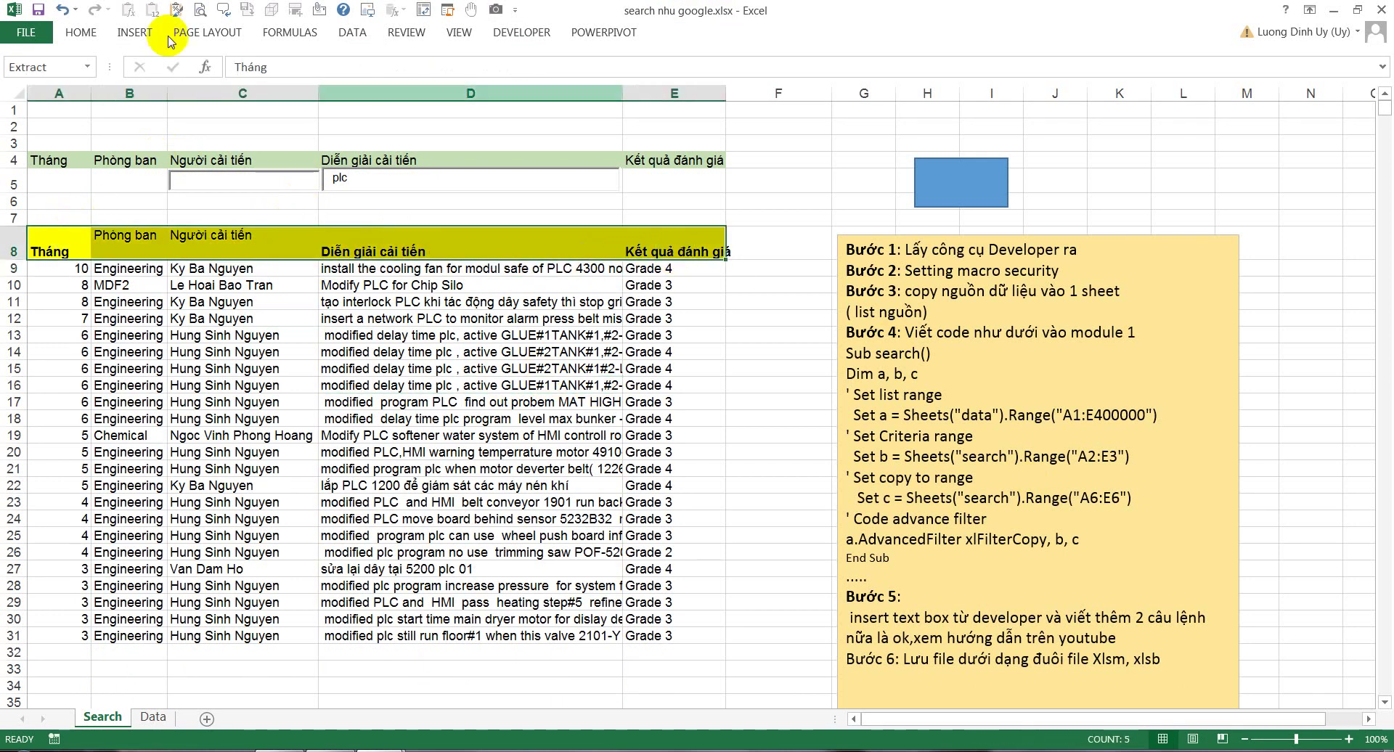
Step: Fill the results header row A8:E8 light green
{"action": "left_click", "coordinate": [75, 33]}
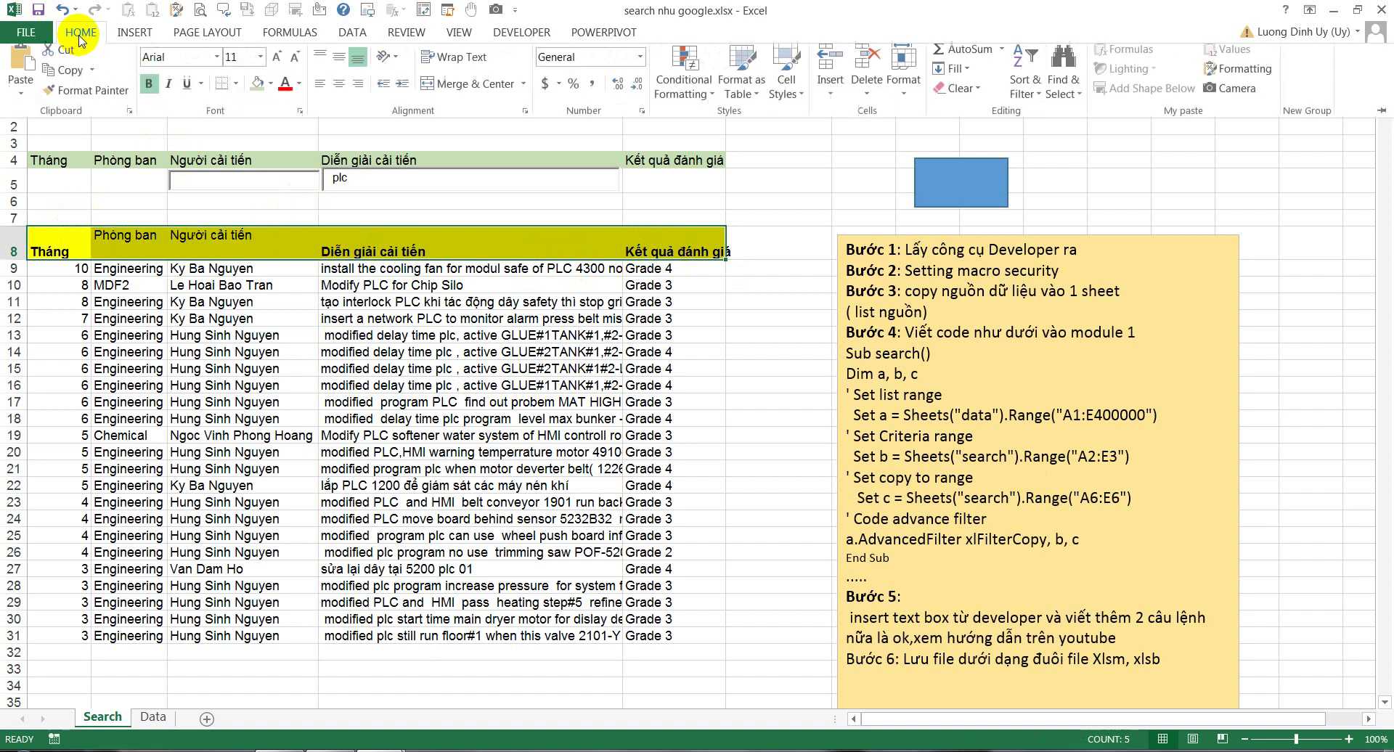
{"action": "left_click", "coordinate": [269, 92]}
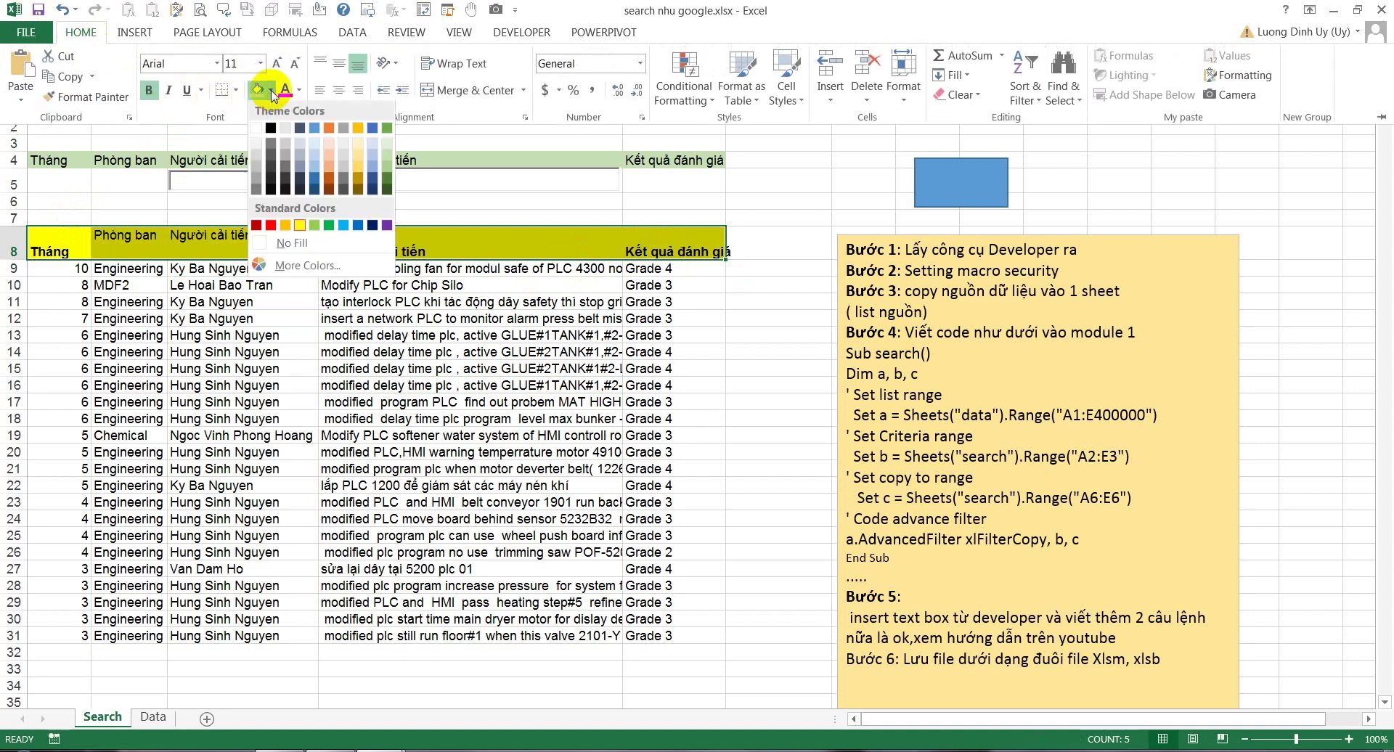
{"action": "left_click", "coordinate": [387, 151]}
{"action": "left_click", "coordinate": [227, 319]}
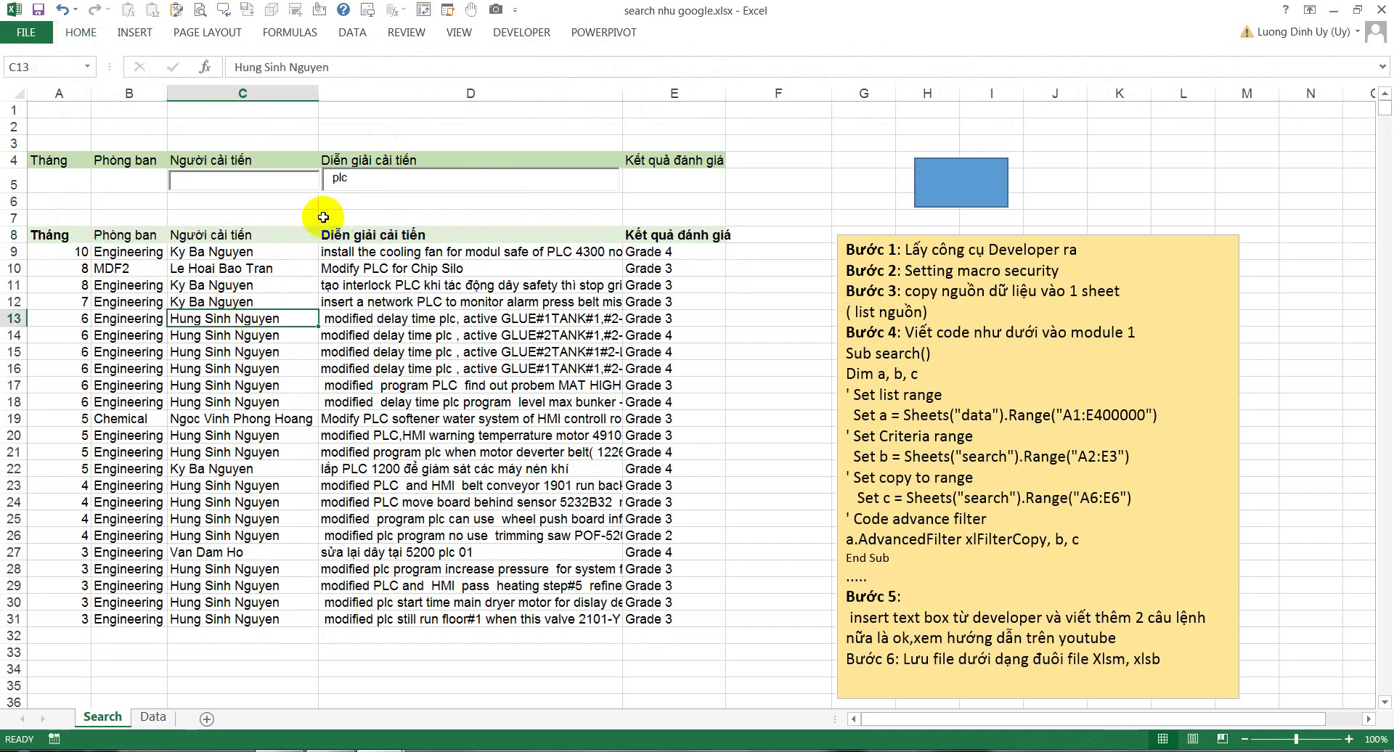
Step: Select the whole sheet and turn off its gridlines
{"action": "left_click", "coordinate": [13, 91]}
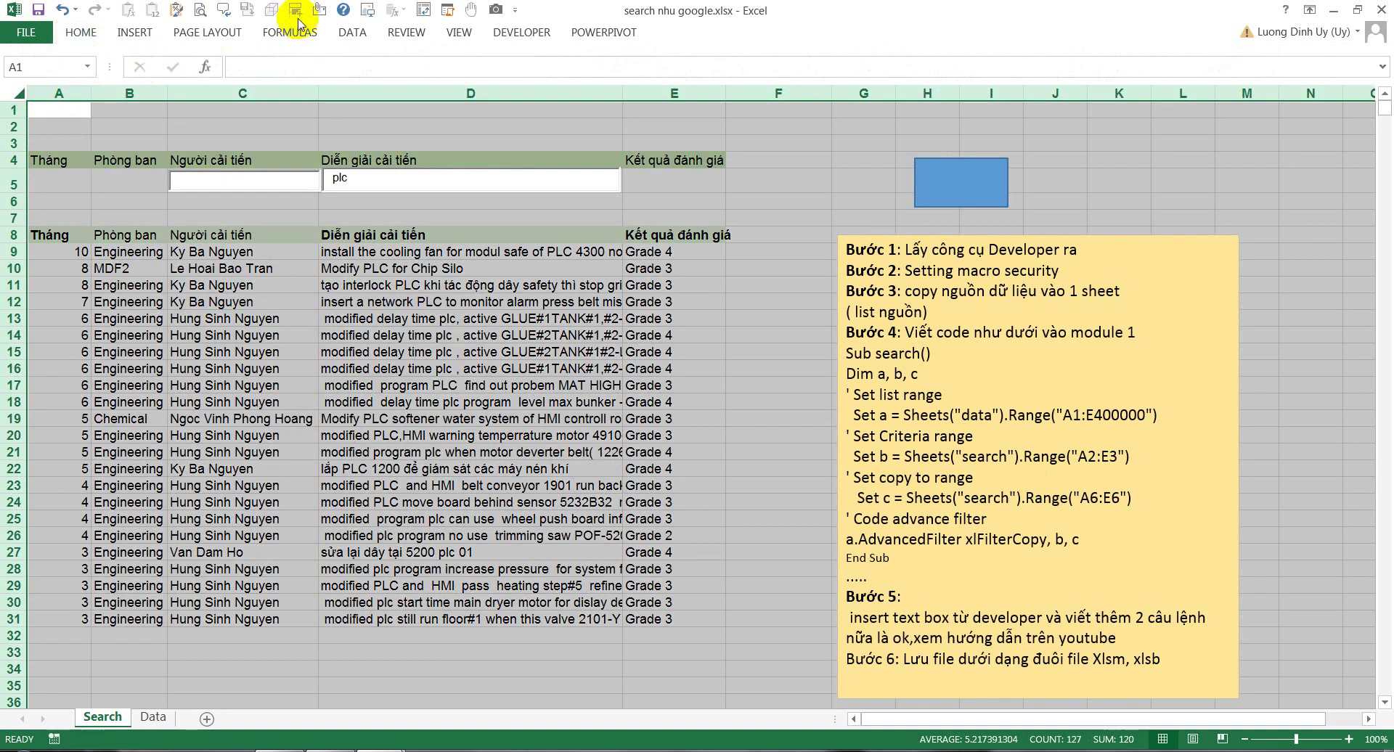
{"action": "left_click", "coordinate": [458, 32]}
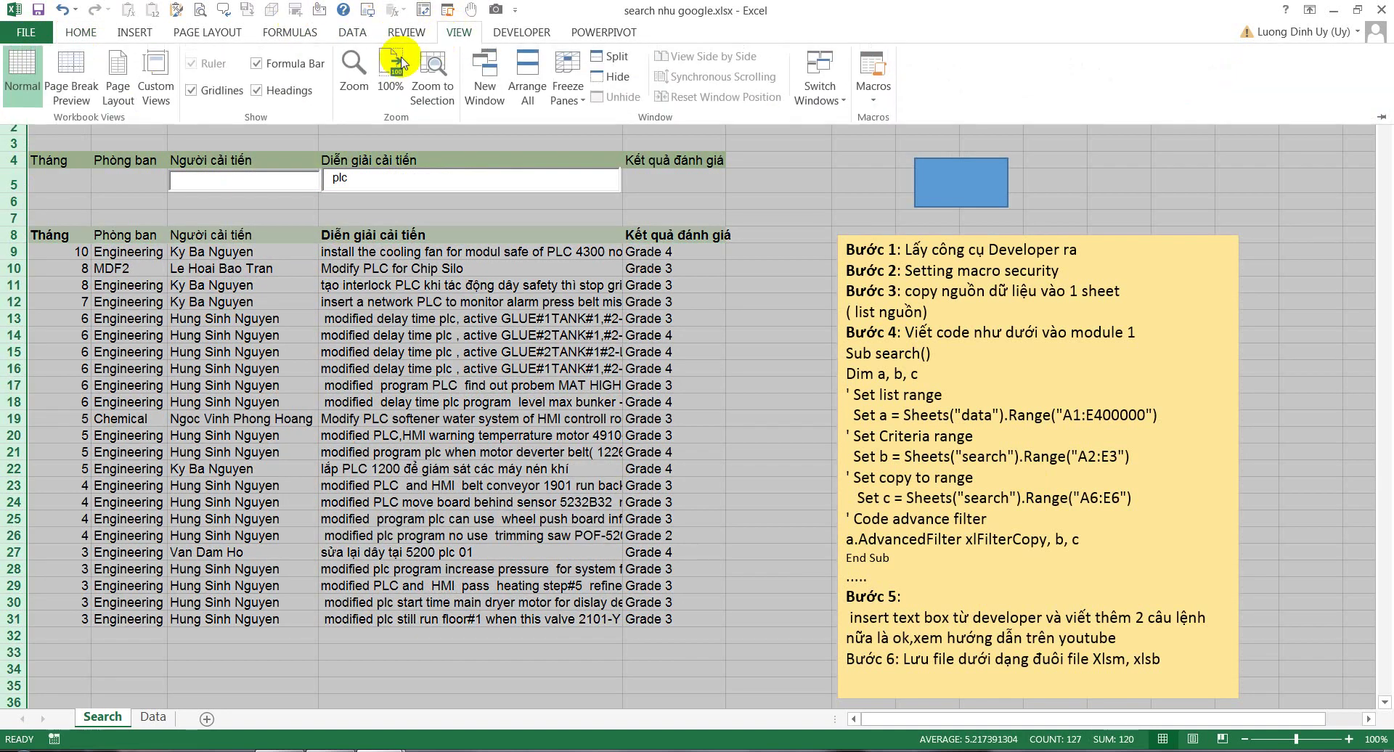
{"action": "left_click", "coordinate": [192, 90]}
{"action": "left_click", "coordinate": [325, 305]}
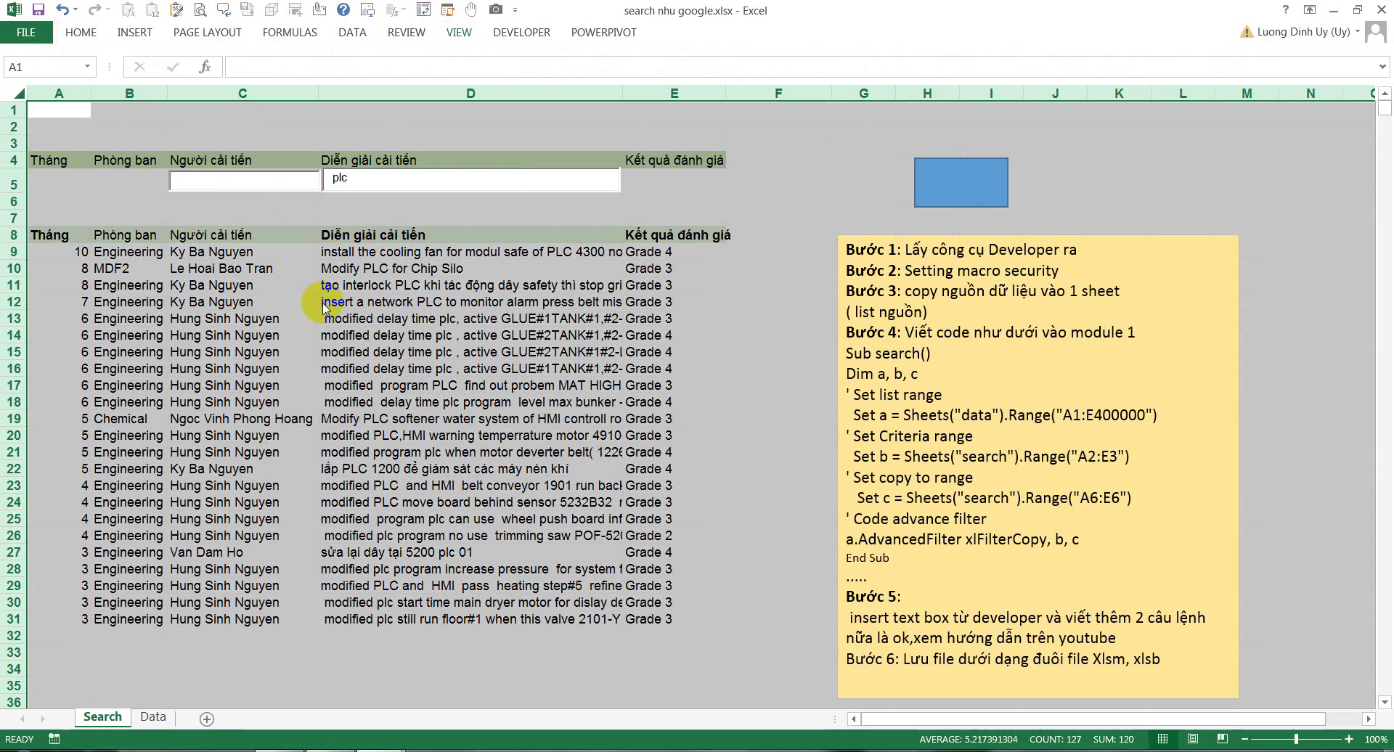
Step: Delete the blue rectangle and select the search row cells A5:D5
{"action": "left_click", "coordinate": [389, 303]}
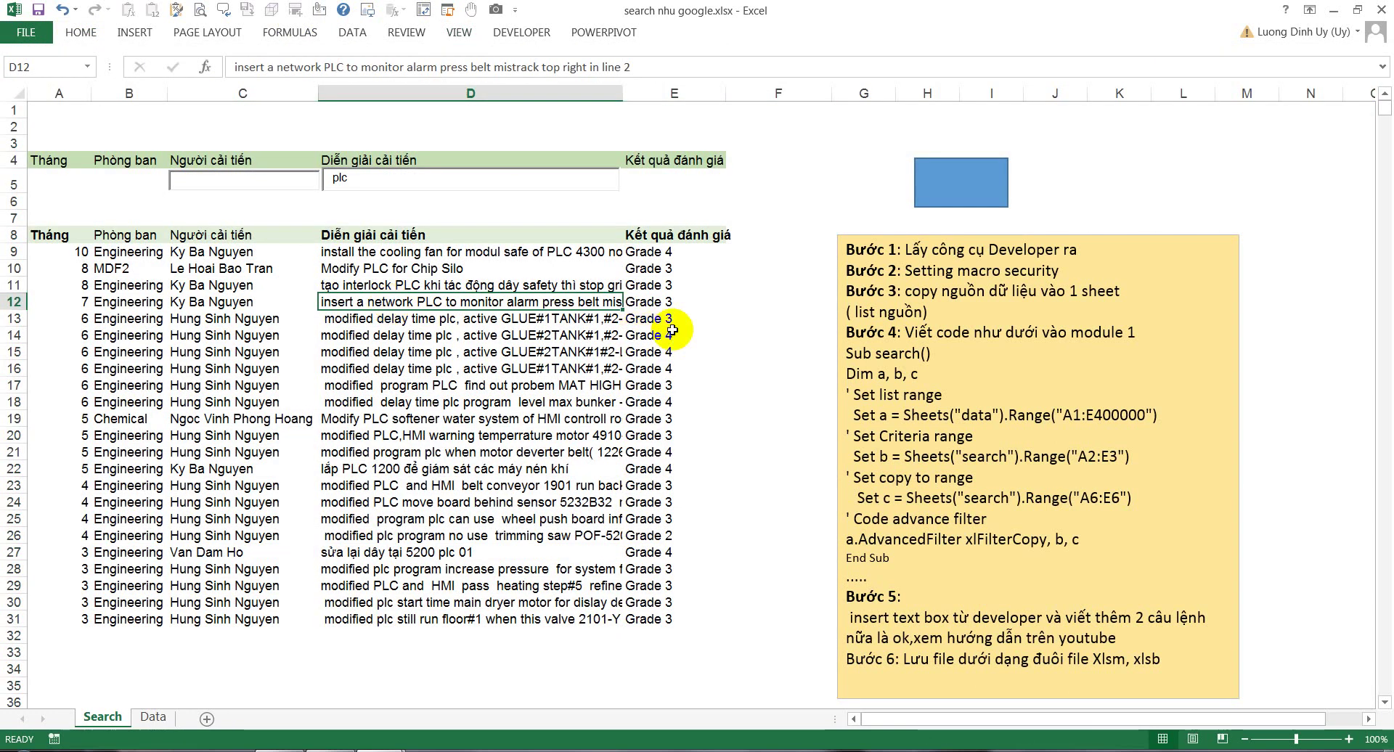
{"action": "right_click", "coordinate": [945, 198]}
{"action": "key", "text": "Escape"}
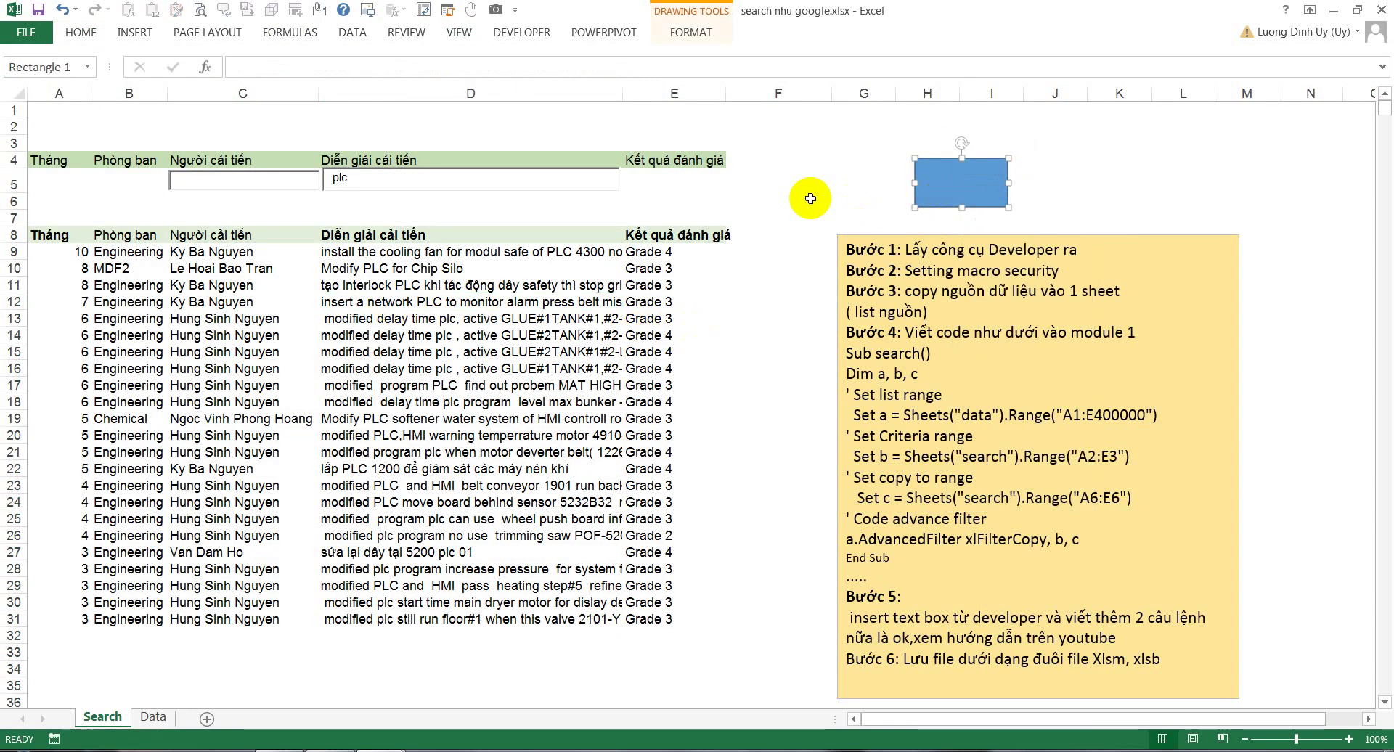
{"action": "key", "text": "Delete"}
{"action": "left_click", "coordinate": [571, 218]}
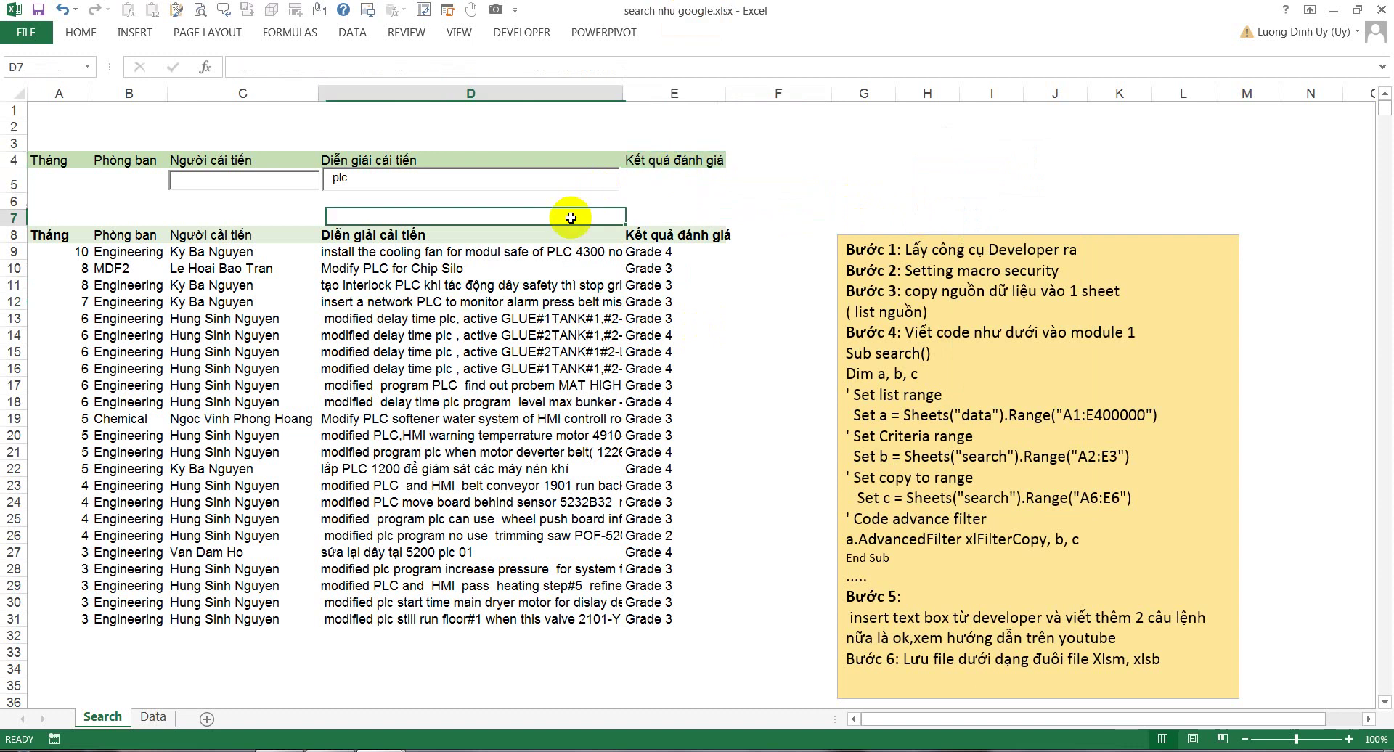
{"action": "left_click_drag", "start_coordinate": [56, 182], "coordinate": [684, 174]}
{"action": "left_click", "coordinate": [684, 175]}
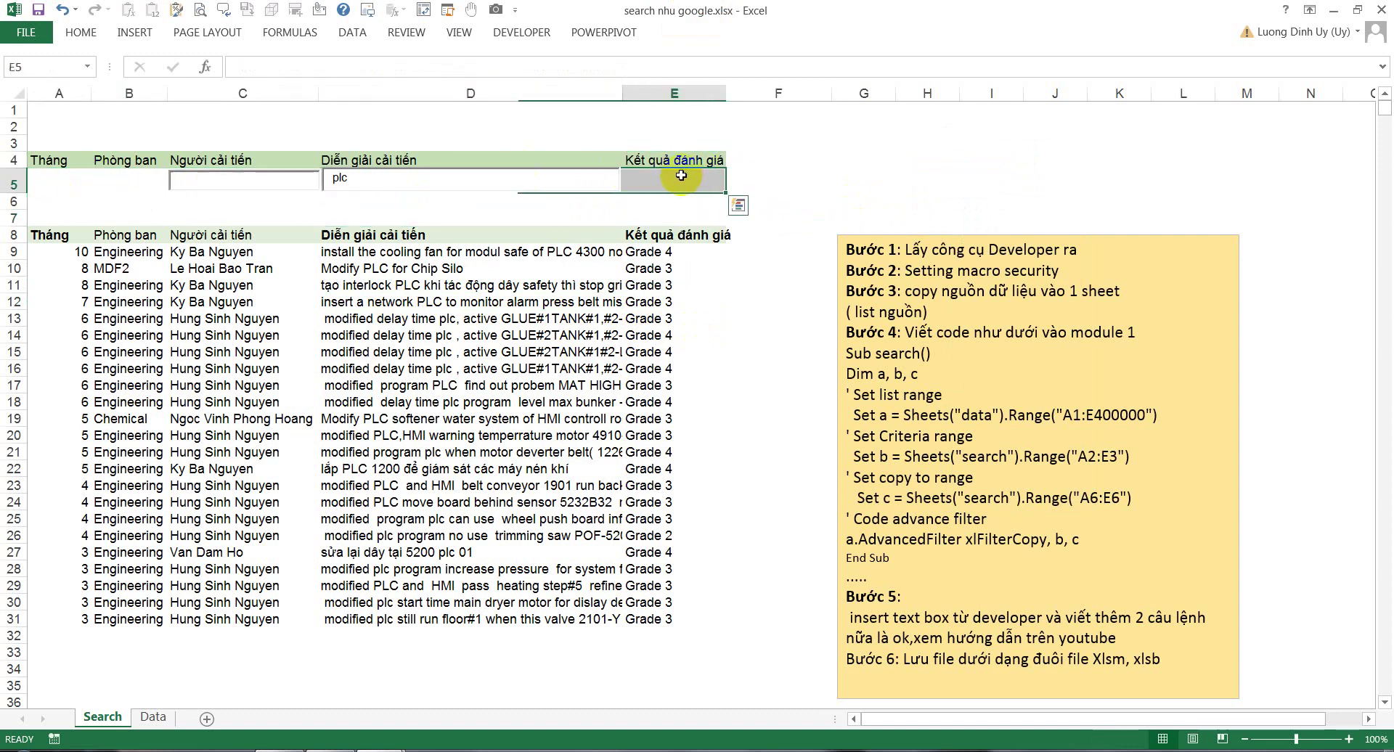
{"action": "left_click", "coordinate": [109, 182]}
{"action": "left_click", "coordinate": [76, 181]}
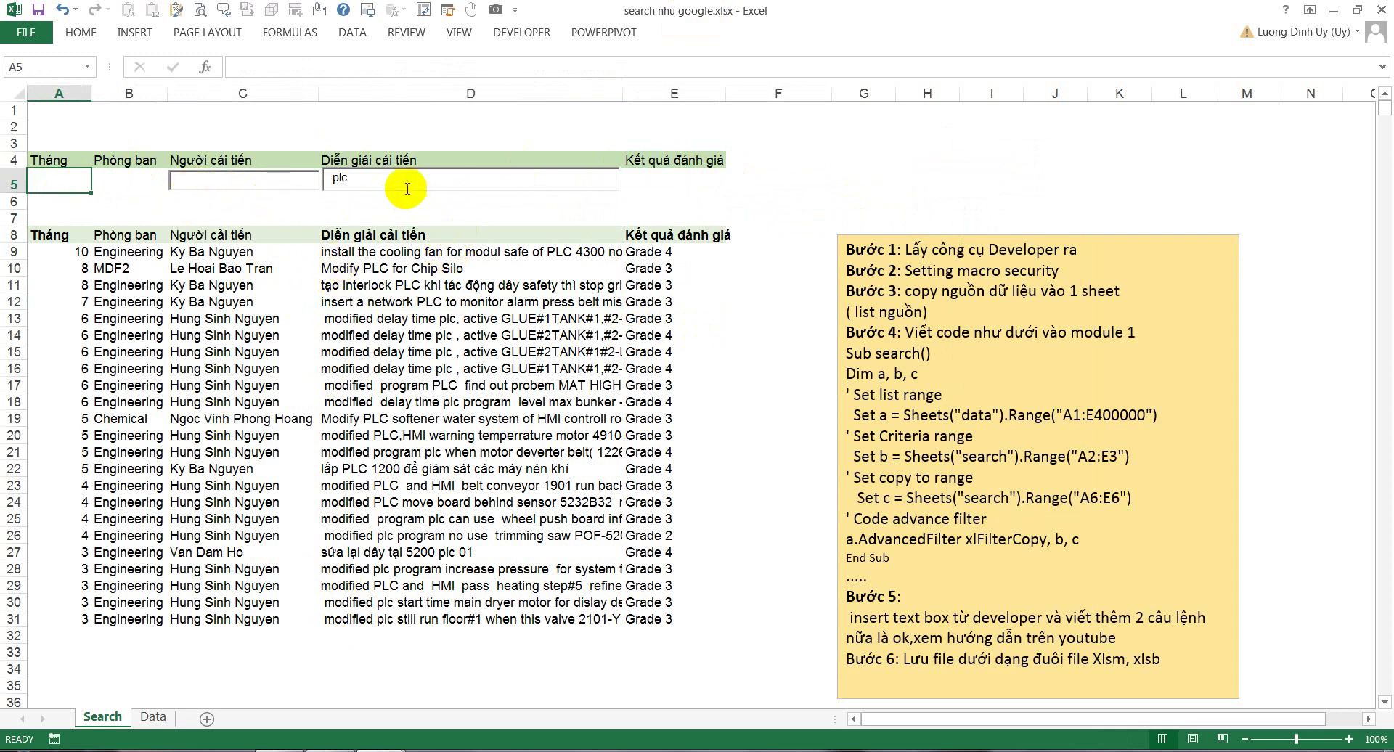
Step: Replace plc with lủng in the D5 search box and review the 13 listed records
{"action": "left_click", "coordinate": [384, 180]}
{"action": "left_click", "coordinate": [383, 180]}
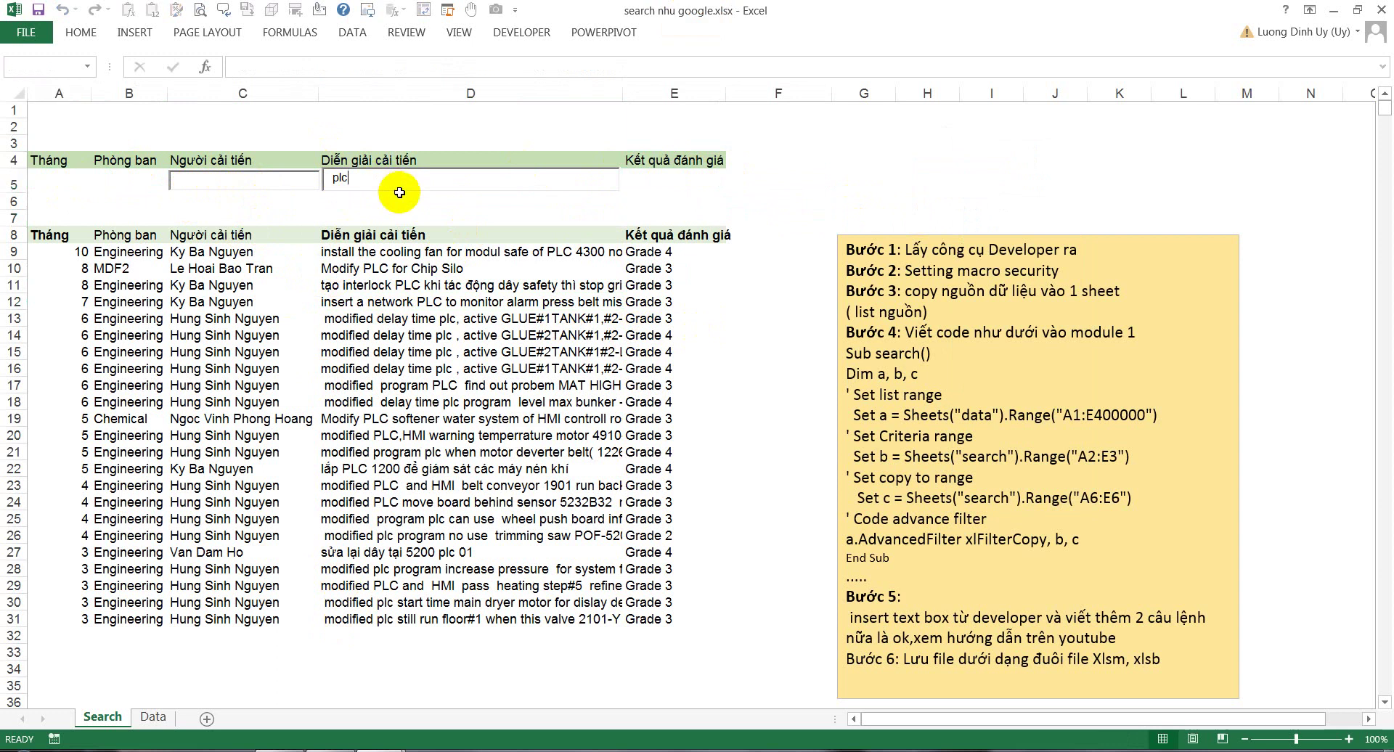
{"action": "key", "text": "BackSpace"}
{"action": "key", "text": "BackSpace"}
{"action": "key", "text": "BackSpace"}
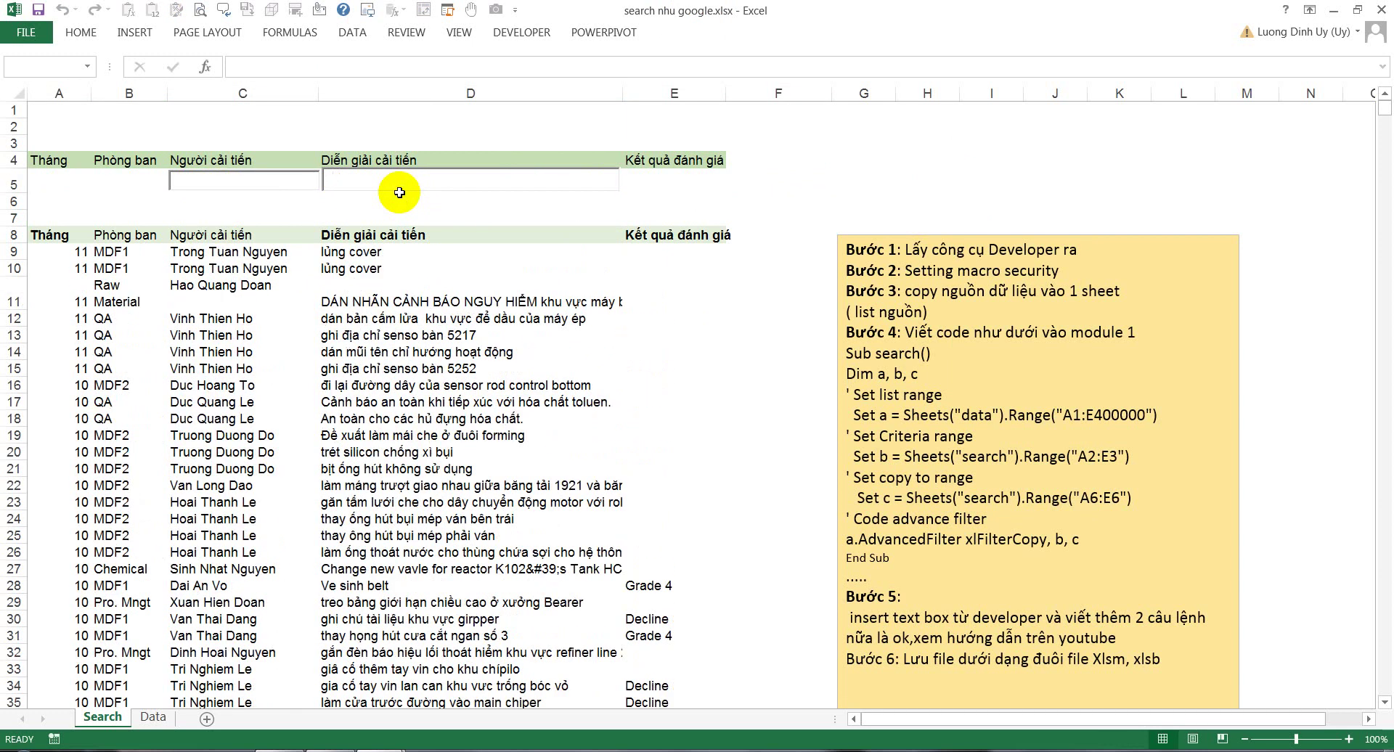
{"action": "type", "text": "lủng"}
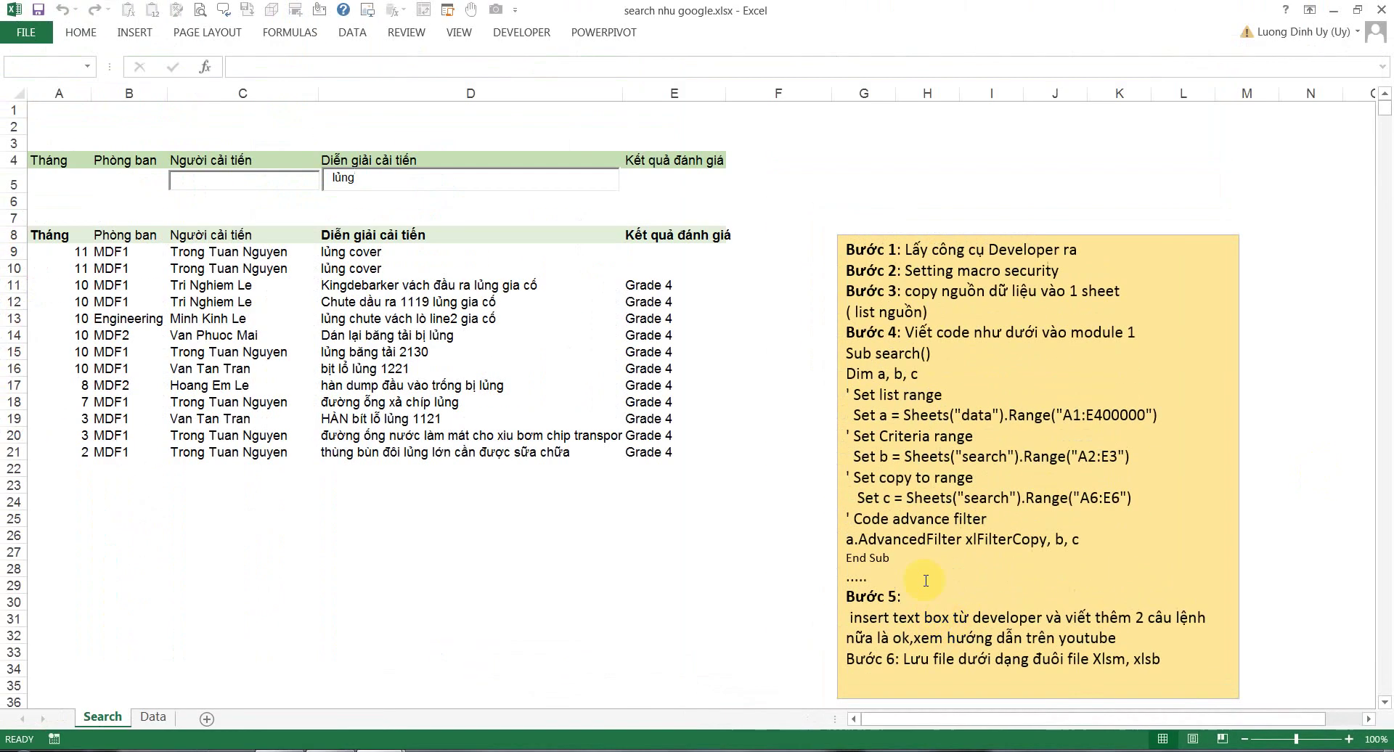
{"action": "left_click", "coordinate": [241, 235]}
{"action": "left_click", "coordinate": [255, 286]}
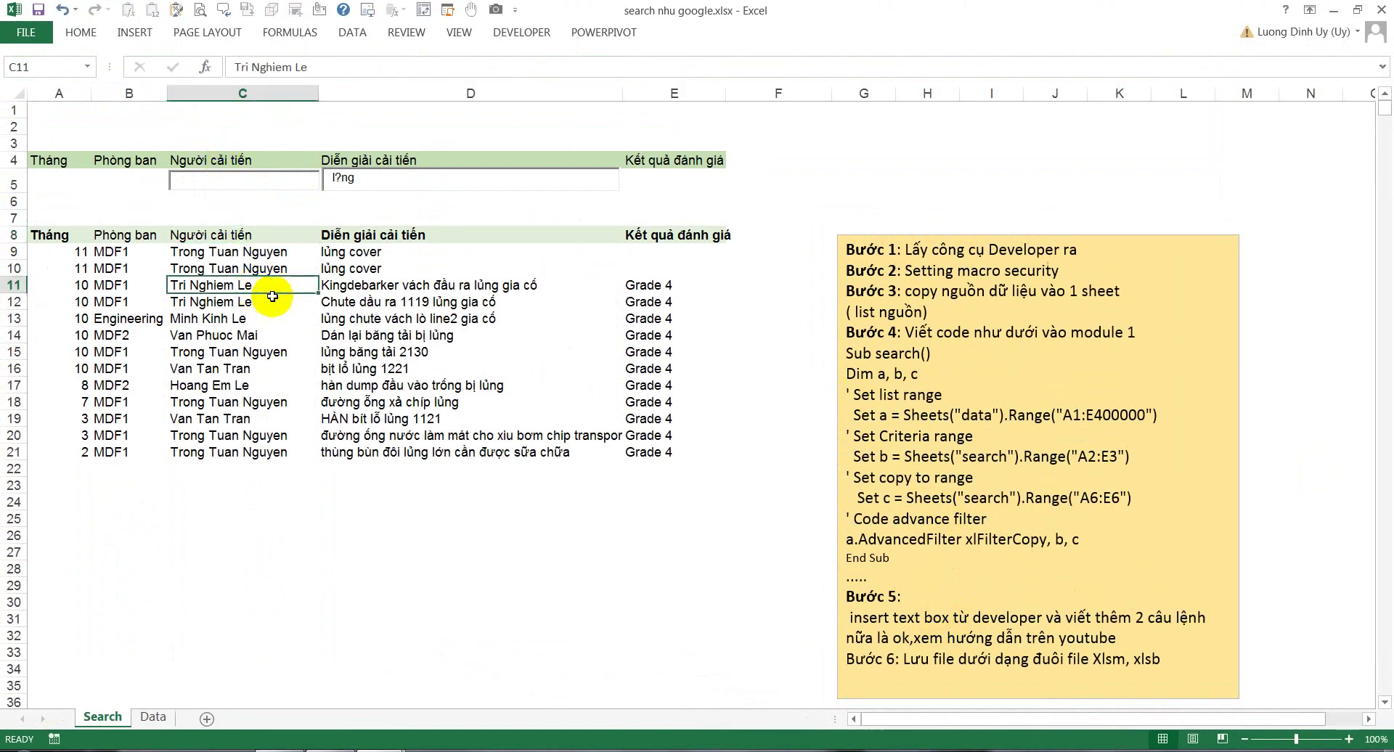
{"action": "left_click", "coordinate": [387, 318]}
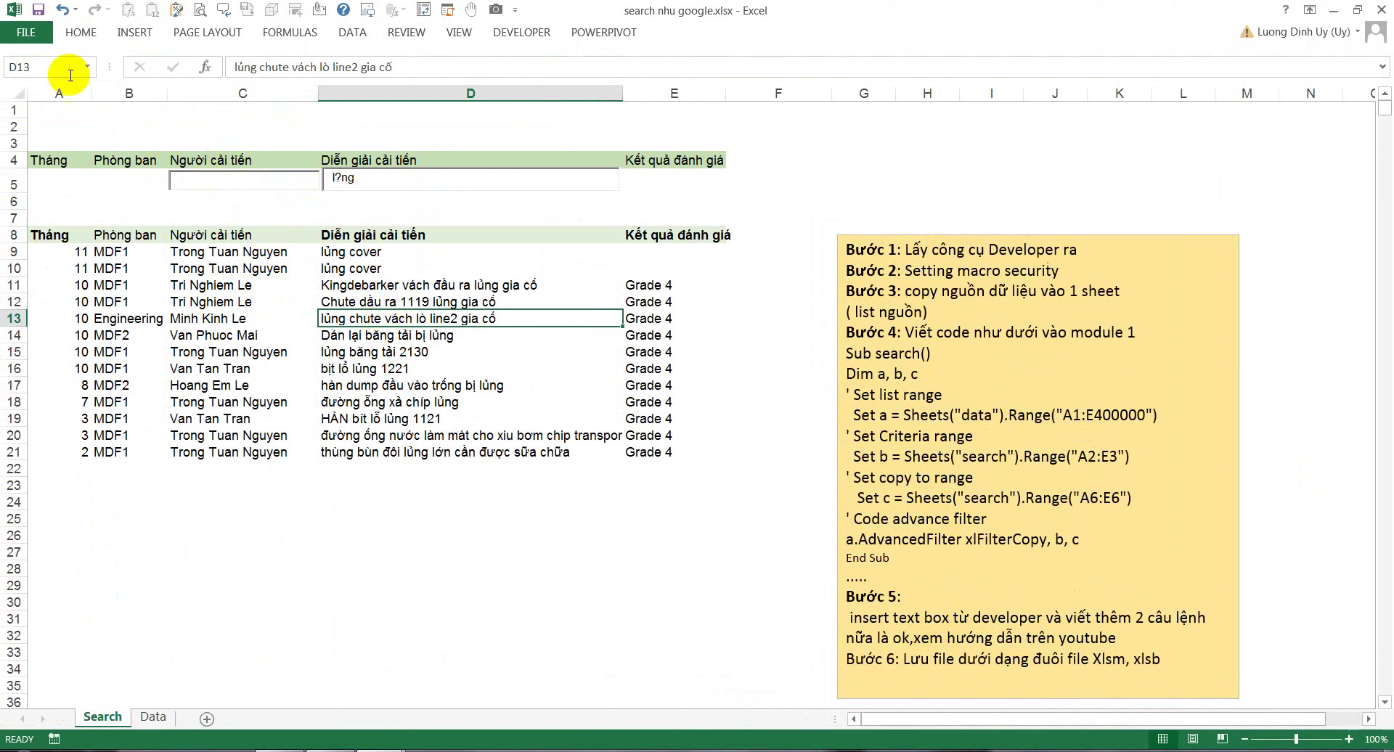
Step: Open Save As in the Desktop folder for 'search nhu google.xlsx' and show the Save as type list
{"action": "left_click", "coordinate": [32, 40]}
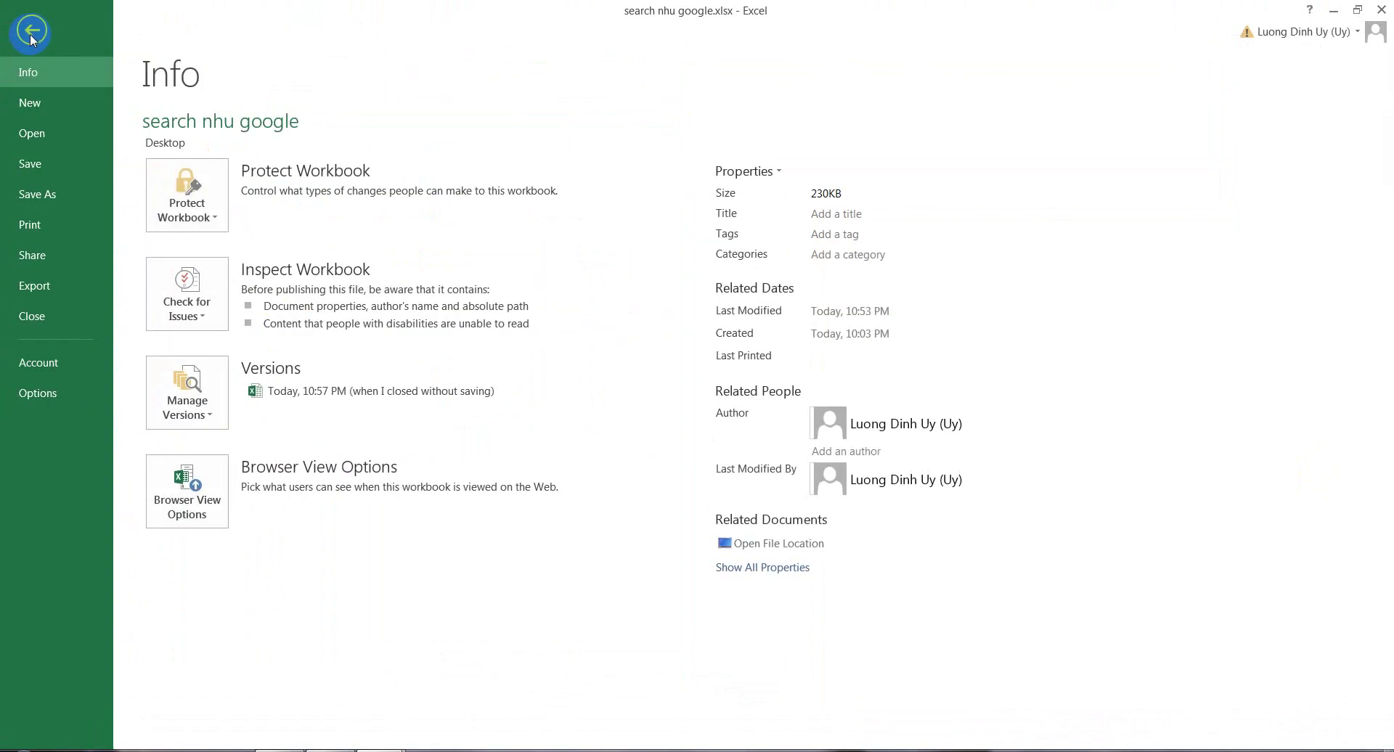
{"action": "left_click", "coordinate": [47, 203]}
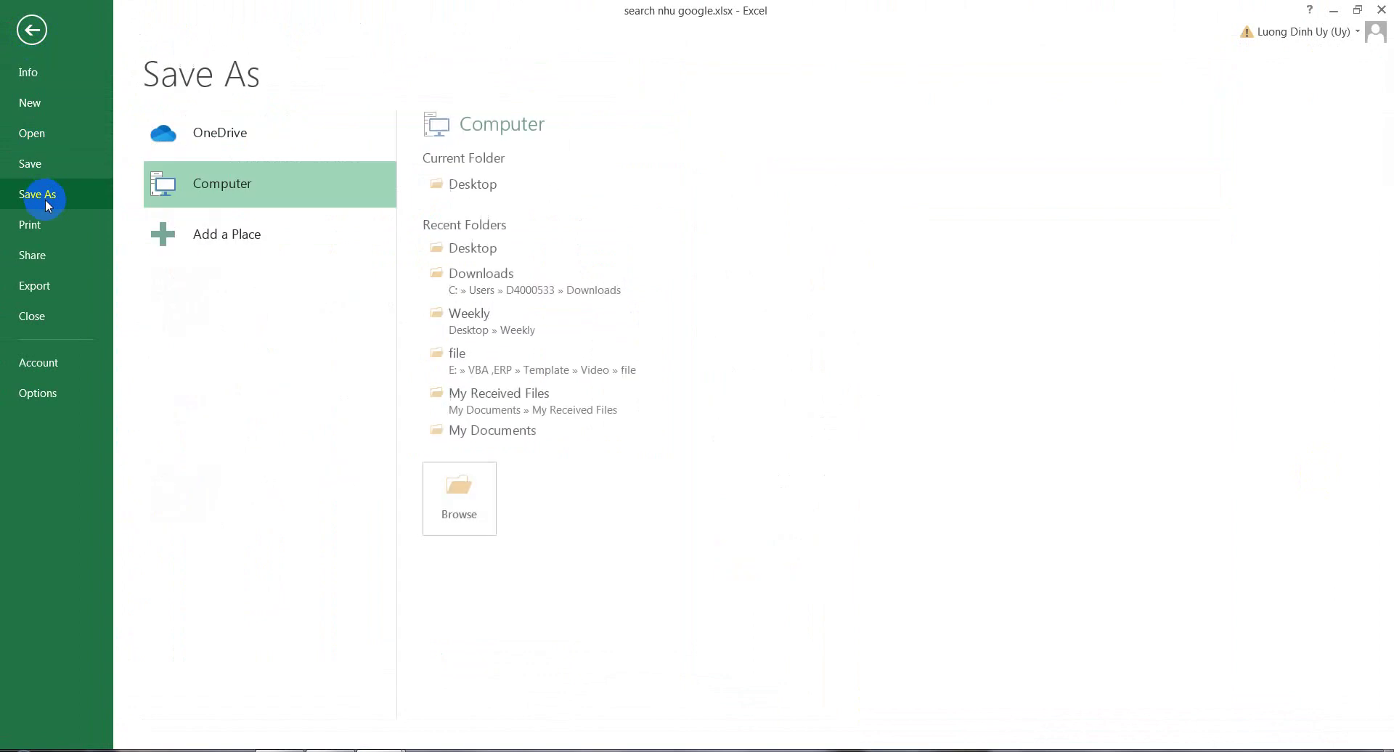
{"action": "left_click", "coordinate": [478, 191]}
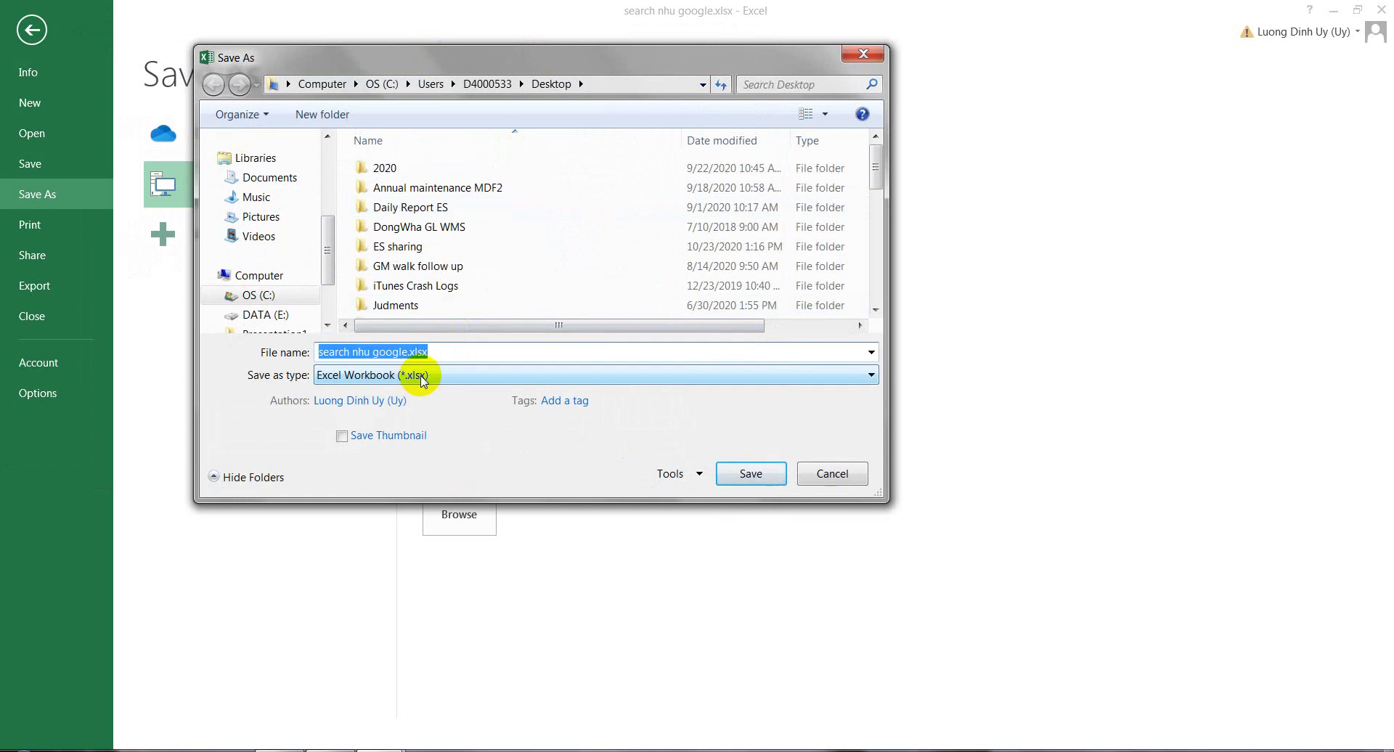
{"action": "left_click", "coordinate": [783, 375]}
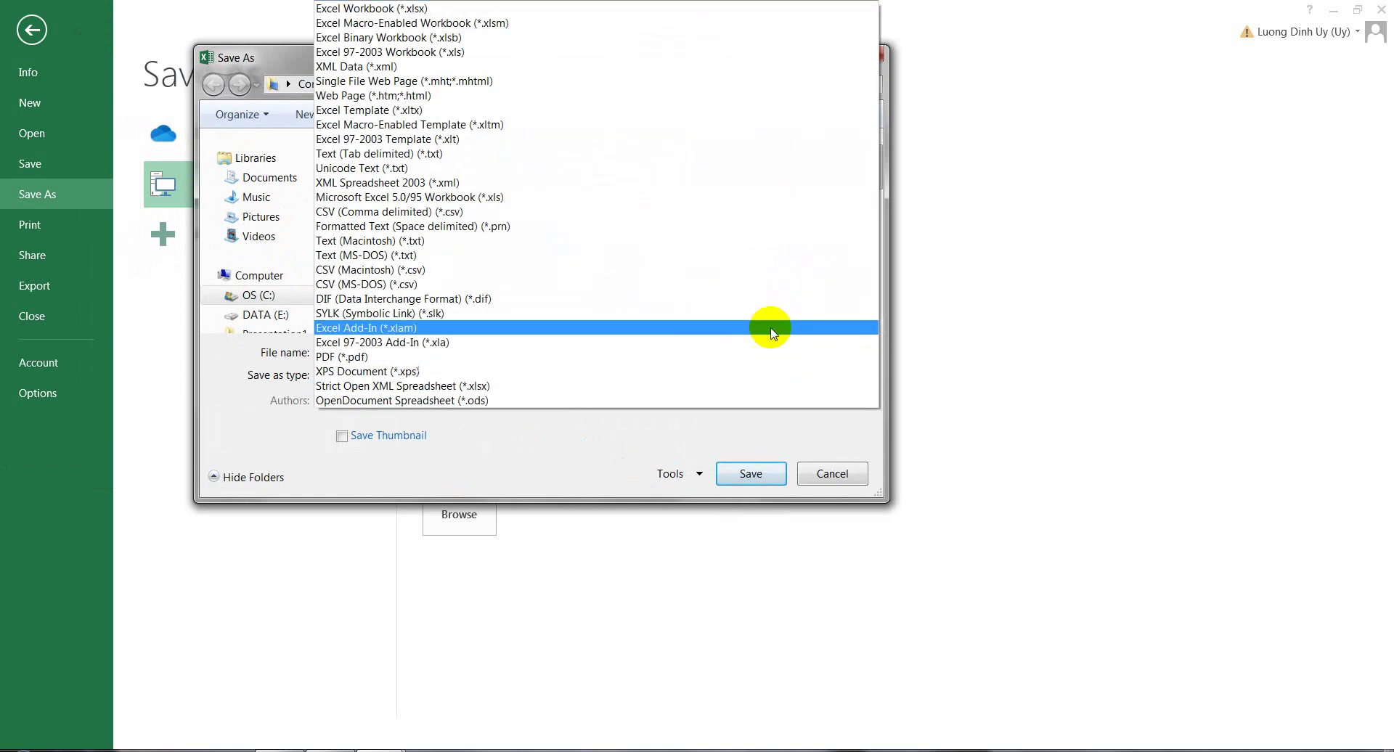
{"action": "left_click", "coordinate": [494, 433]}
{"action": "left_click", "coordinate": [336, 351]}
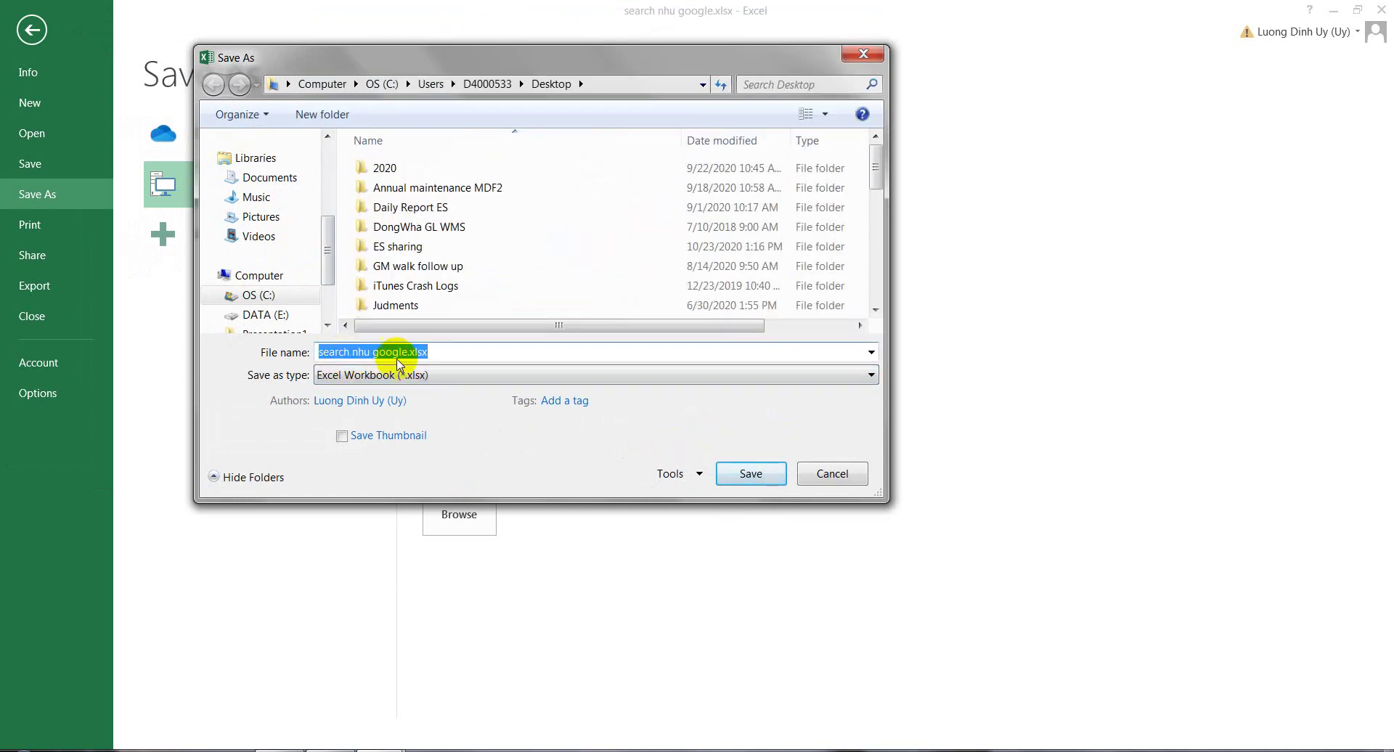
{"action": "left_click", "coordinate": [839, 376]}
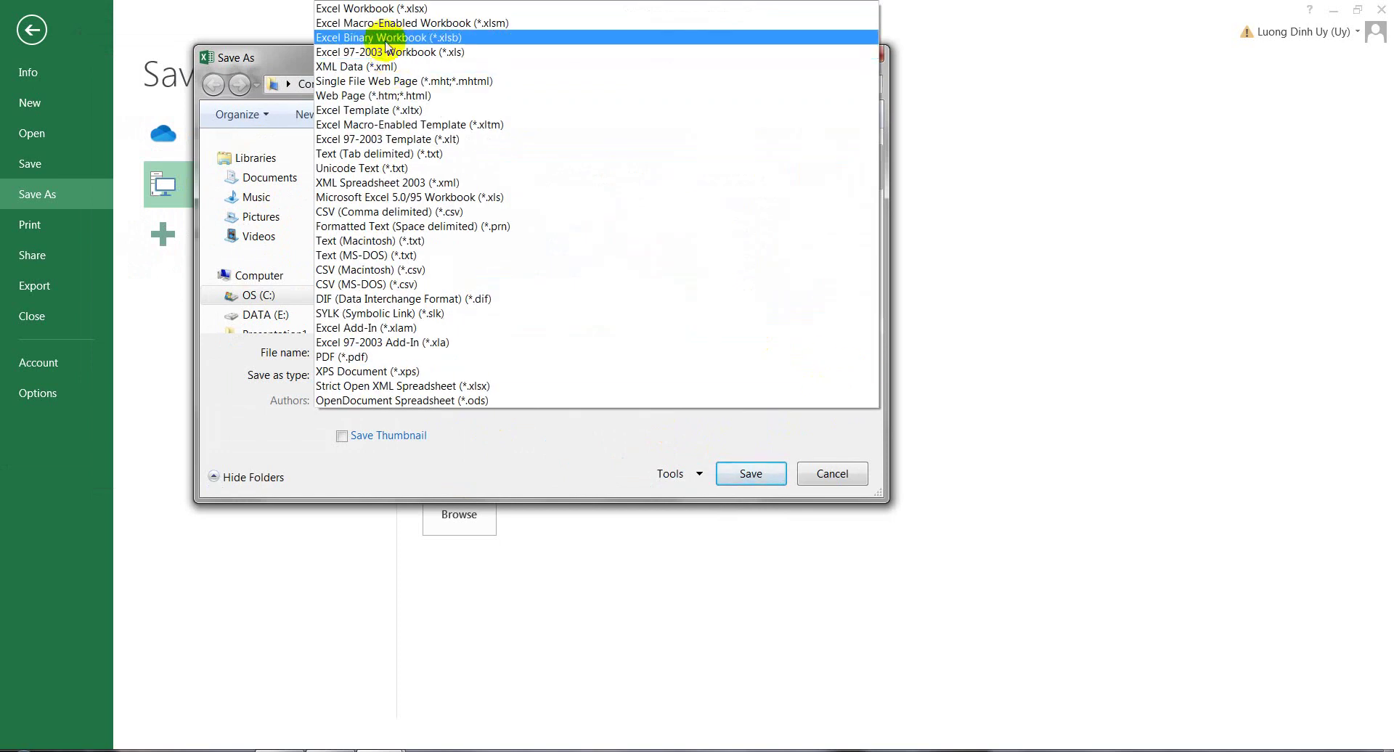
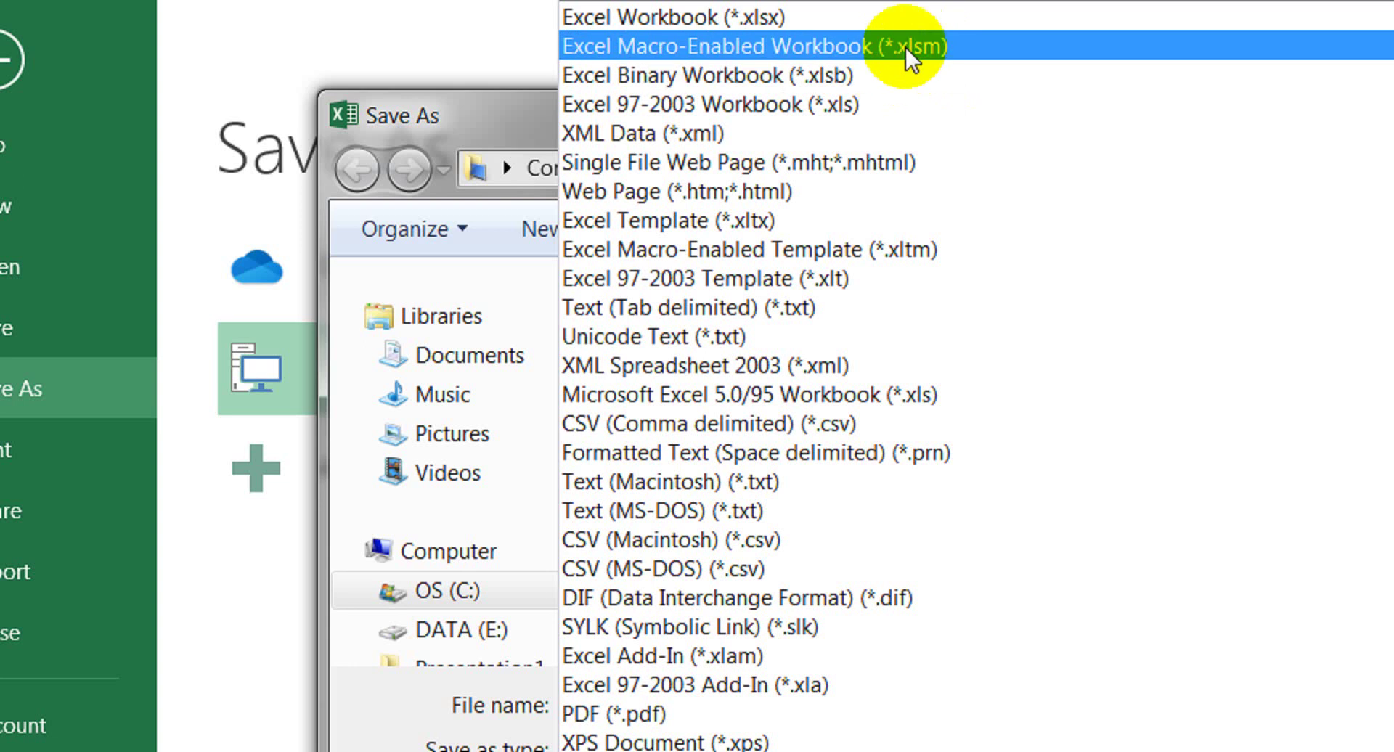
Step: Save the workbook as Excel Macro-Enabled Workbook 'search nhu google.xlsm' and close Excel
{"action": "left_click", "coordinate": [905, 46]}
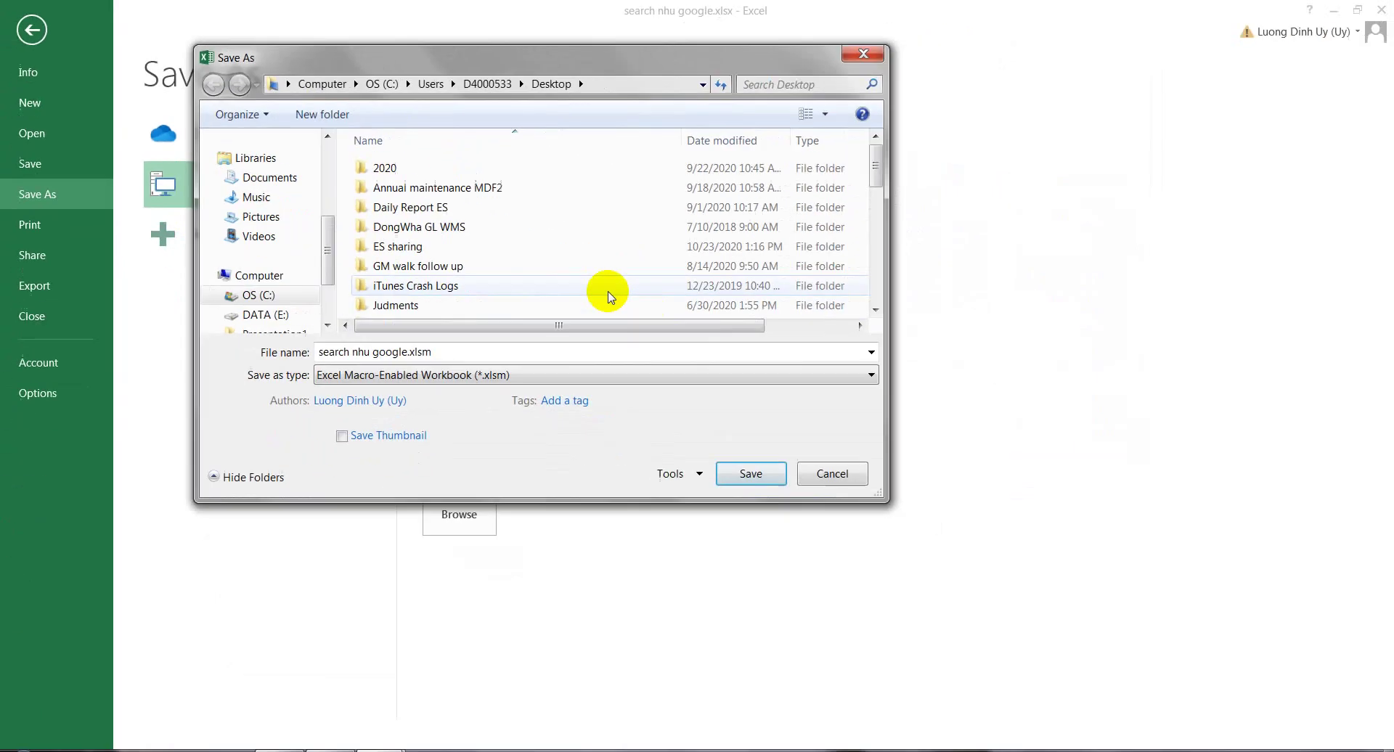
{"action": "left_click", "coordinate": [757, 481]}
{"action": "left_click", "coordinate": [744, 468]}
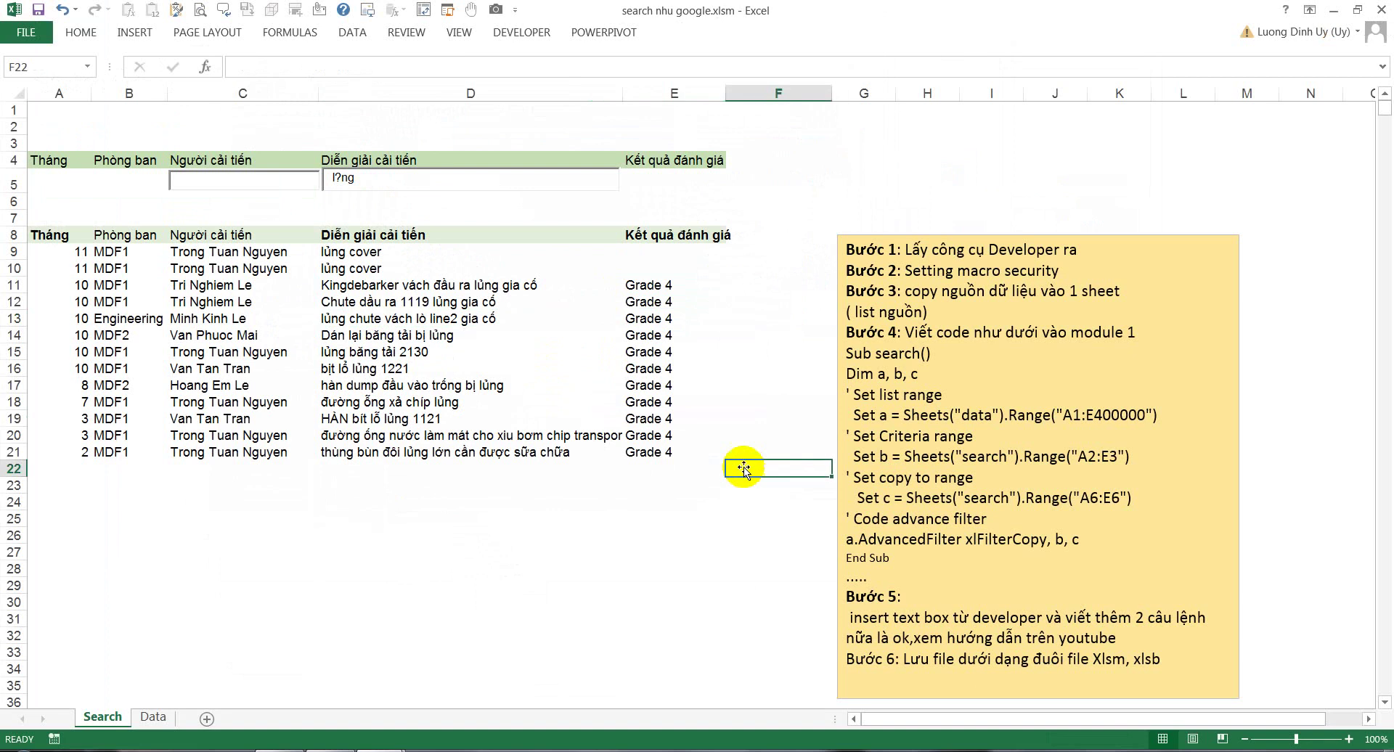
{"action": "left_click", "coordinate": [416, 334]}
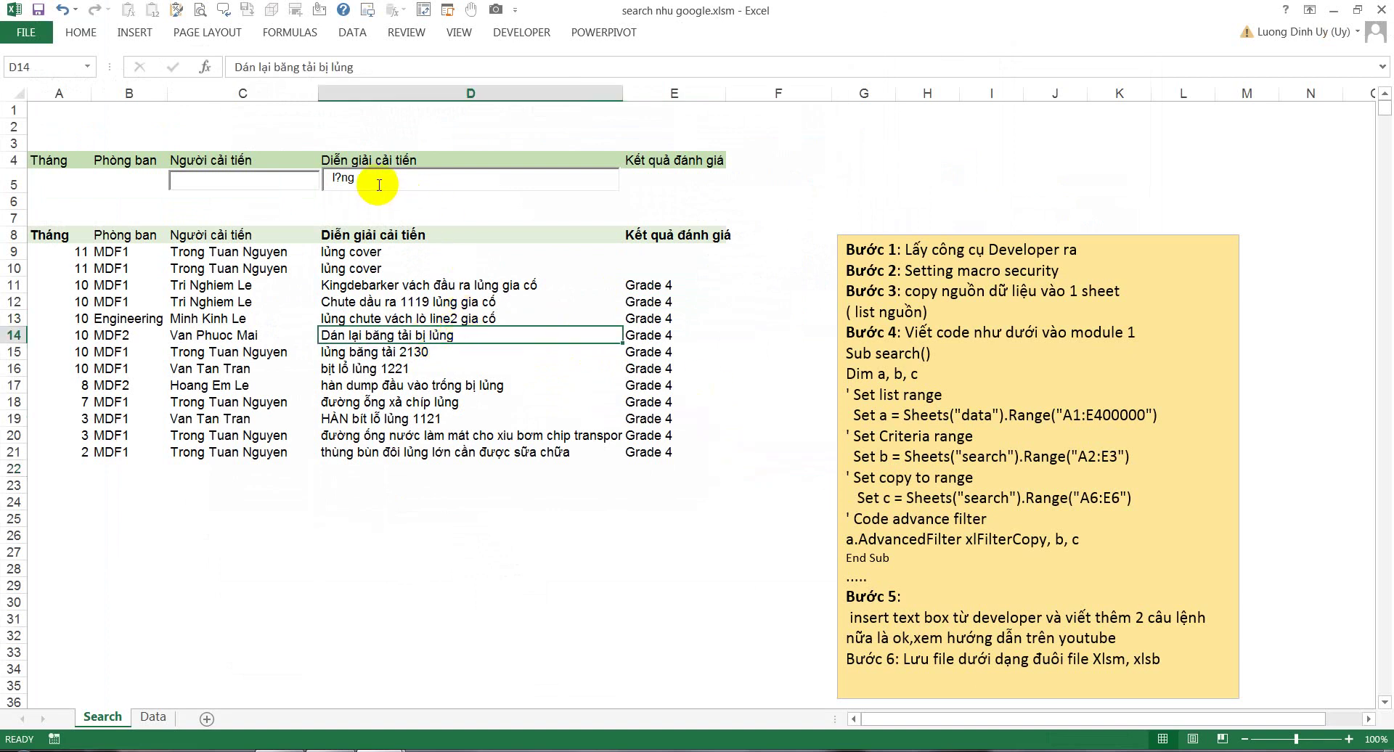
{"action": "left_click", "coordinate": [1382, 9]}
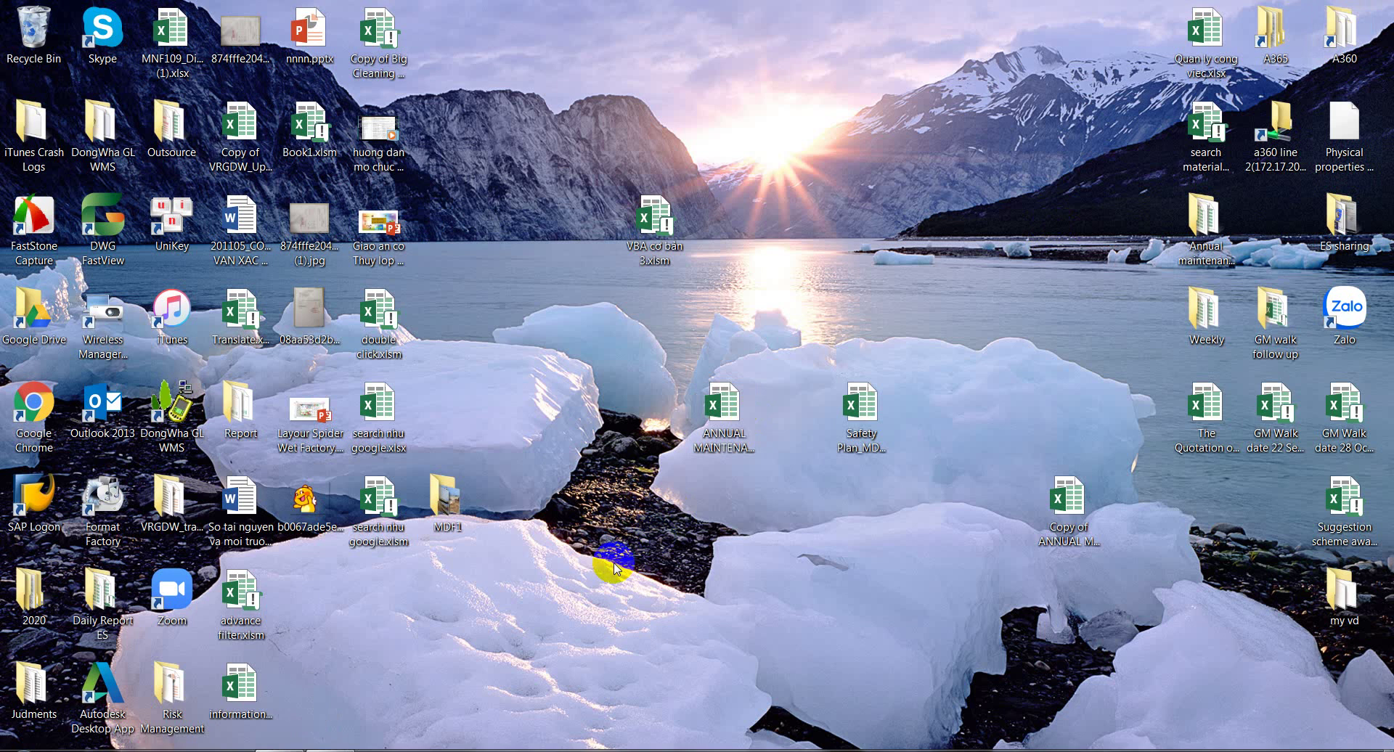
Step: Reopen 'search nhu google.xlsm' from the desktop and return to its Search sheet
{"action": "left_click", "coordinate": [371, 493]}
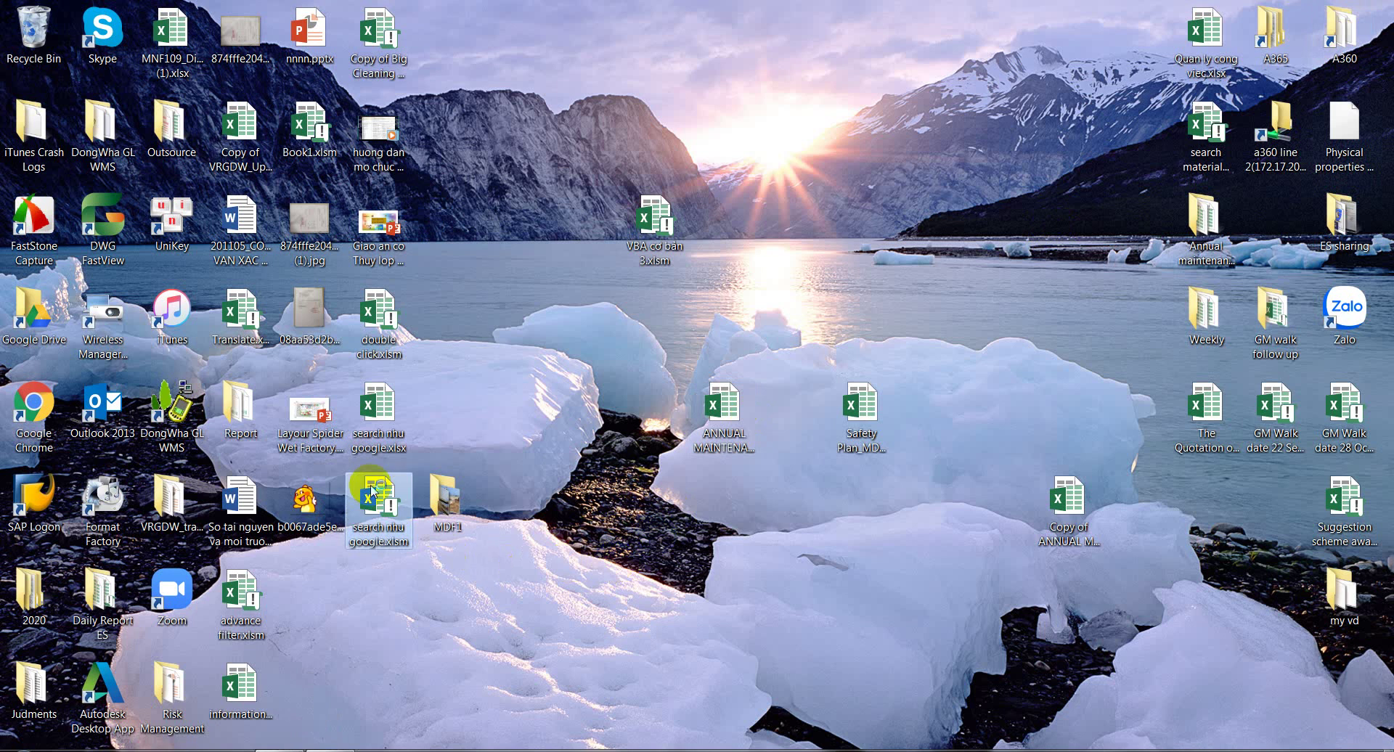
{"action": "double_click", "coordinate": [371, 492]}
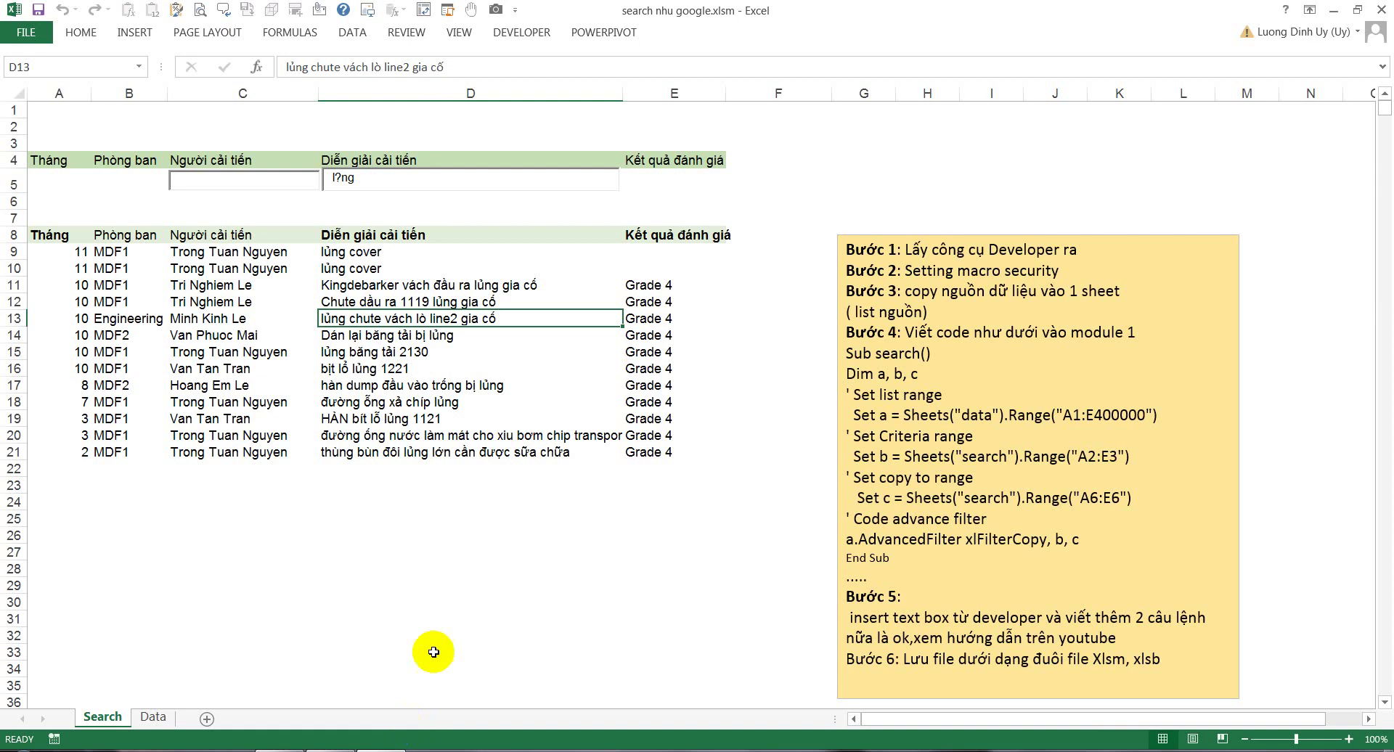
{"action": "left_click", "coordinate": [425, 452]}
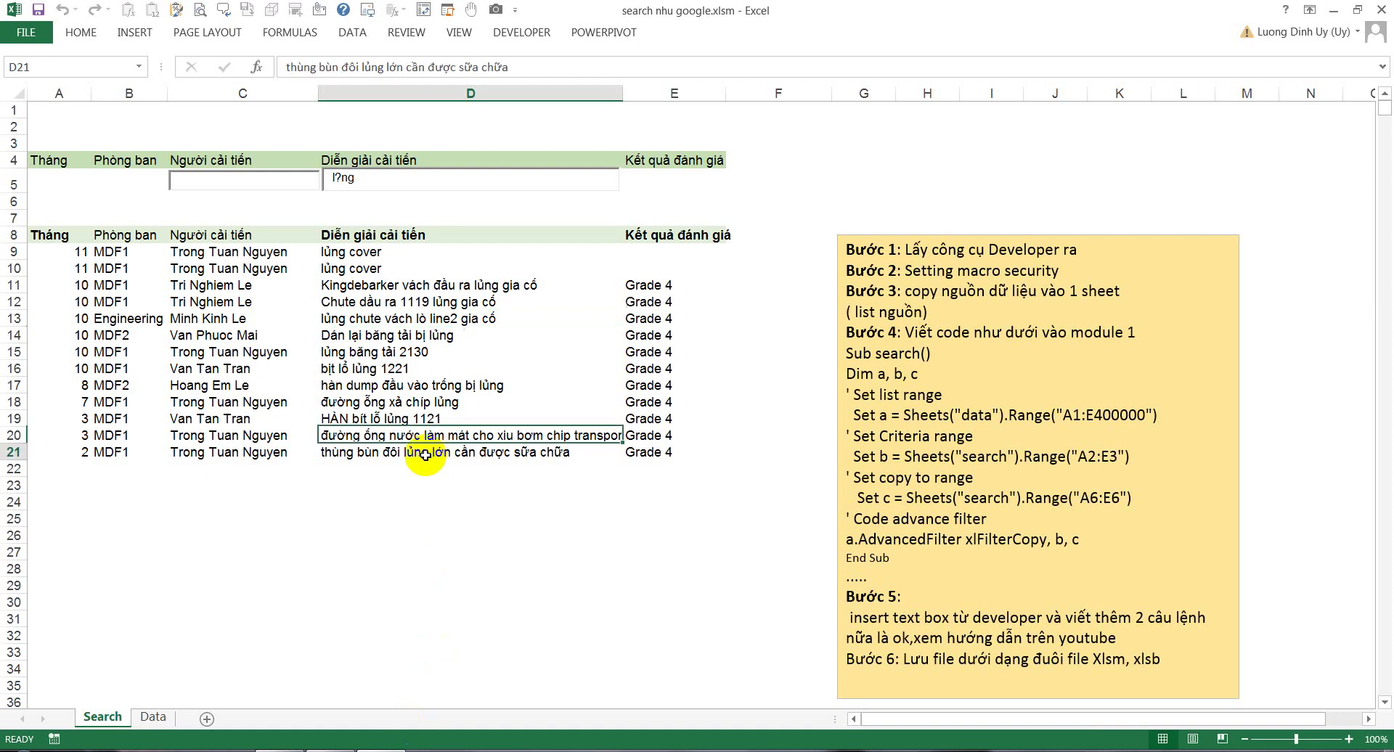
Step: Replace the description search keyword with 'đia' to filter the records
{"action": "left_click", "coordinate": [374, 187]}
{"action": "key", "text": "BackSpace"}
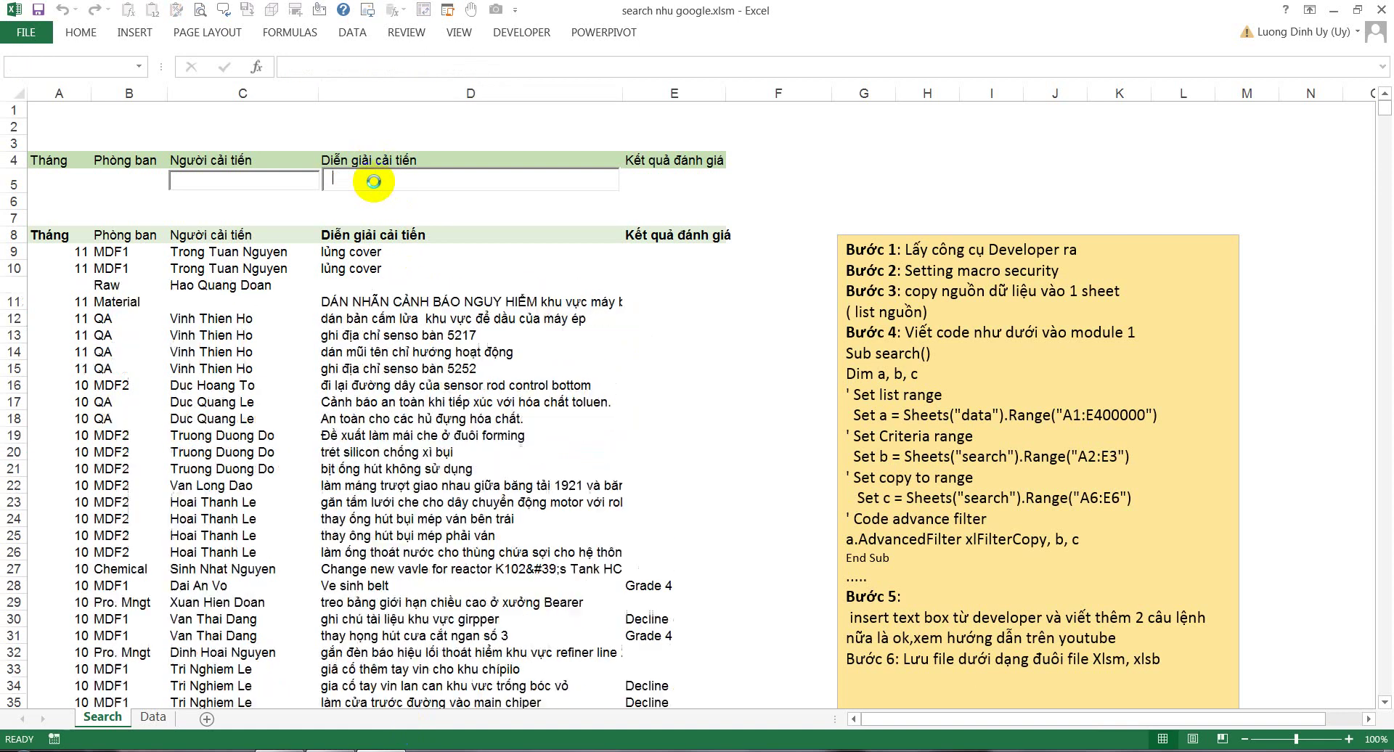
{"action": "type", "text": "đia"}
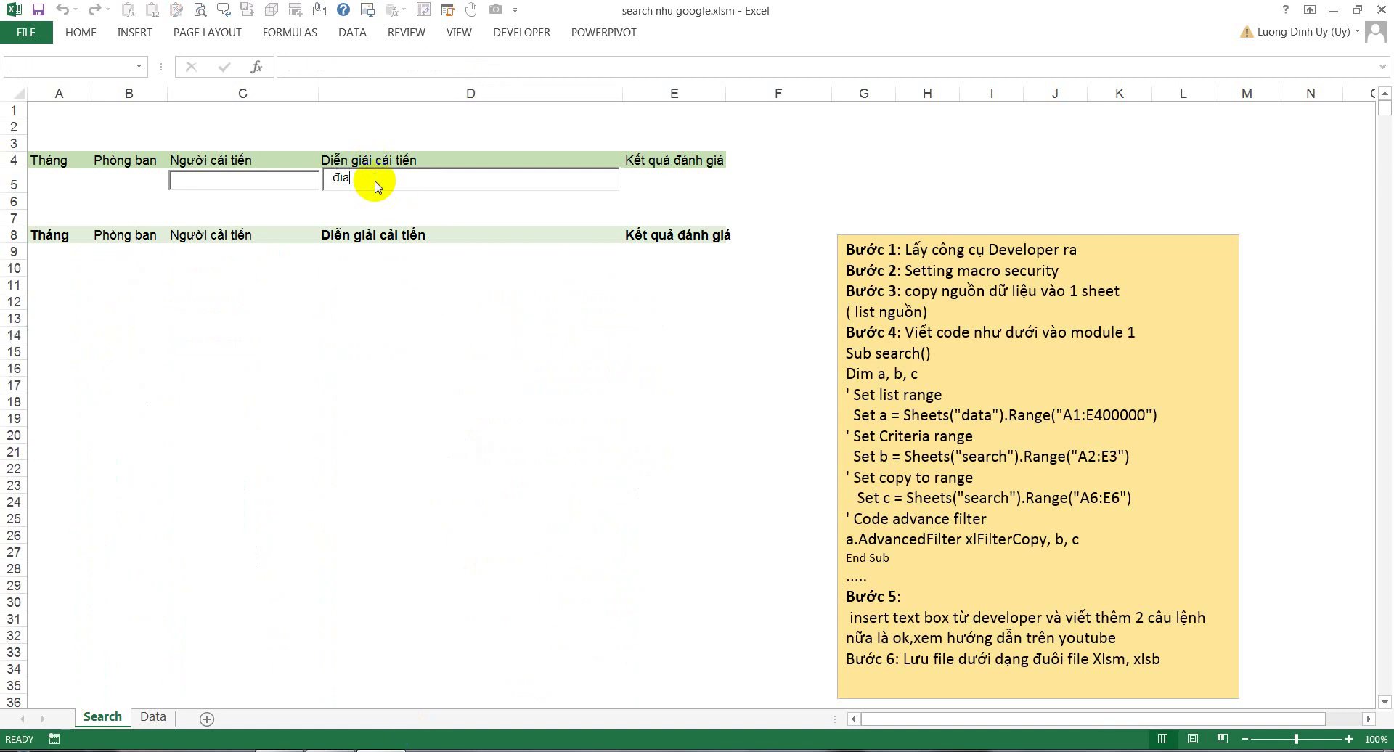
{"action": "type", "text": "j"}
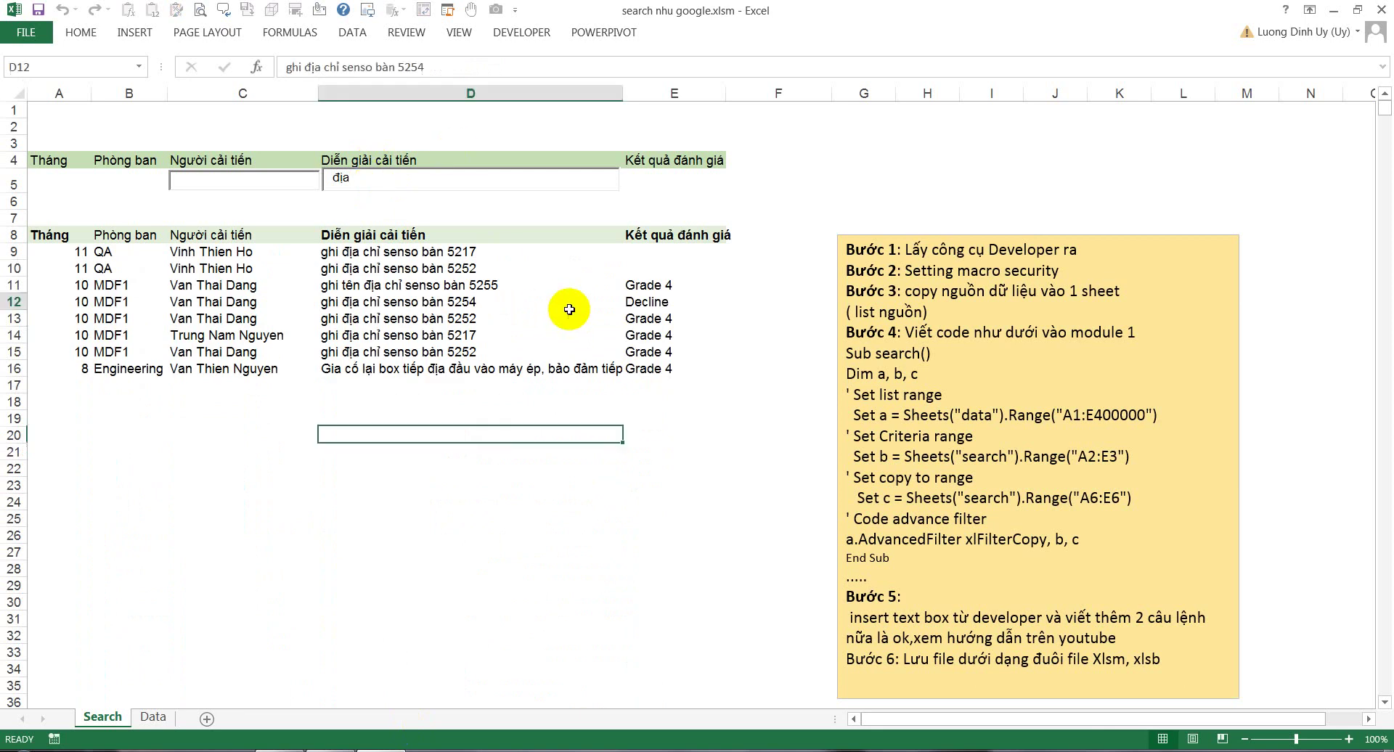
{"action": "left_click", "coordinate": [618, 303]}
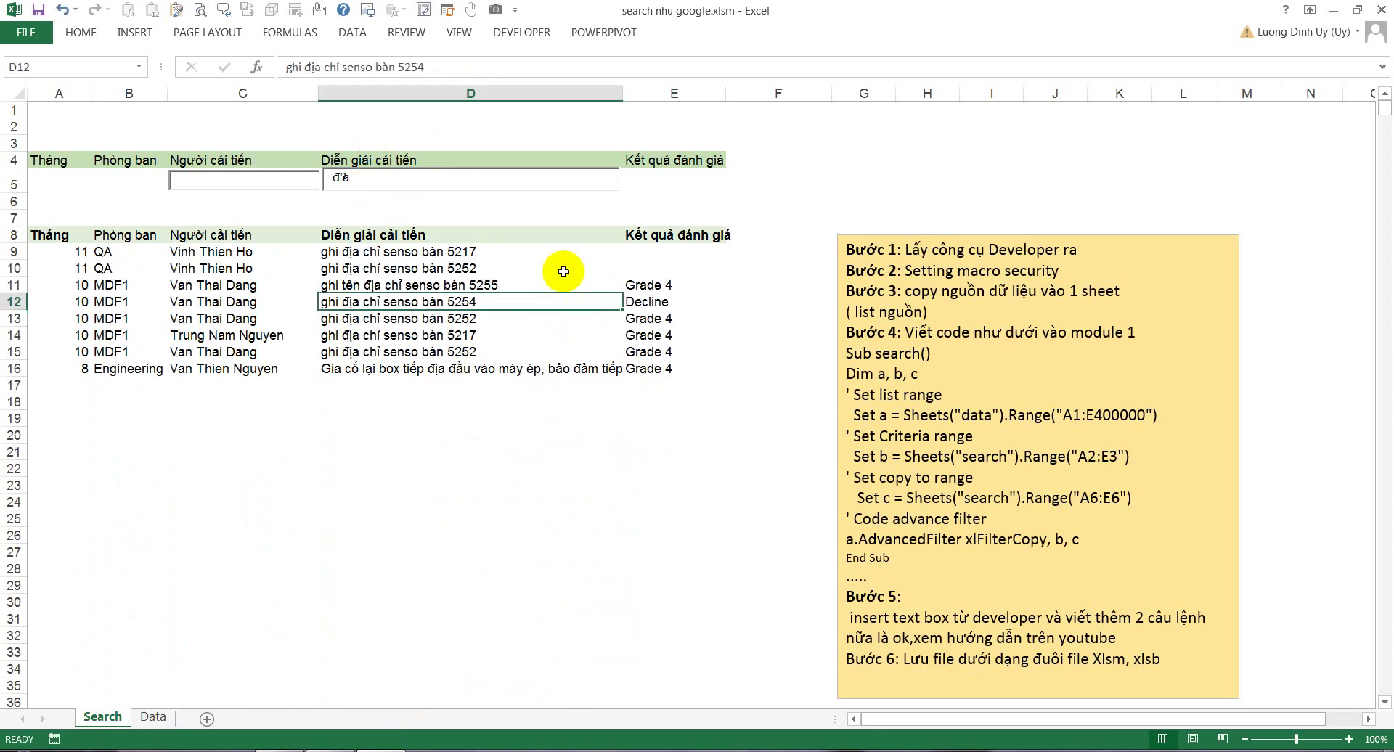
Step: Inspect the eight filtered results and select rows A9:E16
{"action": "left_click", "coordinate": [178, 319]}
{"action": "left_click", "coordinate": [133, 354]}
{"action": "left_click", "coordinate": [80, 372]}
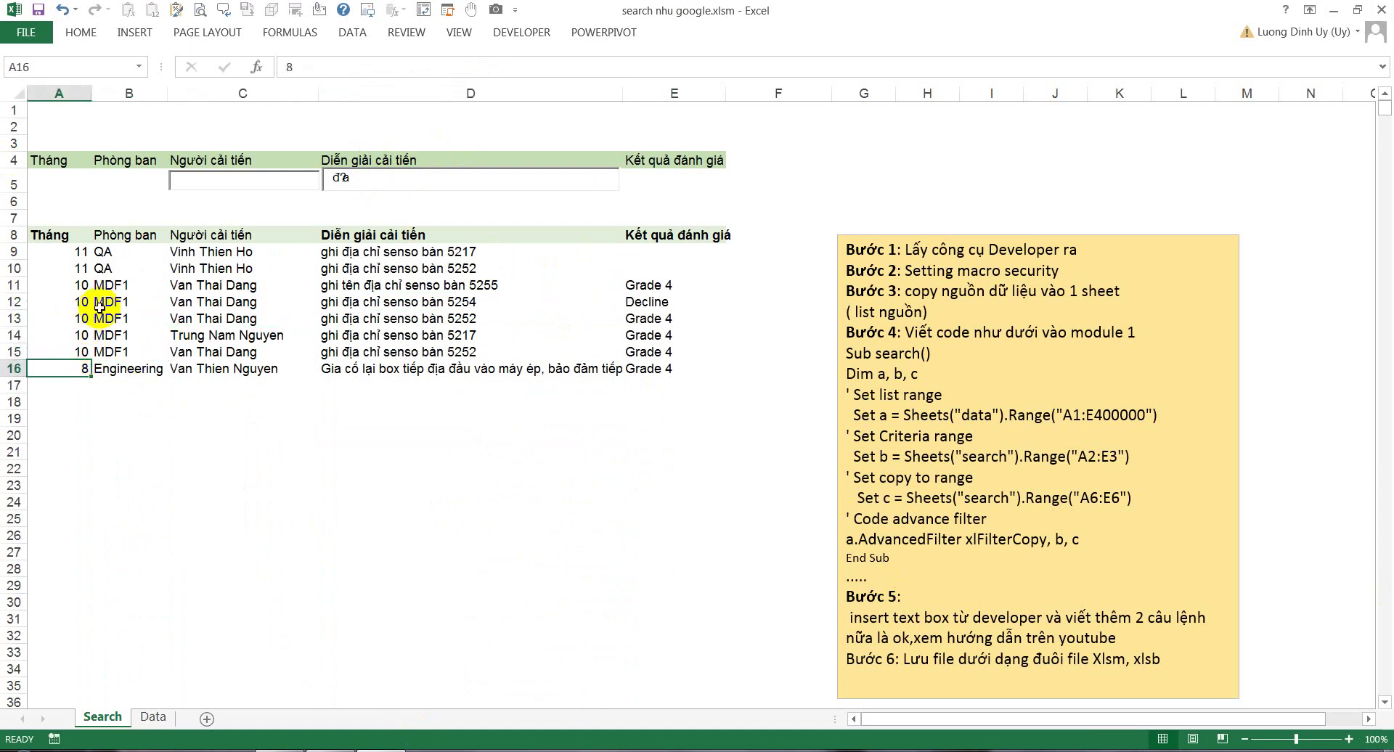
{"action": "left_click_drag", "start_coordinate": [73, 257], "coordinate": [693, 372]}
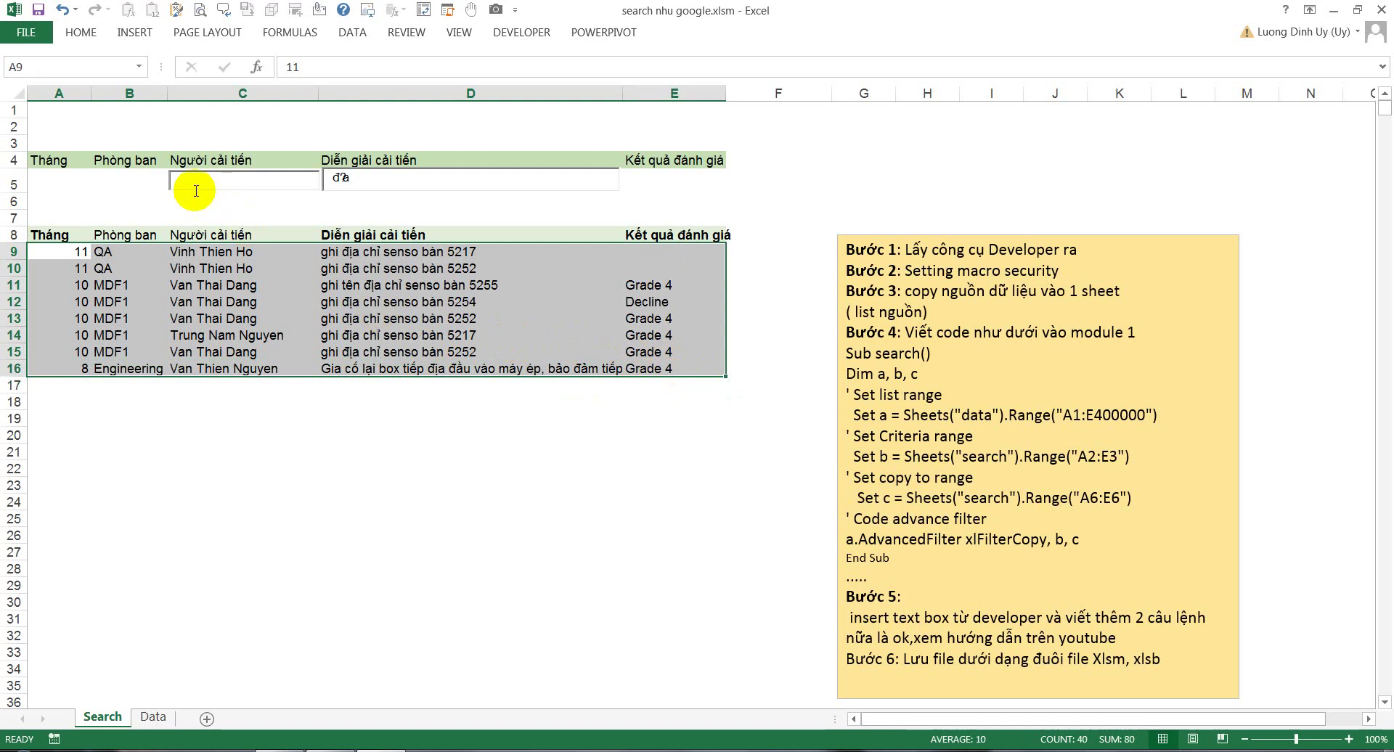
Step: Enter the title 'Cơ Bản VBA' in cell B1
{"action": "left_click", "coordinate": [120, 114]}
{"action": "left_click", "coordinate": [187, 178]}
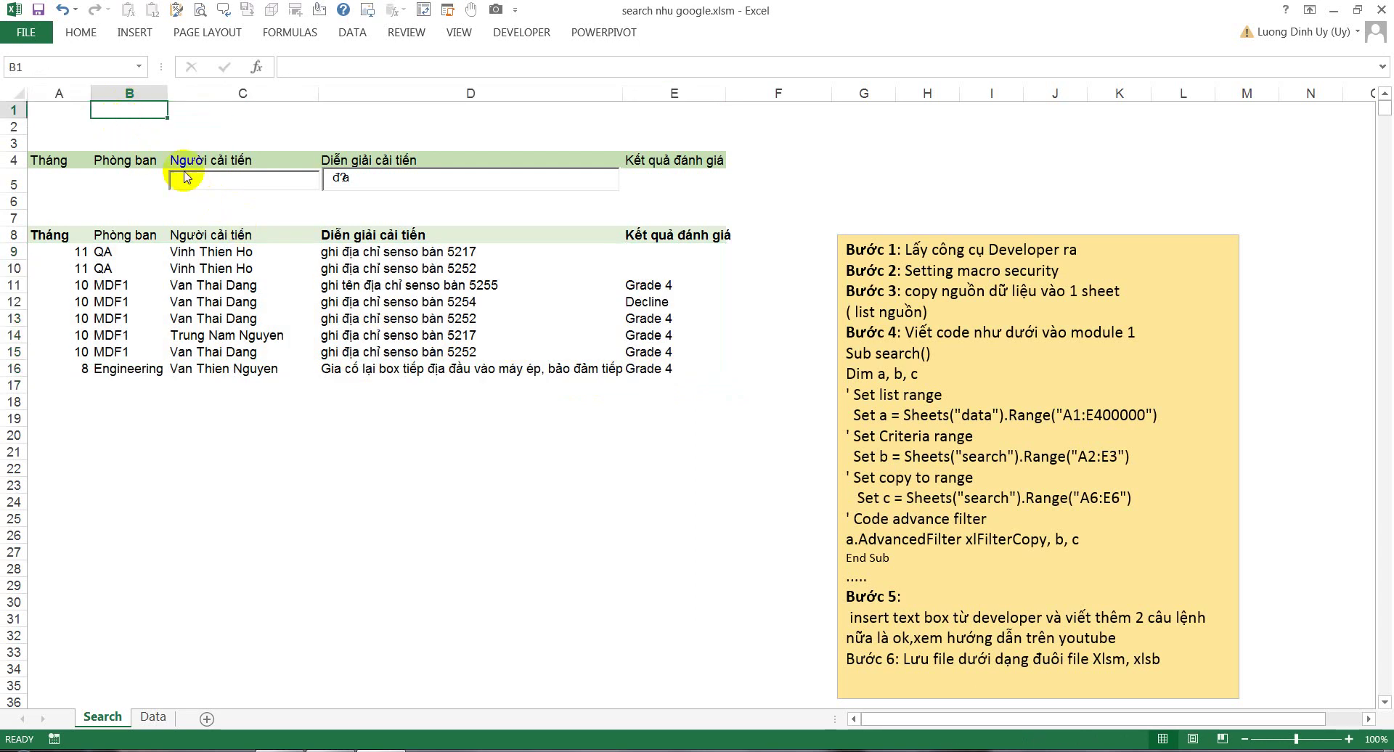
{"action": "type", "text": "Cơ Bản V"}
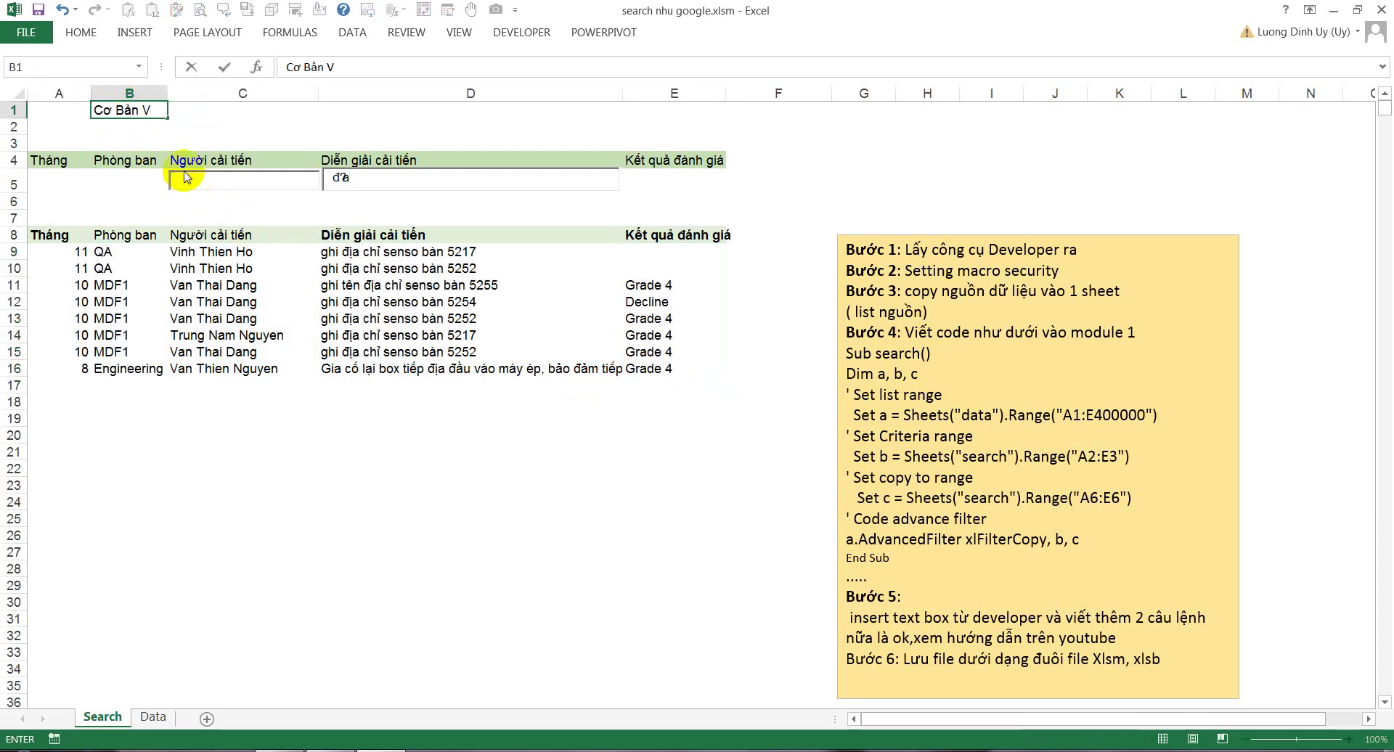
{"action": "type", "text": "BA"}
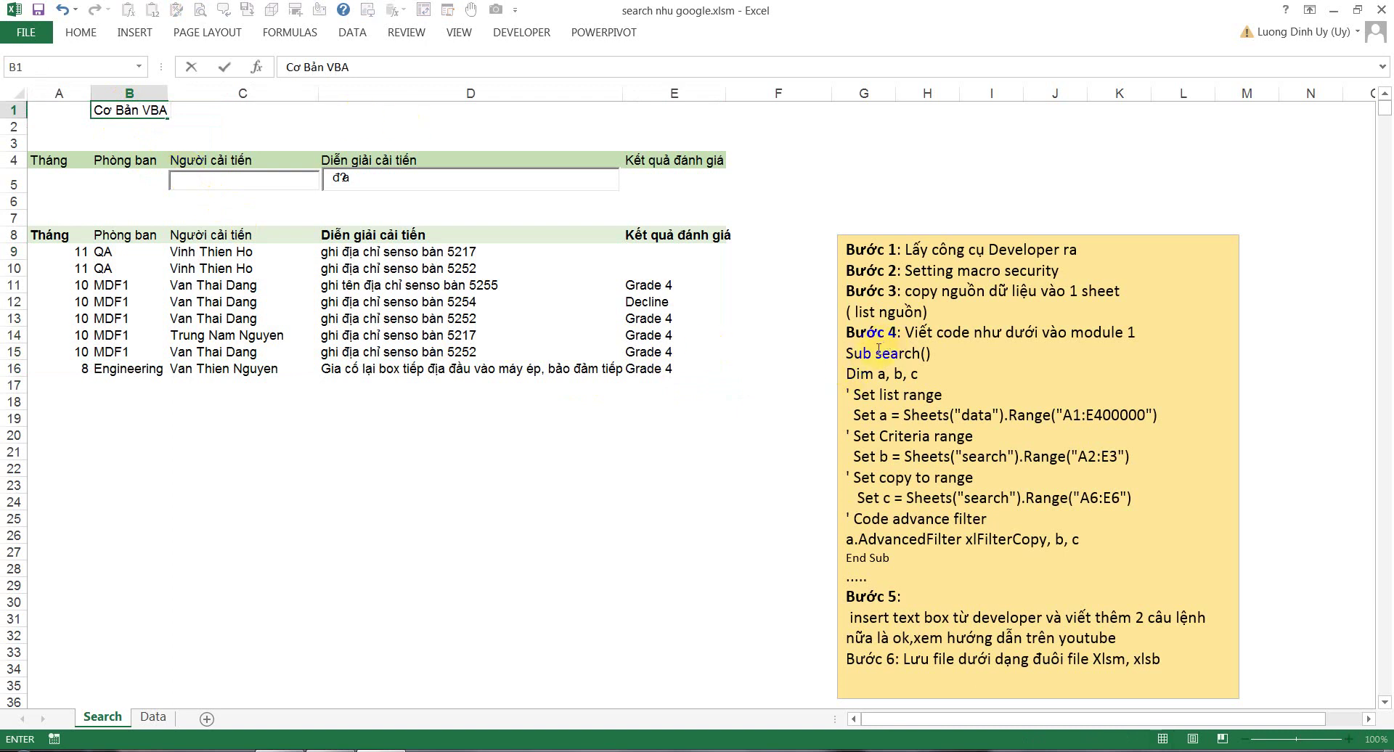
{"action": "left_click", "coordinate": [553, 436]}
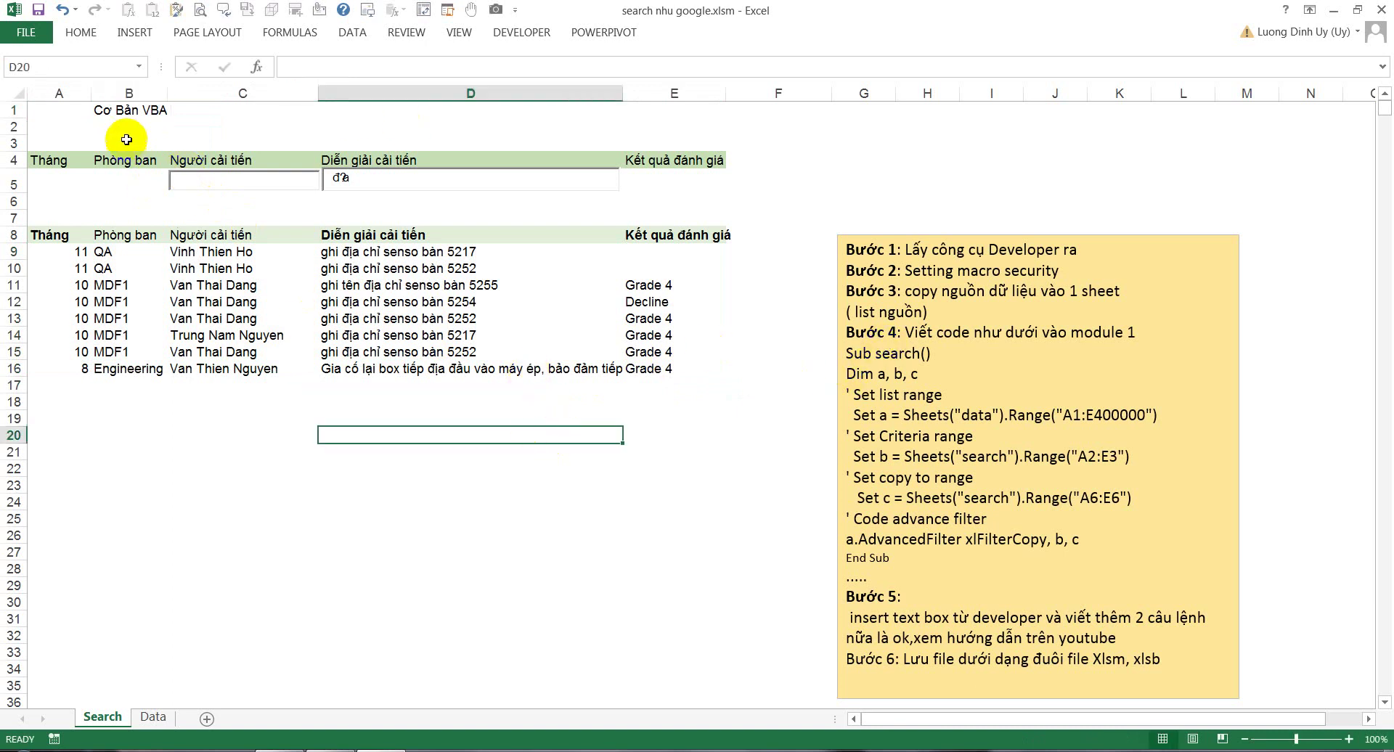
Step: Enlarge the 'Cơ Bản VBA' title with Increase Font Size several times
{"action": "left_click", "coordinate": [127, 111]}
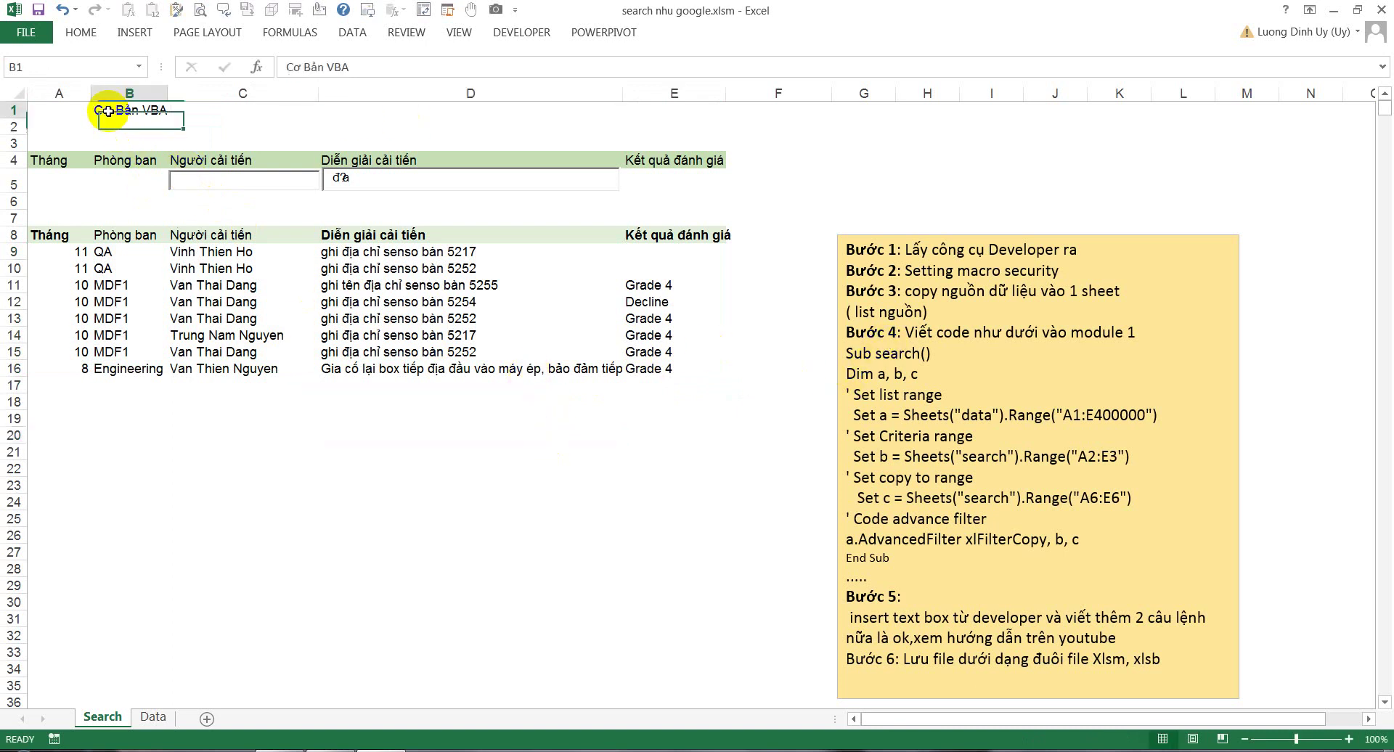
{"action": "left_click", "coordinate": [82, 32]}
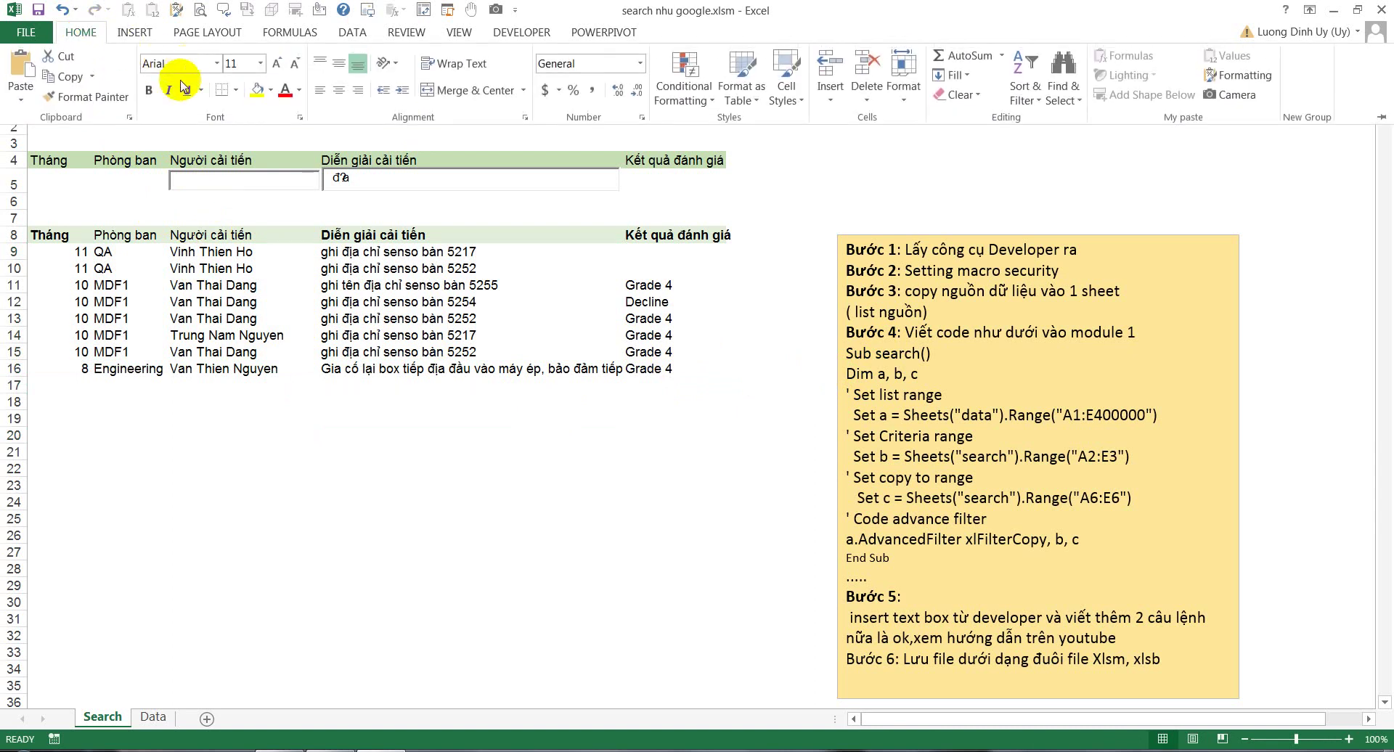
{"action": "left_click", "coordinate": [278, 65]}
{"action": "left_click", "coordinate": [226, 309]}
{"action": "left_click", "coordinate": [323, 390]}
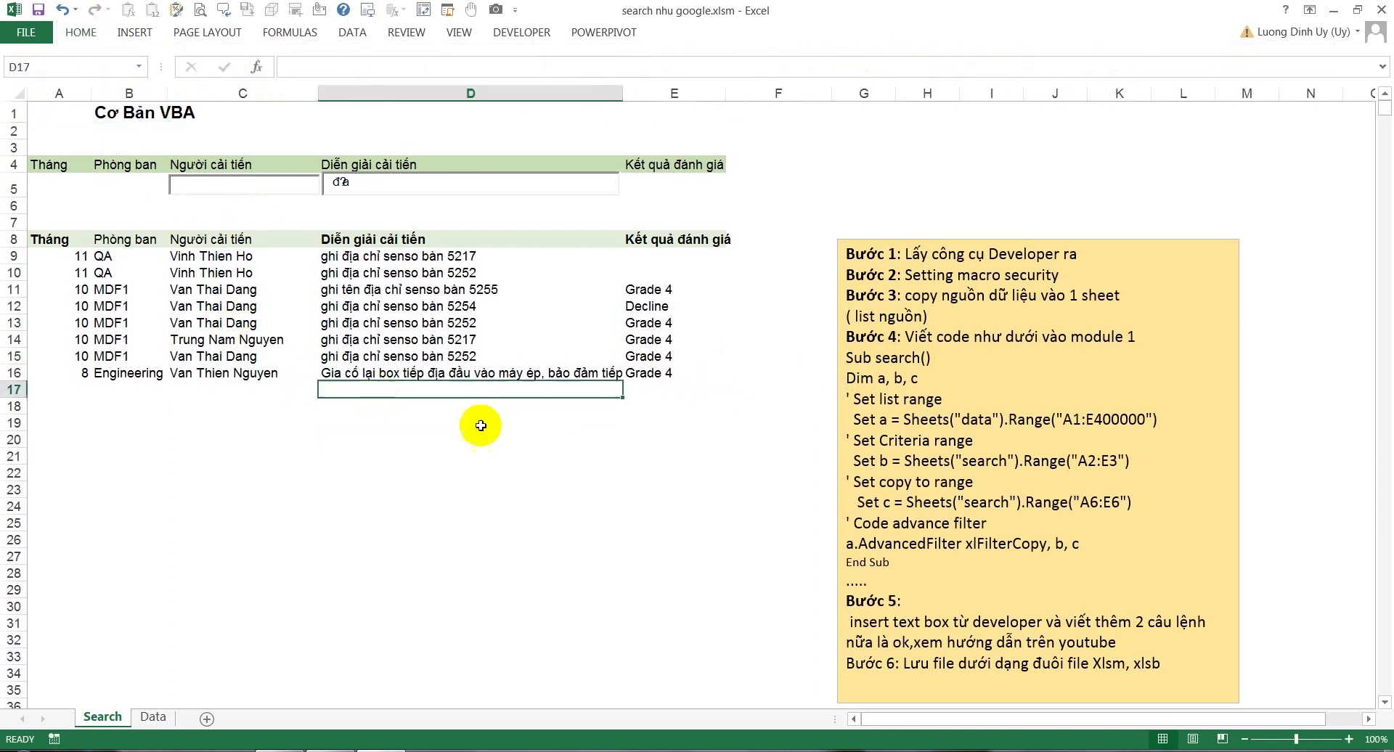
Step: Review the VBA code lines in the notes box and the D5 search keyword
{"action": "left_click", "coordinate": [843, 367]}
{"action": "left_click_drag", "start_coordinate": [842, 353], "coordinate": [971, 561]}
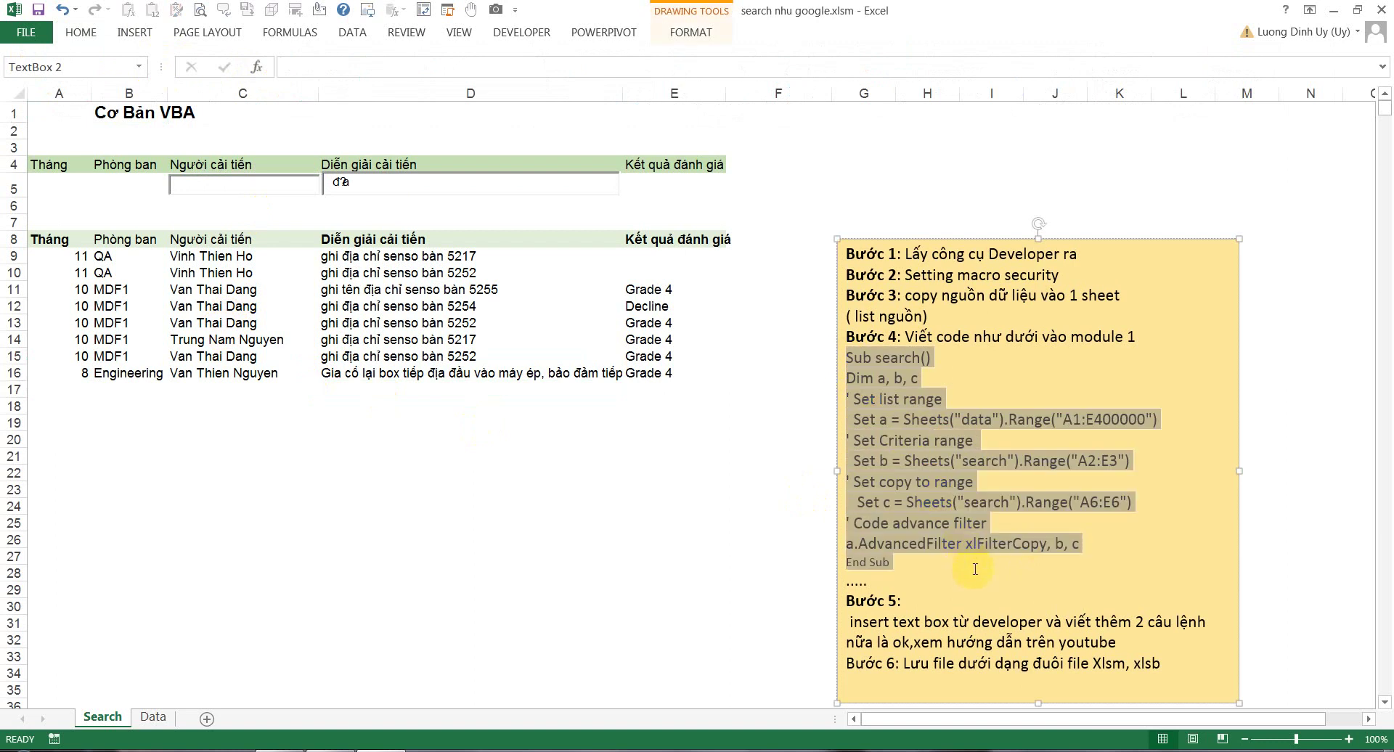
{"action": "left_click", "coordinate": [366, 222]}
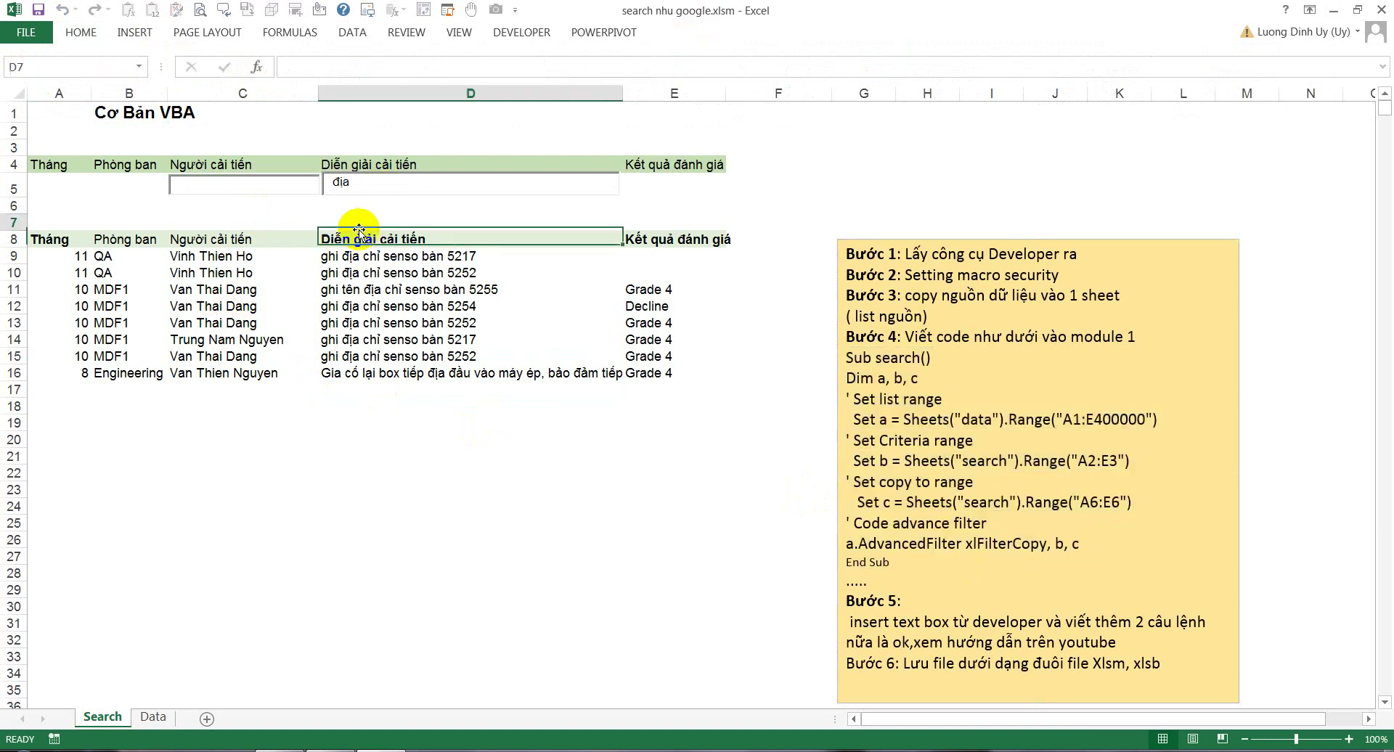
{"action": "double_click", "coordinate": [331, 187]}
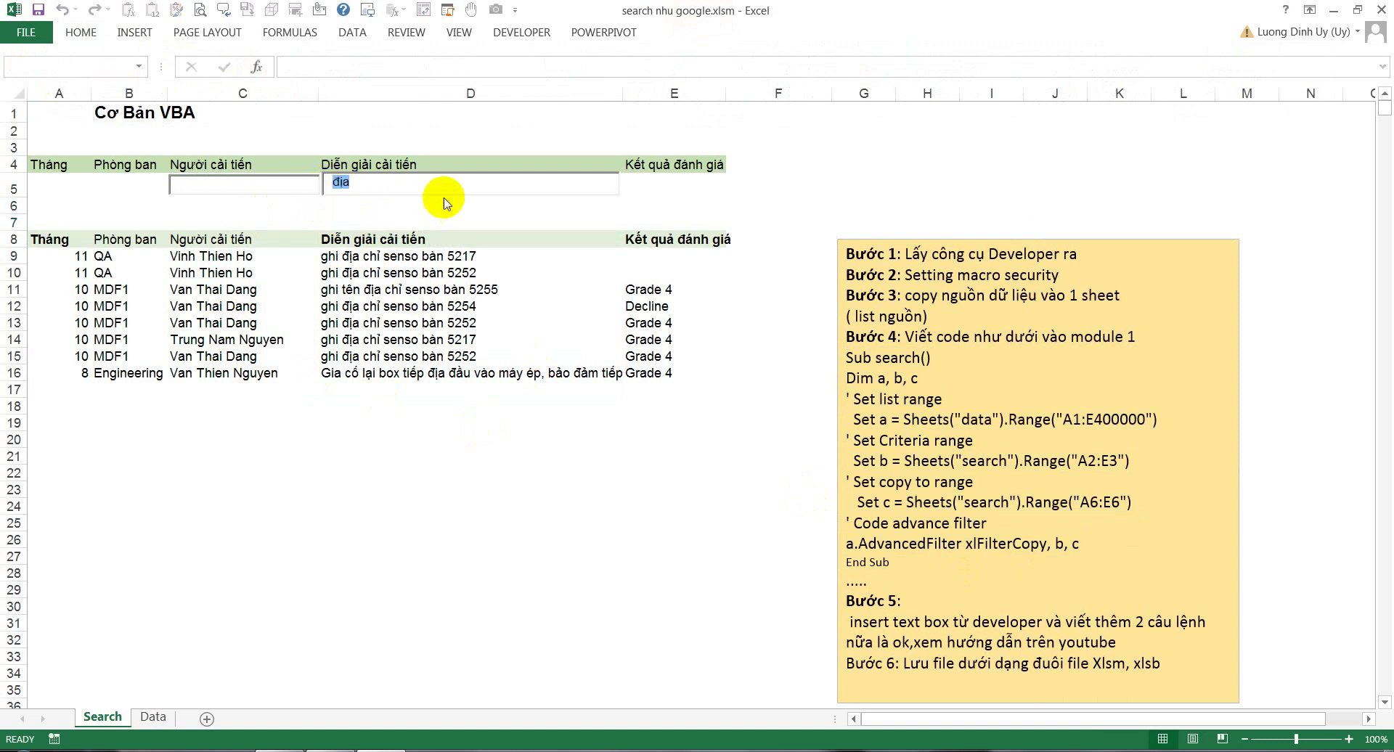
{"action": "left_click", "coordinate": [358, 130]}
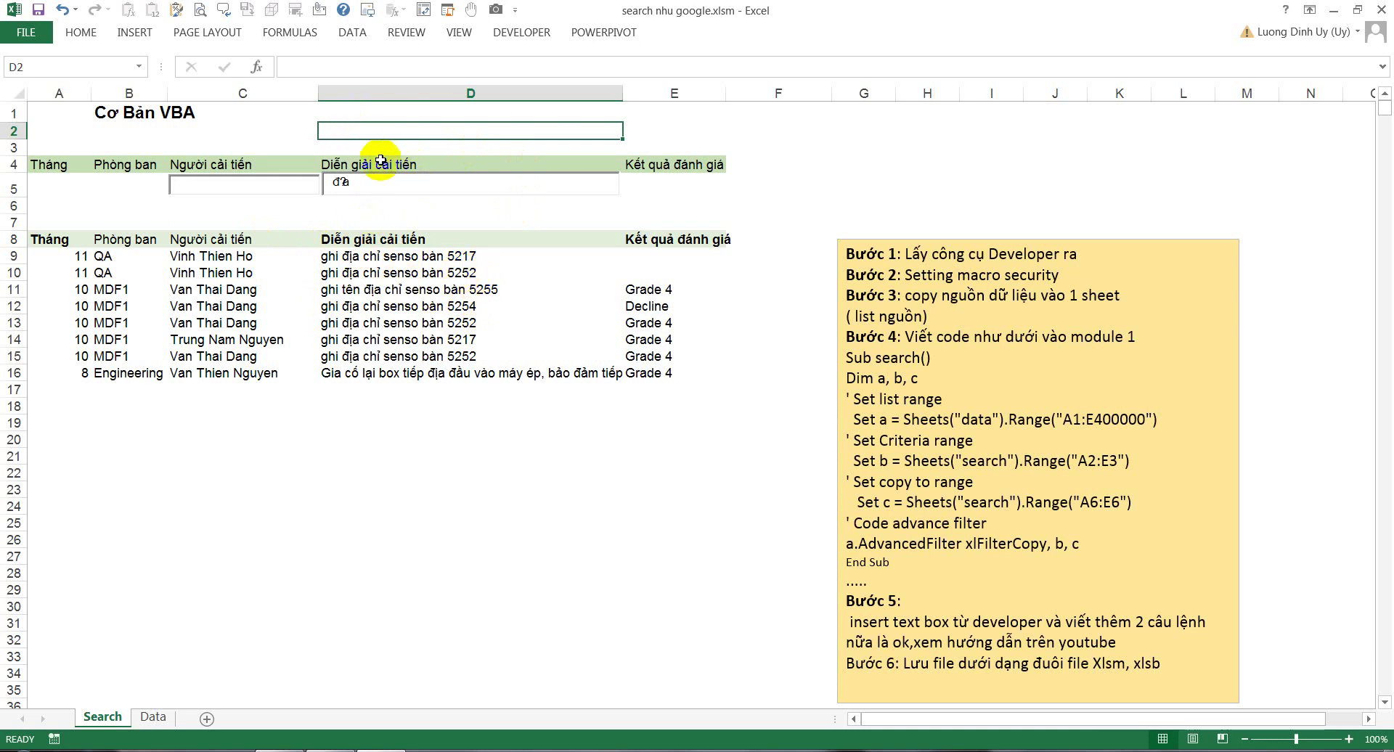
Step: Review the Sub search code lines in the notes box
{"action": "left_click", "coordinate": [884, 460]}
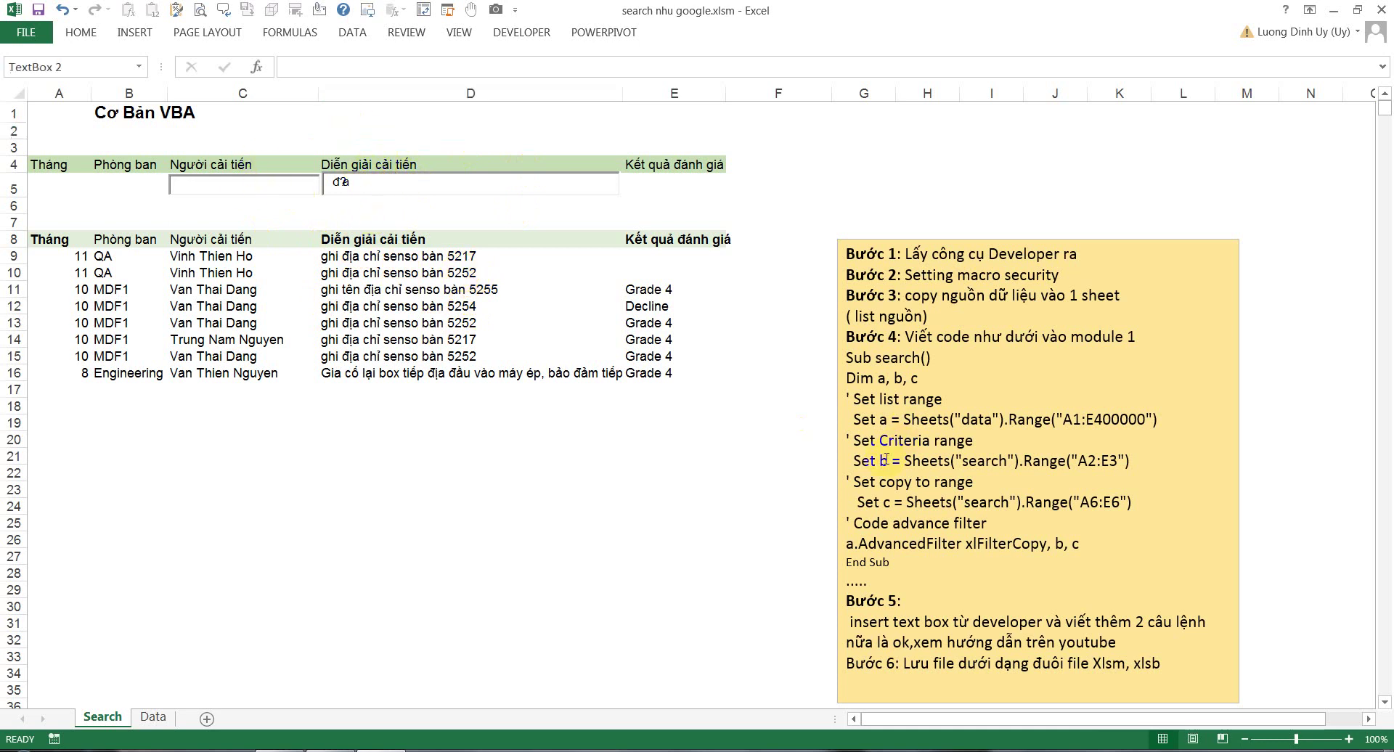
{"action": "left_click", "coordinate": [372, 336]}
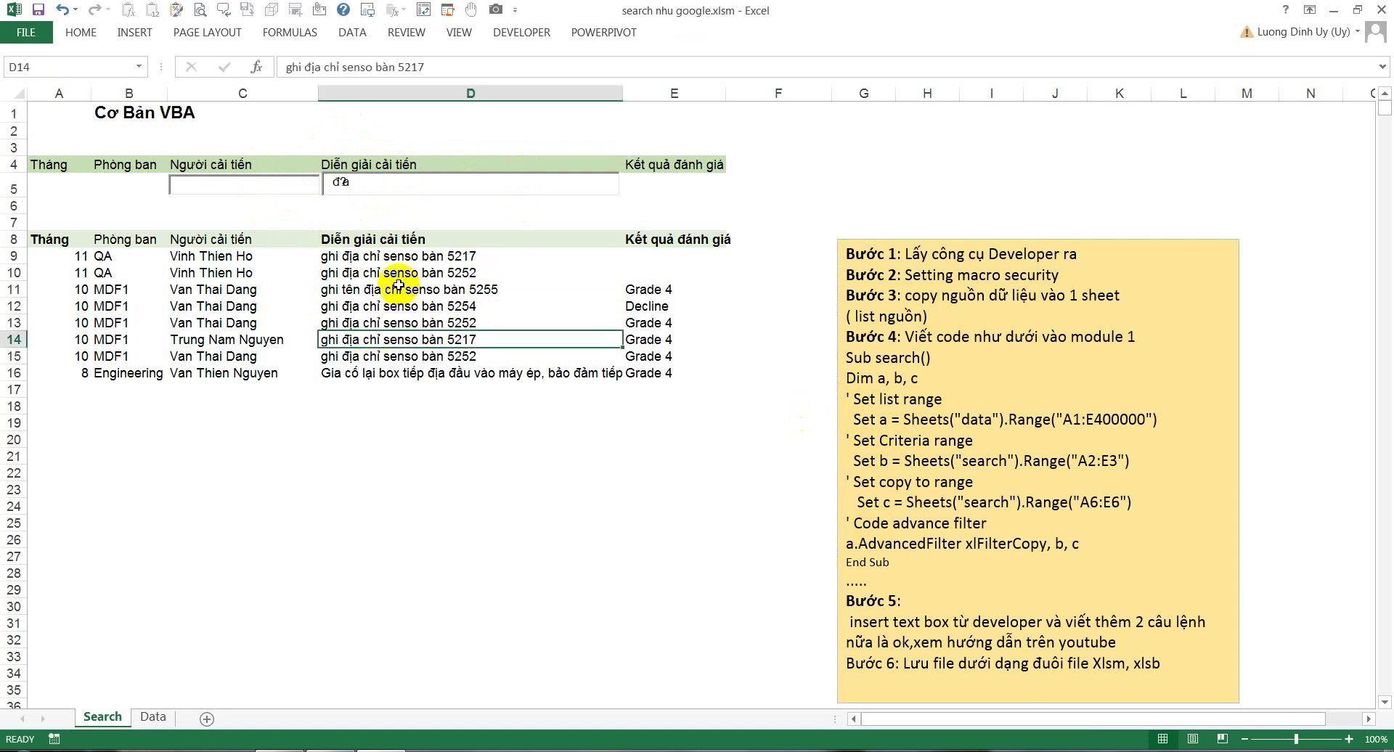
{"action": "left_click_drag", "start_coordinate": [847, 356], "coordinate": [901, 565]}
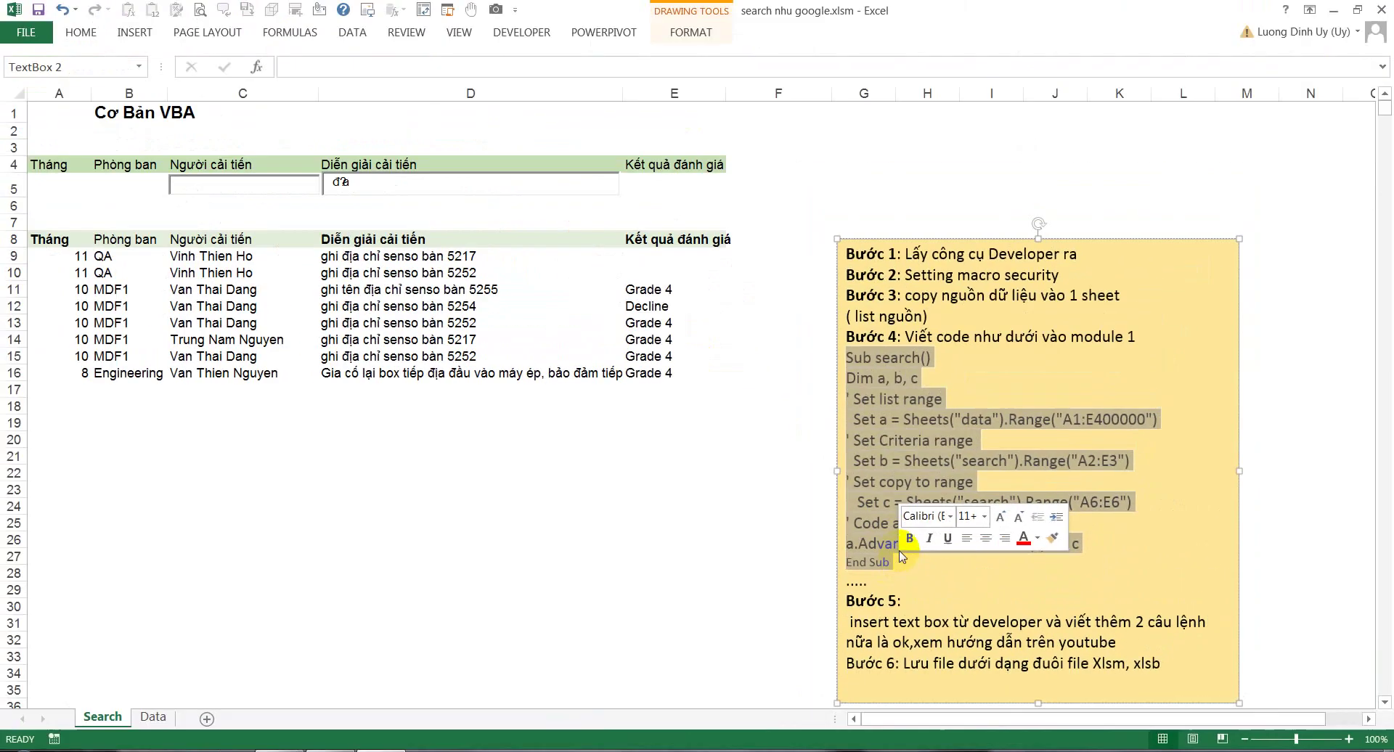
{"action": "left_click", "coordinate": [380, 488]}
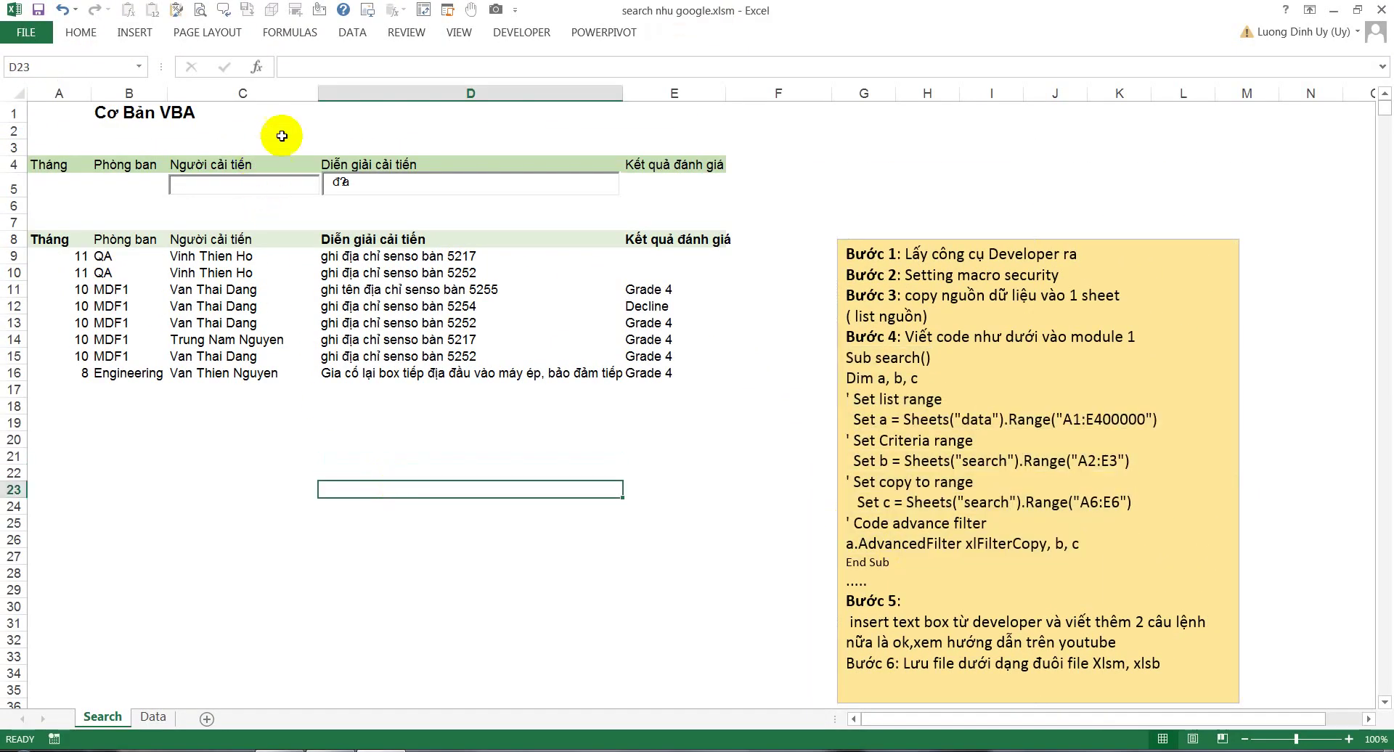
Step: Add the heading 'Search as google' in D1 and enlarge it to 16 pt
{"action": "left_click", "coordinate": [325, 124]}
{"action": "type", "text": "Search as google"}
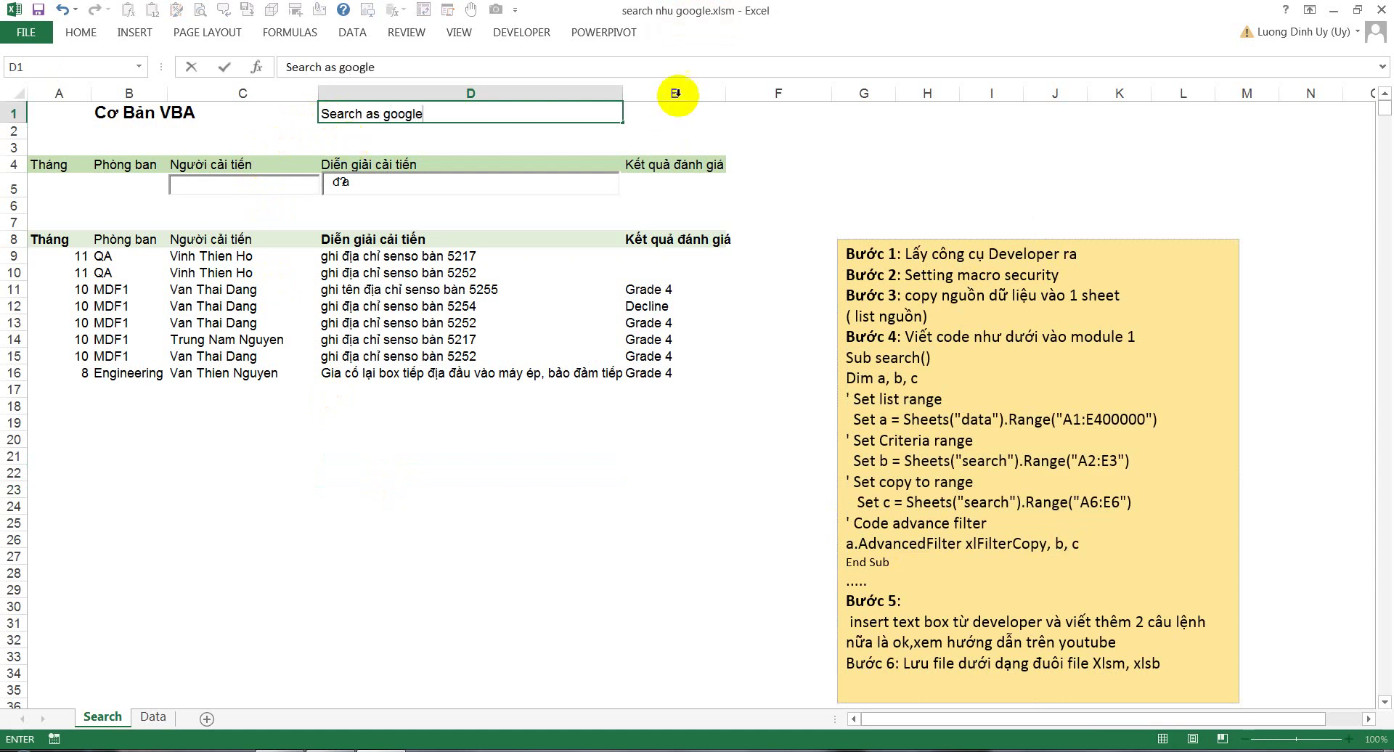
{"action": "left_click", "coordinate": [425, 456]}
{"action": "left_click", "coordinate": [423, 110]}
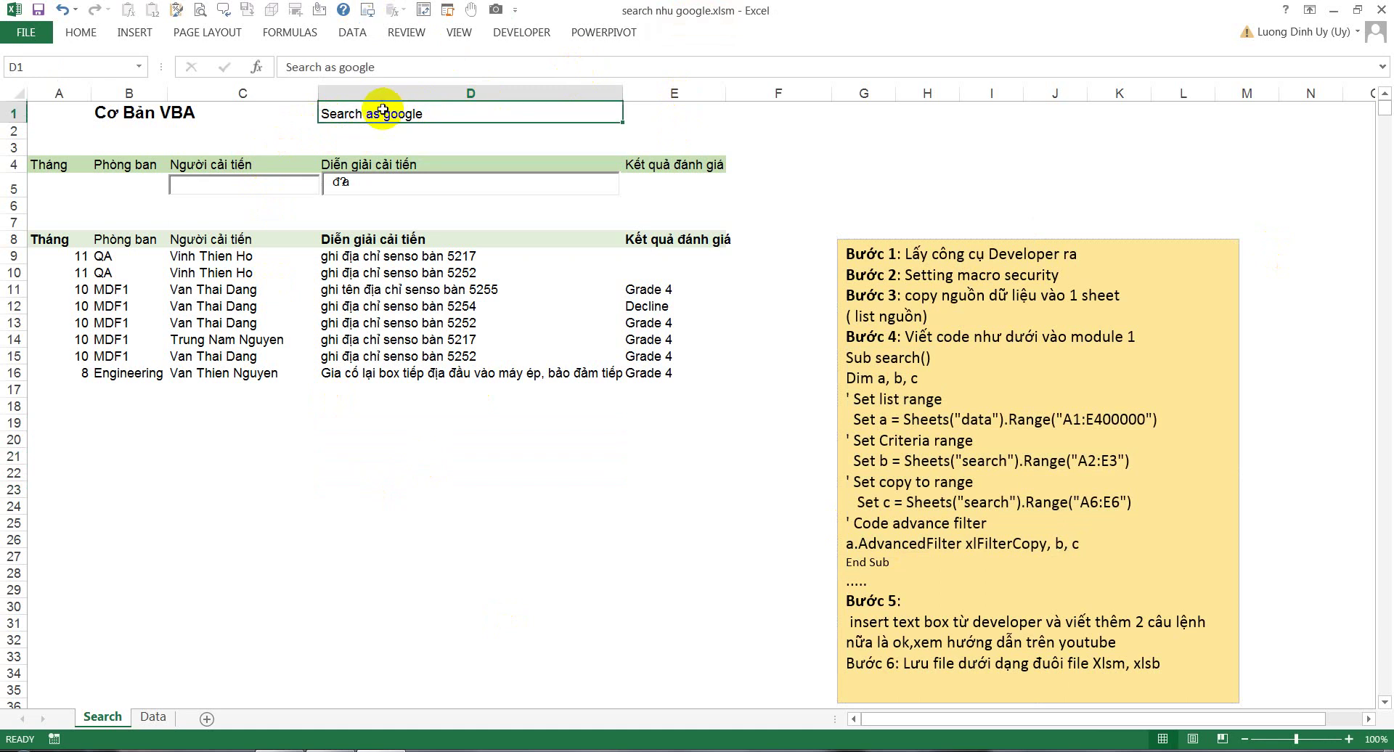
{"action": "left_click", "coordinate": [81, 32]}
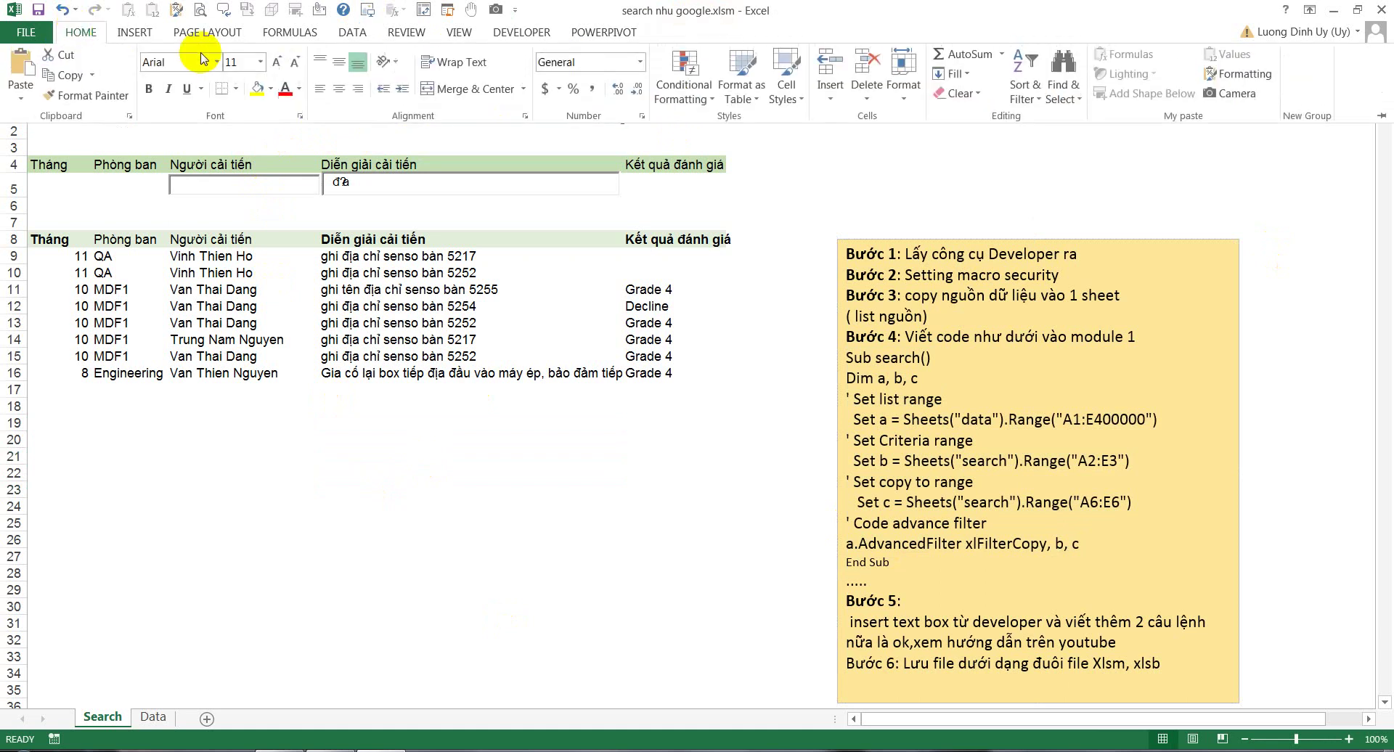
{"action": "left_click", "coordinate": [279, 66]}
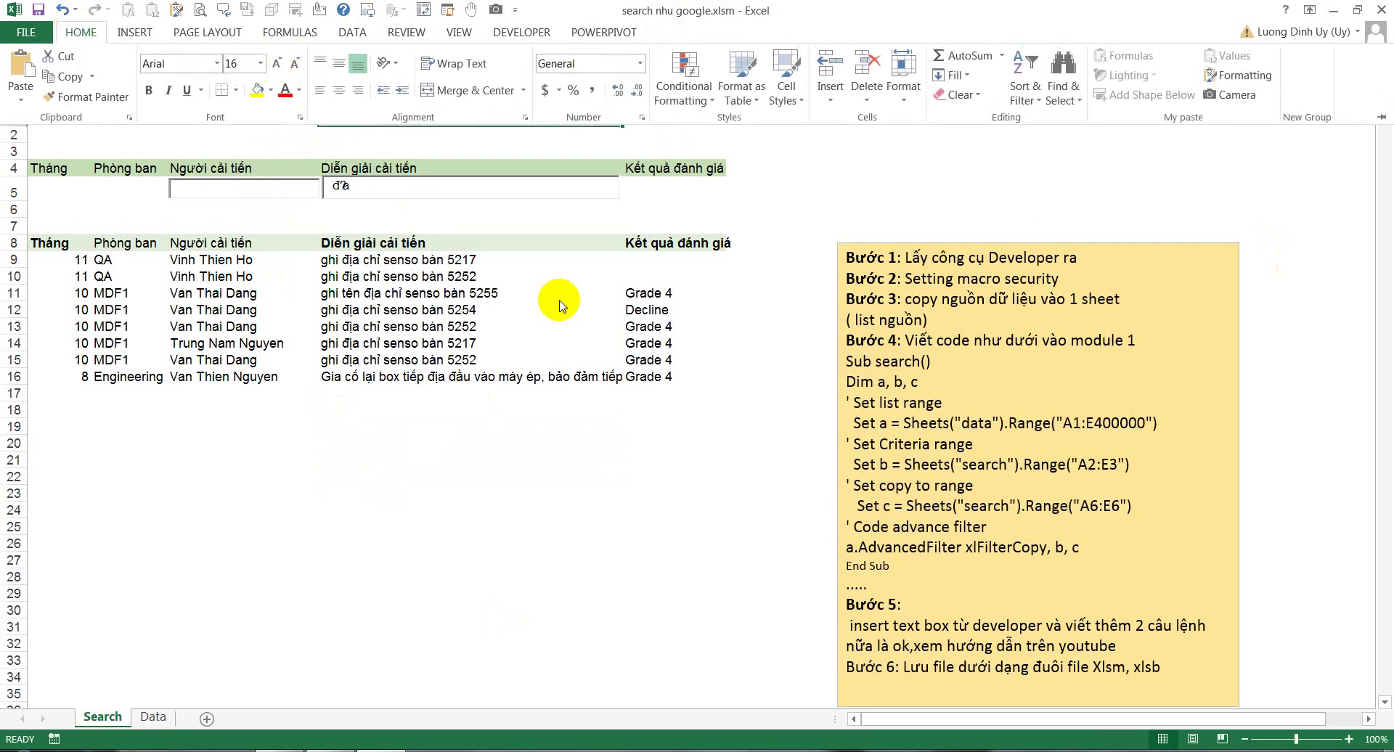
{"action": "left_click", "coordinate": [499, 202]}
{"action": "left_click", "coordinate": [545, 239]}
{"action": "left_click", "coordinate": [482, 122]}
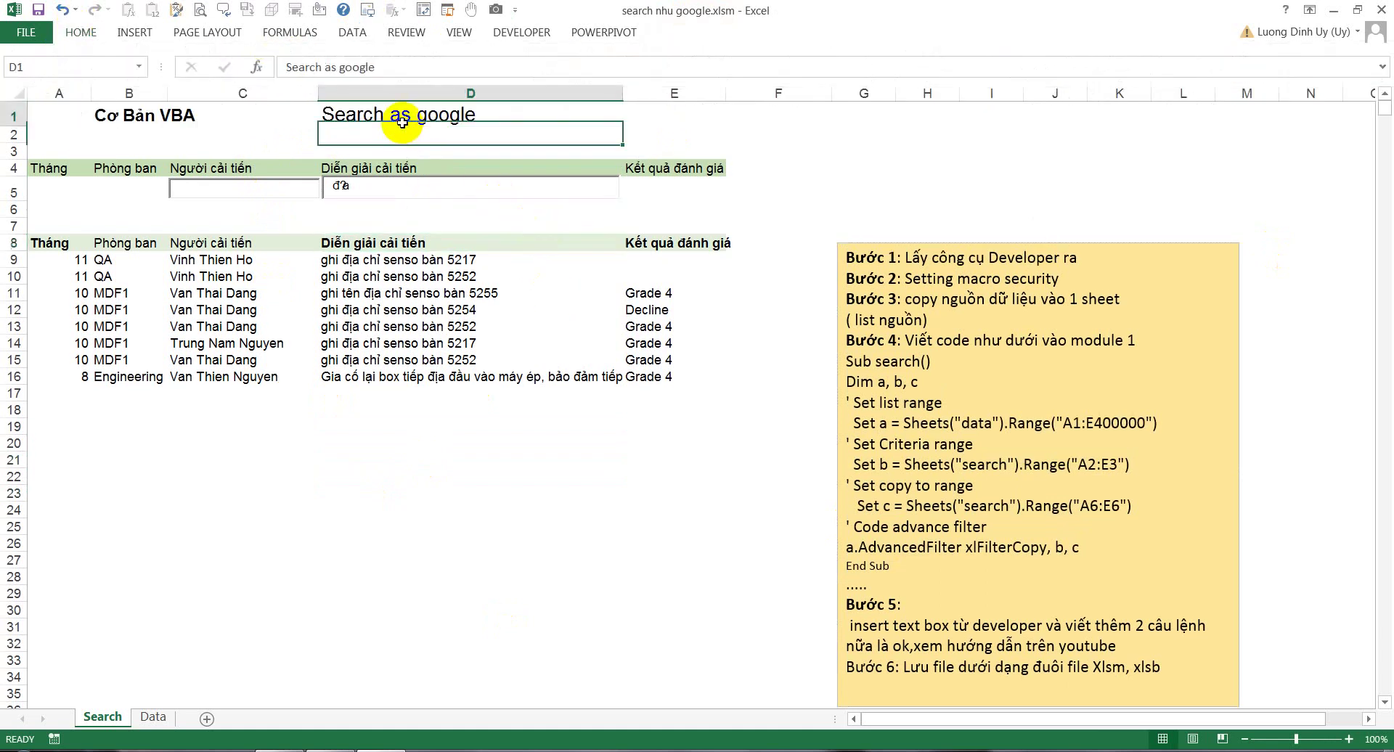